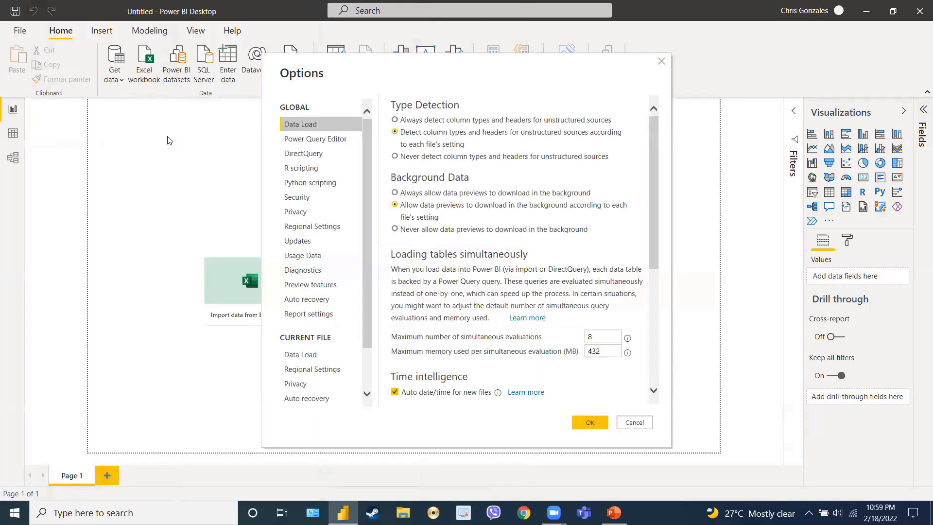
# Turn off autodetecting new relationships after data is loaded for the current file, check its regional settings and apply the options
pyautogui.click(317, 287)
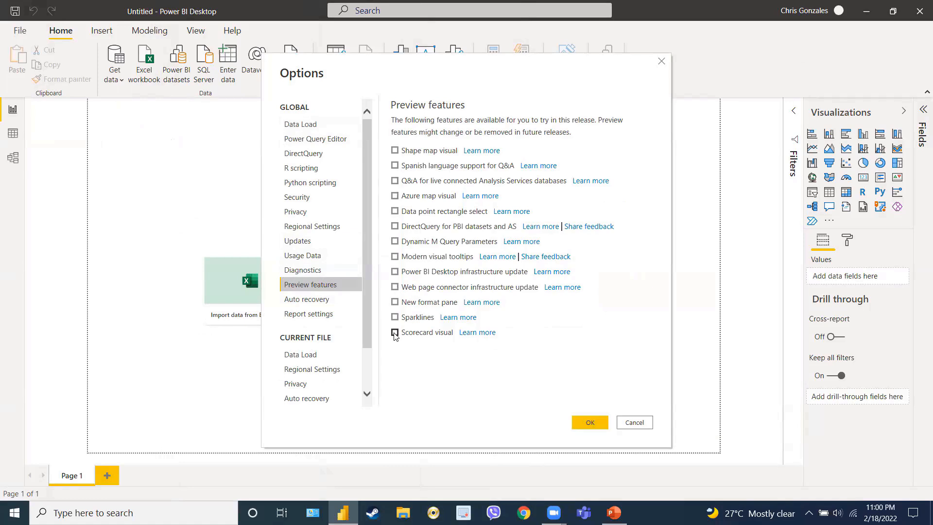
pyautogui.click(314, 357)
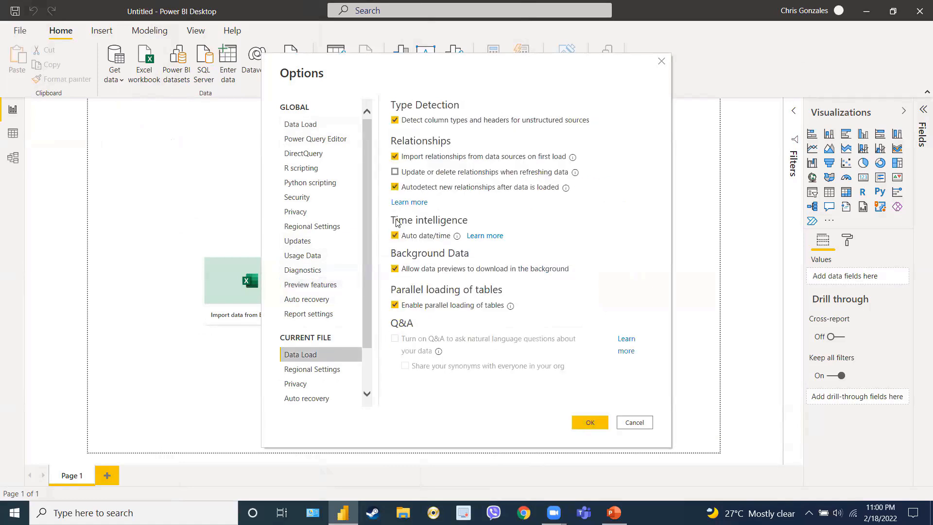
pyautogui.click(395, 187)
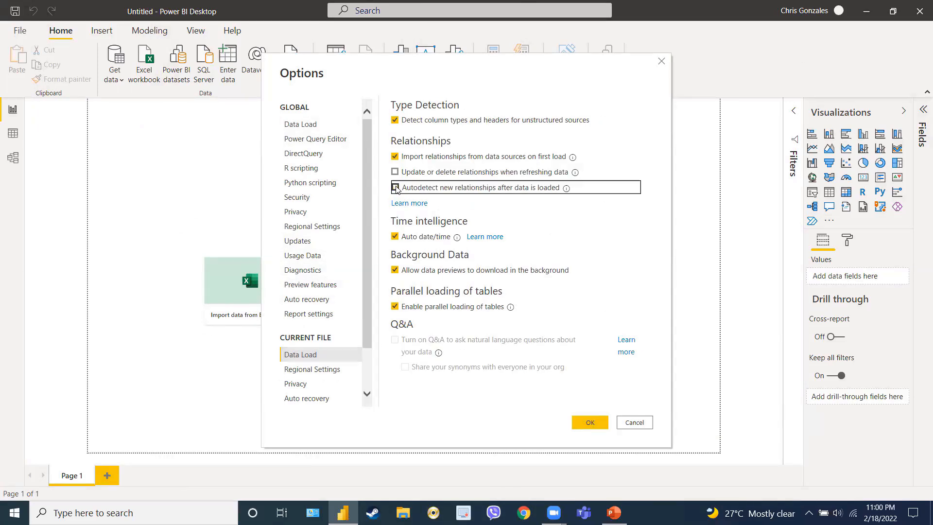
pyautogui.click(326, 368)
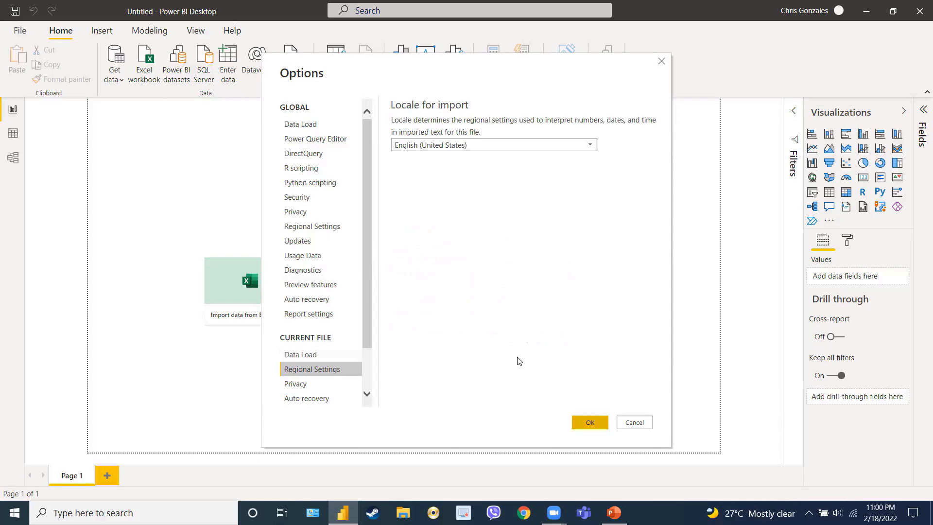
pyautogui.press('Return')
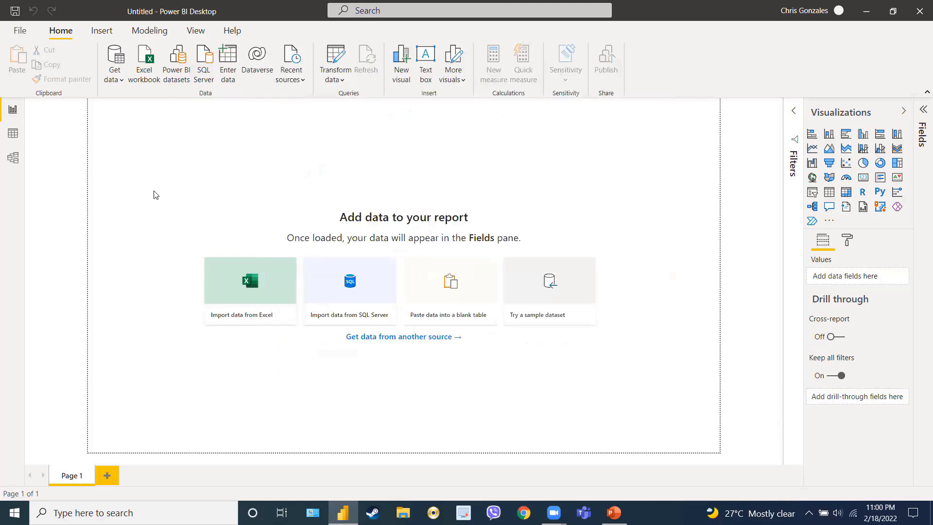
# Save the report to the Desktop as "Power BI Data Preparation Project" in Power BI file format
pyautogui.click(18, 34)
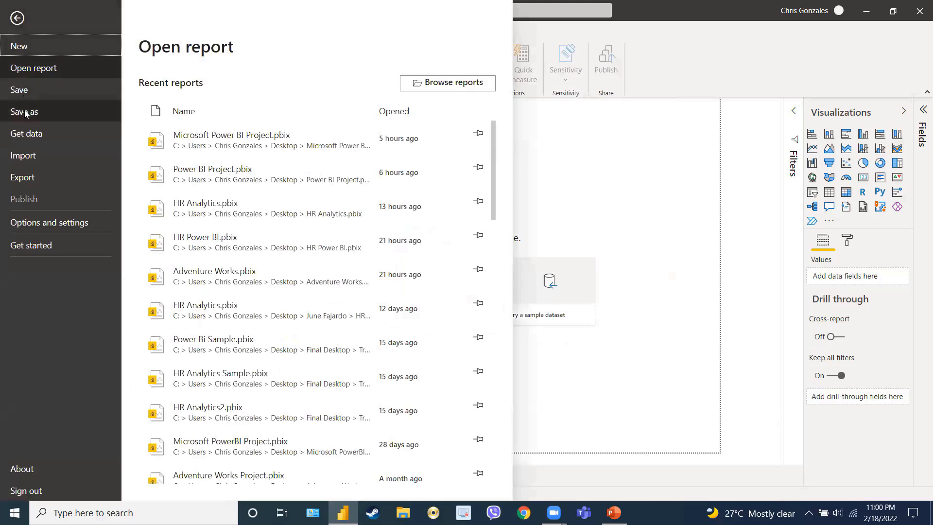
pyautogui.click(25, 113)
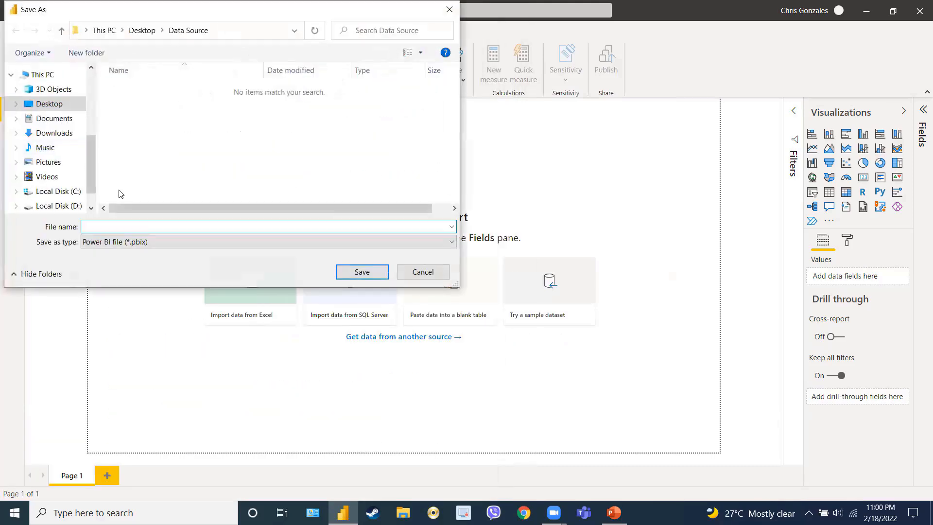
pyautogui.moveTo(96, 177); pyautogui.dragTo(95, 114)
pyautogui.click(47, 94)
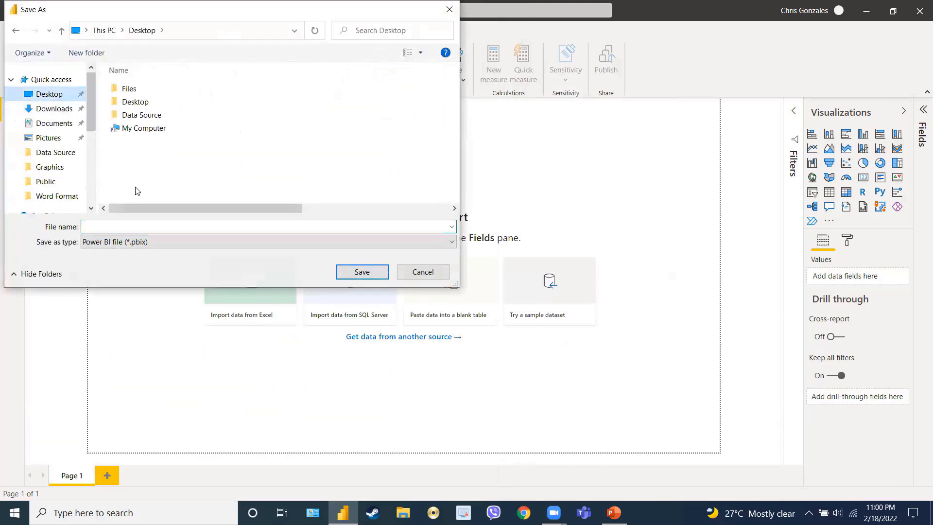
pyautogui.click(140, 228)
pyautogui.write('Power BI')
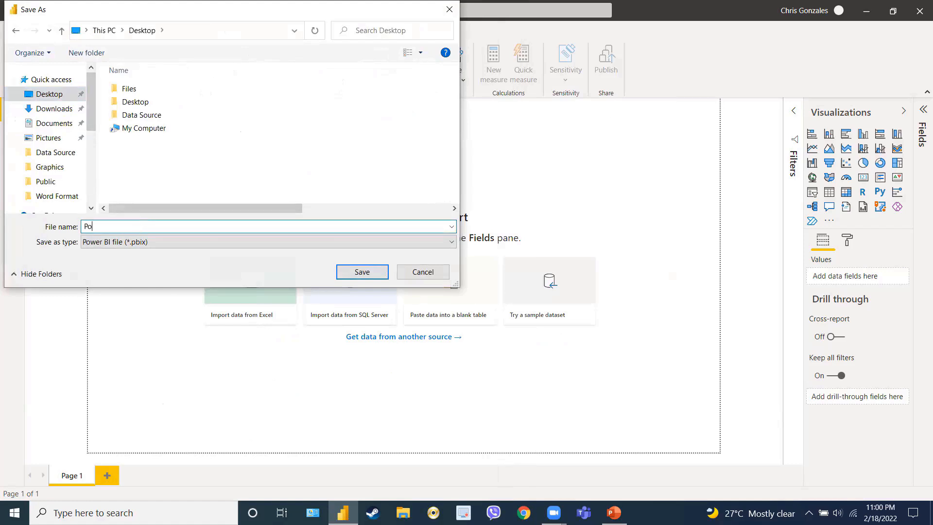
pyautogui.write(' Data Preparation Project')
pyautogui.press('Return')
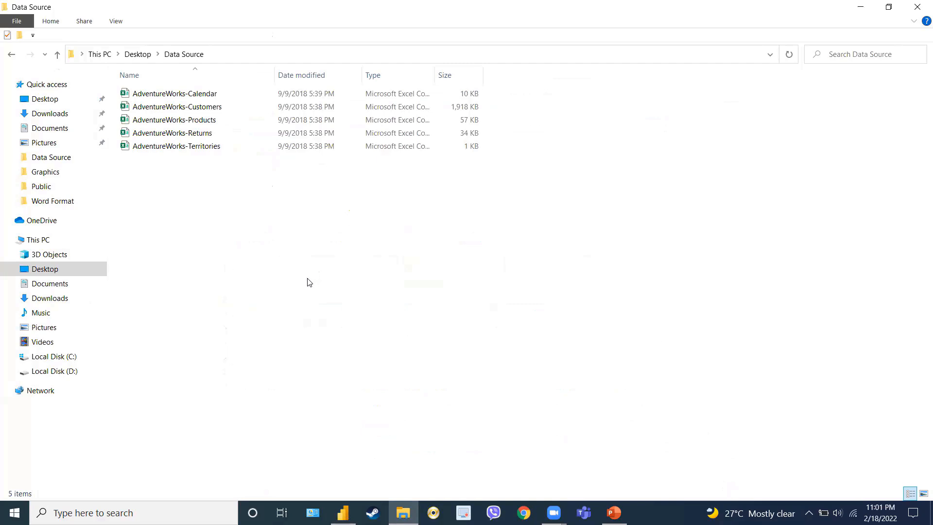
# Look through the AdventureWorks Customers, Products, Returns and Territories CSV files in the Data Source folder
pyautogui.click(203, 111)
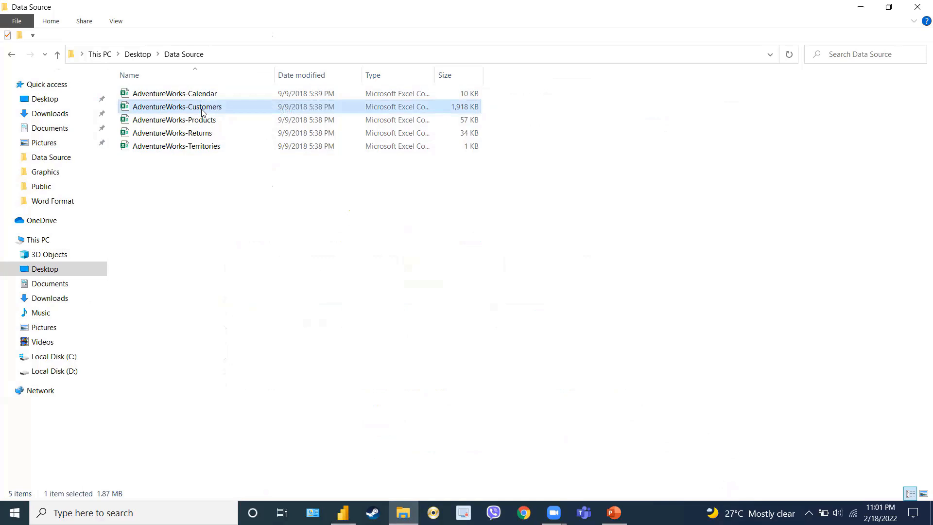
pyautogui.click(202, 122)
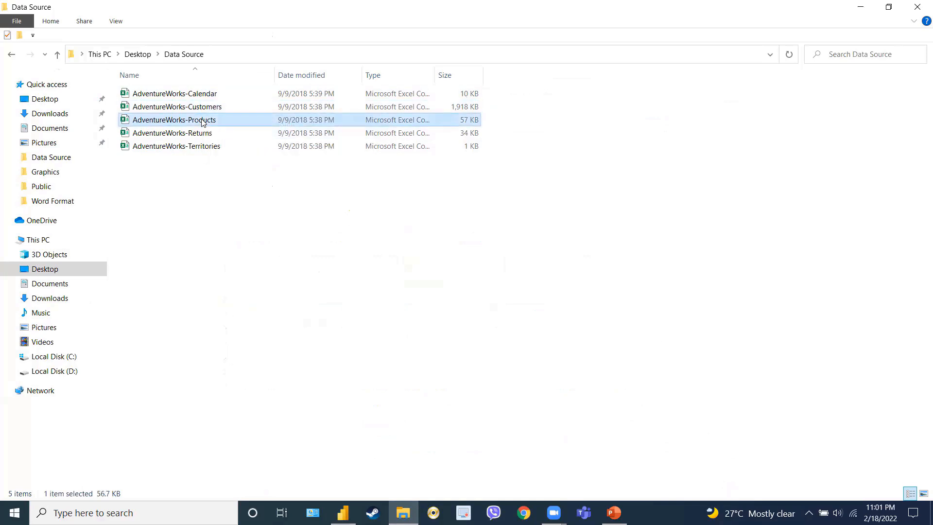
pyautogui.click(202, 133)
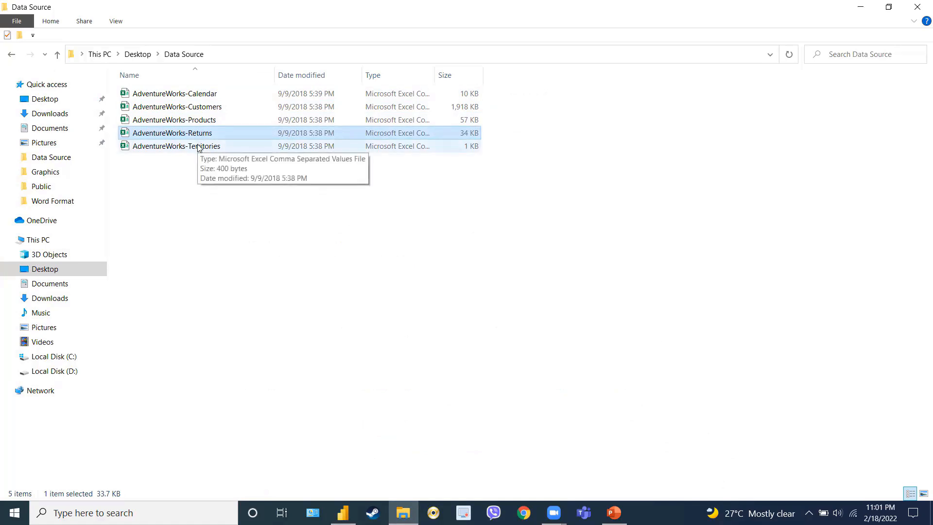
pyautogui.click(199, 147)
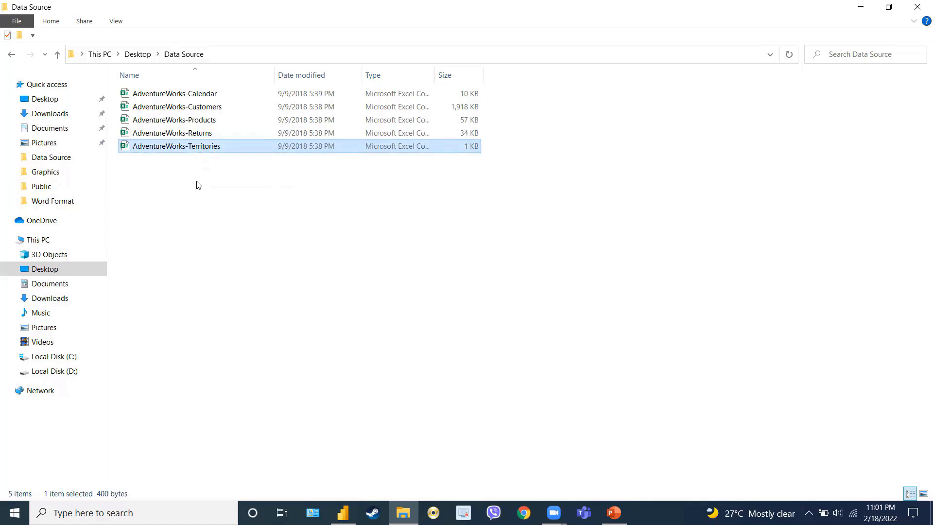
# Switch to Power BI Desktop and load AdventureWorks-Calendar.csv from the Data Source folder on the Desktop as Text/CSV data
pyautogui.moveTo(343, 512)
pyautogui.click(343, 452)
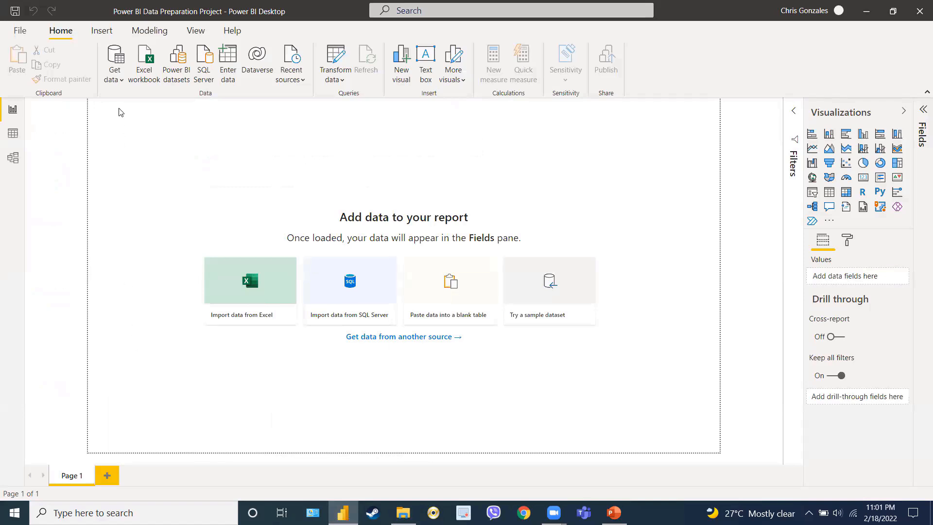
pyautogui.click(118, 82)
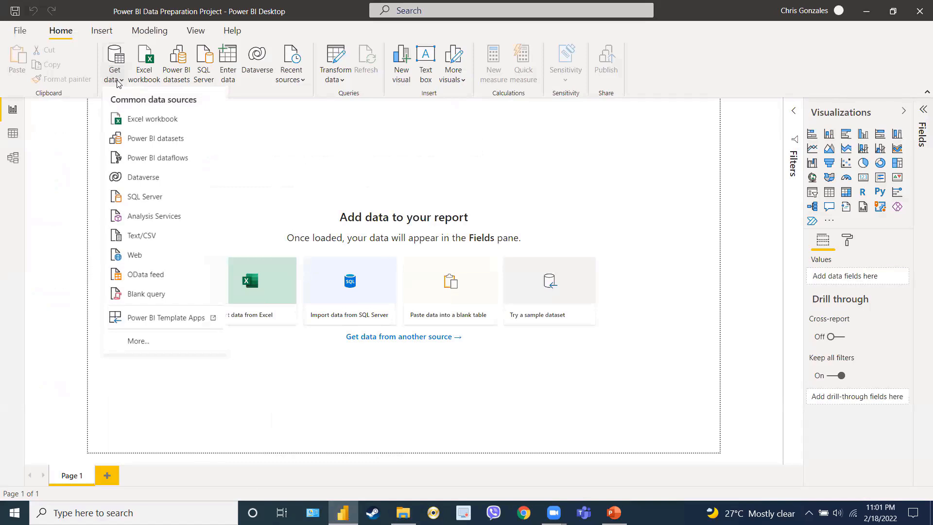
pyautogui.click(150, 236)
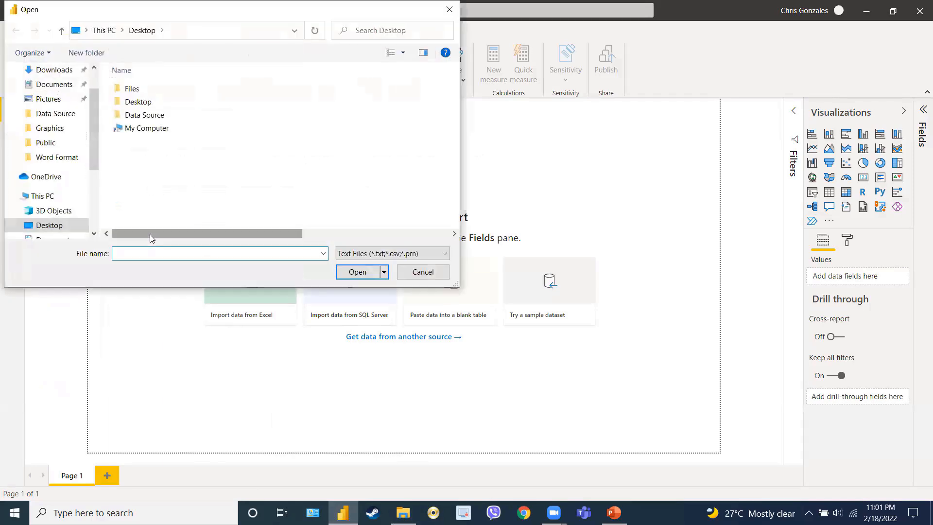
pyautogui.click(157, 115)
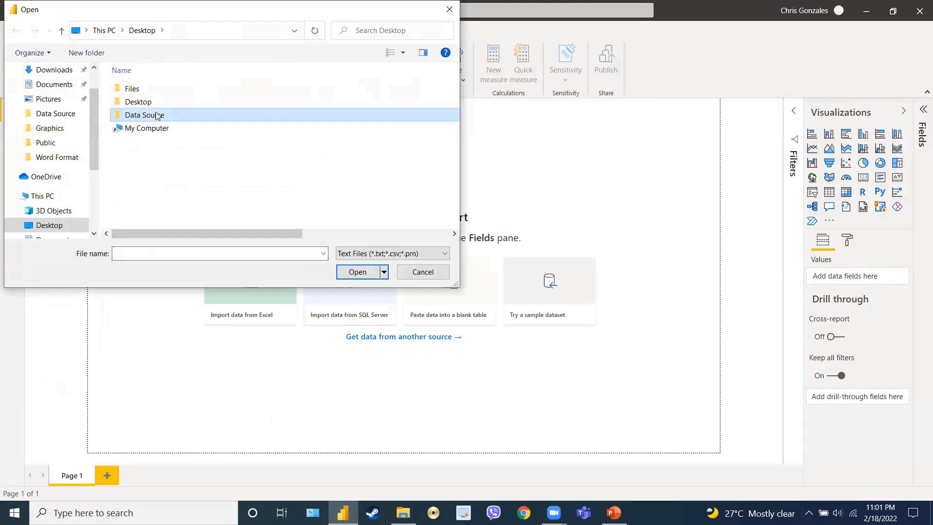
pyautogui.doubleClick(157, 115)
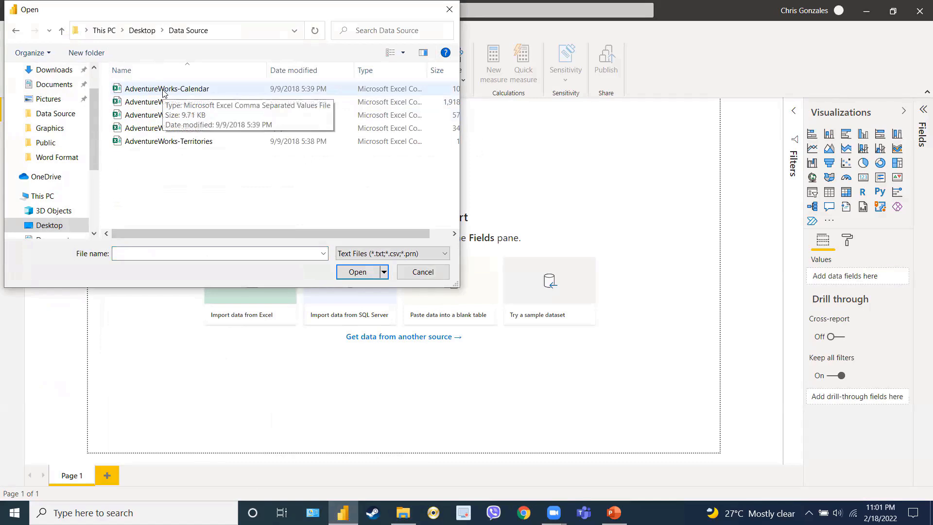
pyautogui.click(163, 92)
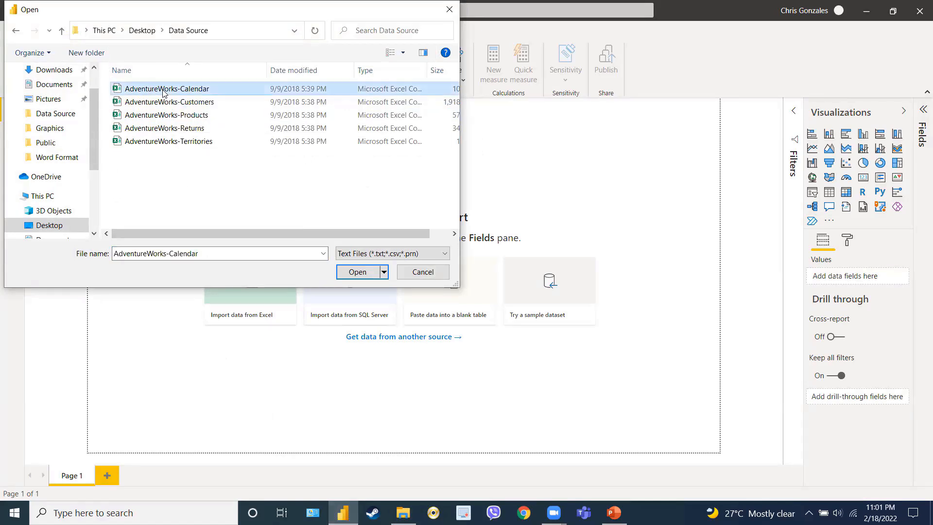
pyautogui.click(357, 272)
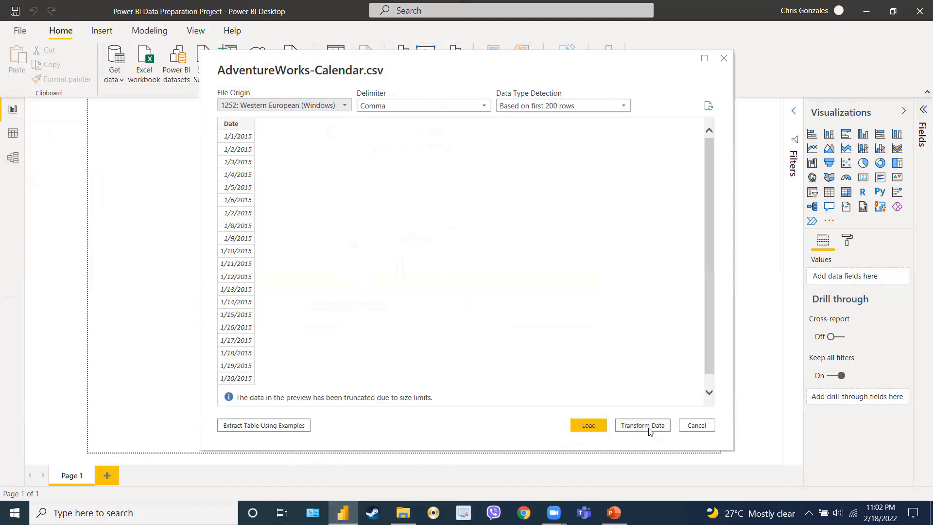
pyautogui.click(590, 426)
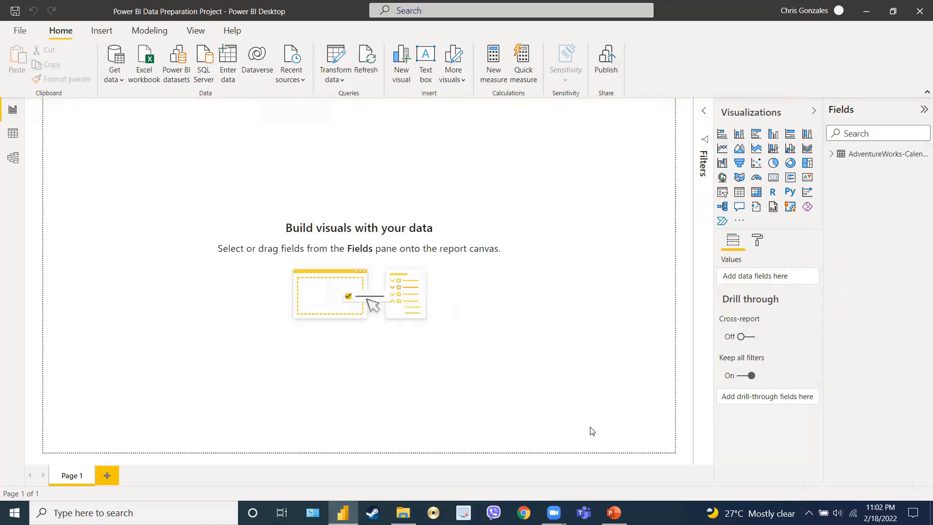
pyautogui.click(832, 154)
pyautogui.click(833, 154)
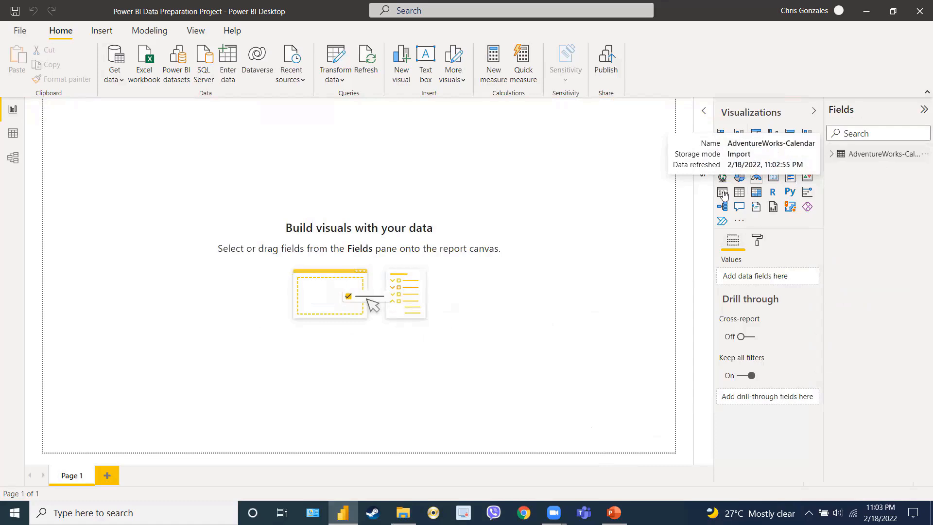
# Preview and load AdventureWorks-Customers.csv as Text/CSV data, and display the customers table's rows in the data view
pyautogui.click(117, 82)
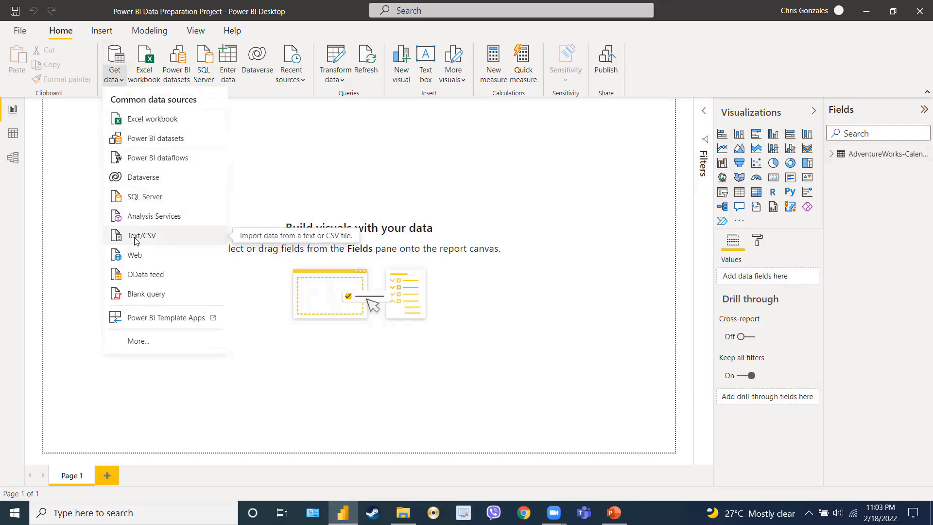
pyautogui.click(135, 238)
pyautogui.click(163, 103)
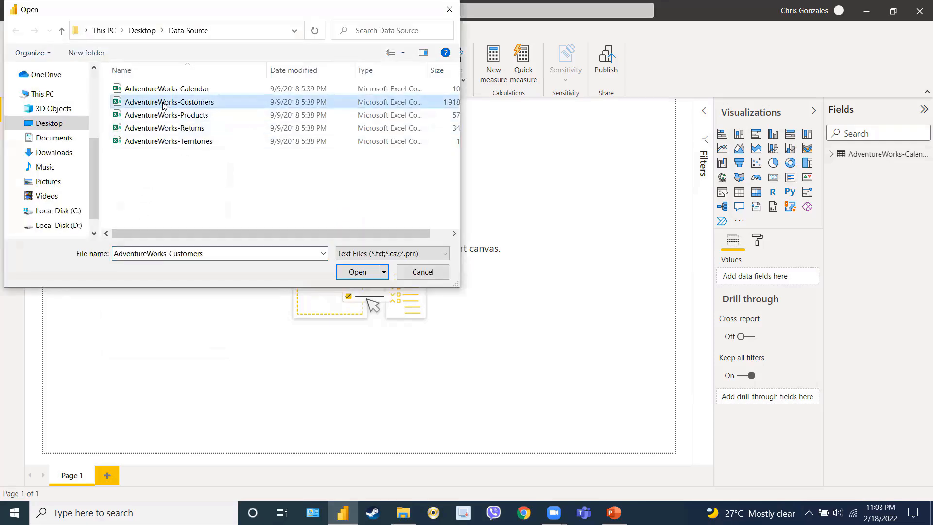
pyautogui.click(357, 273)
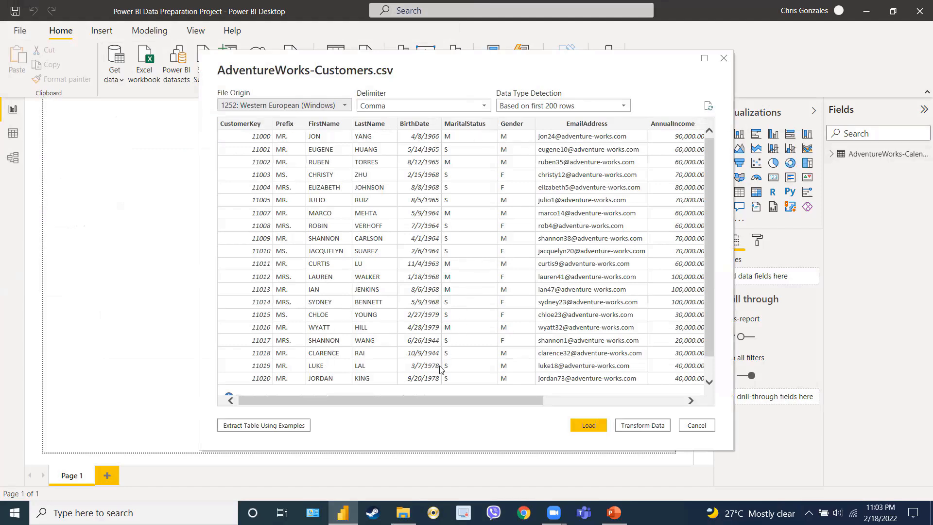
pyautogui.hscroll(5, 440, 368)
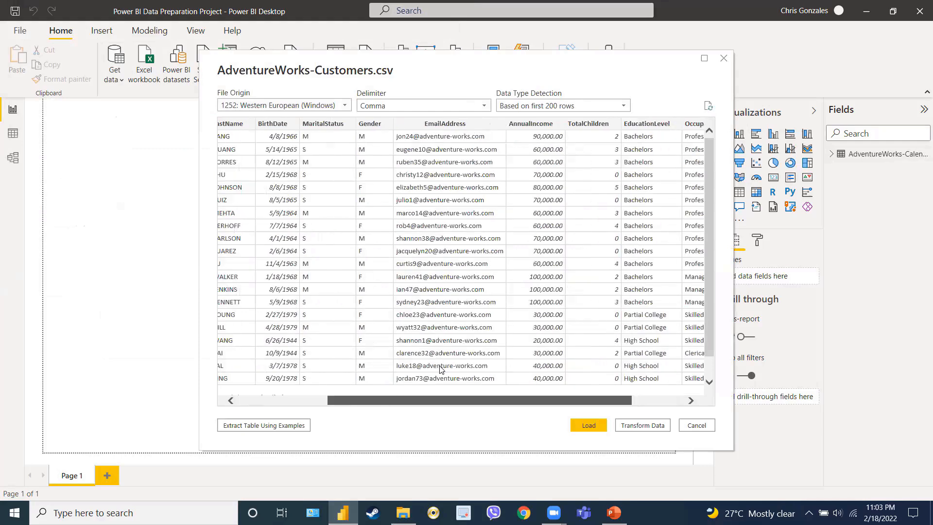
pyautogui.hscroll(-5, 441, 370)
pyautogui.hscroll(-1, 440, 370)
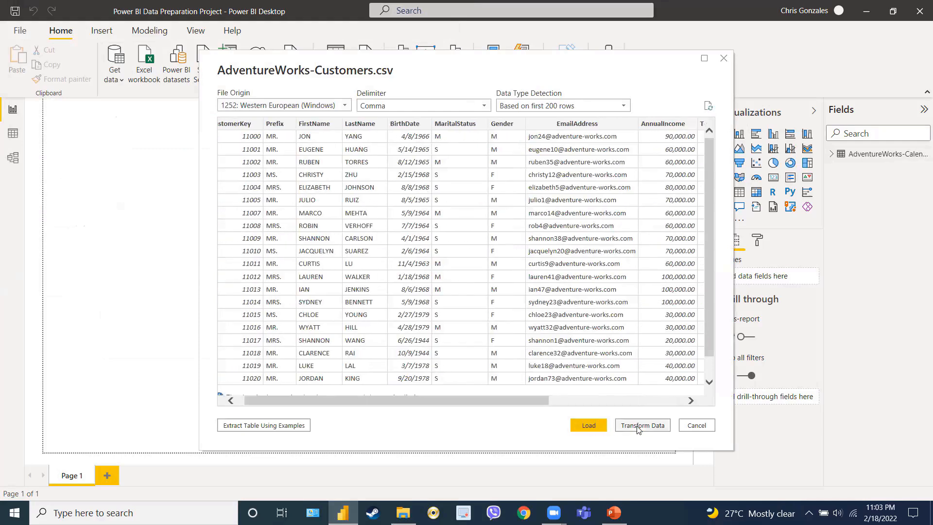
pyautogui.click(589, 426)
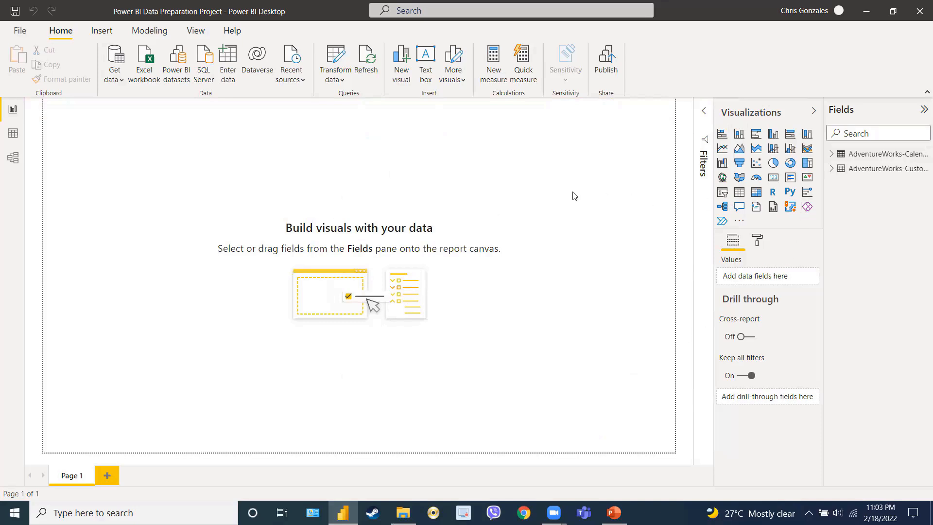
pyautogui.click(14, 134)
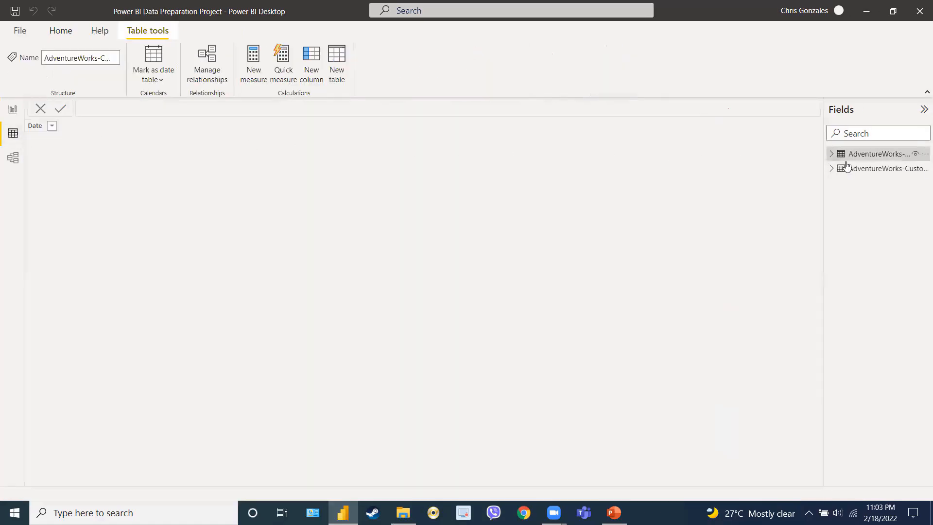
pyautogui.click(855, 169)
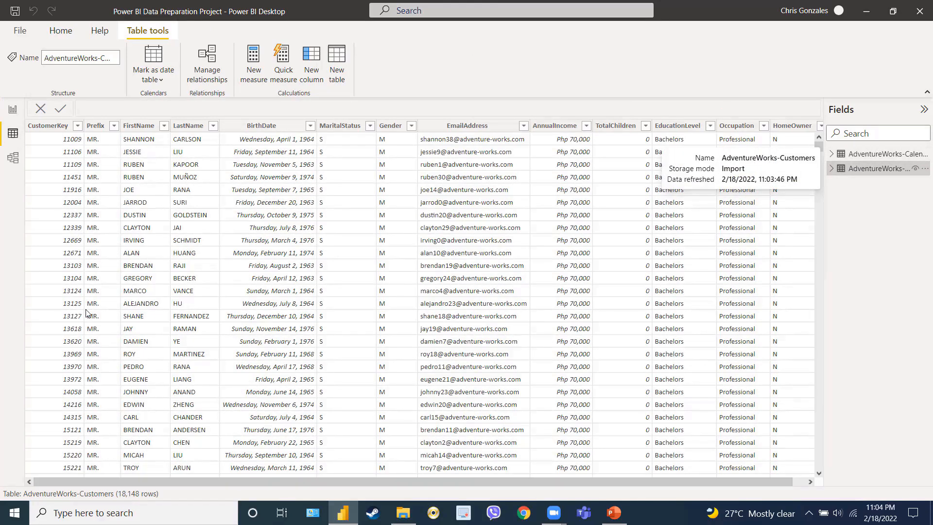
# Preview and load AdventureWorks-Products.csv from the Data Source folder as Text/CSV data, and display the products table's rows
pyautogui.click(60, 32)
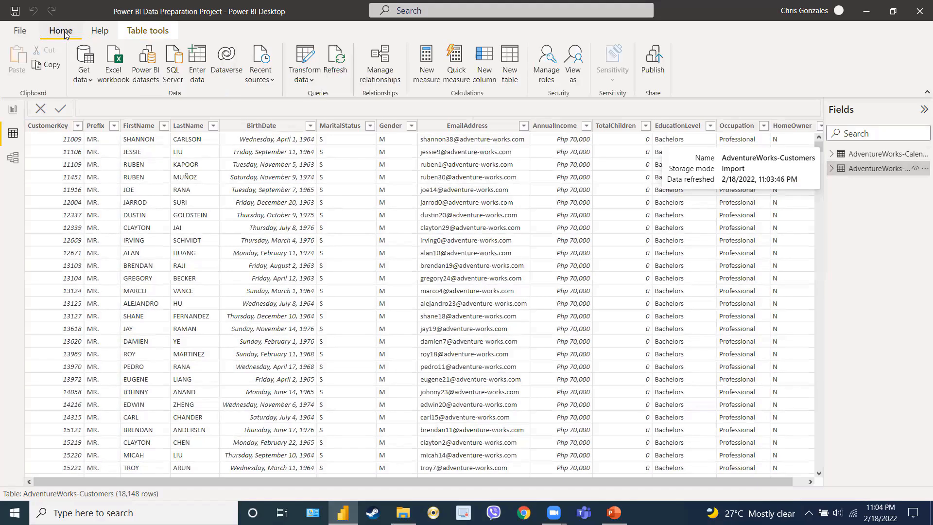
pyautogui.click(89, 82)
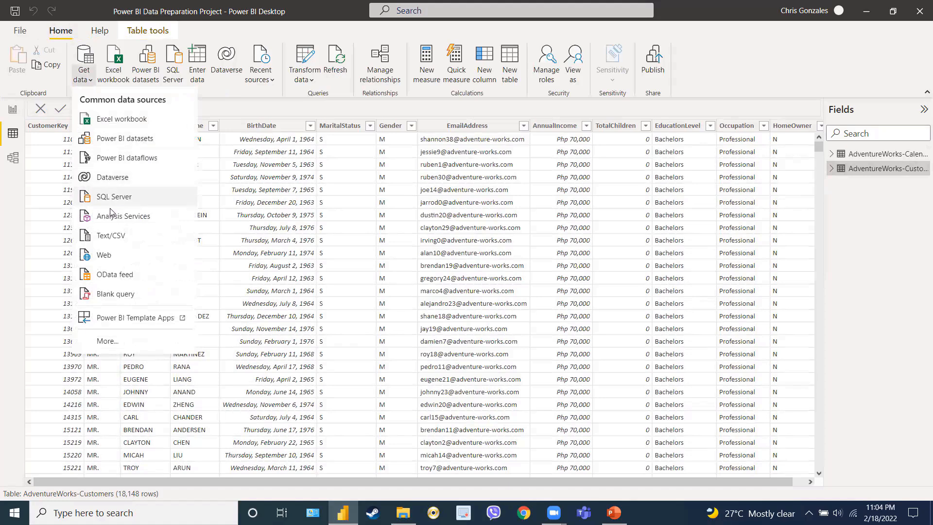
pyautogui.click(112, 236)
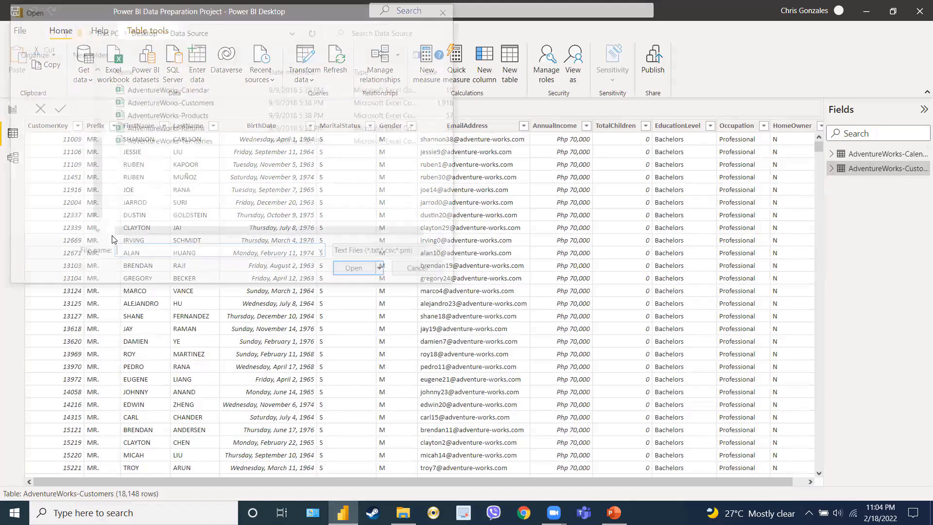
pyautogui.click(152, 118)
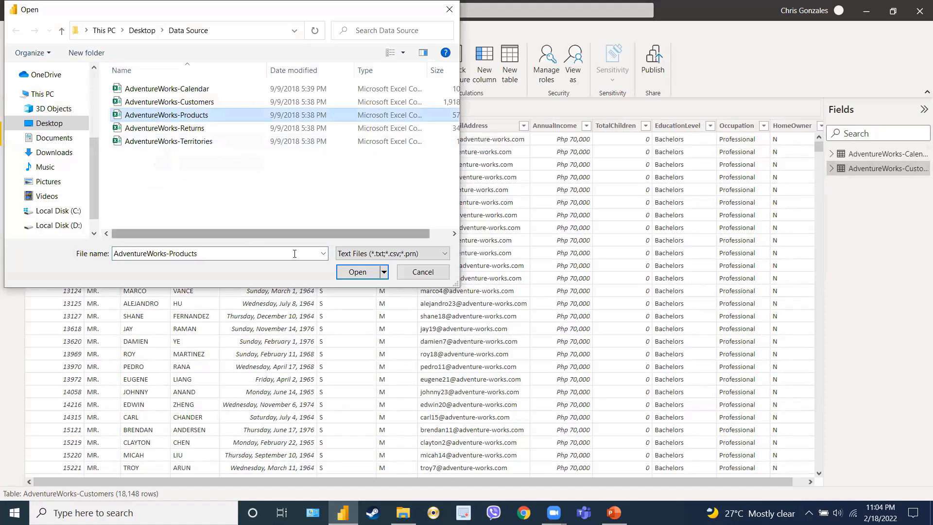
pyautogui.click(357, 272)
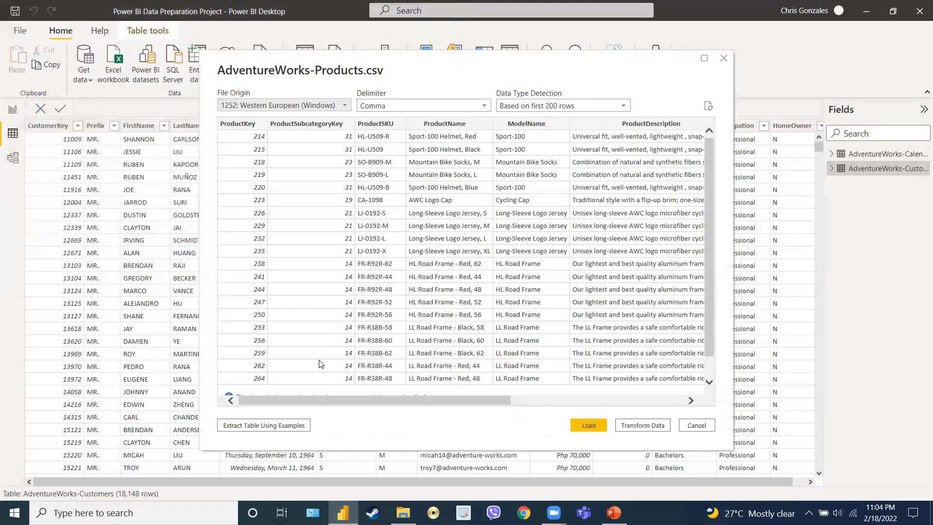
pyautogui.hscroll(5, 320, 363)
pyautogui.hscroll(-5, 319, 363)
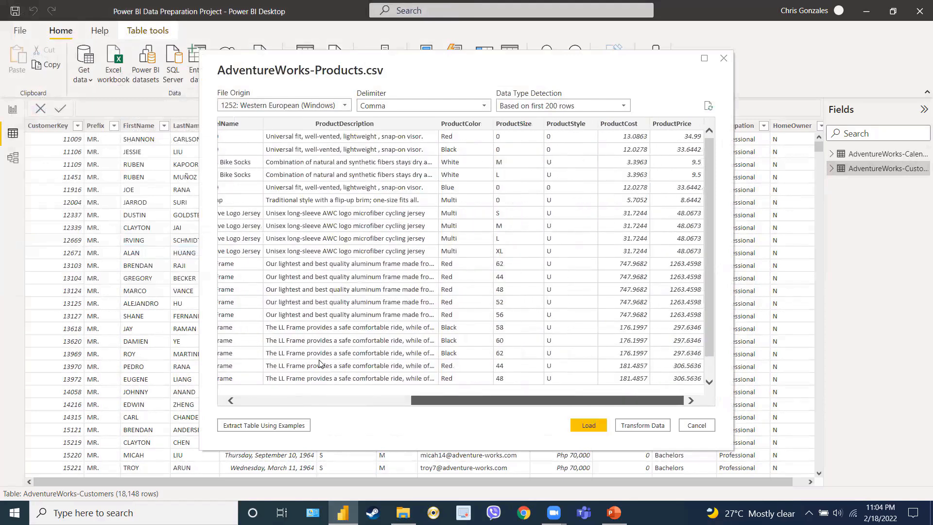
pyautogui.hscroll(-2, 319, 363)
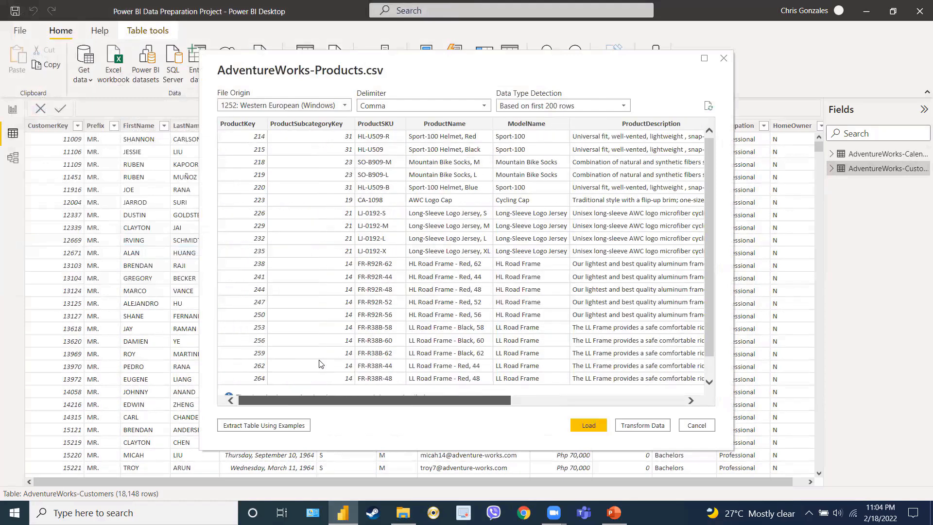
pyautogui.click(592, 429)
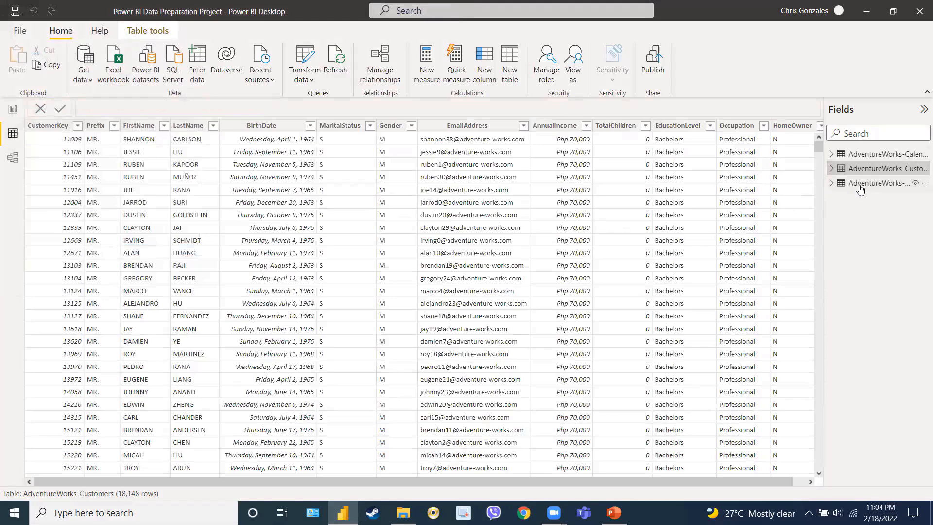
pyautogui.click(860, 186)
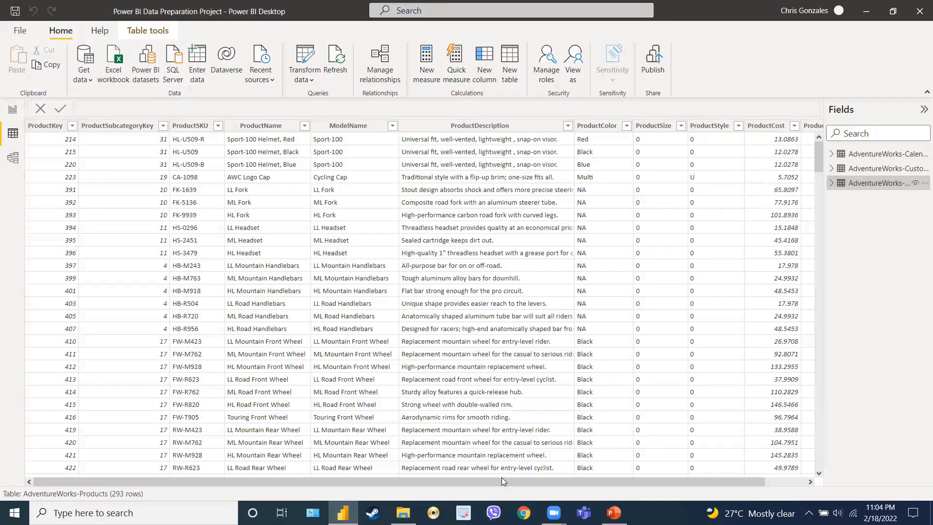
pyautogui.moveTo(300, 482); pyautogui.dragTo(251, 482)
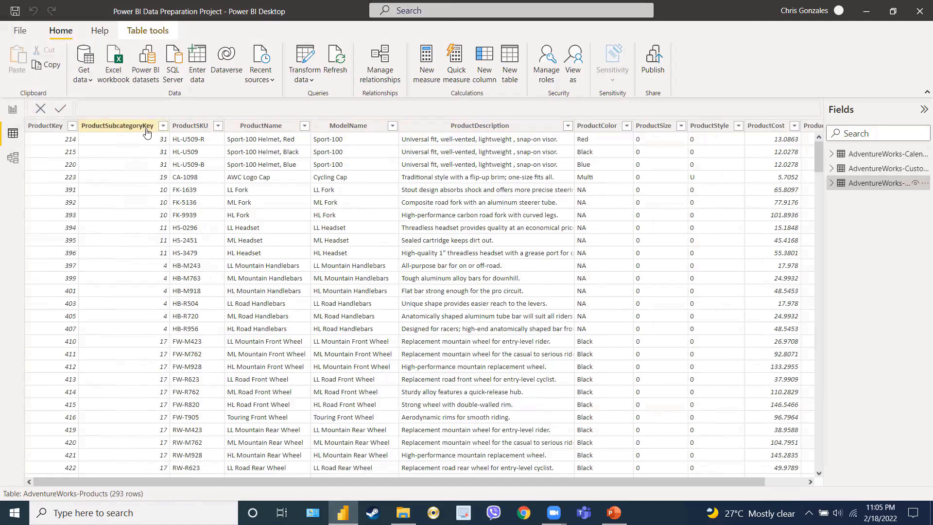
# Load AdventureWorks-Returns.csv from the Data Source folder as Text/CSV data, and display the returns table's rows
pyautogui.click(88, 81)
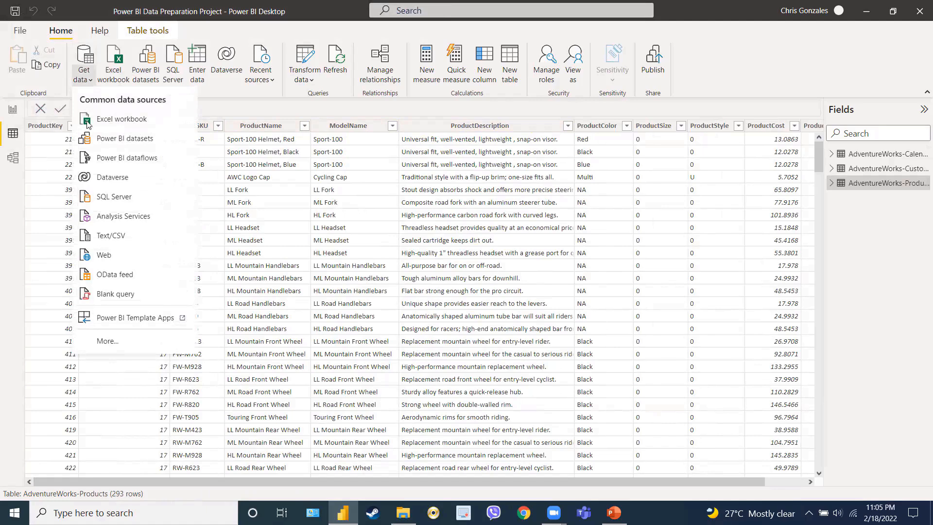
pyautogui.click(107, 238)
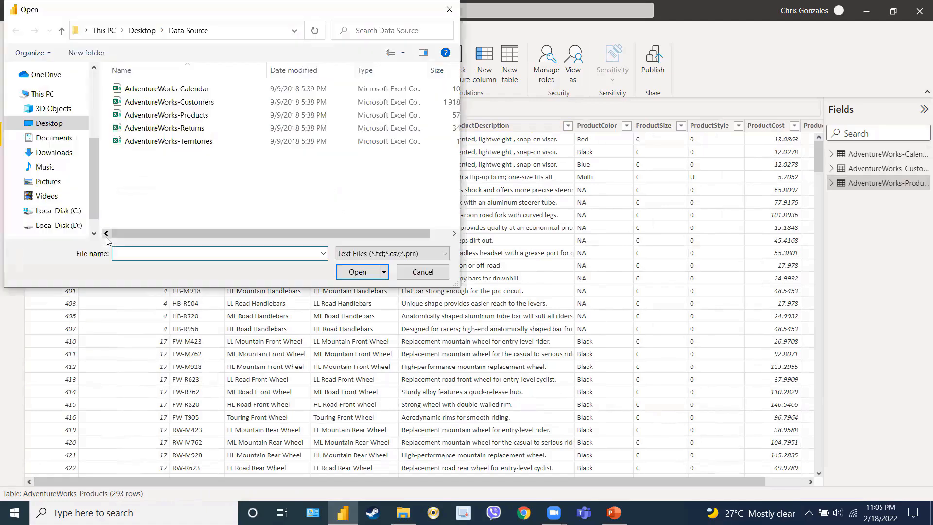
pyautogui.click(149, 131)
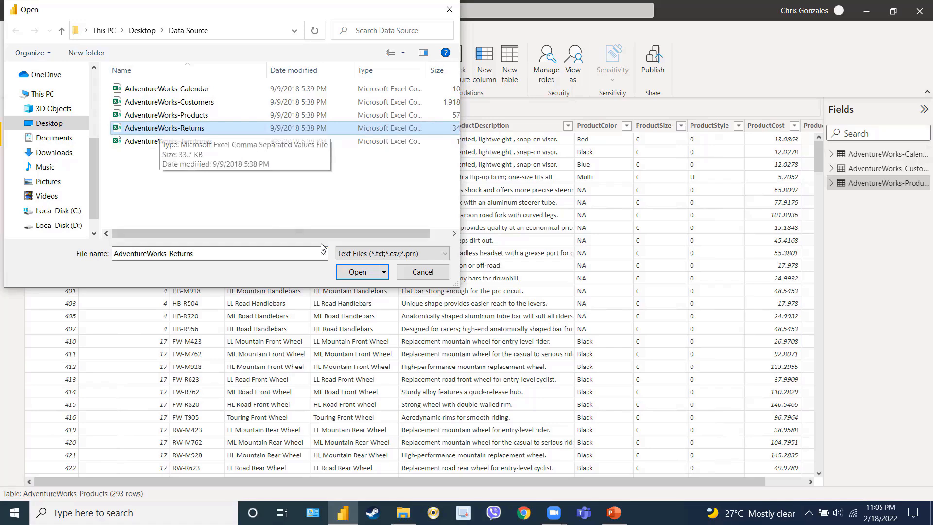
pyautogui.click(354, 272)
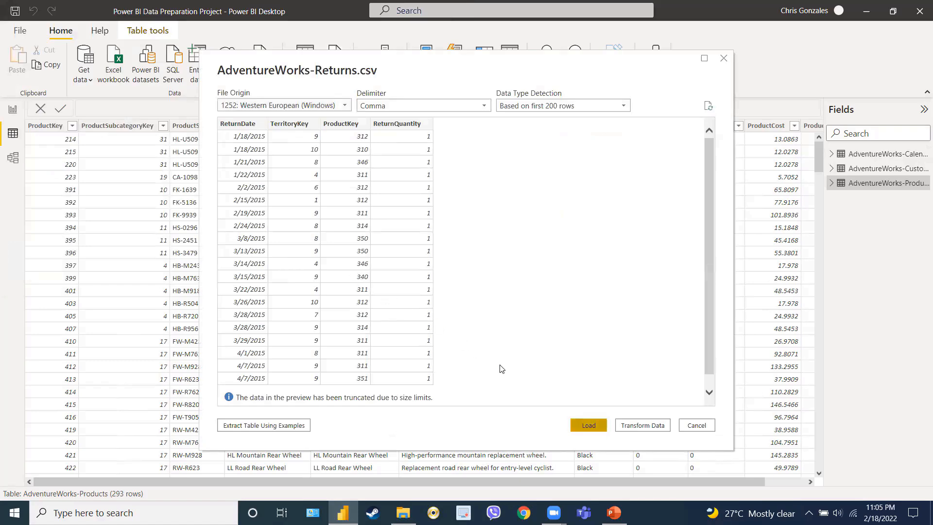
pyautogui.press('Return')
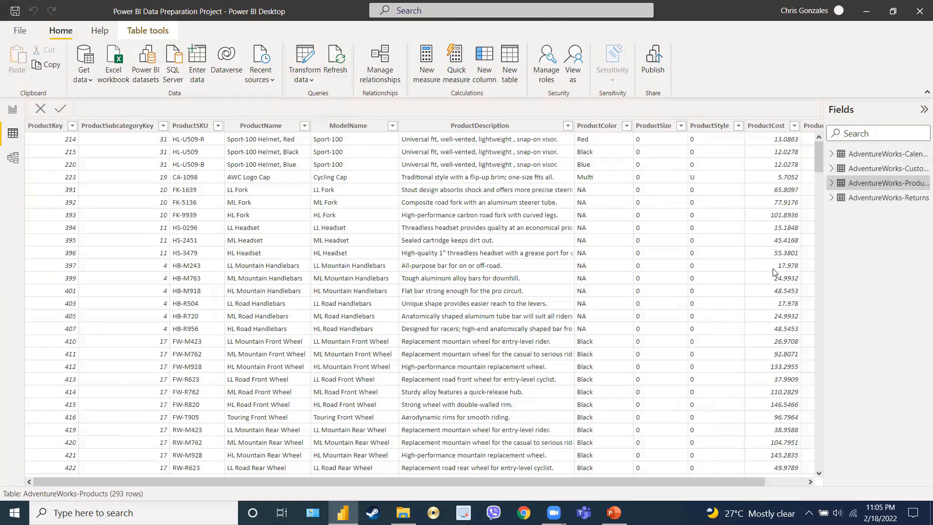
pyautogui.click(868, 199)
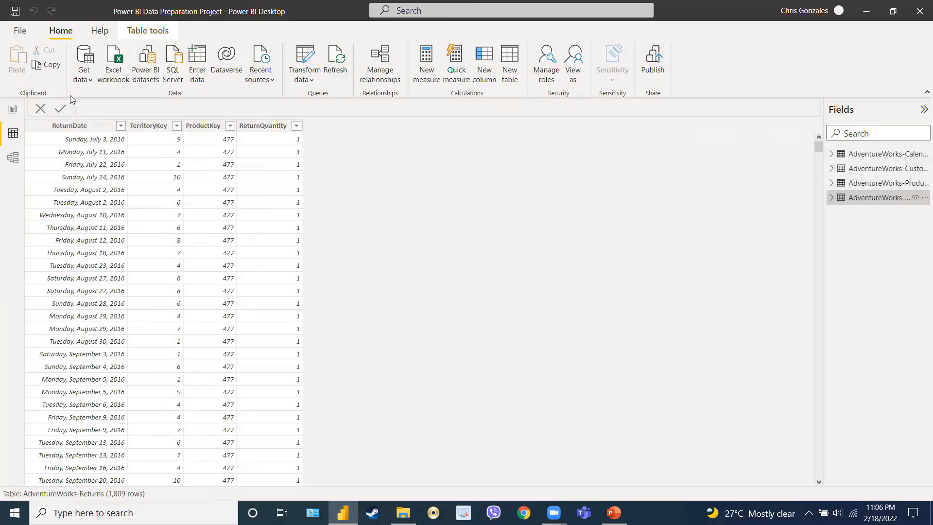
# Load AdventureWorks-Territories.csv from the Data Source folder as Text/CSV data
pyautogui.click(83, 79)
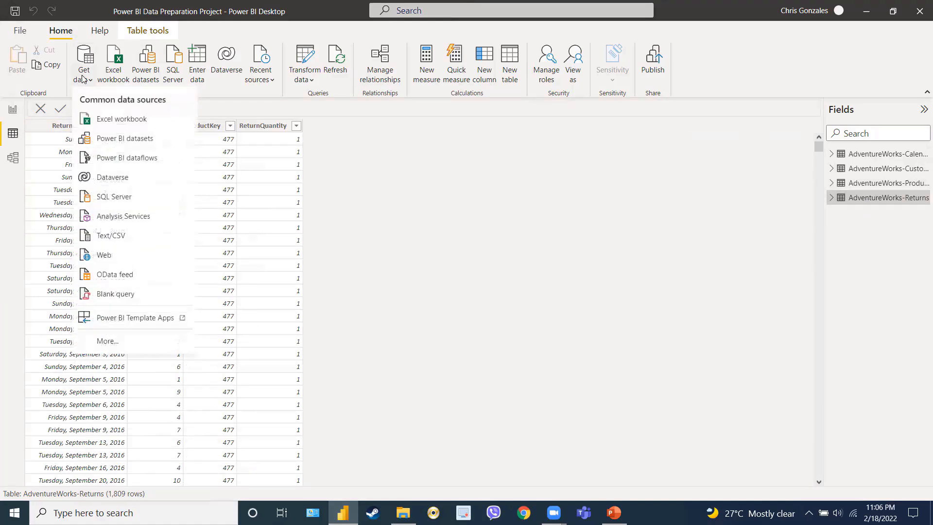
pyautogui.click(107, 238)
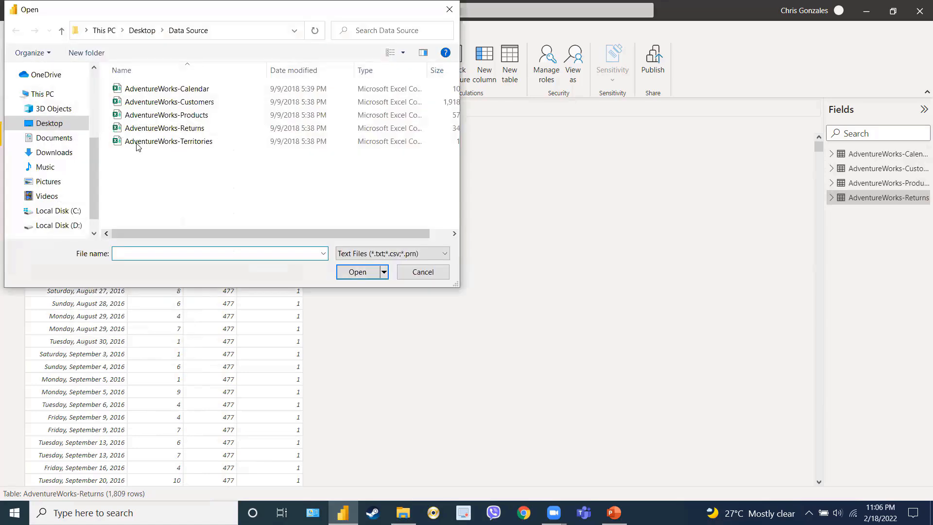
pyautogui.click(137, 144)
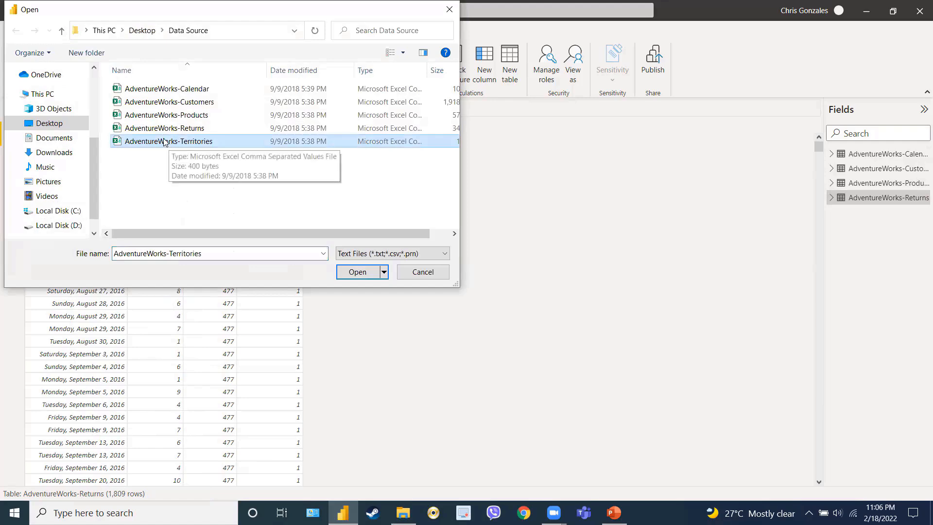
pyautogui.doubleClick(161, 142)
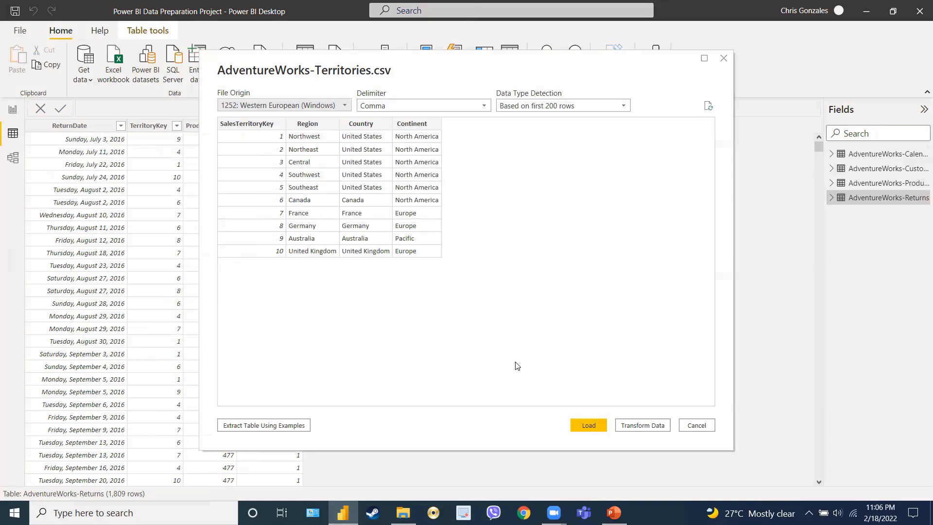
pyautogui.click(587, 426)
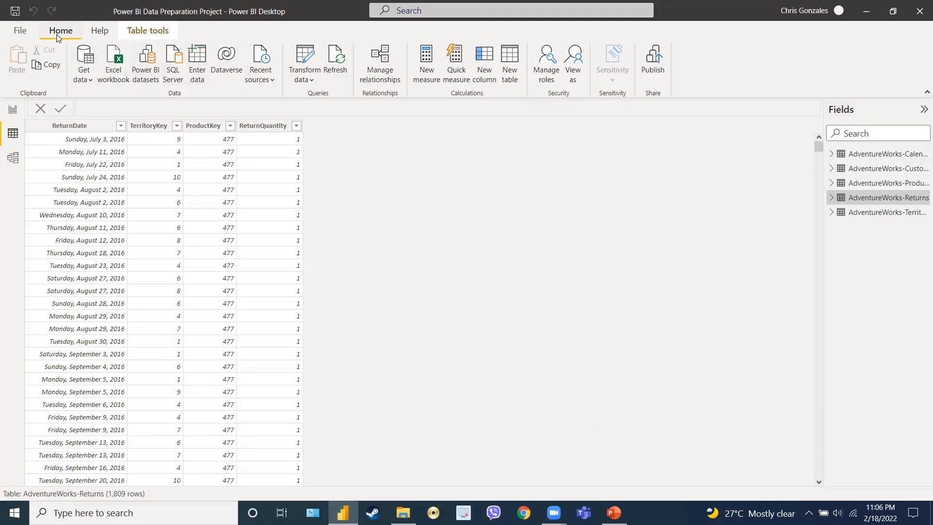
# Open the imported tables in Power Query Editor for transforming the data
pyautogui.click(312, 80)
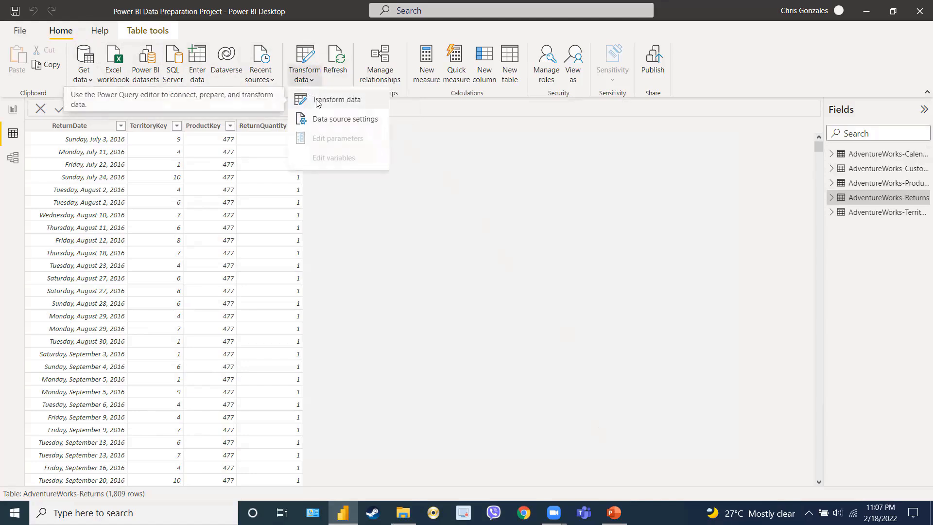
pyautogui.click(317, 100)
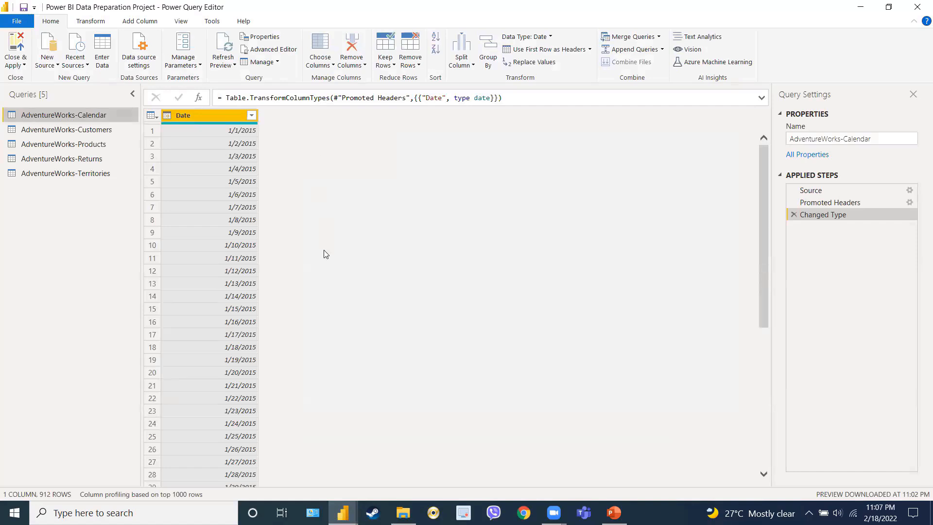
# Switch to the Power BI Desktop window, look through its report, data and model views, and return to Power Query Editor
pyautogui.moveTo(343, 513)
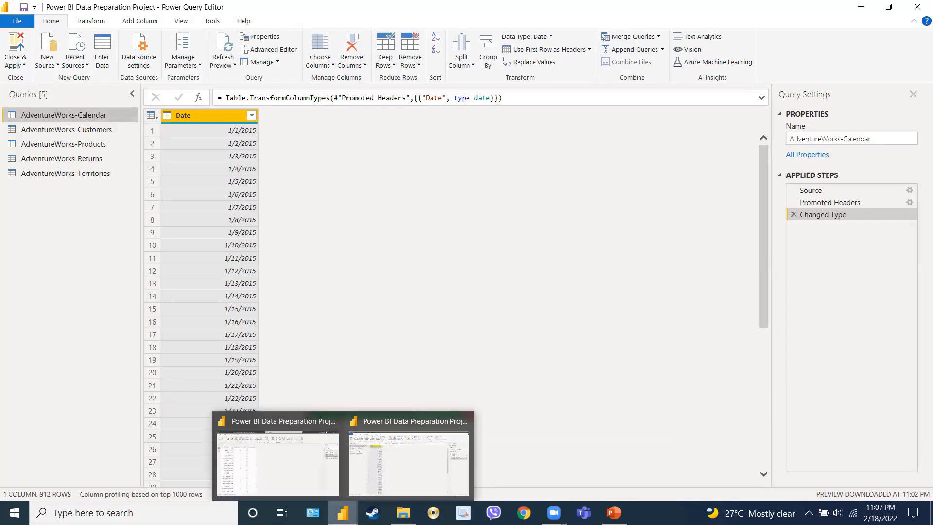
pyautogui.click(292, 471)
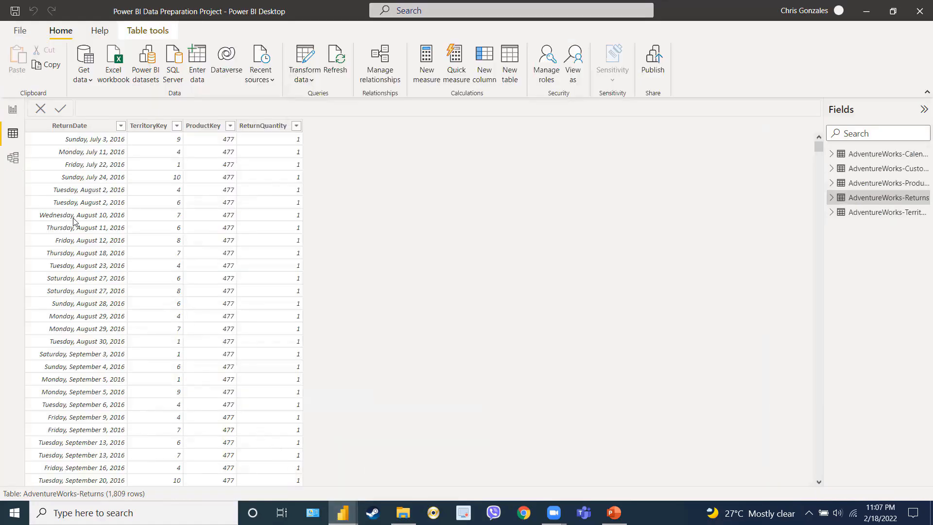
pyautogui.click(12, 109)
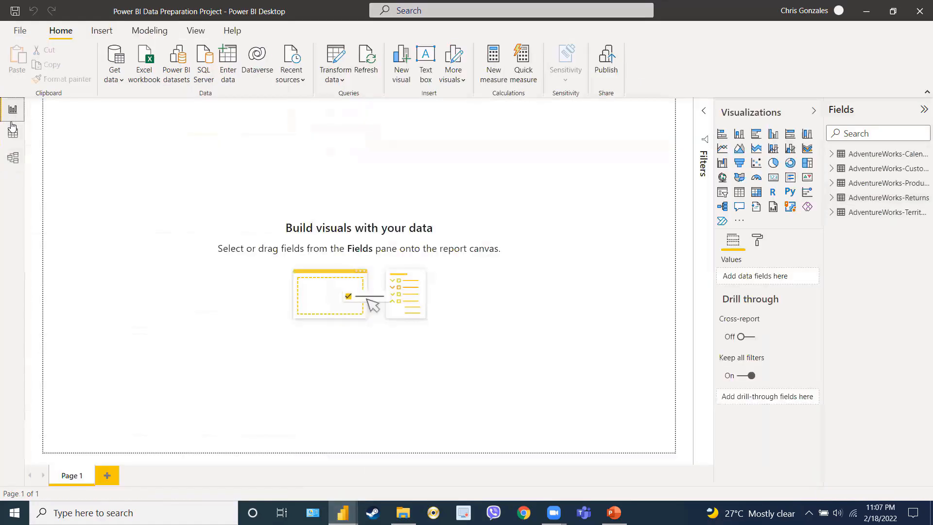
pyautogui.click(13, 134)
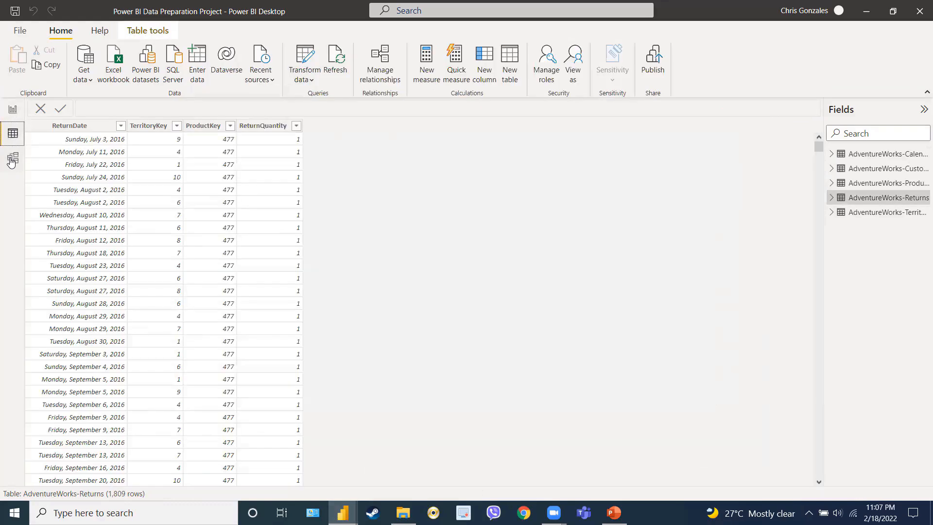
pyautogui.click(12, 159)
pyautogui.click(13, 111)
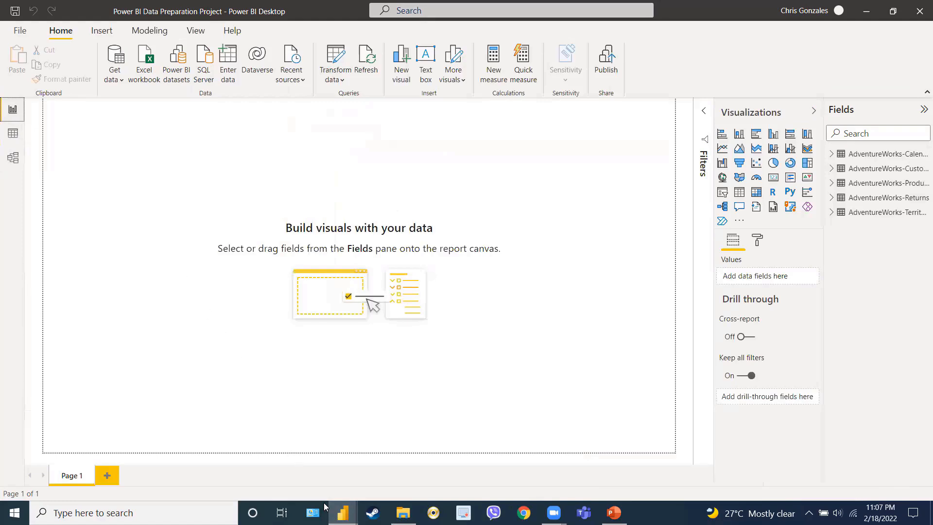
pyautogui.moveTo(343, 512)
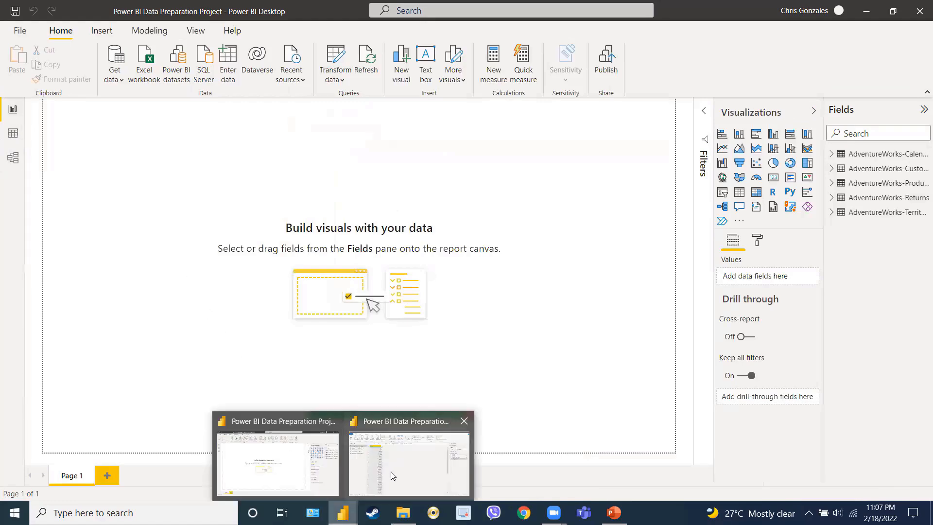
pyautogui.click(391, 471)
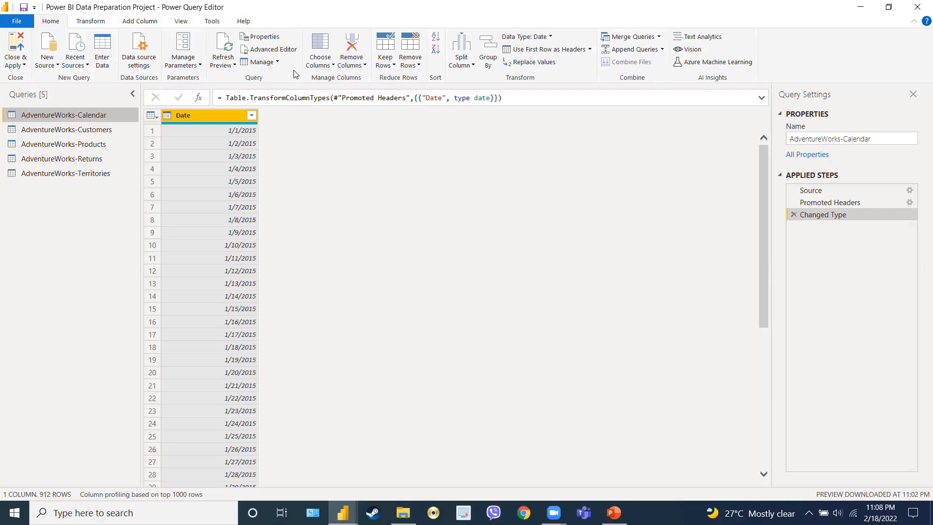
# Examine the Choose Columns, Remove Columns and Keep Rows options, and display the Transform commands for the AdventureWorks-Calendar query
pyautogui.click(329, 67)
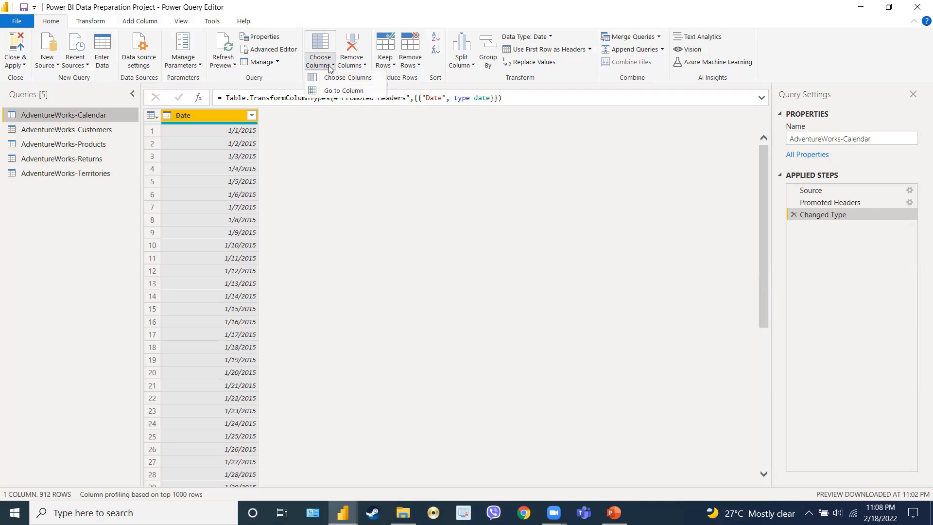
pyautogui.click(364, 67)
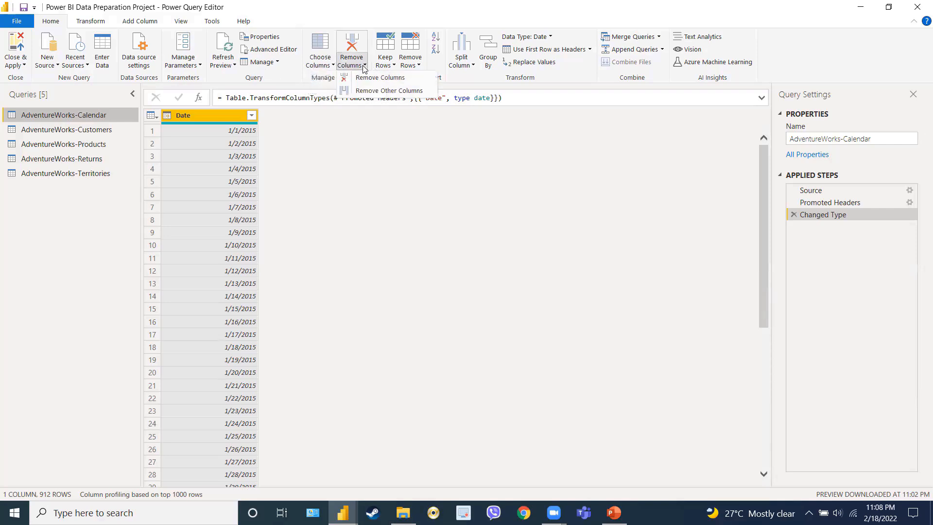
pyautogui.click(395, 66)
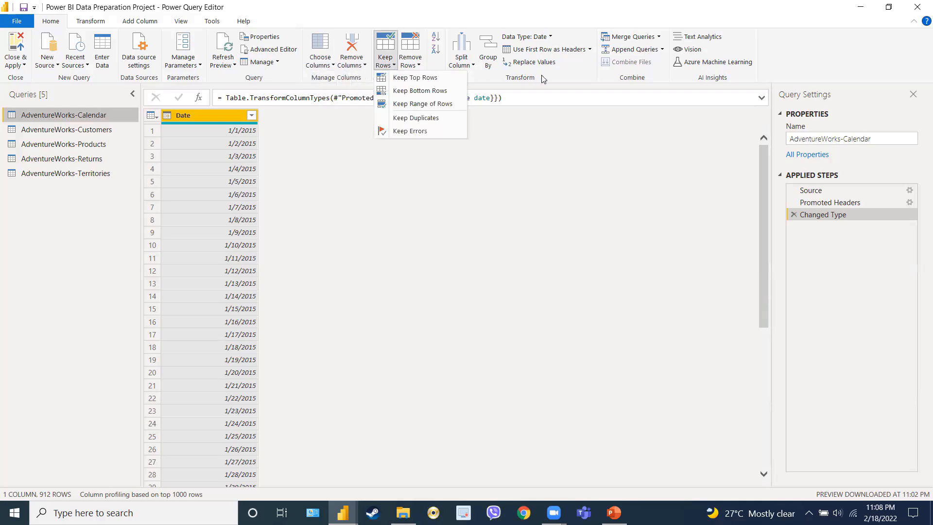
pyautogui.click(573, 82)
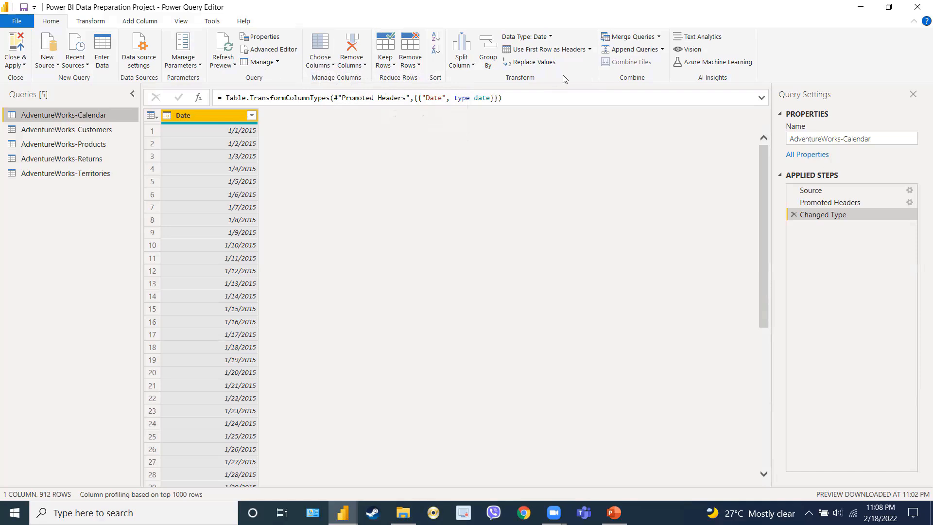
pyautogui.click(91, 21)
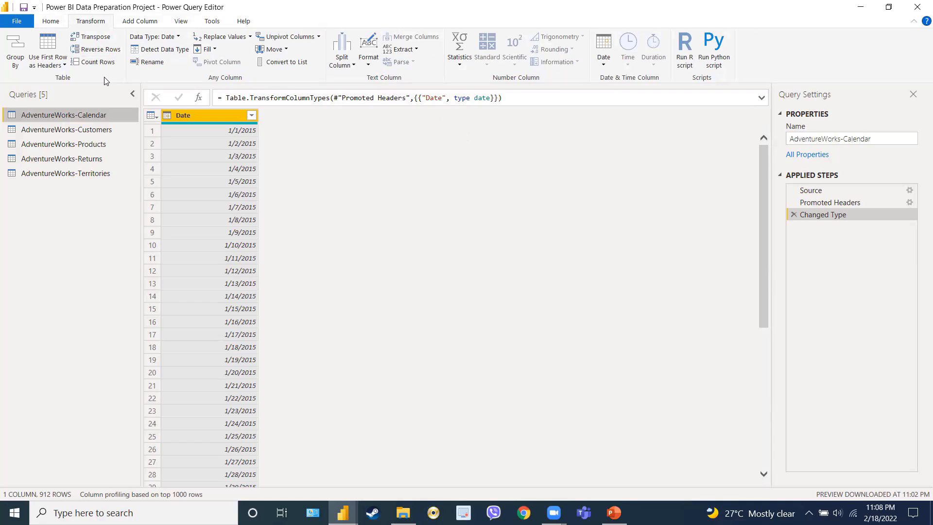
# Look over the Add Column commands and examine the five AdventureWorks CSV sources listed in the data source settings
pyautogui.click(131, 22)
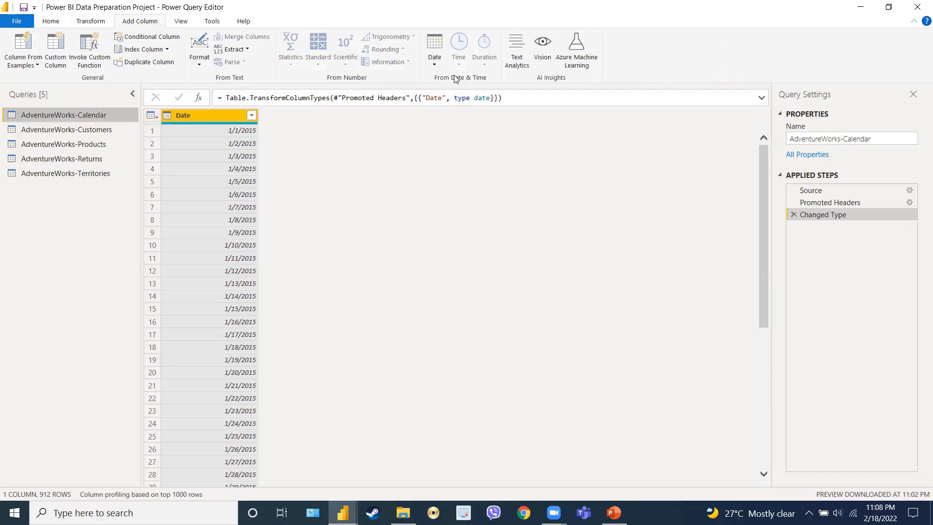
pyautogui.click(52, 21)
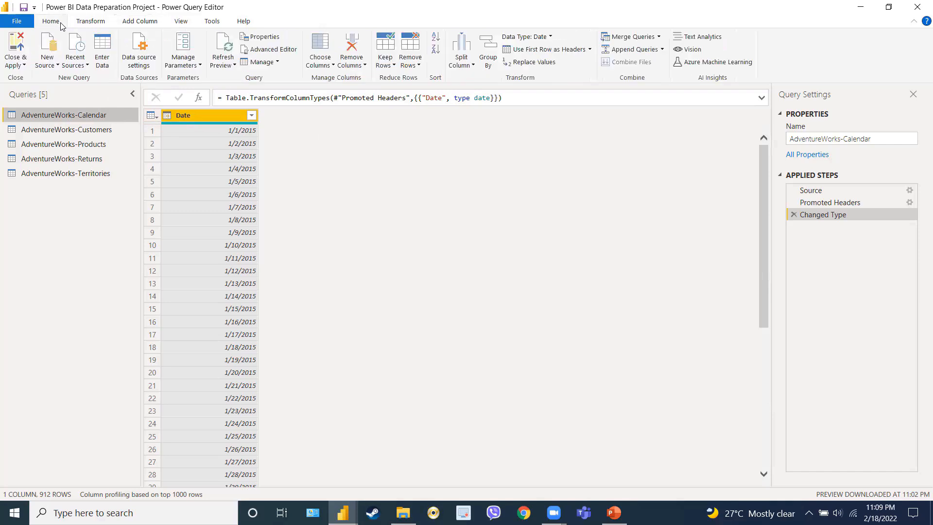
pyautogui.click(144, 67)
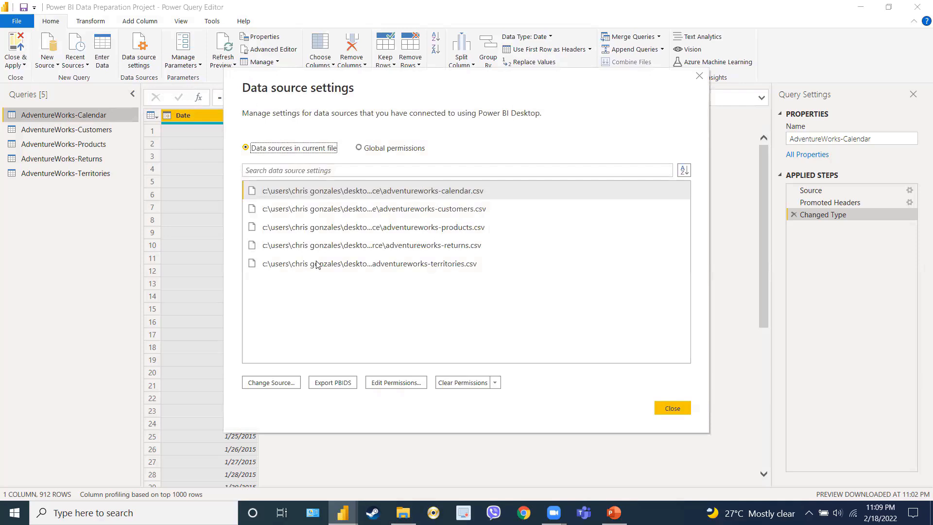
pyautogui.click(335, 210)
pyautogui.click(335, 227)
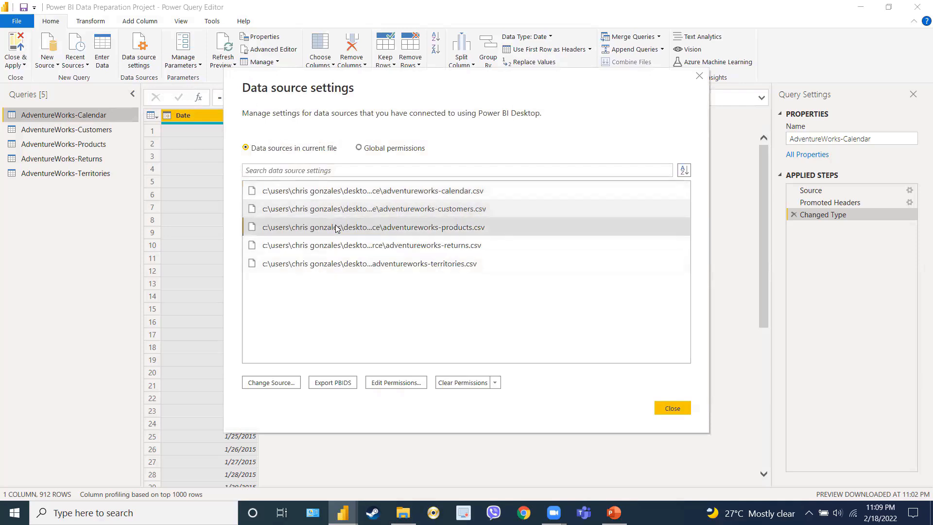
pyautogui.click(336, 246)
pyautogui.click(335, 264)
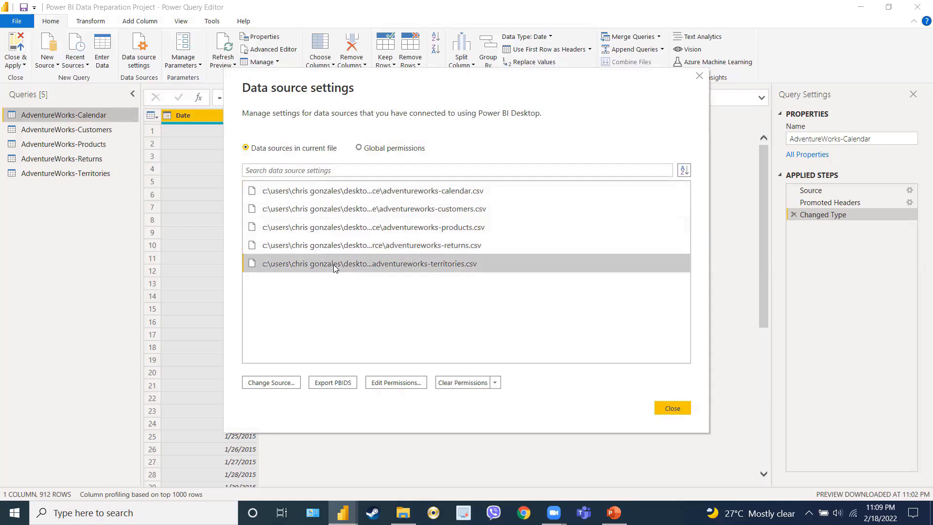
pyautogui.click(329, 195)
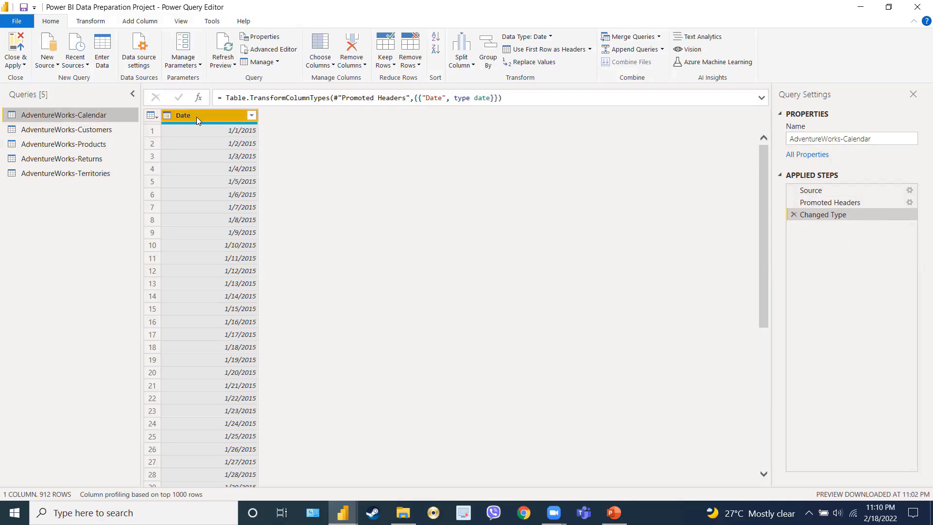
# Review the AdventureWorks-Calendar query at its Source, Promoted Headers and Changed Type steps, and view the data type options for Date
pyautogui.click(836, 191)
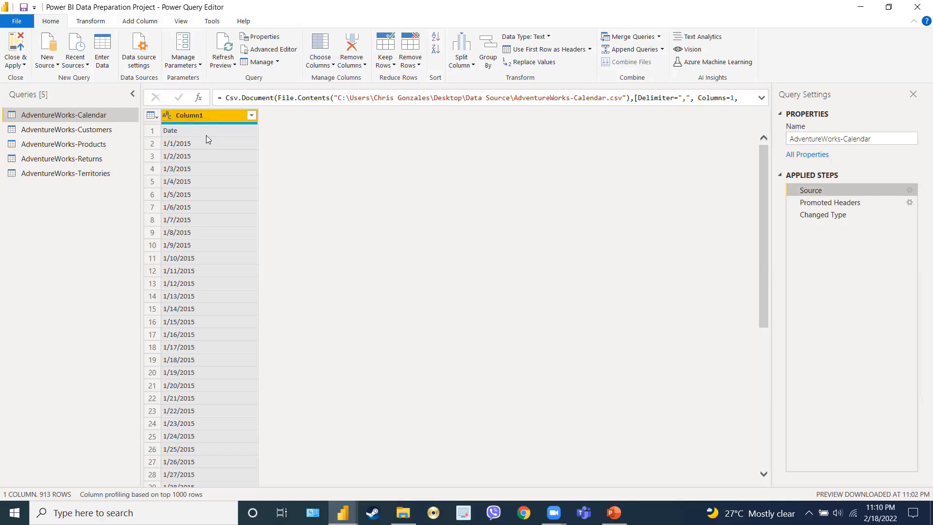
pyautogui.click(825, 207)
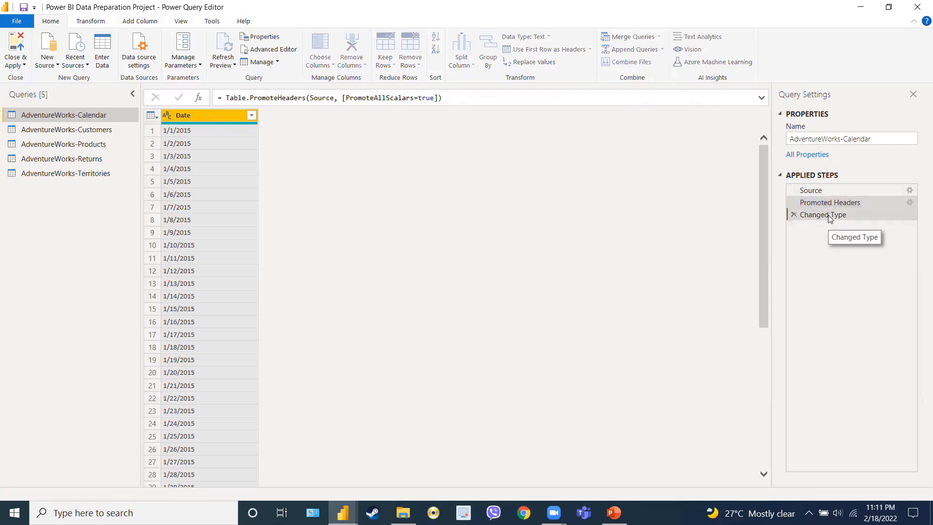
pyautogui.click(829, 218)
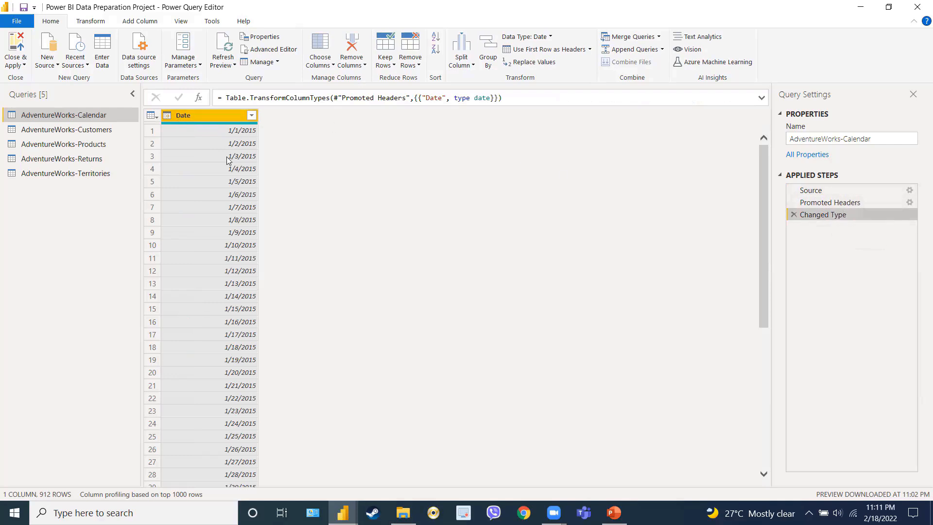
pyautogui.click(168, 116)
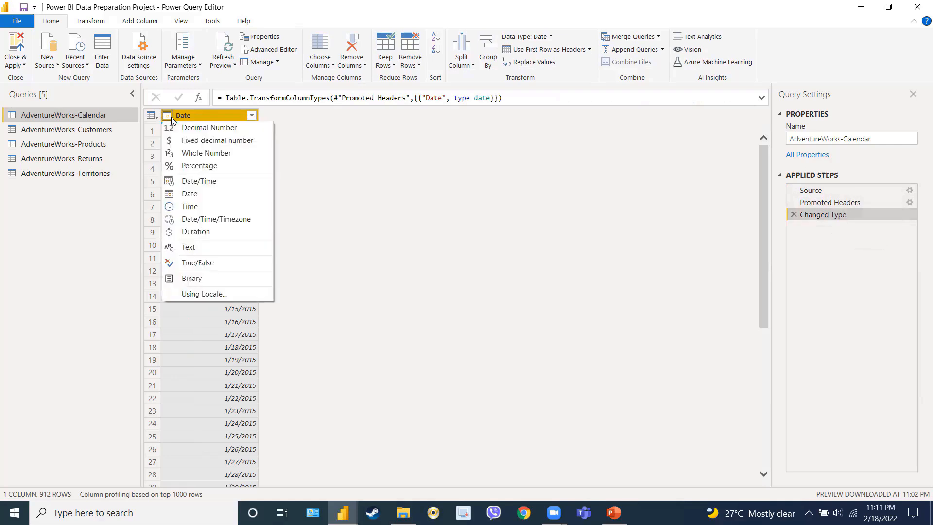
pyautogui.click(318, 141)
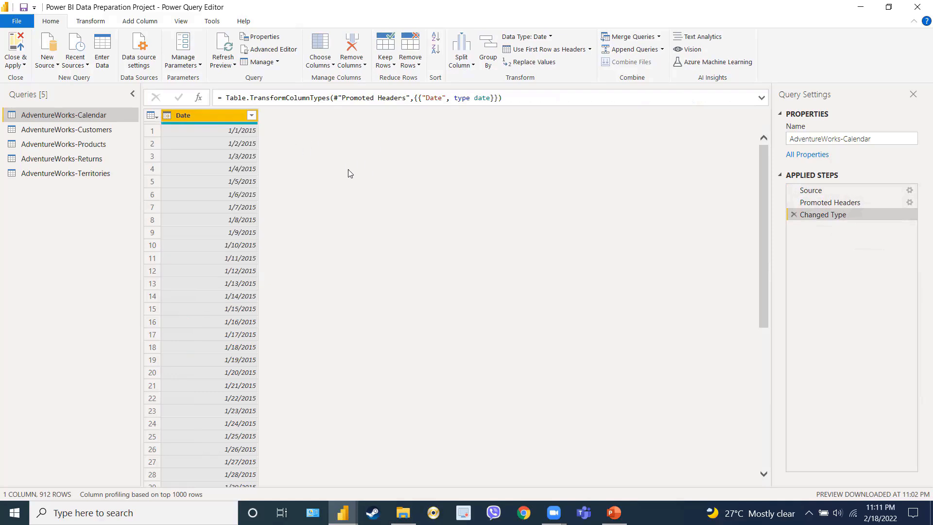
# Examine the columns and data of the Customers, Products, Returns, Territories and Calendar queries
pyautogui.click(99, 130)
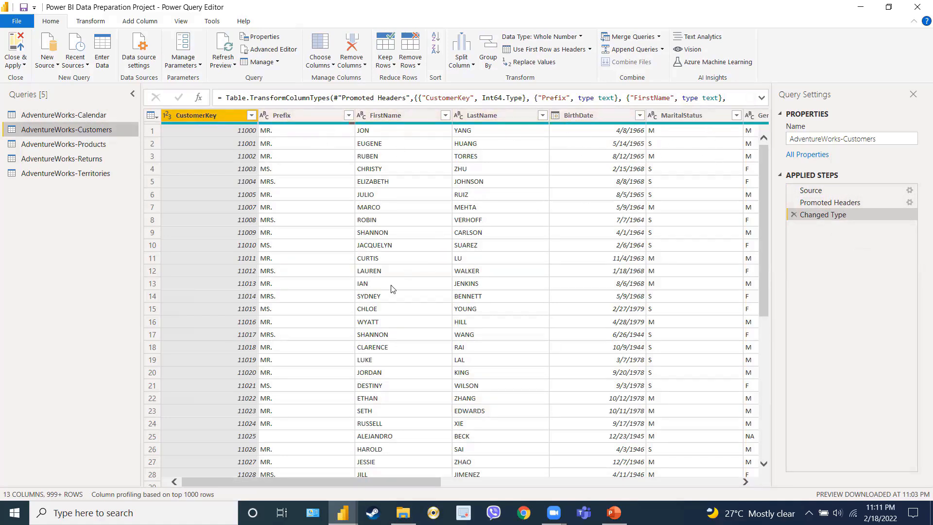
pyautogui.moveTo(306, 482); pyautogui.dragTo(417, 482)
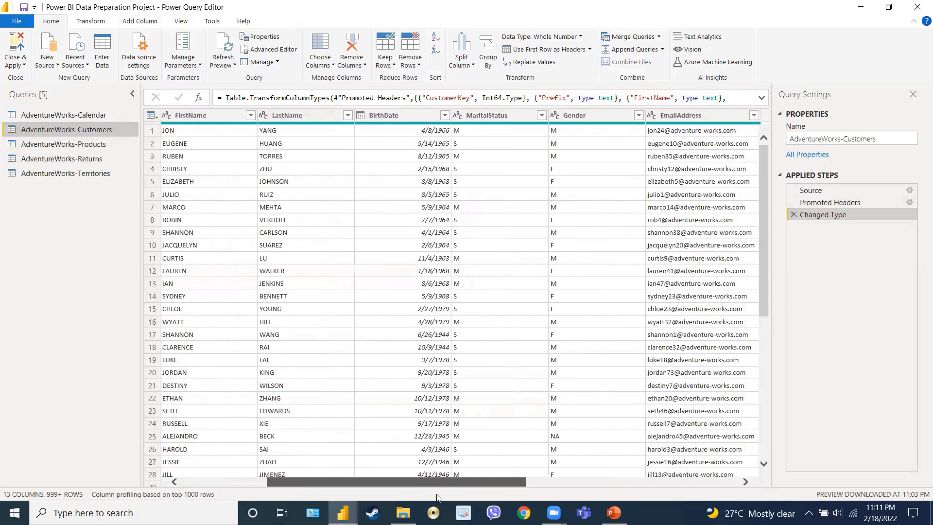
pyautogui.moveTo(577, 503); pyautogui.dragTo(287, 480)
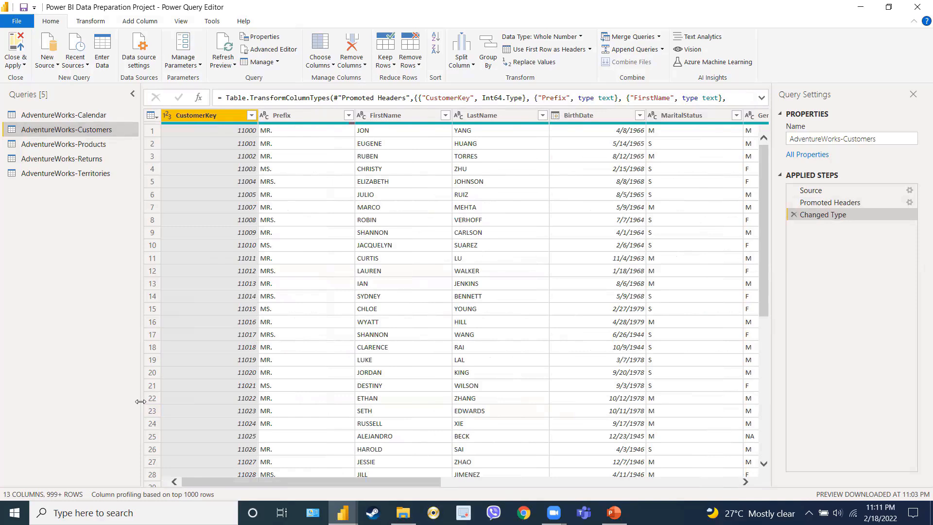
pyautogui.click(97, 149)
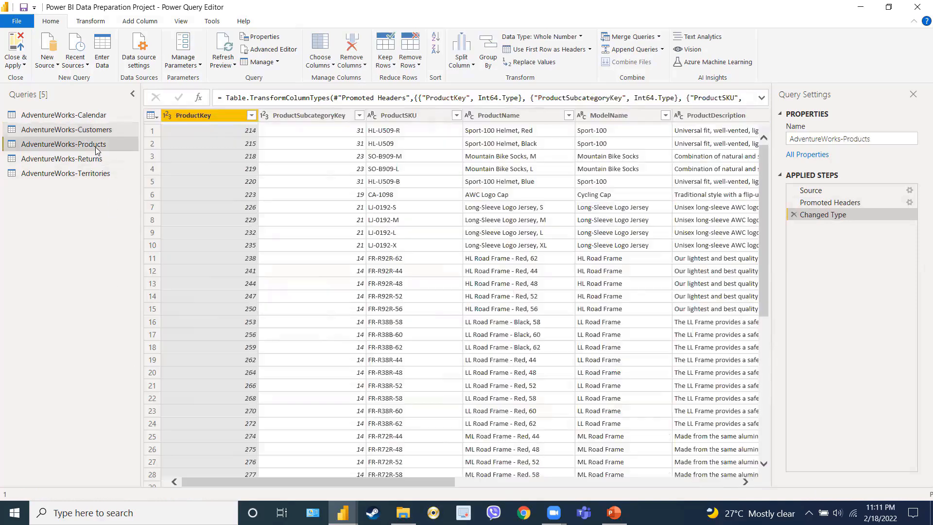
pyautogui.click(92, 161)
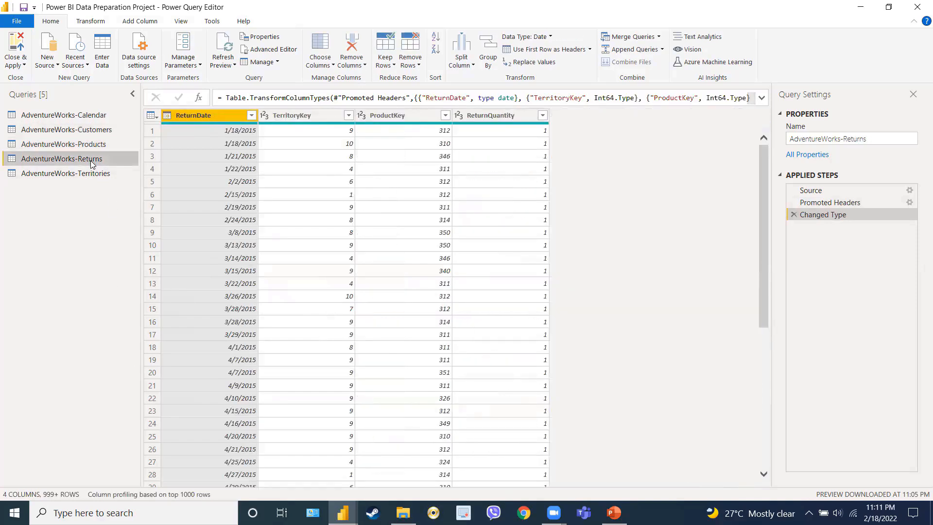
pyautogui.click(86, 174)
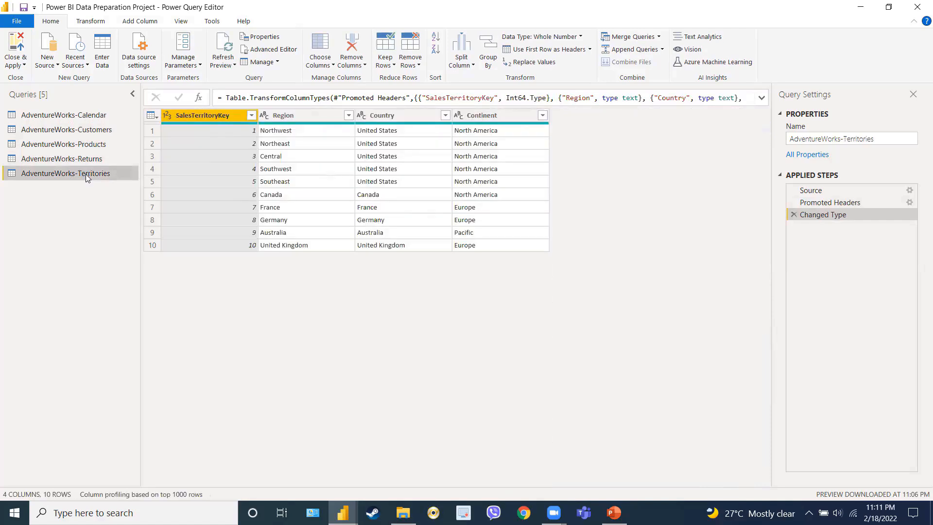
pyautogui.click(78, 116)
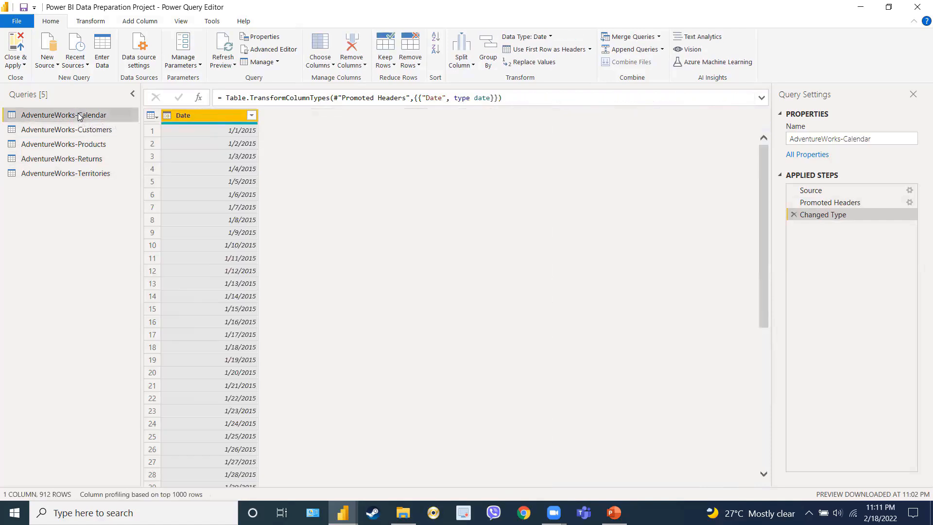
pyautogui.click(76, 131)
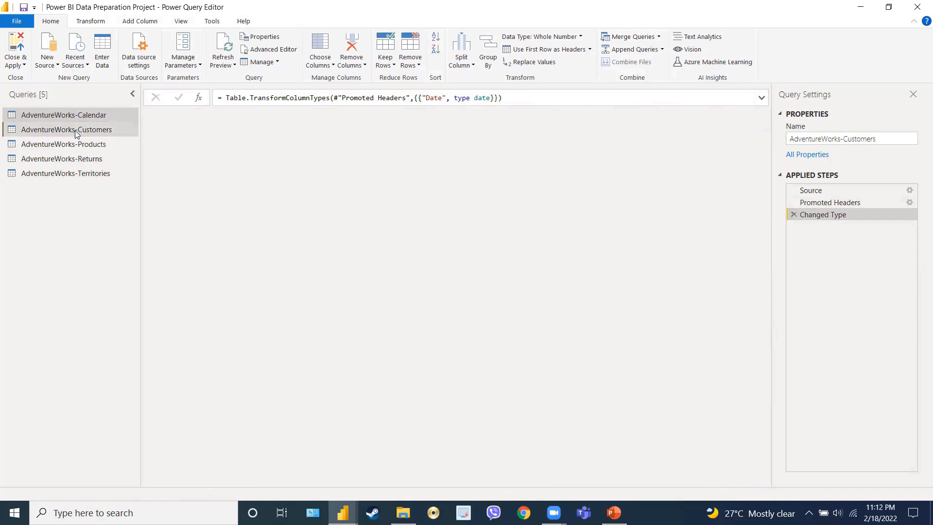
pyautogui.click(71, 144)
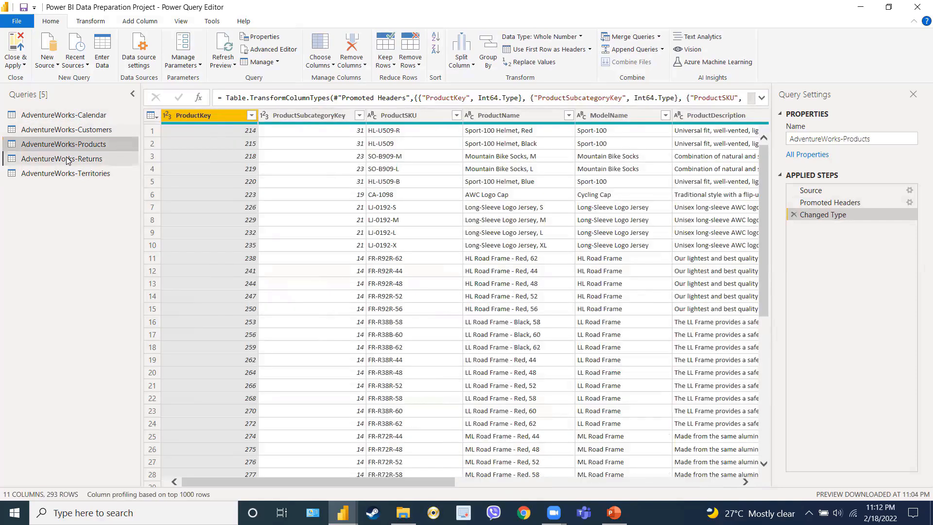
pyautogui.click(68, 159)
pyautogui.click(68, 173)
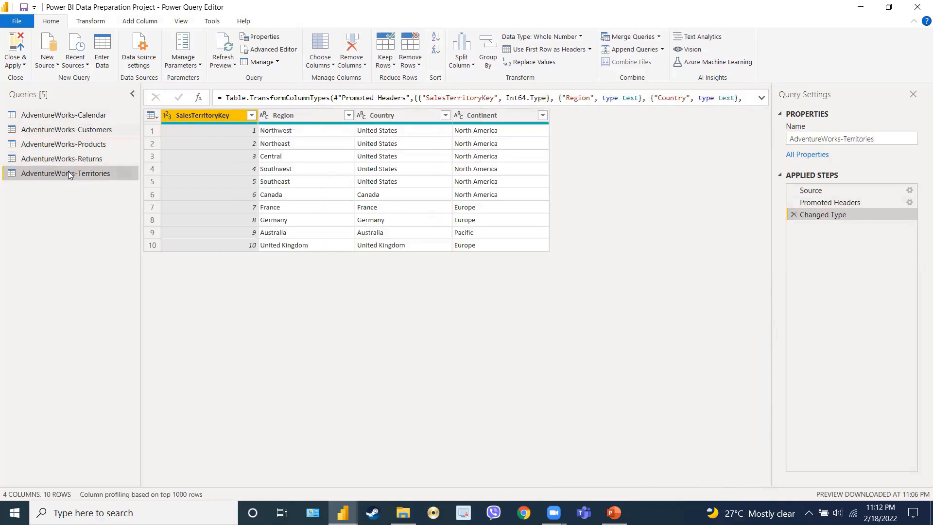
# Rename the AdventureWorks-Calendar query as AdventureWorks_Calendar_Lookup
pyautogui.click(73, 116)
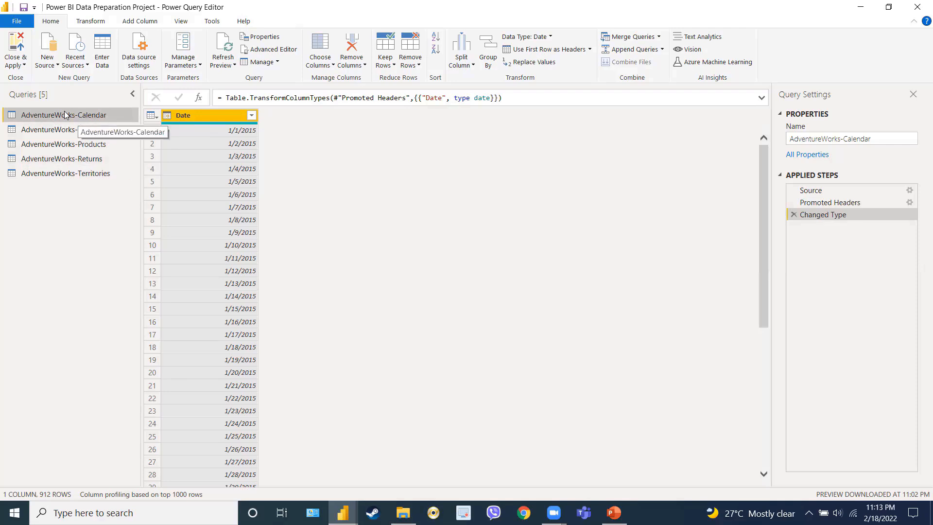
pyautogui.click(848, 140)
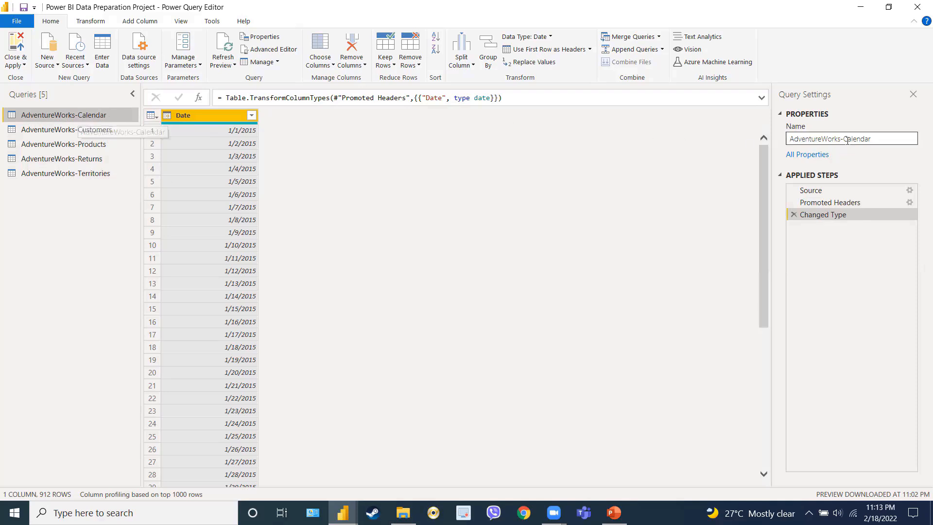
pyautogui.click(872, 141)
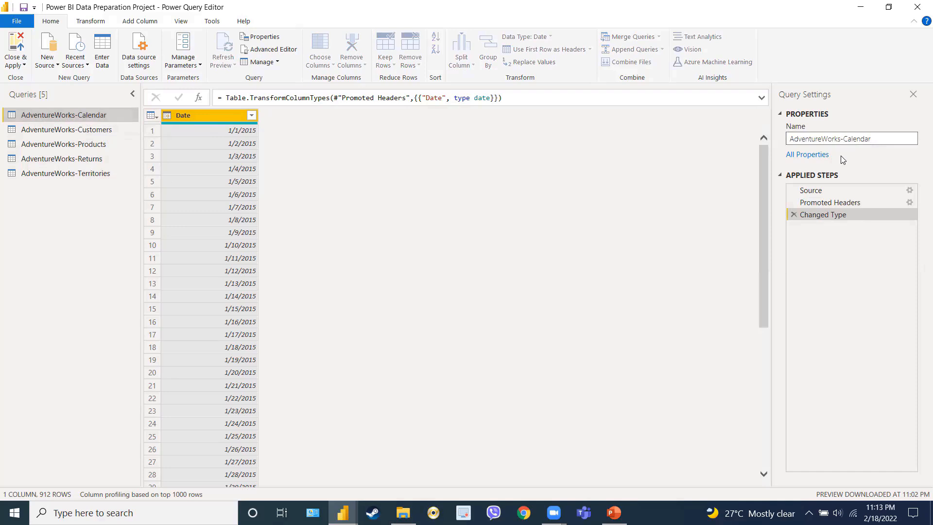
pyautogui.press('BackSpace')
pyautogui.write('_Calendar_Lookup')
pyautogui.press('Return')
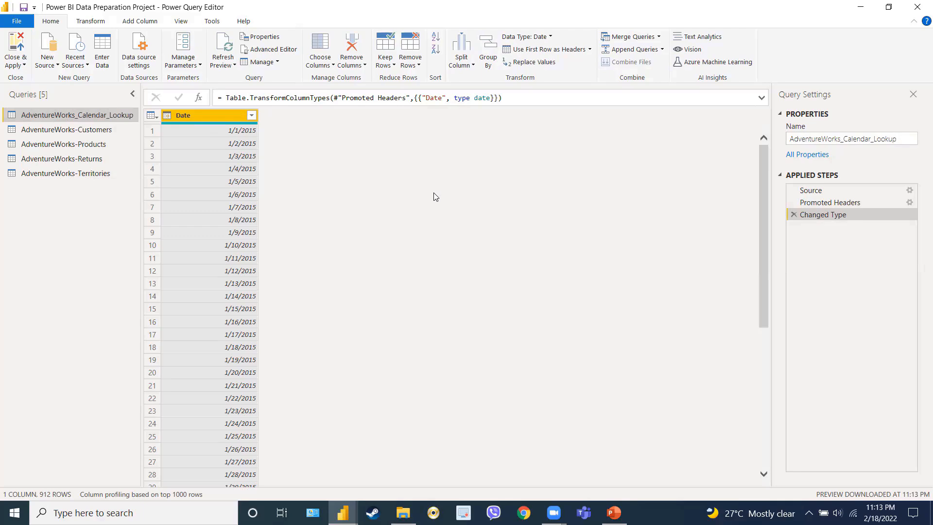
# Rename the AdventureWorks-Customers query as AdventureWorks_Customers_Lookup
pyautogui.click(74, 134)
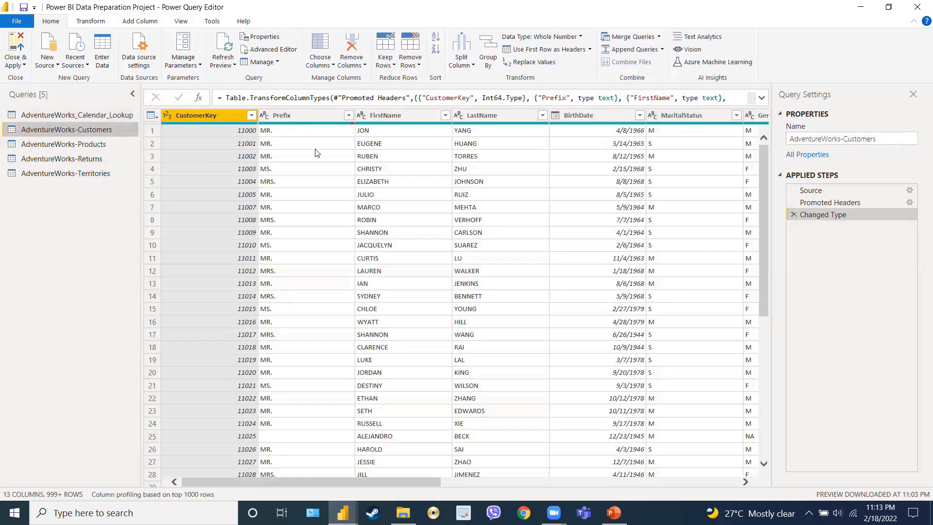
pyautogui.click(844, 139)
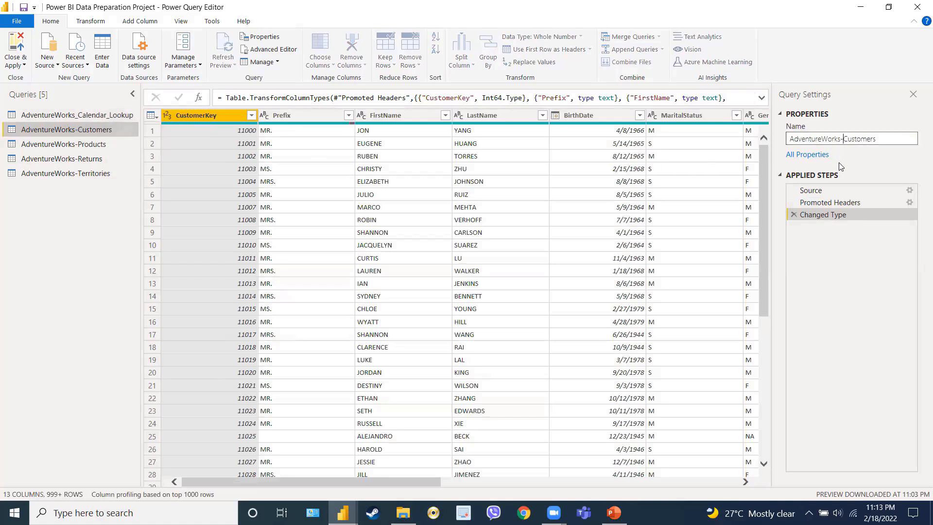
pyautogui.press('BackSpace')
pyautogui.write('_')
pyautogui.write('_Lookup')
pyautogui.press('Return')
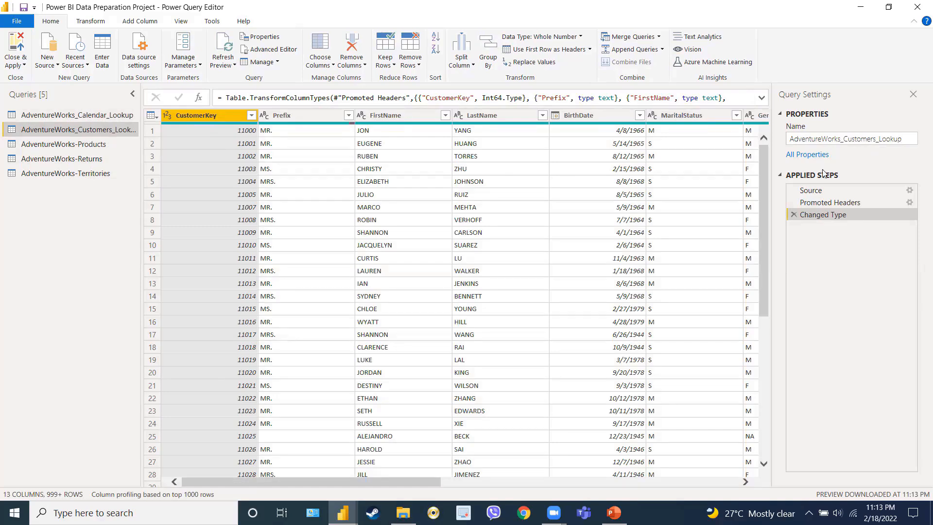
# Rename the AdventureWorks-Products query as AdventureWorks_Products_Lookup
pyautogui.click(52, 146)
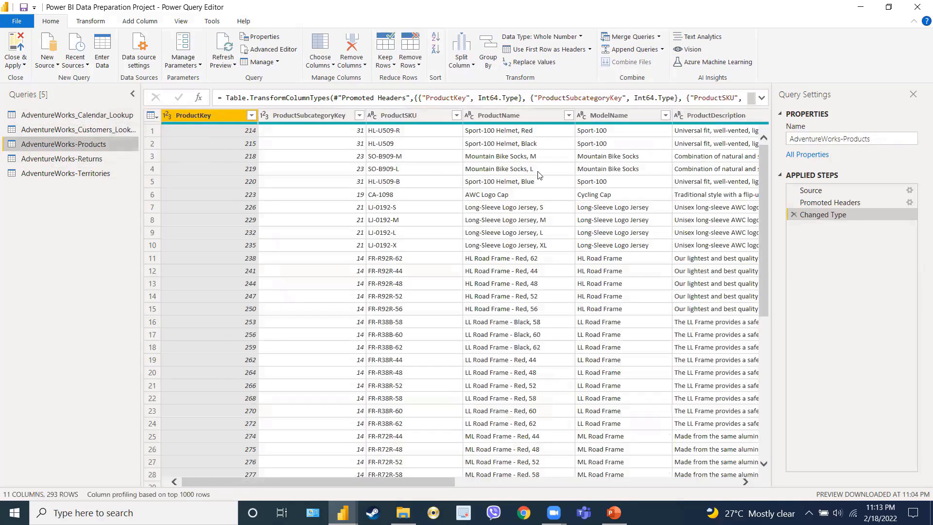
pyautogui.click(843, 138)
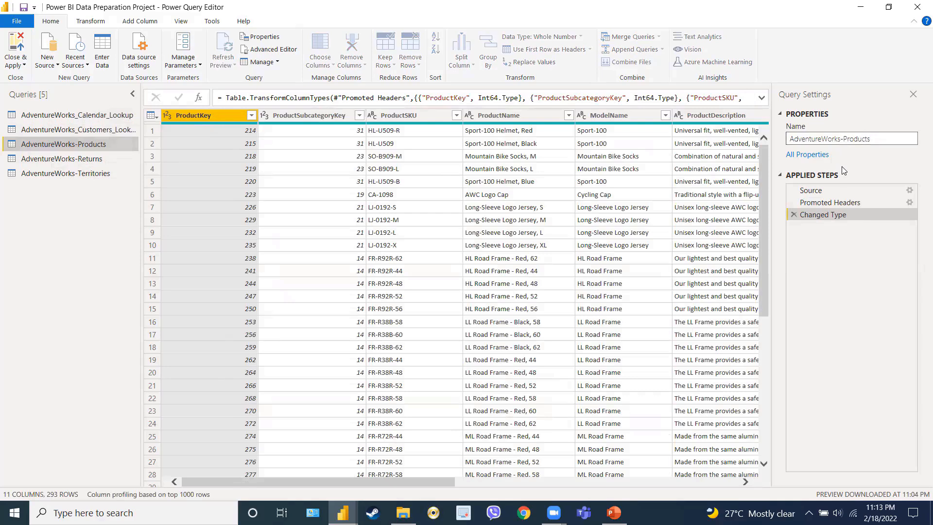
pyautogui.write('_Lookup')
pyautogui.press('Return')
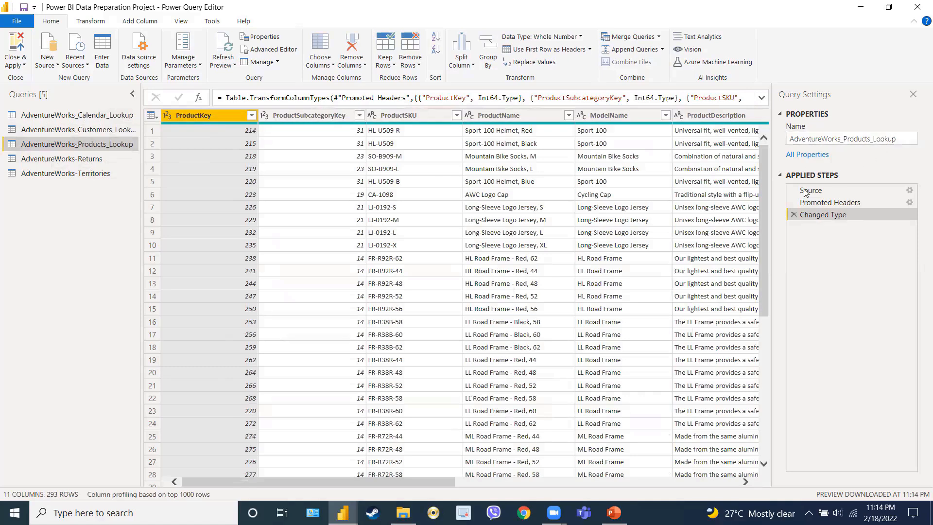
# Rename the AdventureWorks-Returns query as AdventureWorks_Returns_Data
pyautogui.click(104, 164)
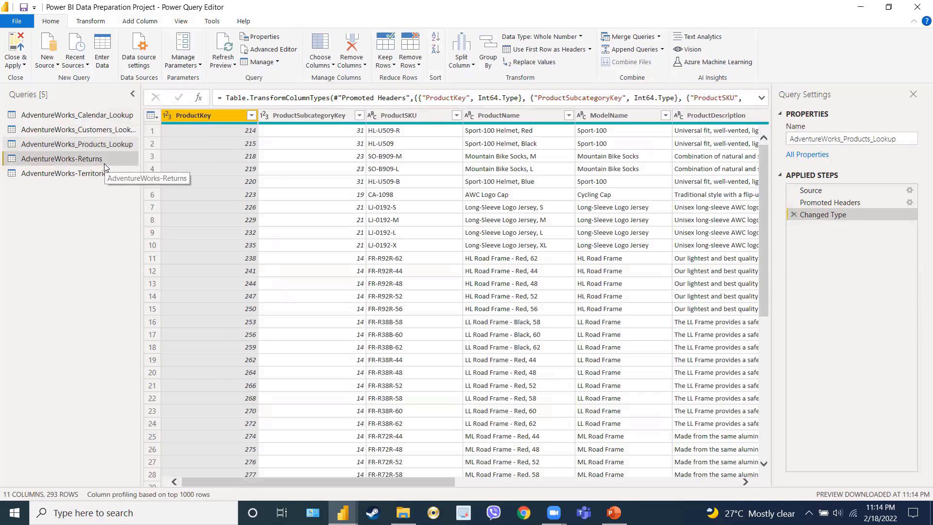
pyautogui.click(843, 139)
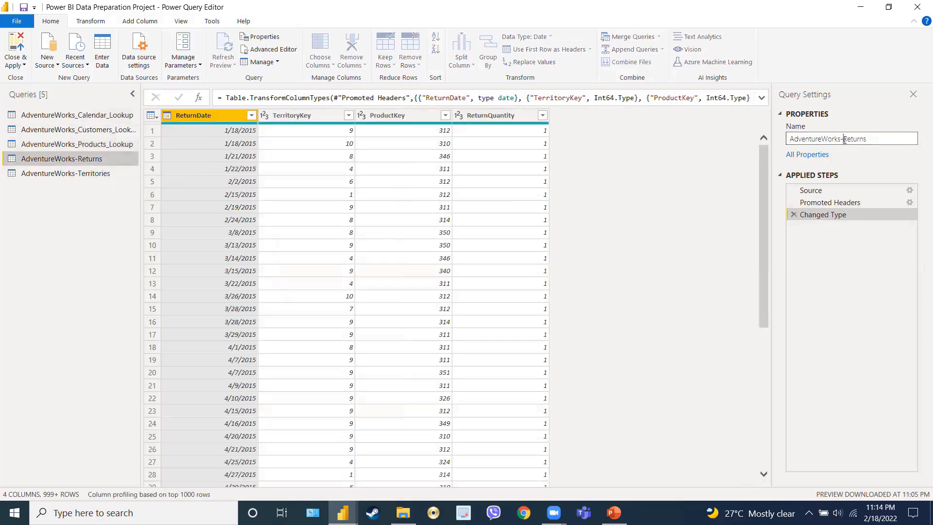
pyautogui.press('BackSpace')
pyautogui.write('_Data')
pyautogui.press('Return')
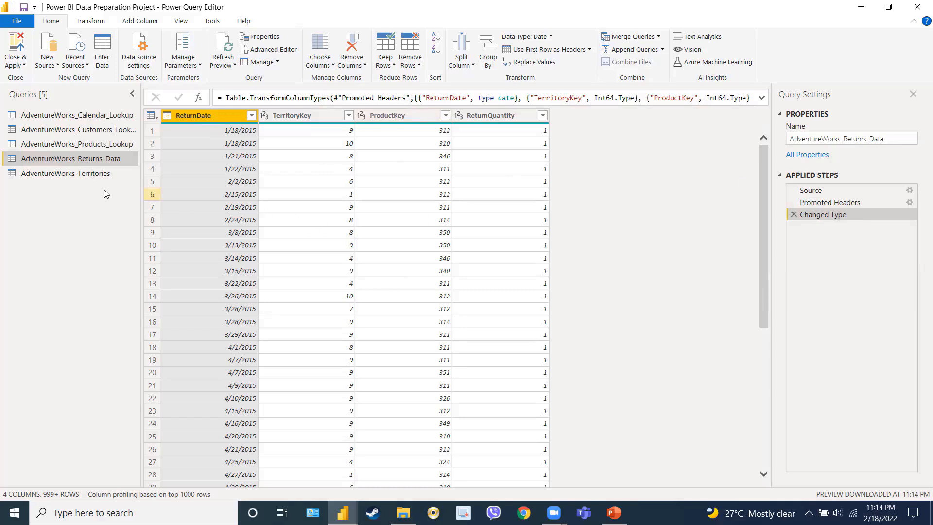
# Rename the AdventureWorks-Territories query as AdventureWorks_Territories_Lookup and widen the query list so full names fit
pyautogui.click(58, 174)
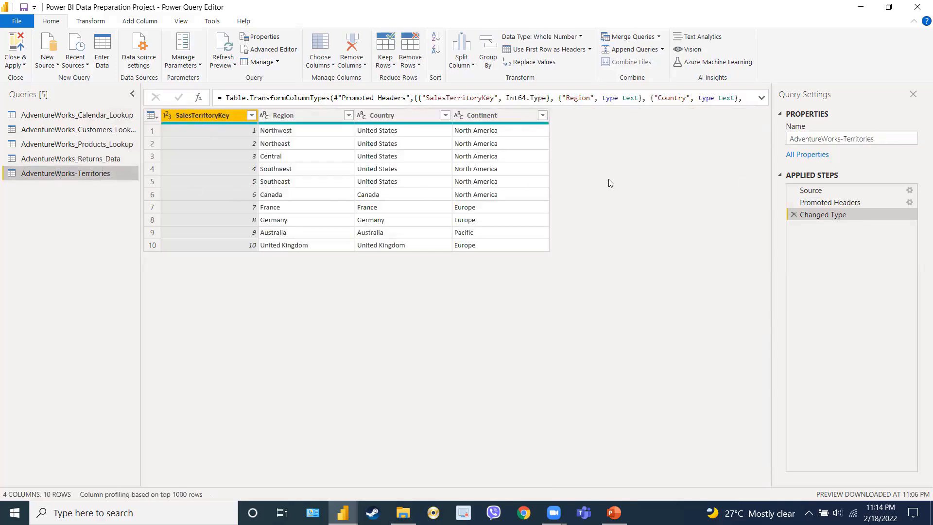
pyautogui.click(843, 139)
pyautogui.press('BackSpace')
pyautogui.write('_')
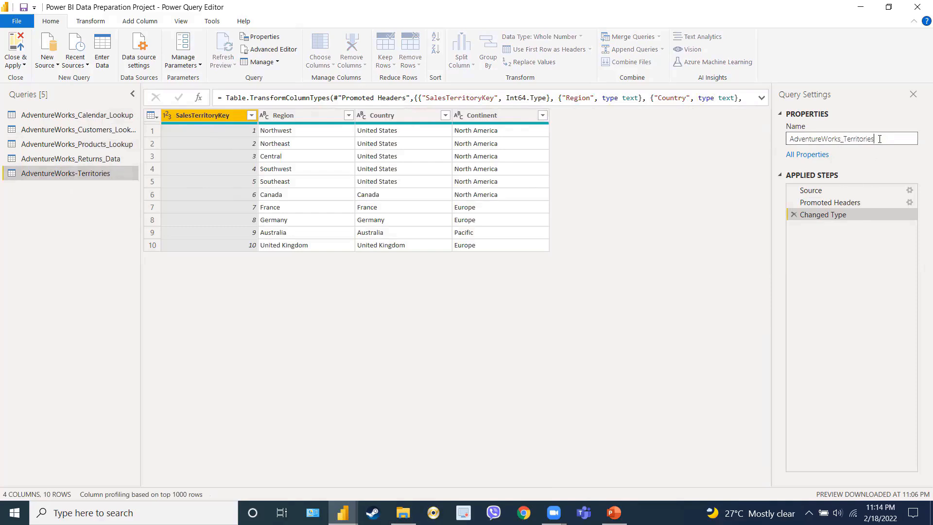
pyautogui.write('_Lookup')
pyautogui.press('Return')
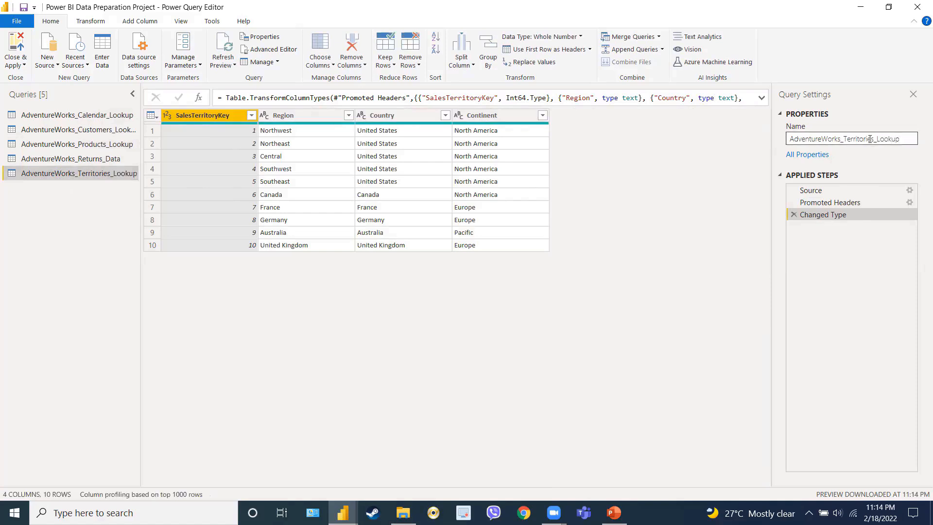
pyautogui.moveTo(154, 97); pyautogui.dragTo(157, 98)
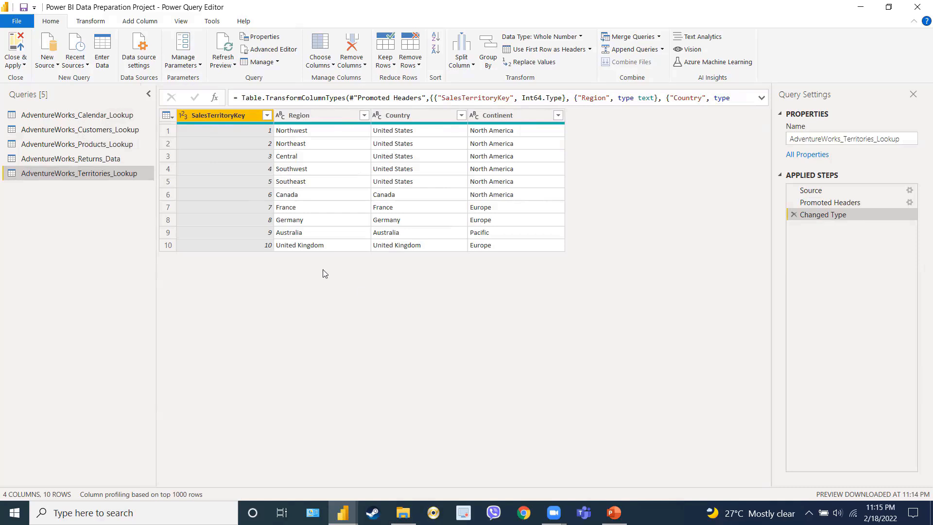
# Sort the Date column of AdventureWorks_Calendar_Lookup in descending order, and remove the resulting sort from the applied steps
pyautogui.click(108, 115)
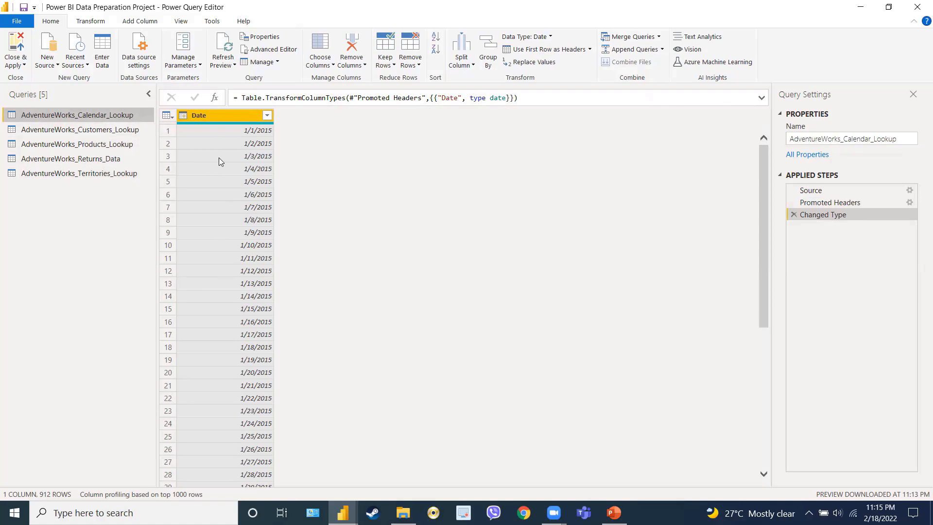
pyautogui.click(267, 116)
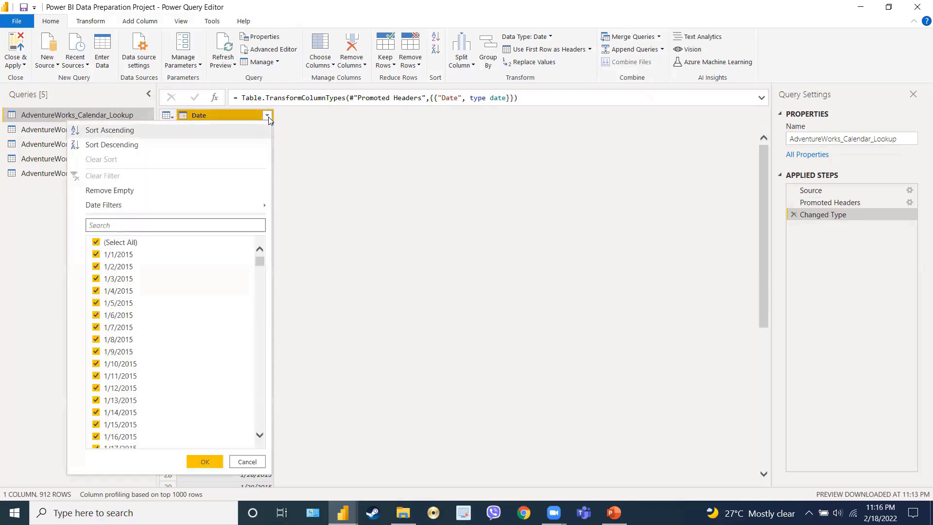
pyautogui.click(252, 144)
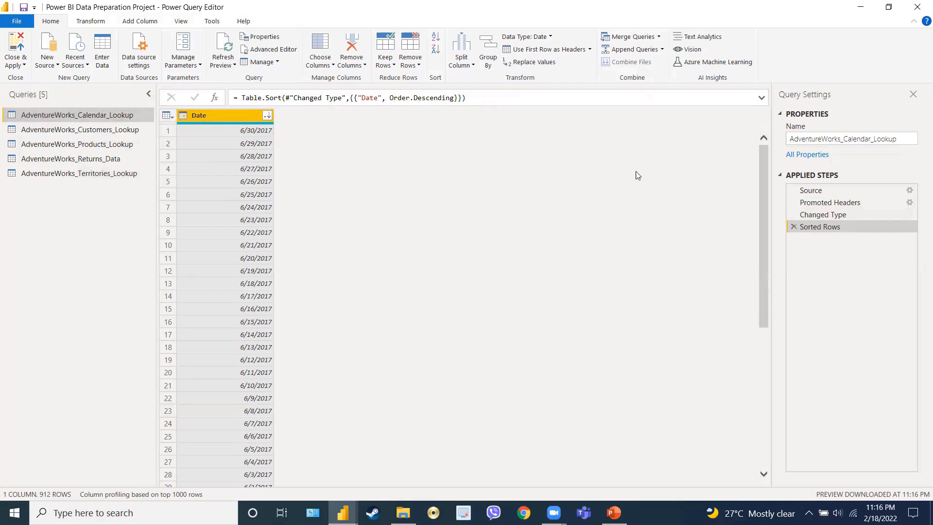
pyautogui.click(794, 227)
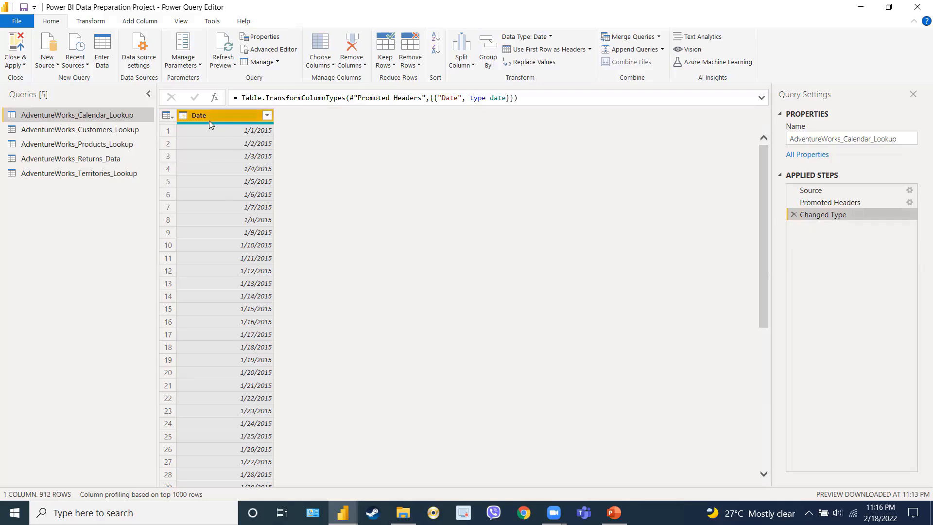
# Add a Year column extracted from the calendar's Date column and check its distinct values
pyautogui.moveTo(211, 125)
pyautogui.click(142, 22)
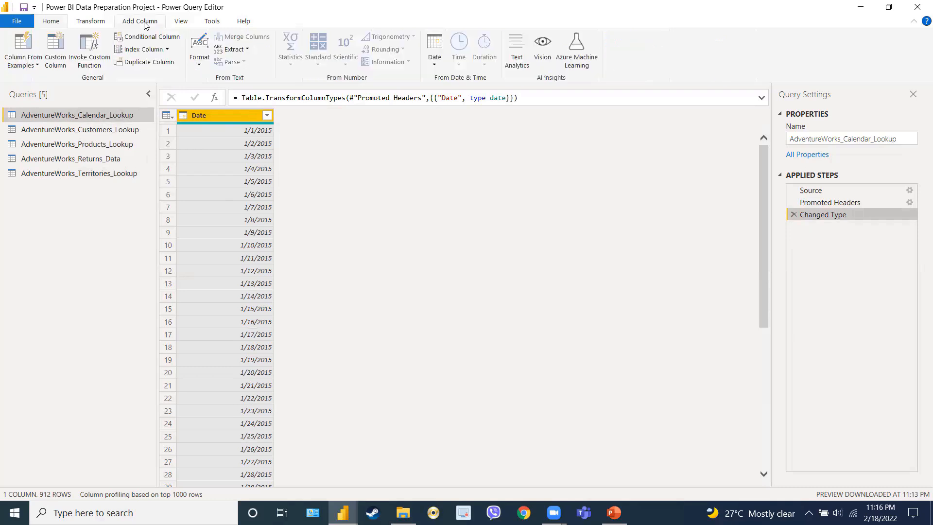
pyautogui.click(432, 69)
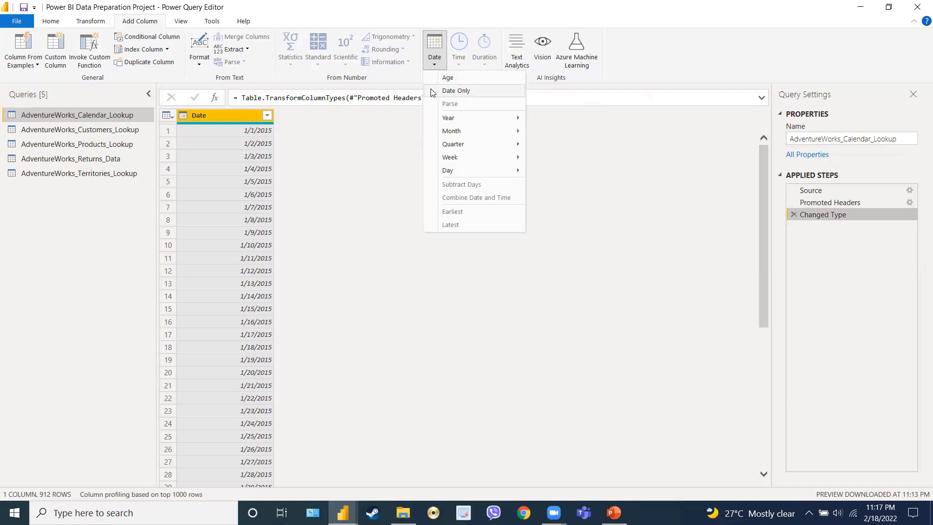
pyautogui.moveTo(438, 119)
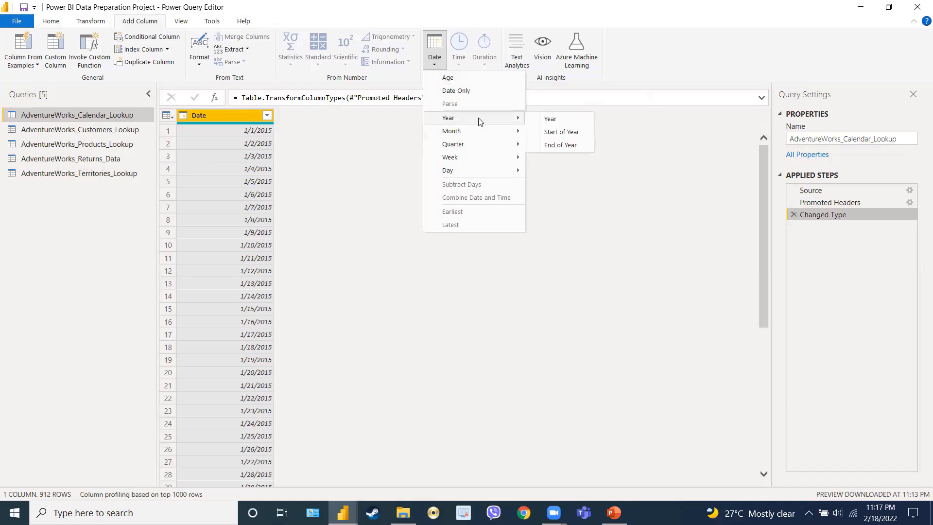
pyautogui.click(545, 120)
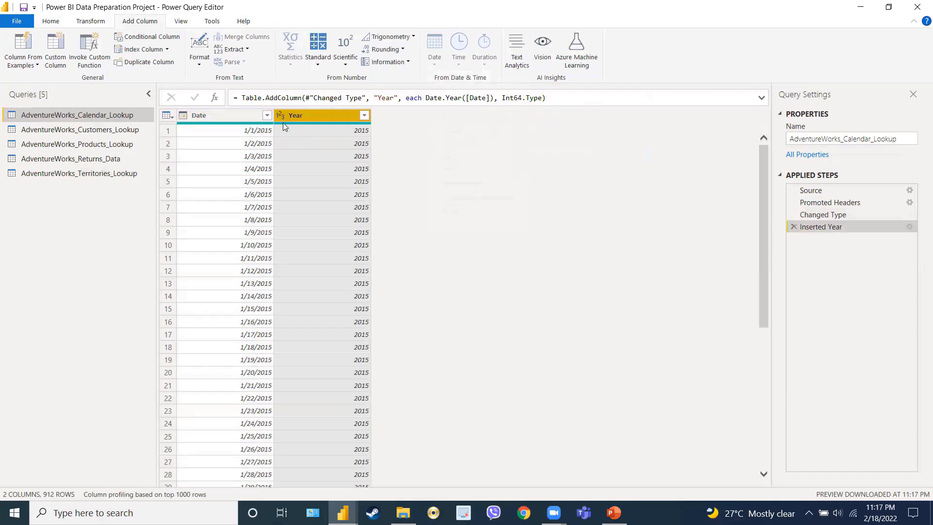
pyautogui.click(228, 115)
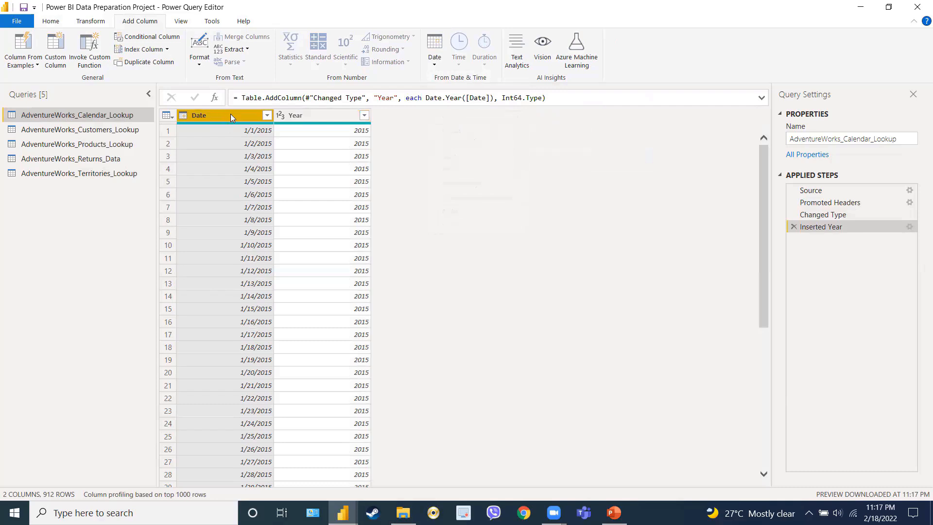
pyautogui.click(365, 118)
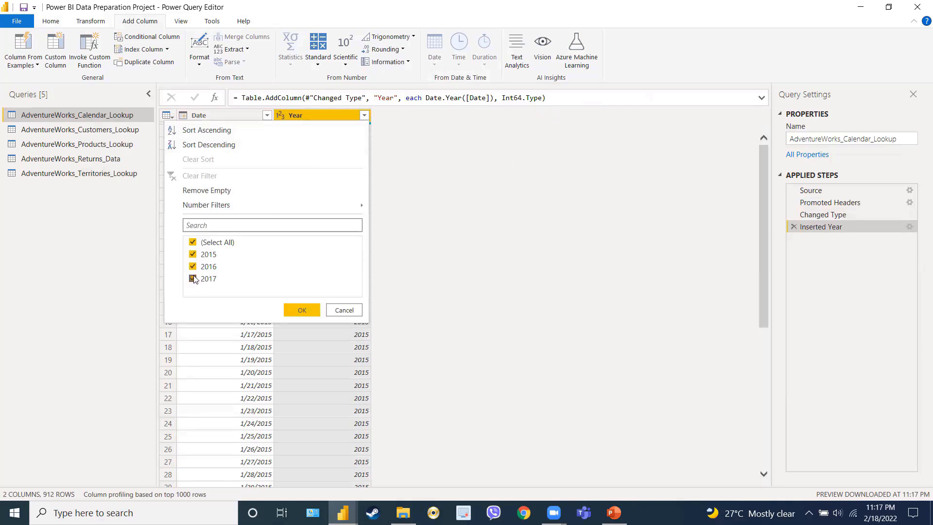
pyautogui.click(342, 311)
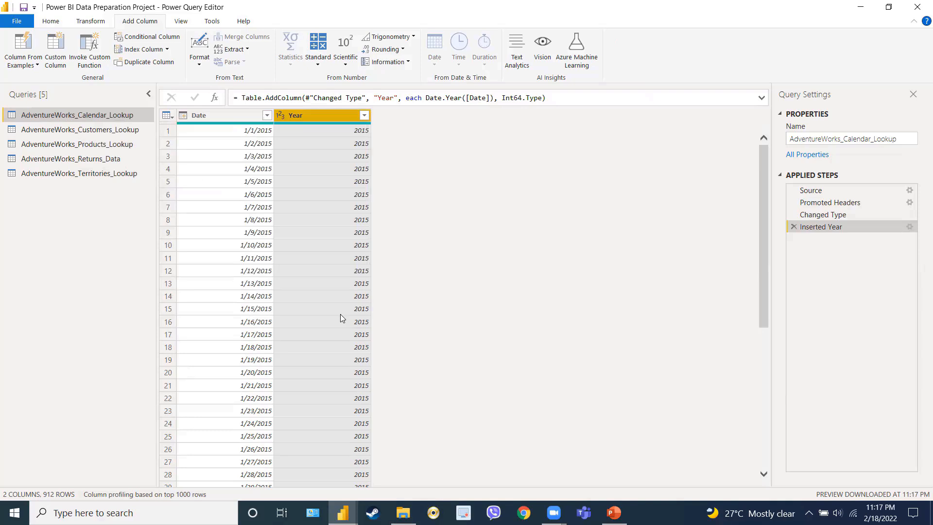
# Add a Month number column extracted from the Date column and check its distinct values
pyautogui.click(221, 116)
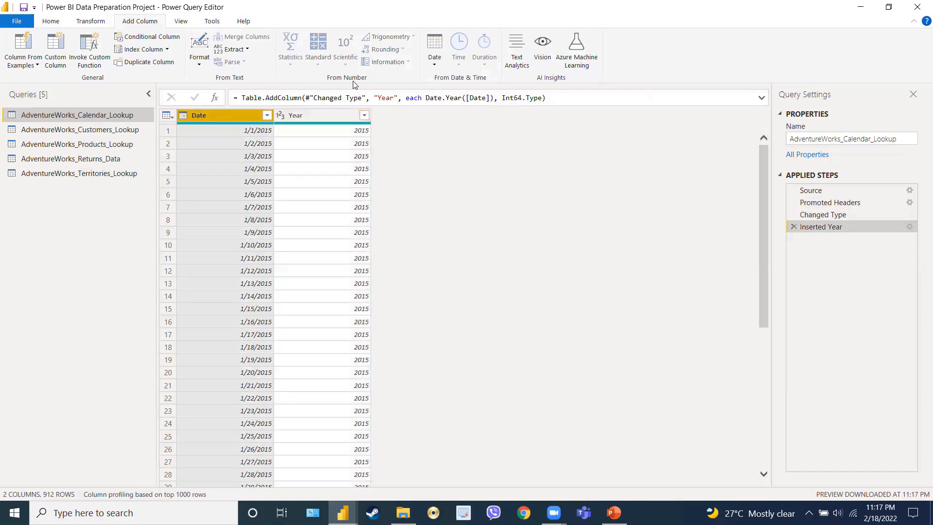
pyautogui.click(435, 66)
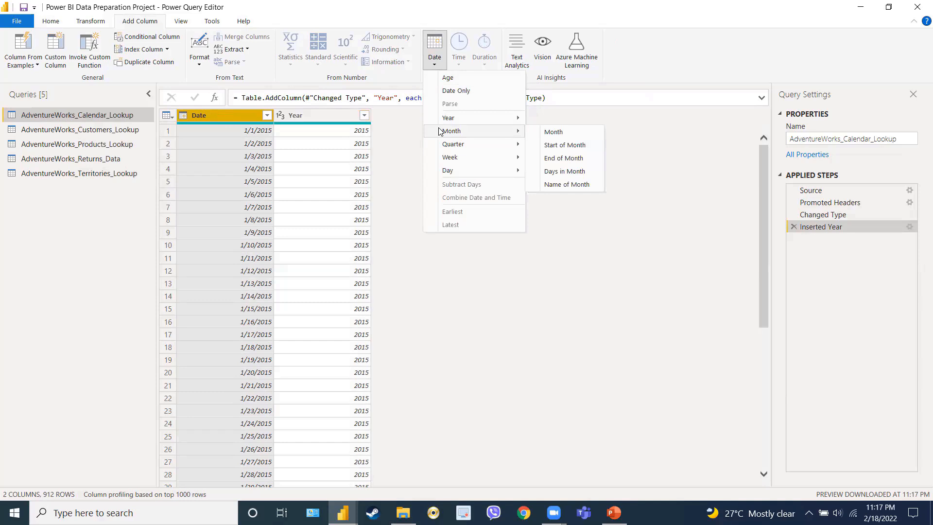
pyautogui.click(547, 136)
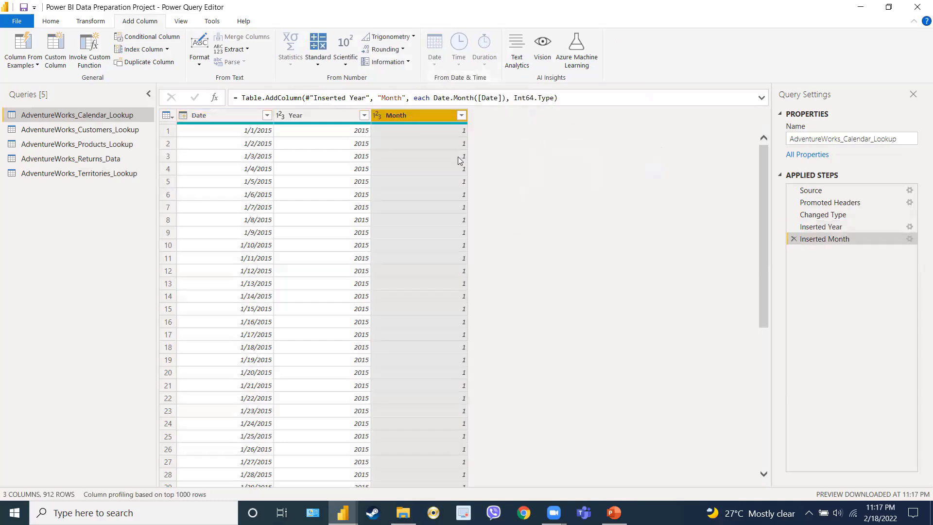
pyautogui.click(225, 116)
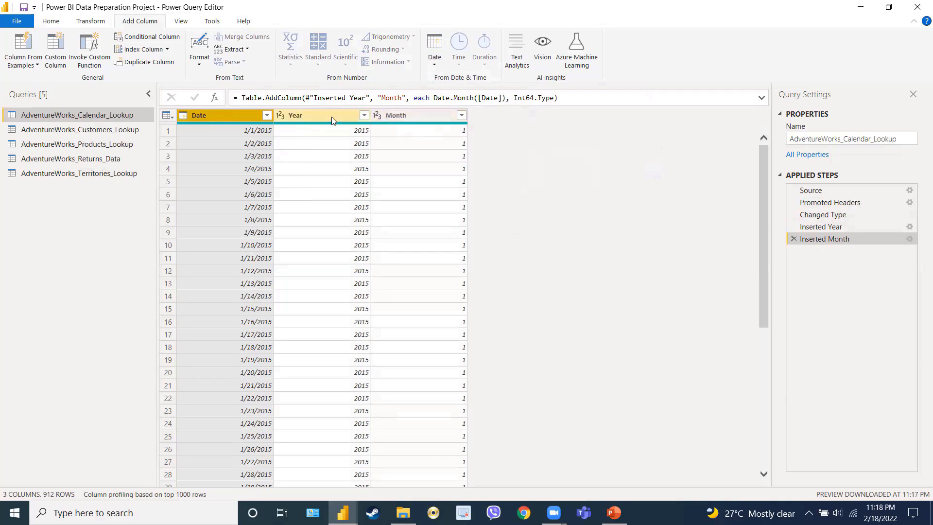
pyautogui.click(462, 116)
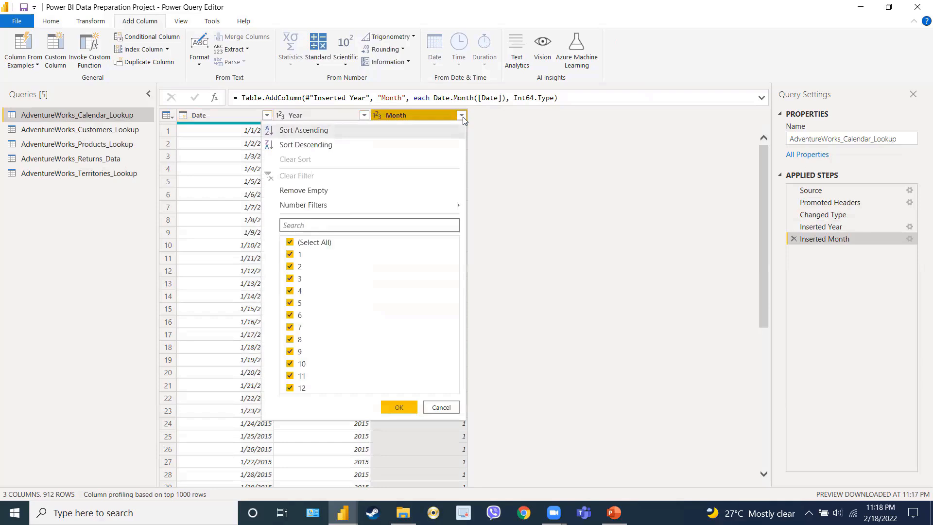
pyautogui.click(496, 124)
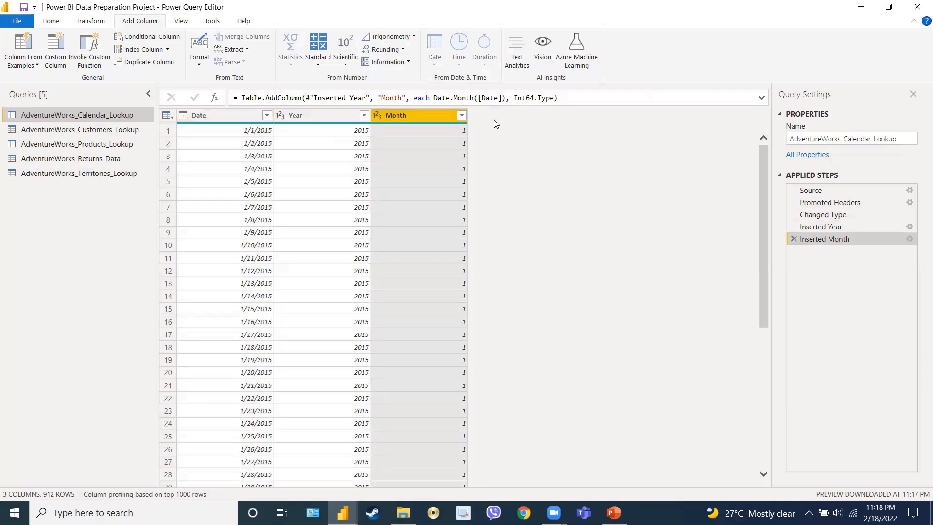
# Add a Start of Month column based on the Date column and compare it with the other date columns
pyautogui.click(219, 117)
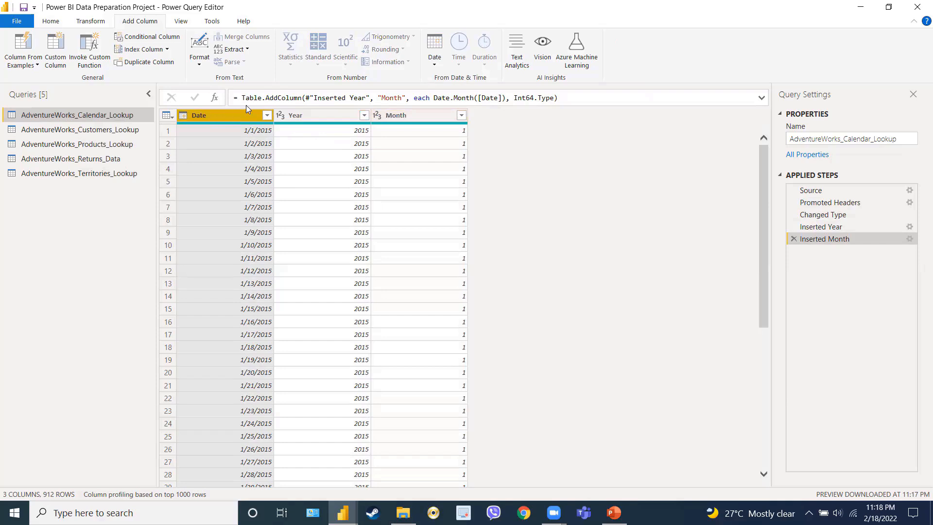
pyautogui.click(432, 67)
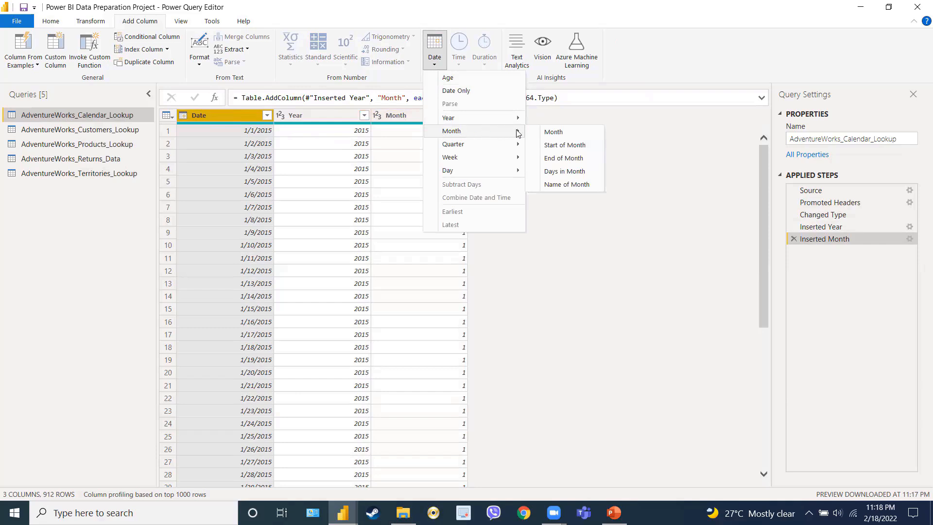
pyautogui.click(553, 146)
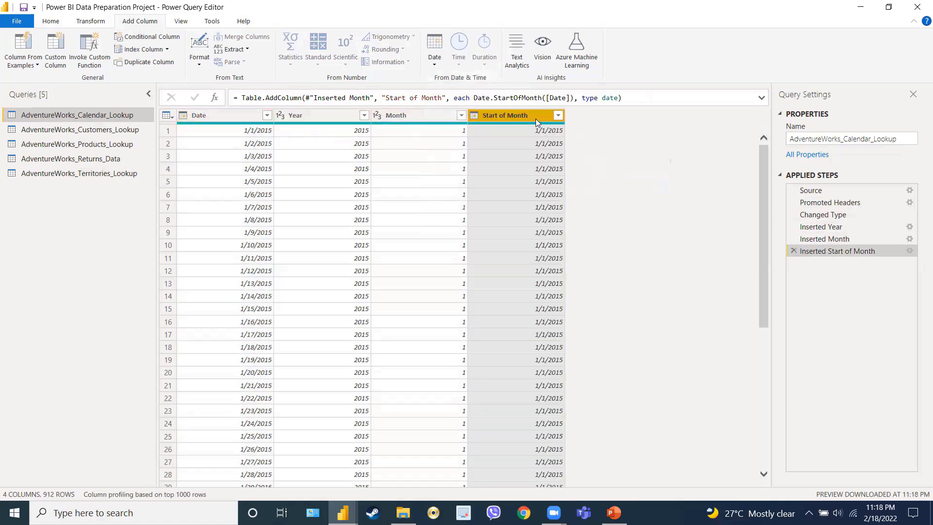
pyautogui.click(235, 118)
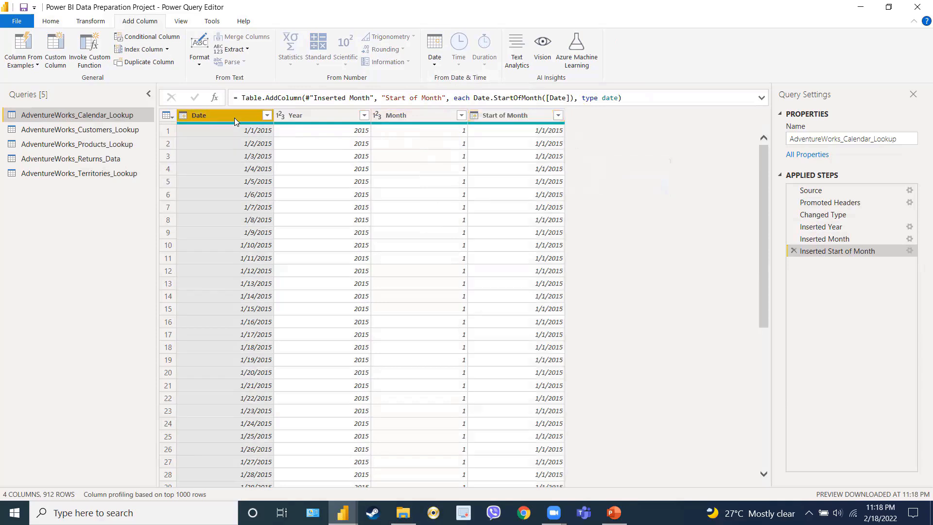
pyautogui.click(526, 117)
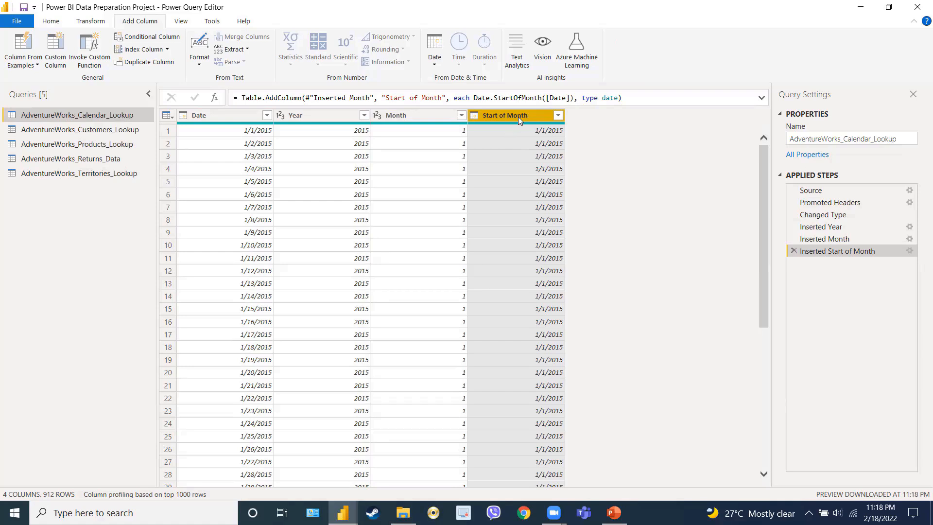
pyautogui.keyDown('ctrl'); pyautogui.click(328, 117); pyautogui.keyUp('ctrl')
pyautogui.keyDown('ctrl'); pyautogui.click(415, 119); pyautogui.keyUp('ctrl')
pyautogui.click(401, 118)
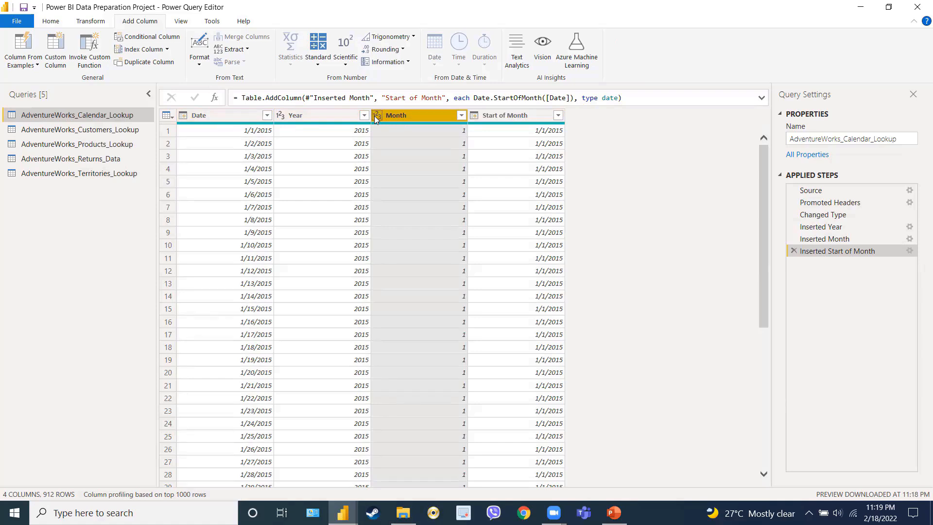
# Add a column with the name of the month from the Date column and check its distinct values
pyautogui.click(228, 115)
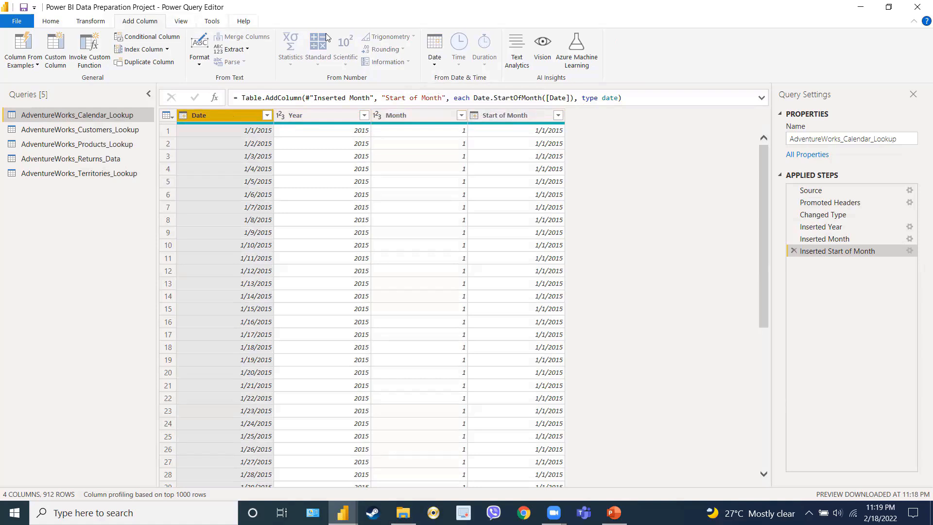
pyautogui.click(432, 61)
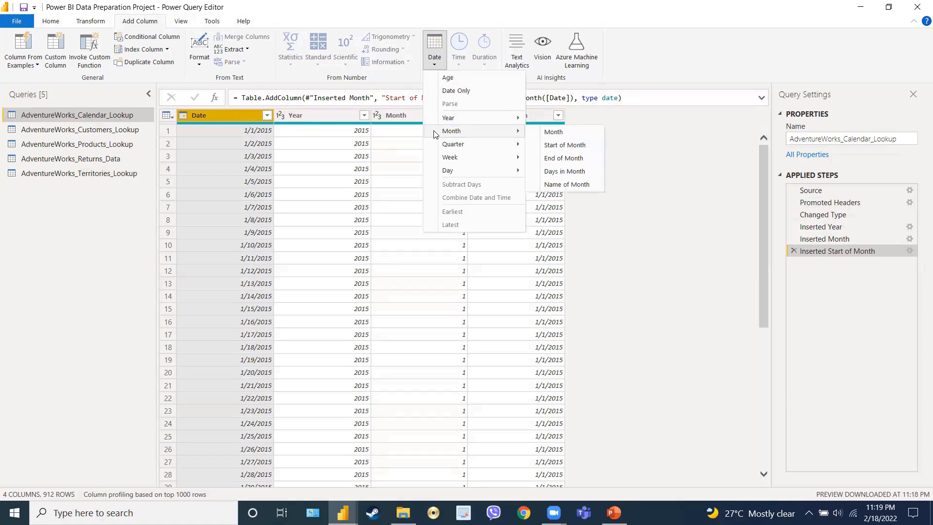
pyautogui.click(564, 185)
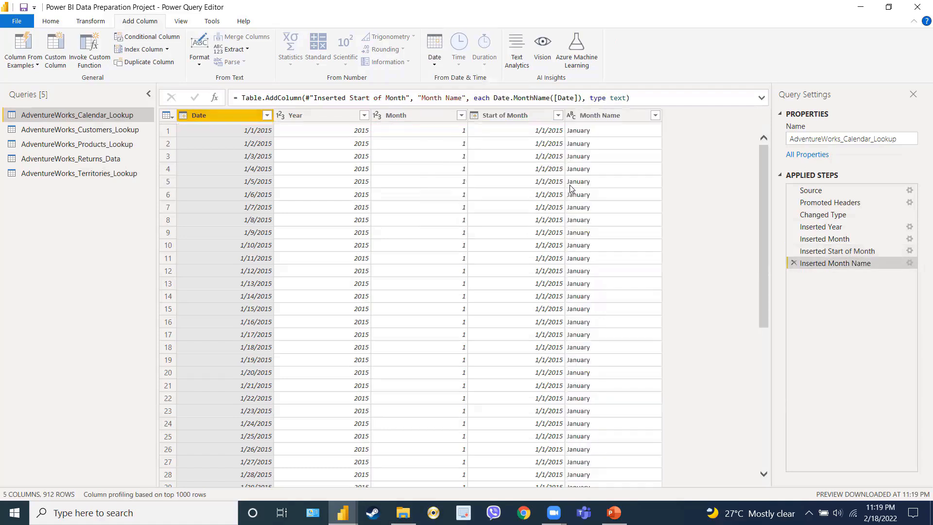
pyautogui.click(602, 119)
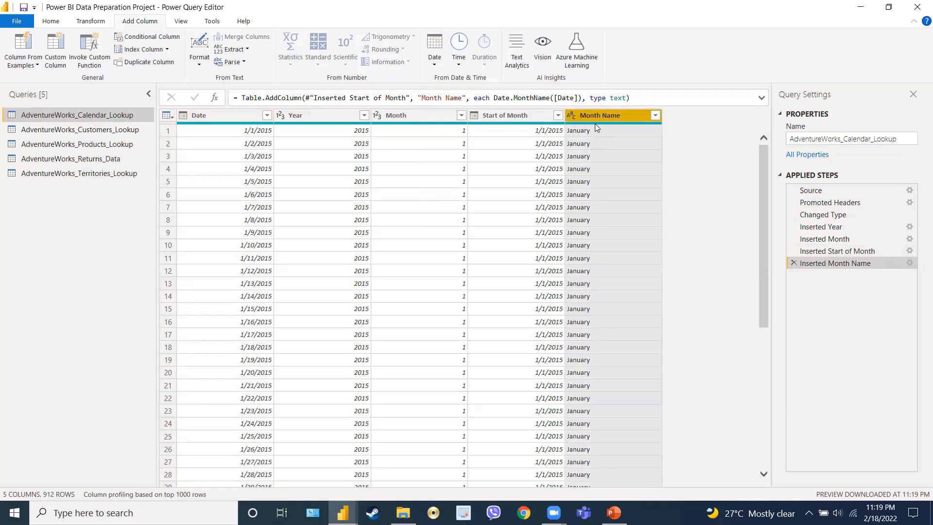
pyautogui.click(656, 116)
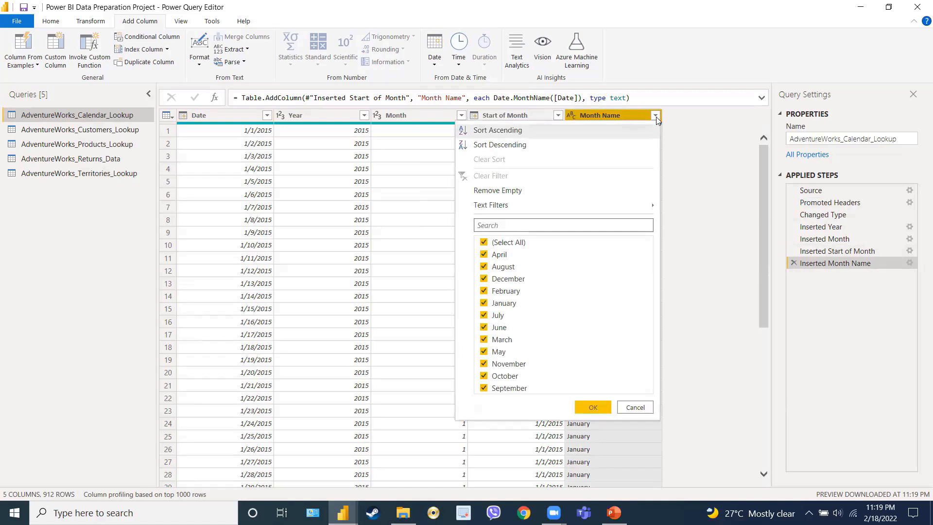
pyautogui.click(655, 117)
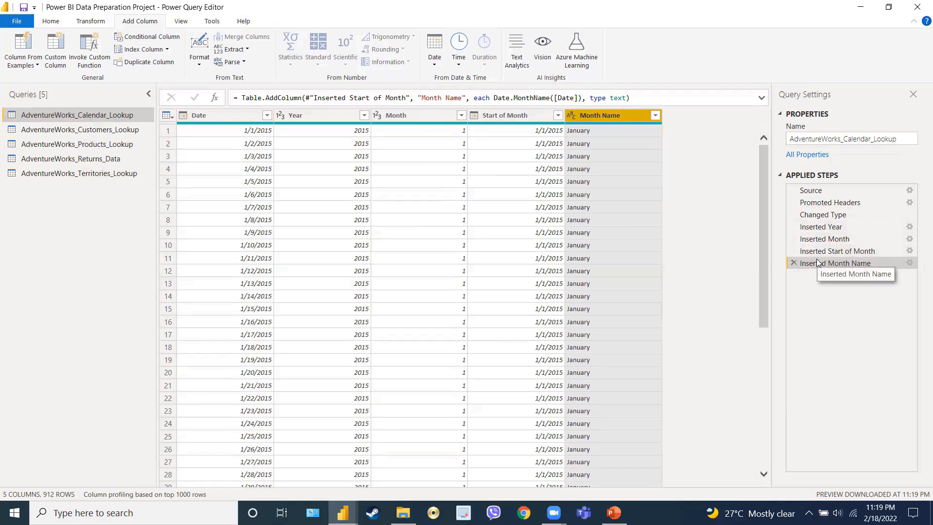
# Add a Quarter of Year column based on the calendar's Date column and check its distinct values
pyautogui.click(235, 114)
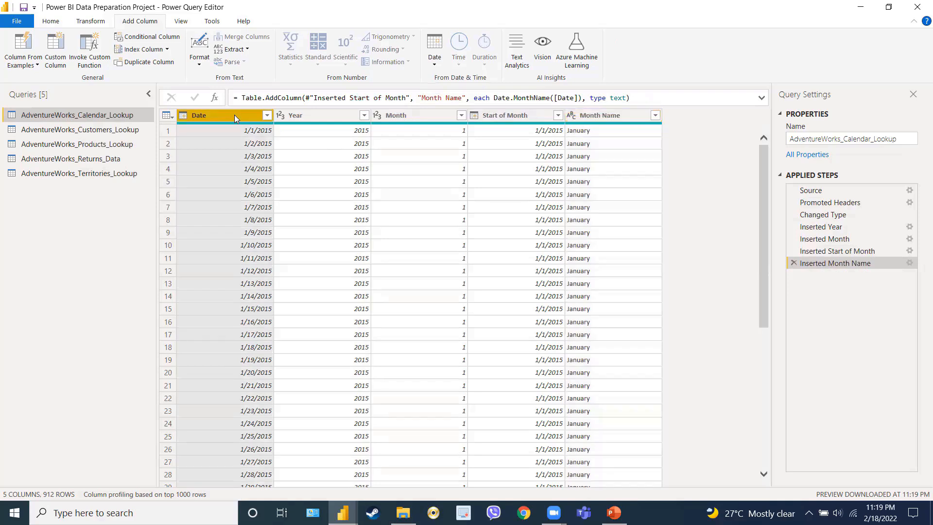
pyautogui.click(436, 61)
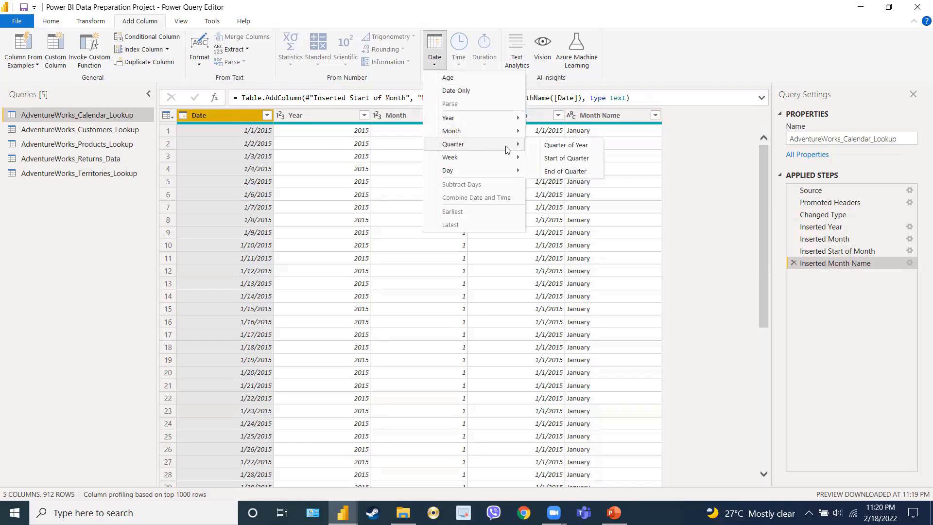
pyautogui.click(558, 148)
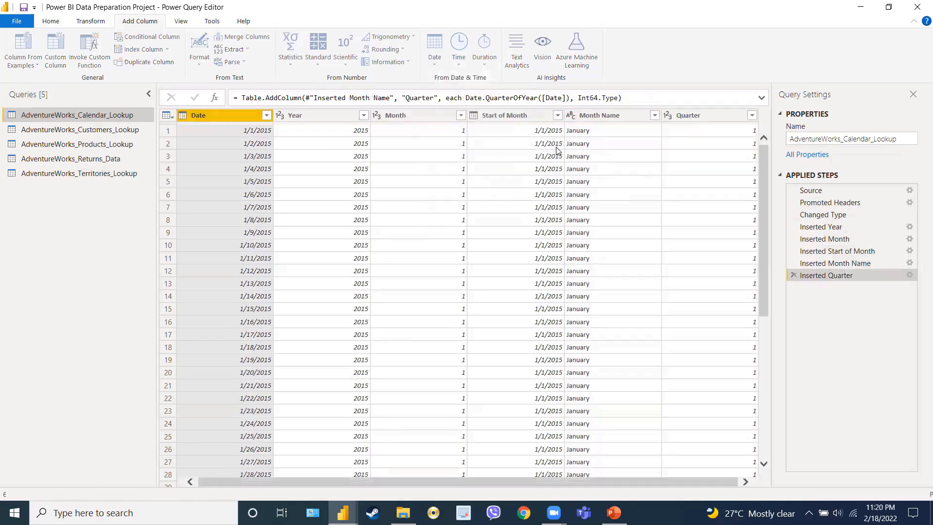
pyautogui.click(748, 115)
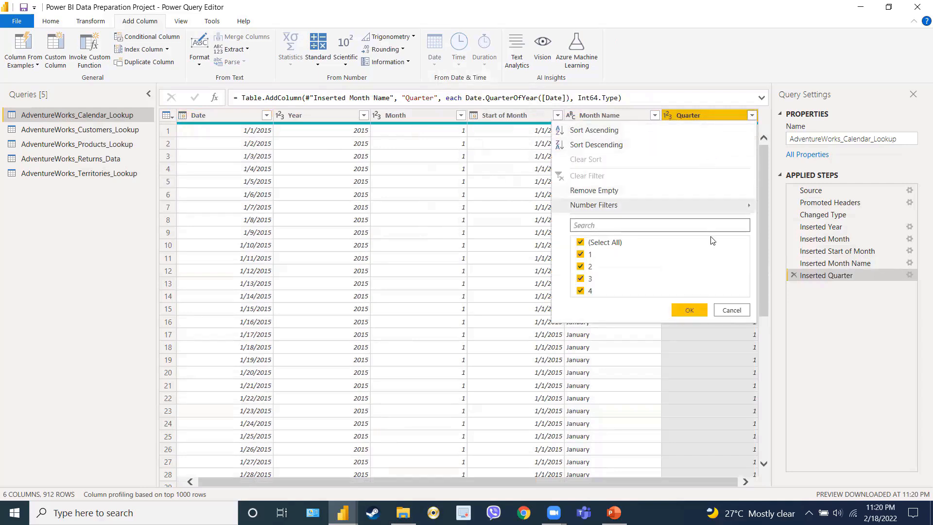
pyautogui.click(731, 311)
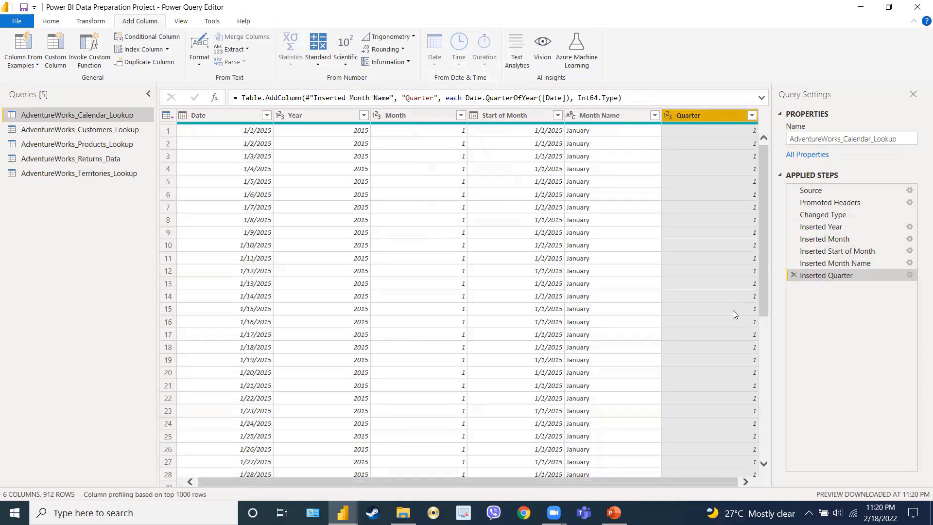
# Add a Start of Week column based on the calendar's Date column
pyautogui.click(223, 120)
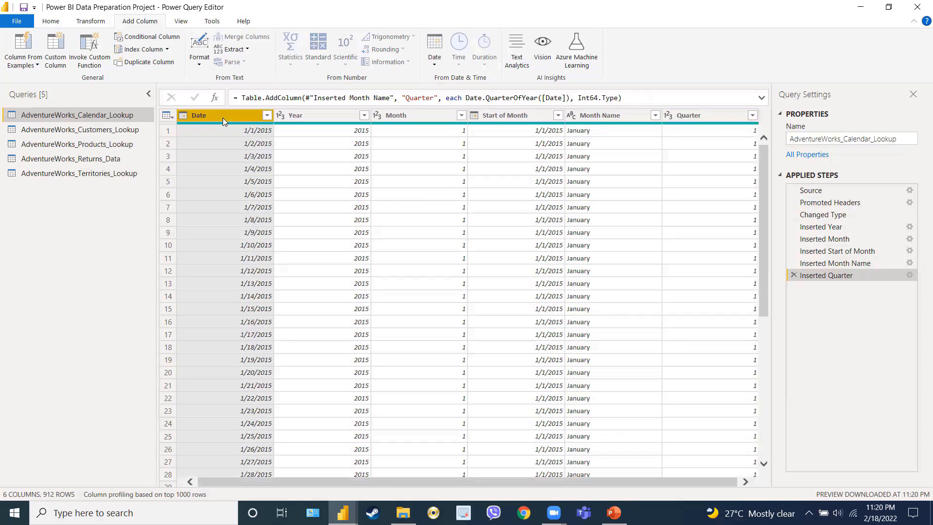
pyautogui.click(446, 65)
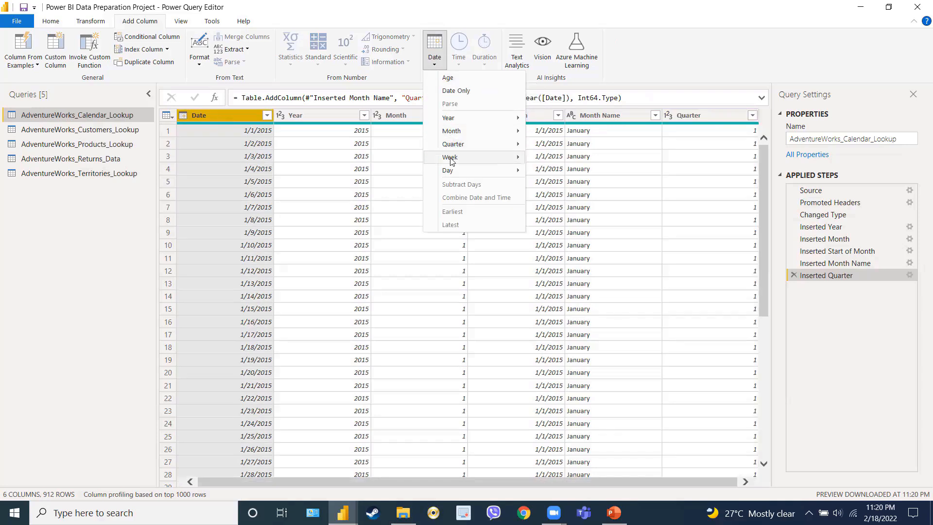
pyautogui.moveTo(451, 161)
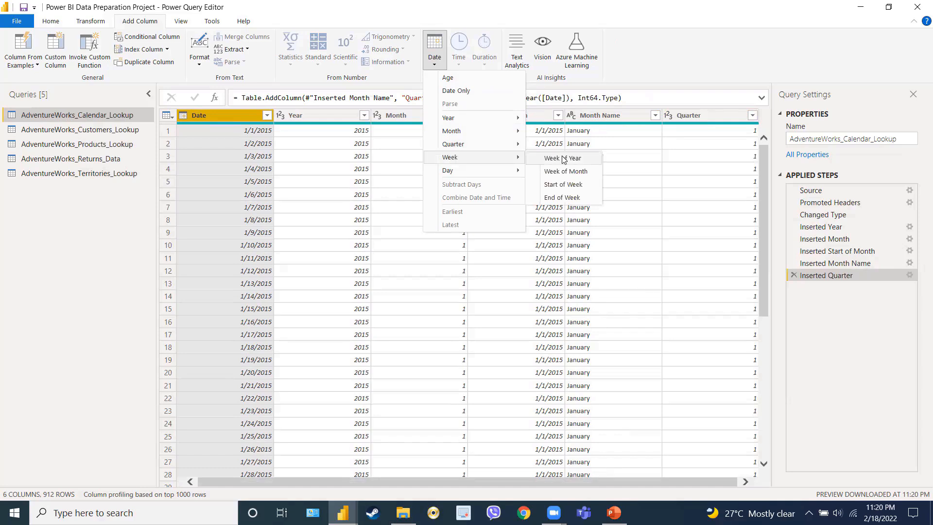
pyautogui.click(565, 185)
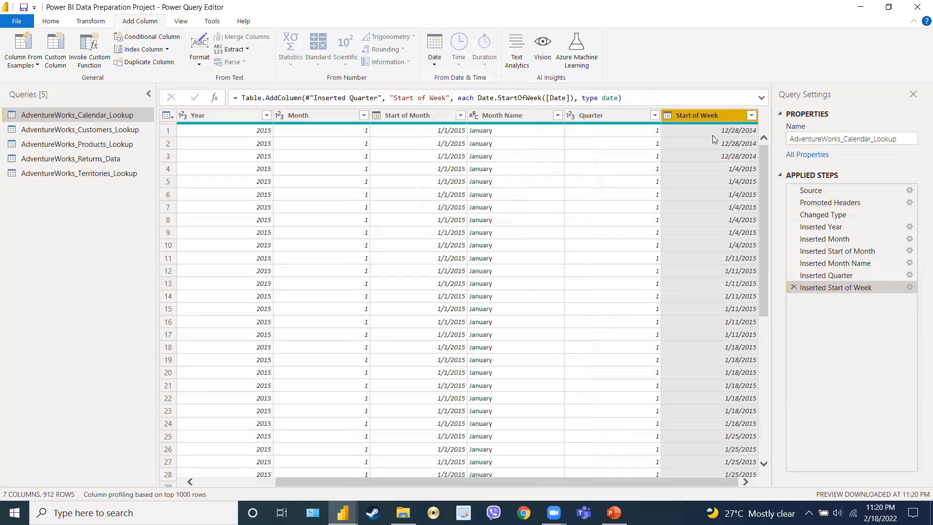
# Add a Day of Week number column extracted from the calendar's Date column
pyautogui.moveTo(650, 481); pyautogui.dragTo(548, 478)
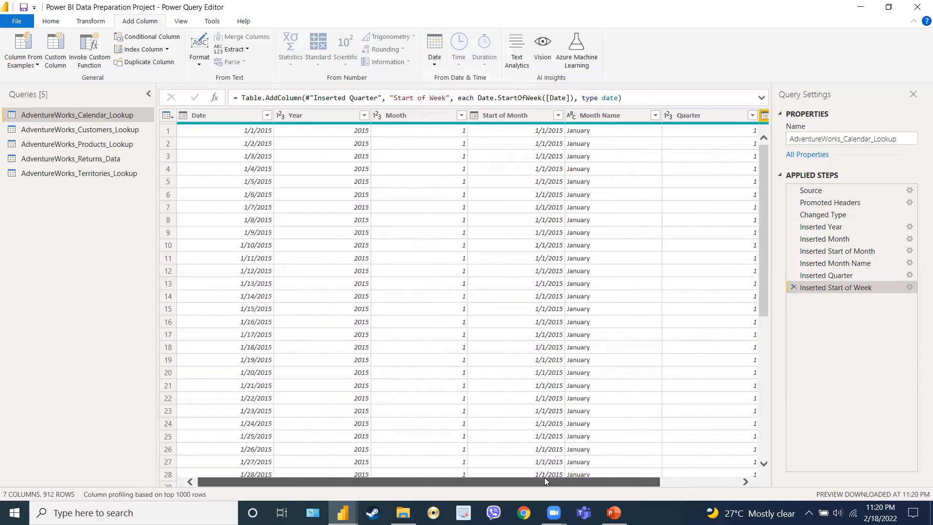
pyautogui.click(234, 117)
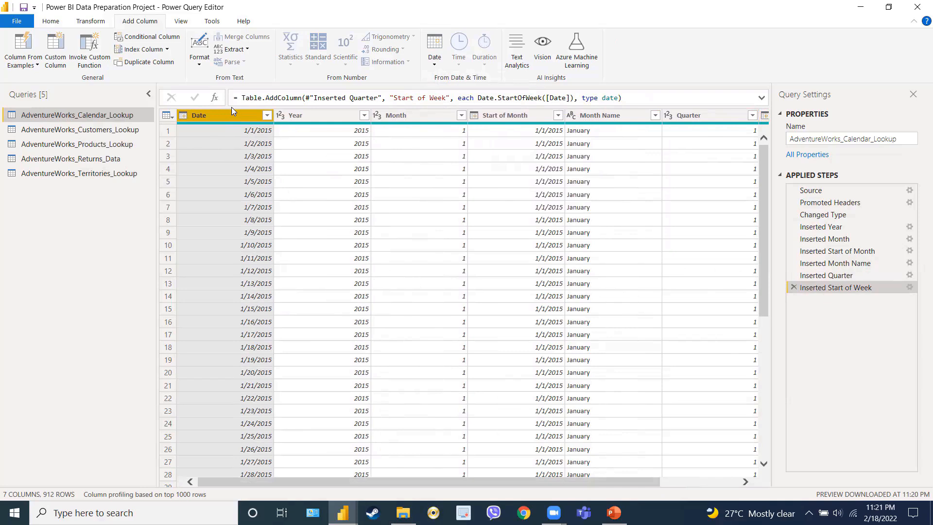
pyautogui.click(442, 68)
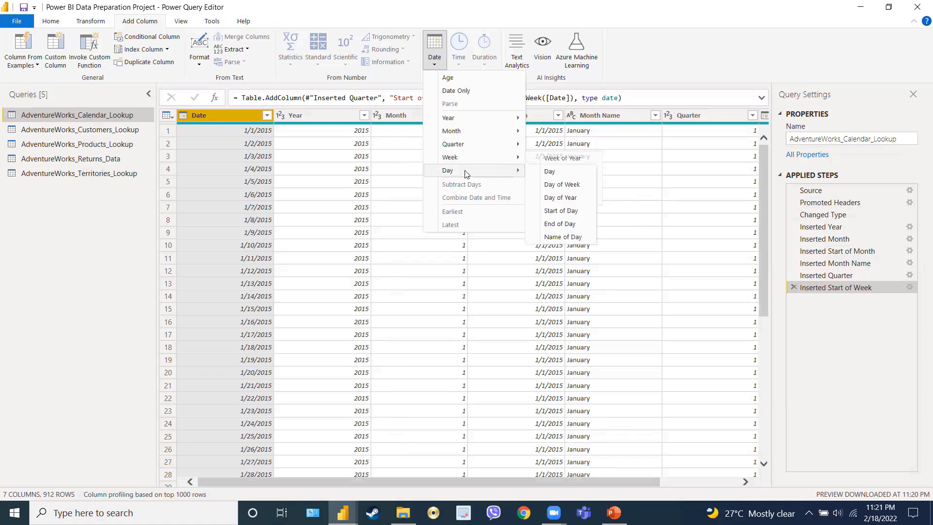
pyautogui.click(553, 188)
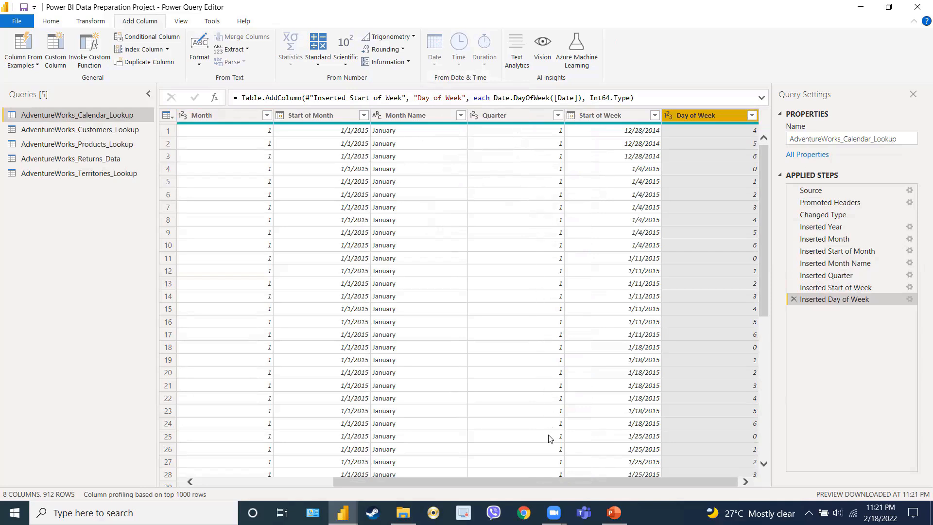
# Add a column with the name of the day from the Date column and compare it with the Day of Week column
pyautogui.moveTo(550, 482); pyautogui.dragTo(401, 462)
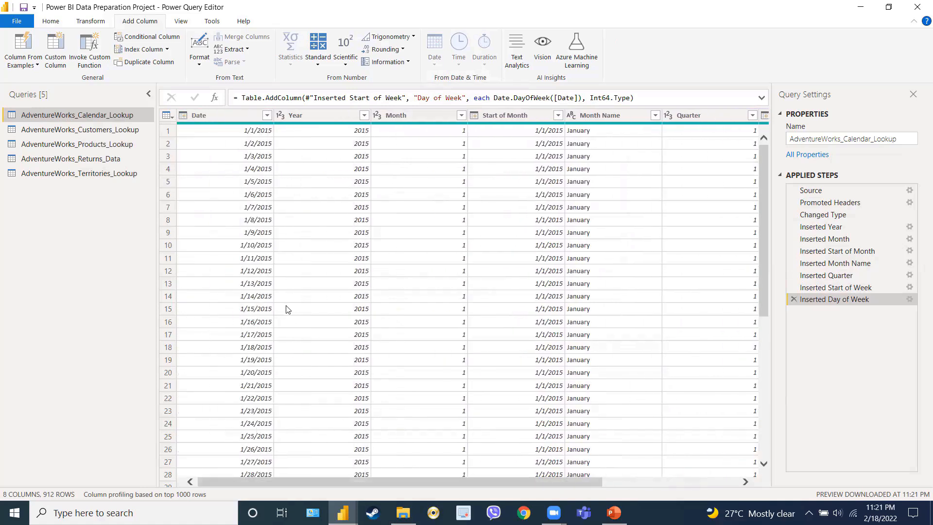
pyautogui.click(229, 118)
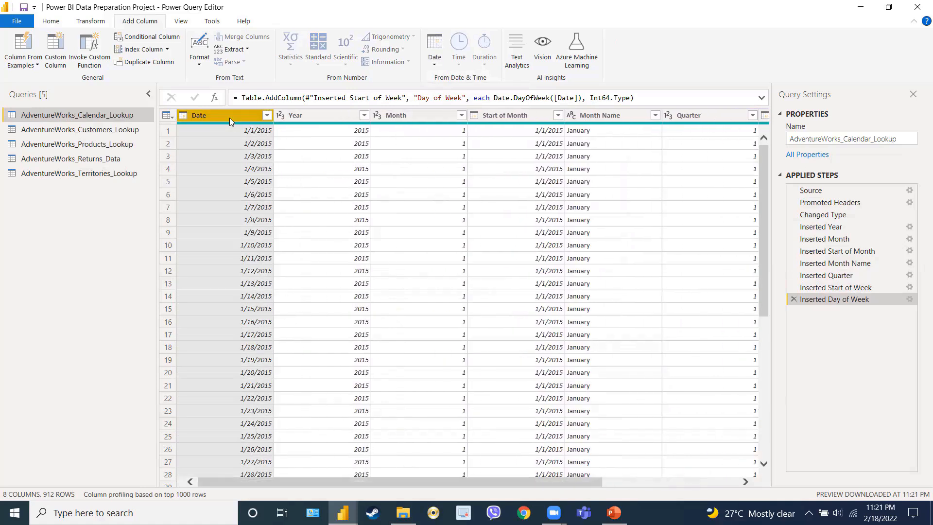
pyautogui.click(434, 66)
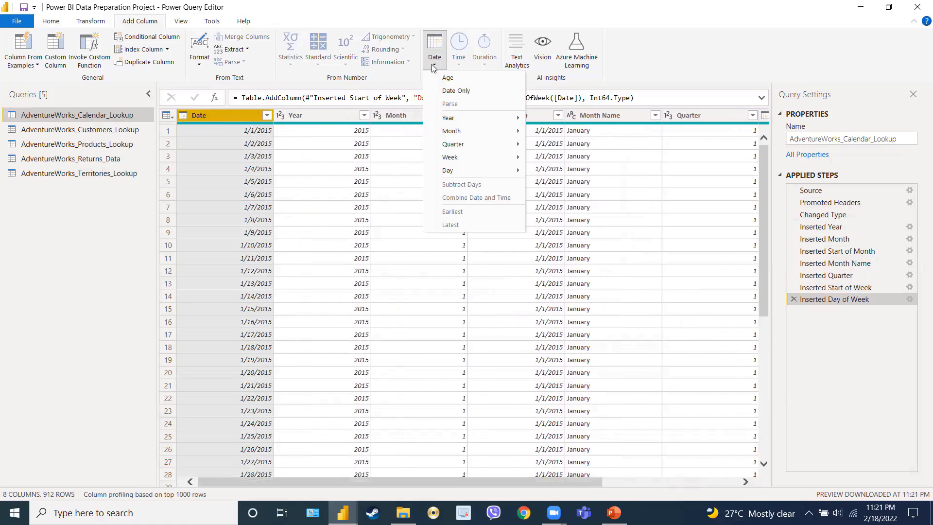
pyautogui.moveTo(454, 171)
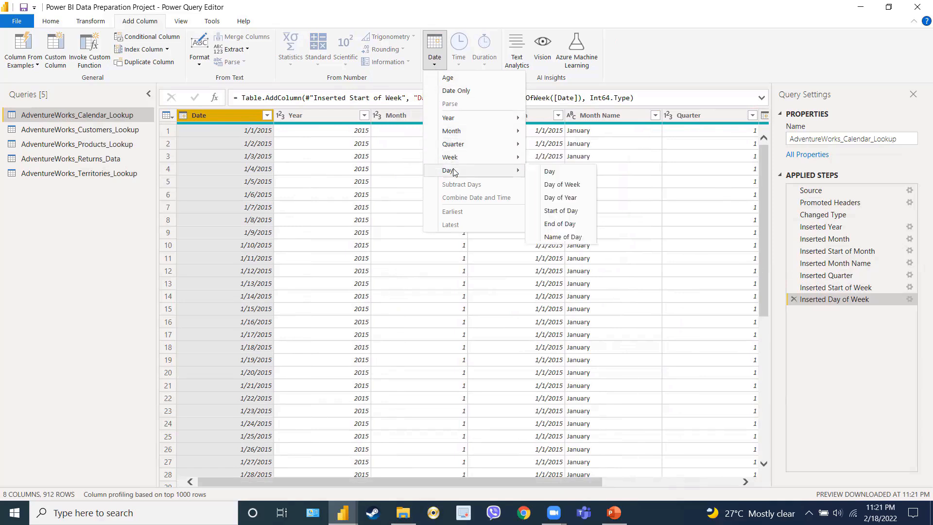
pyautogui.click(562, 238)
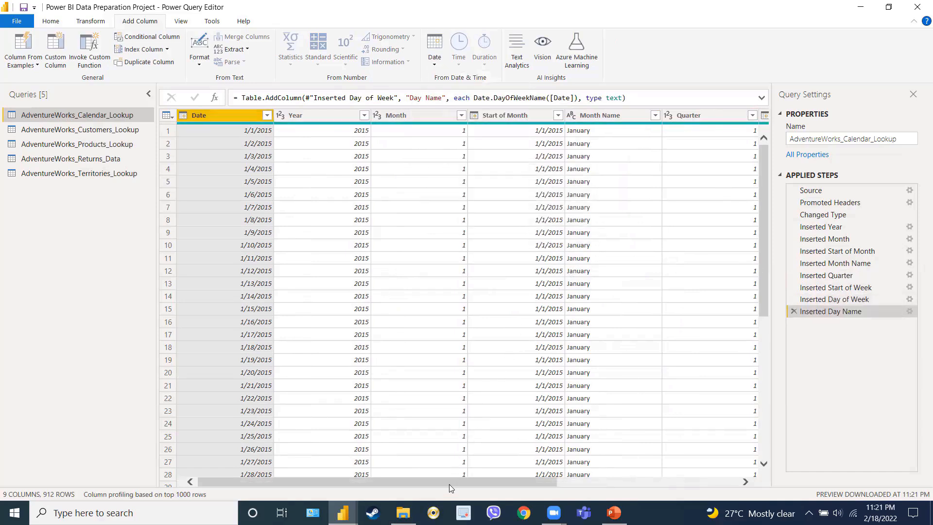
pyautogui.moveTo(453, 482); pyautogui.dragTo(654, 486)
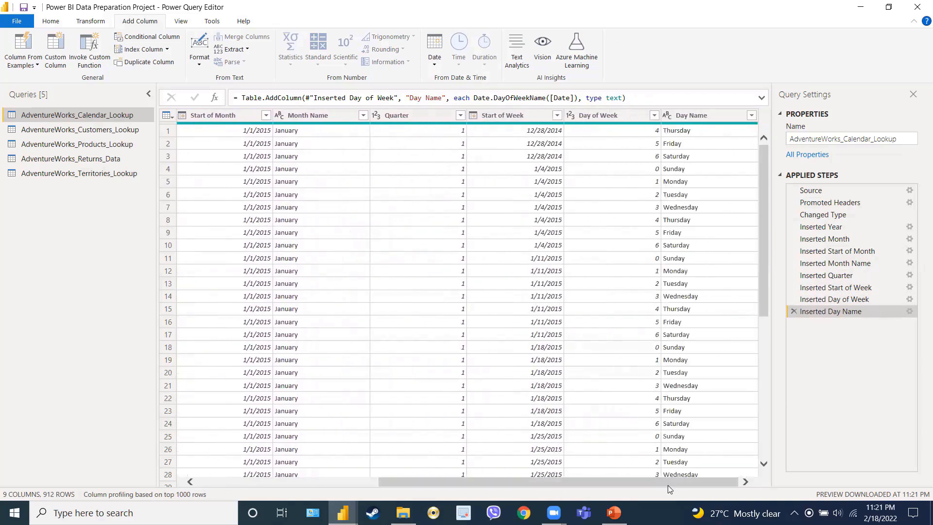
pyautogui.click(694, 115)
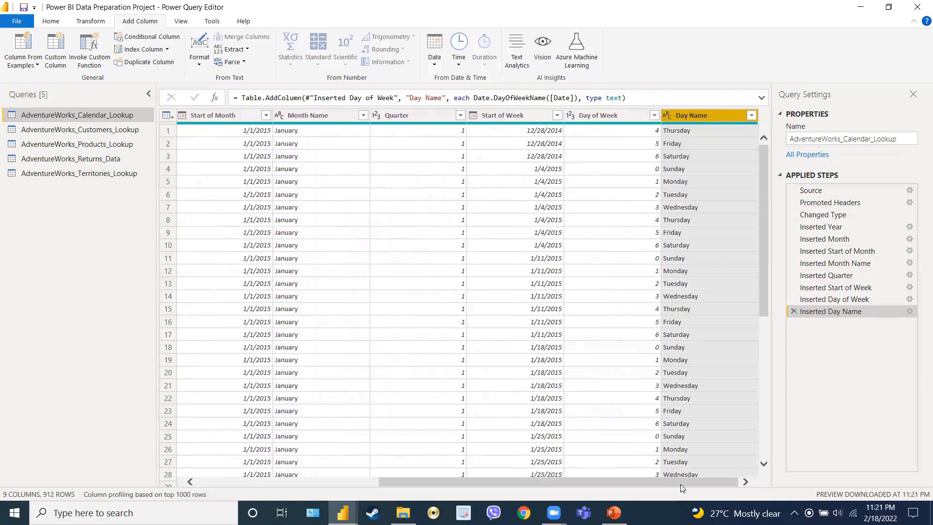
pyautogui.moveTo(684, 485); pyautogui.dragTo(732, 480)
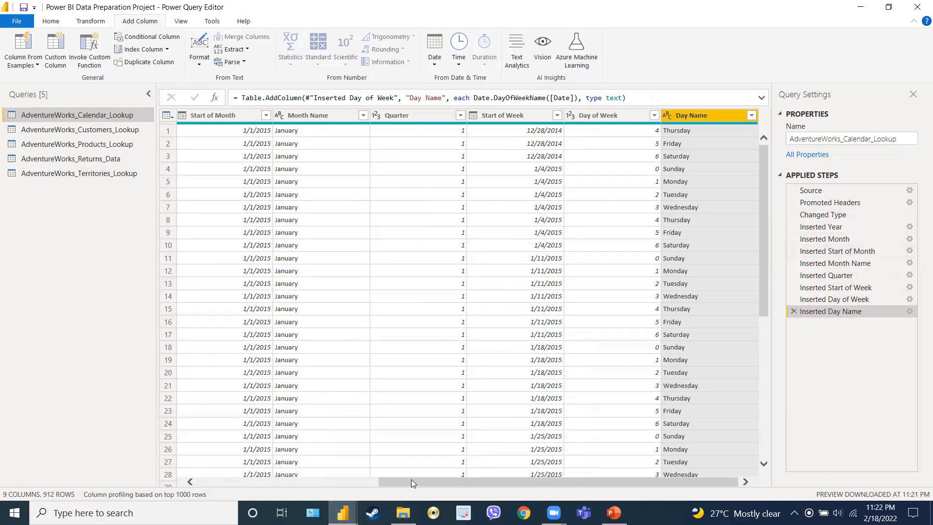
# Switch to File Explorer to locate the AdventureWorks-Calendar source file in the Data Source folder, and return to Power Query Editor
pyautogui.click(400, 508)
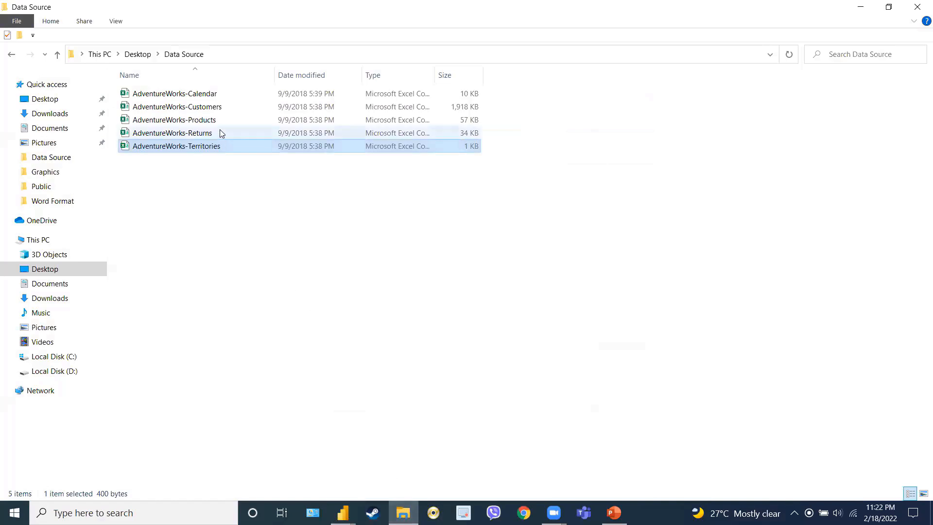
pyautogui.click(219, 95)
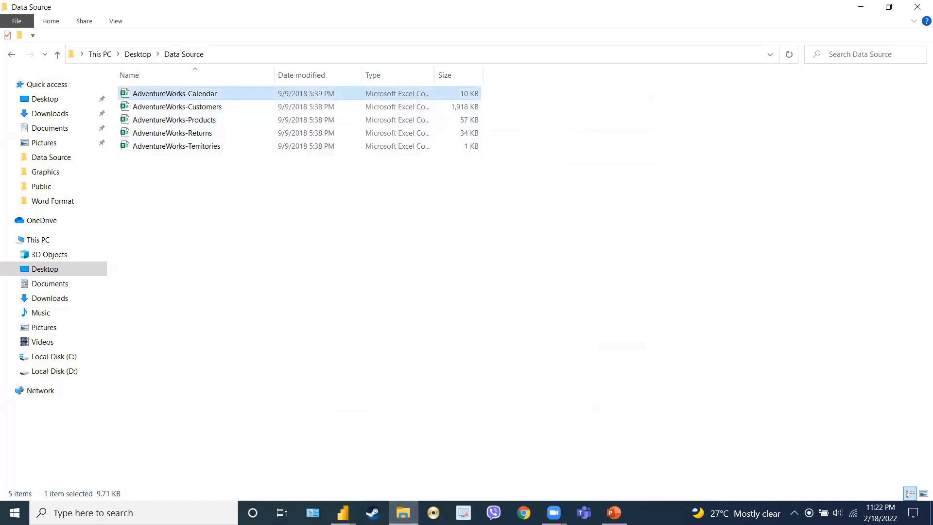
pyautogui.click(343, 512)
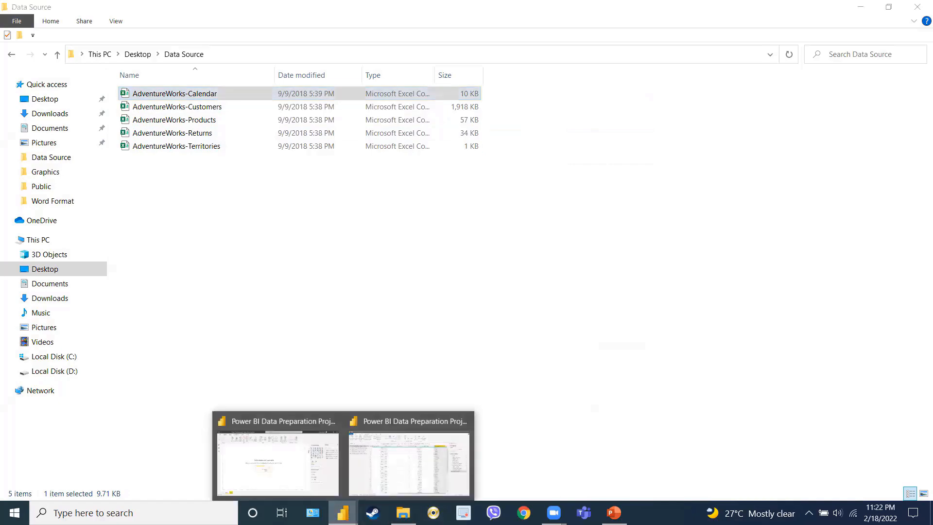
pyautogui.click(377, 483)
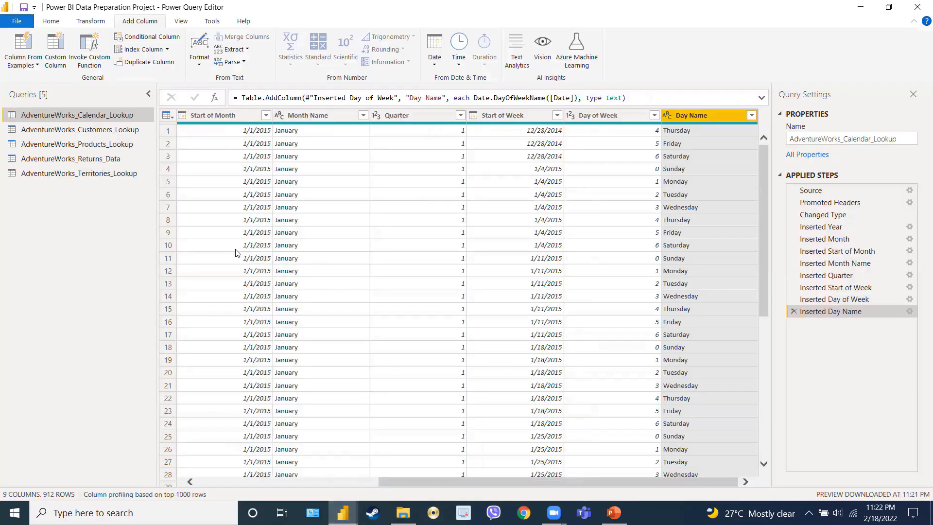
# Look at the preview refresh options and examine the calendar query's Source step
pyautogui.click(54, 24)
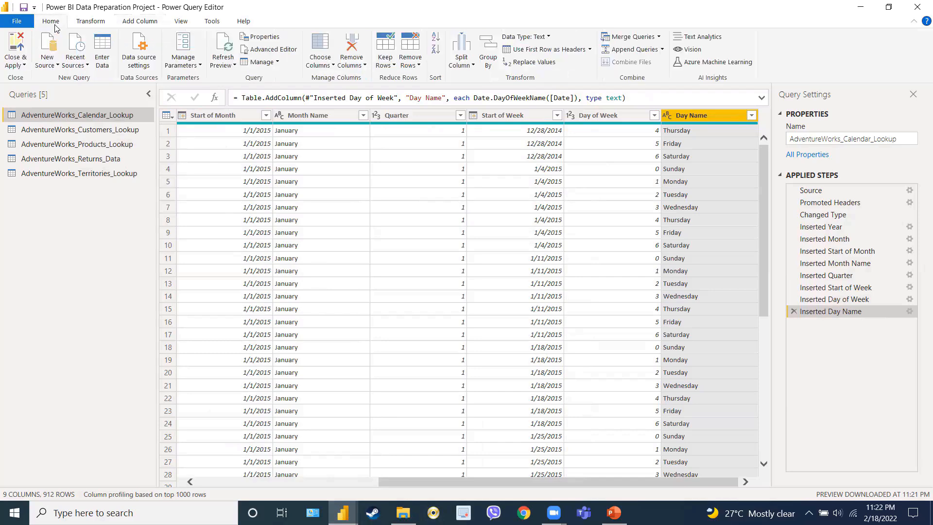
pyautogui.click(228, 64)
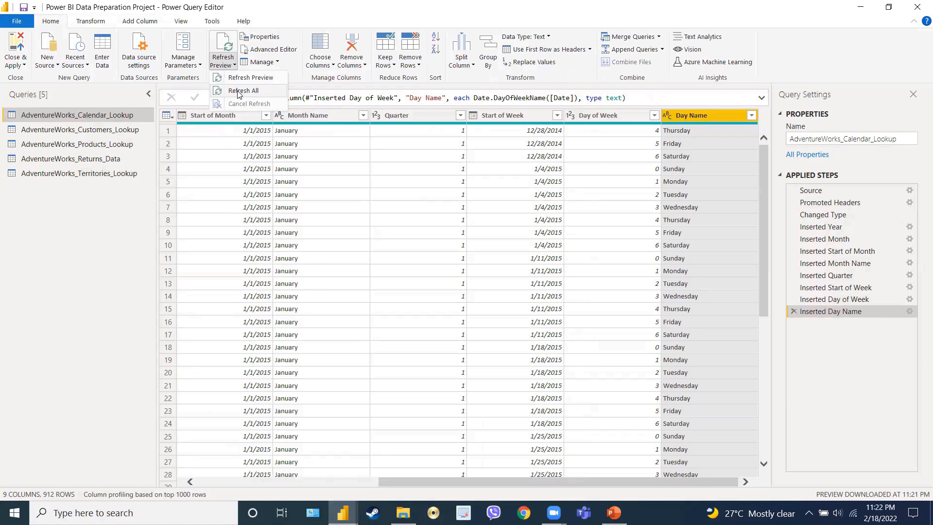
pyautogui.click(810, 191)
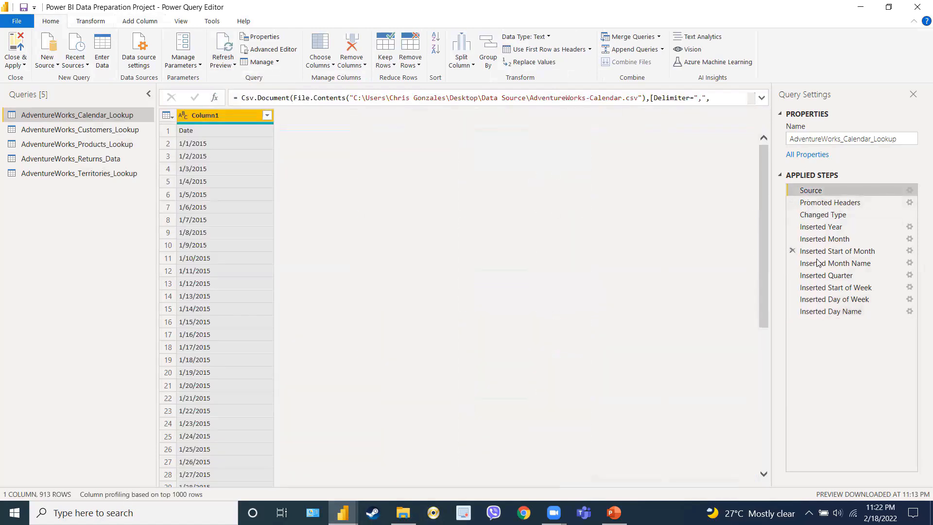
# Return to the calendar query's Inserted Day Name step, and close the query editor with all changes applied
pyautogui.click(820, 314)
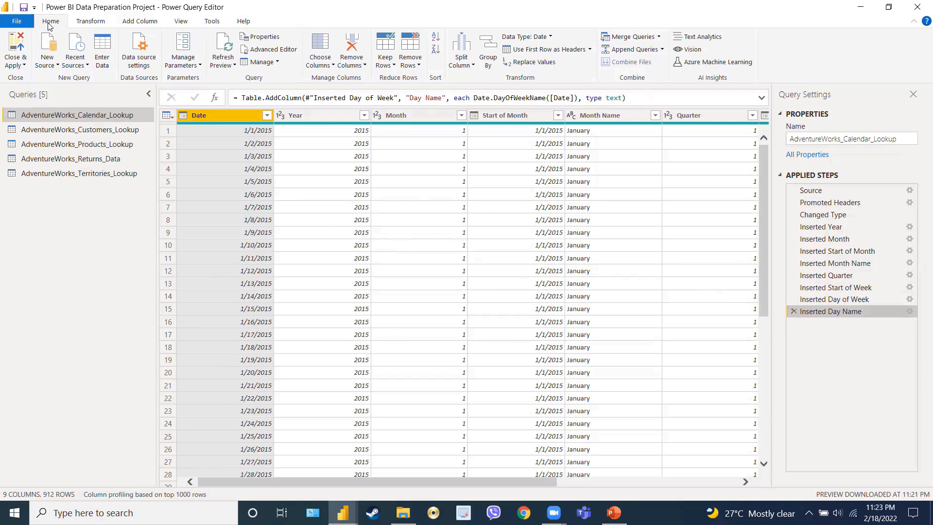
pyautogui.click(22, 66)
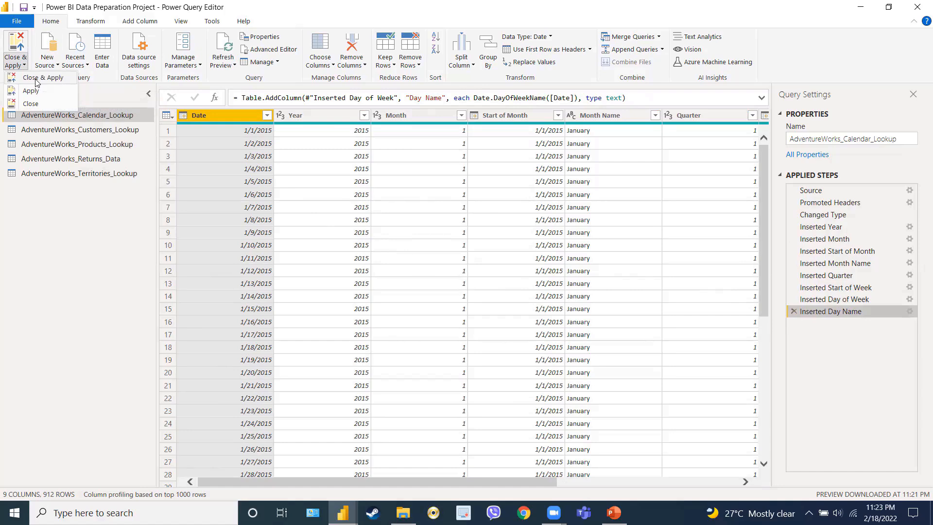
pyautogui.click(36, 79)
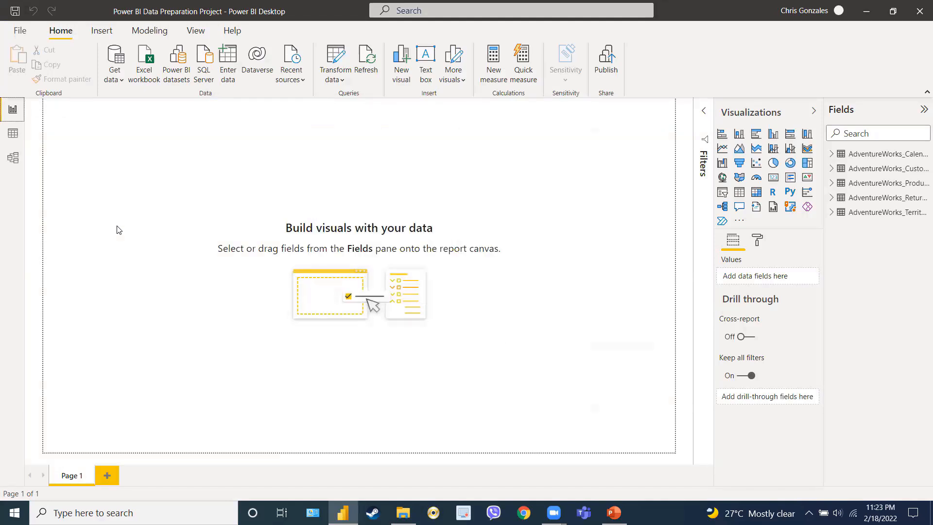
# Examine the loaded AdventureWorks_Calendar_Lookup table in Data view, and expand its field list in Report view
pyautogui.click(13, 134)
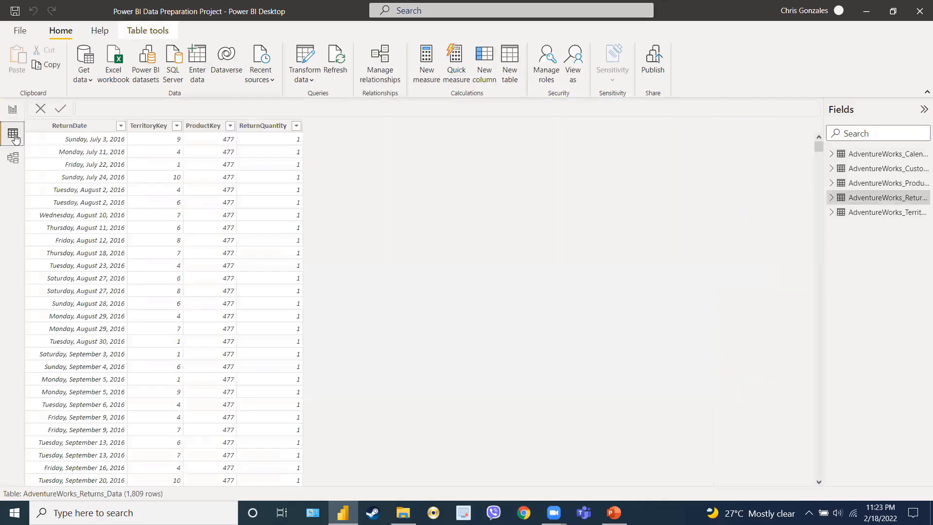
pyautogui.click(865, 155)
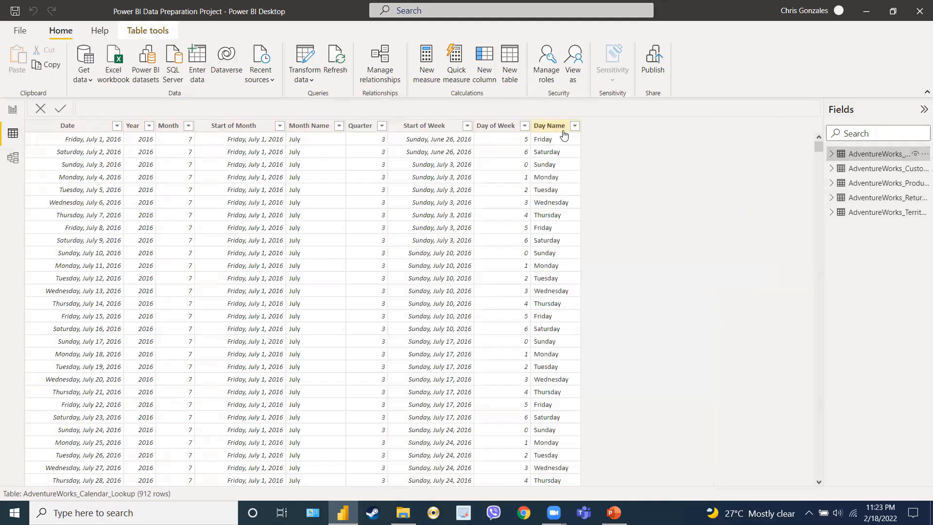
pyautogui.click(13, 112)
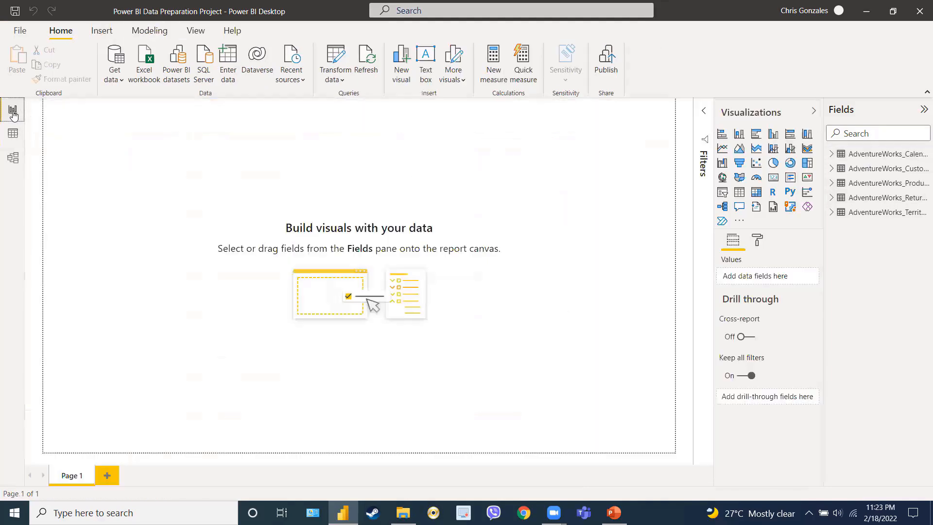
pyautogui.click(831, 154)
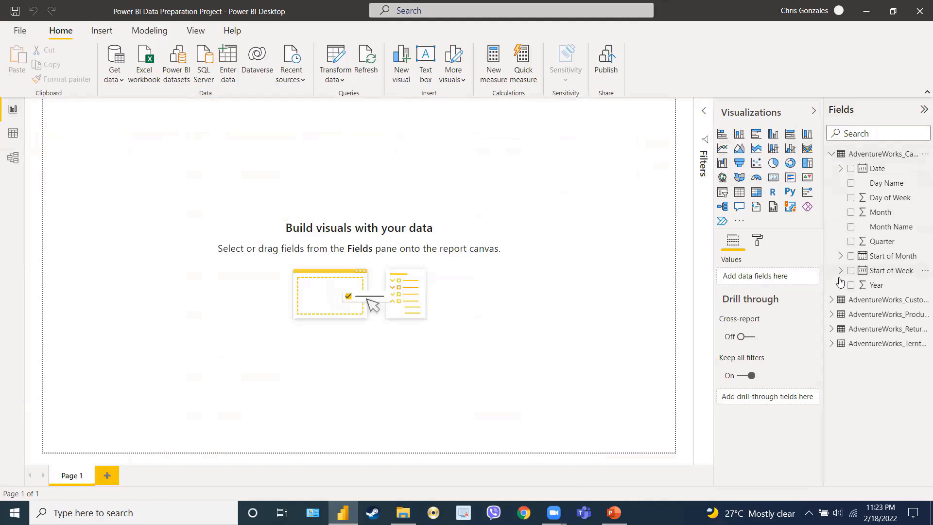
# Collapse the calendar table's field list, and enlarge its card in Model view to show all its fields
pyautogui.click(831, 154)
pyautogui.click(11, 161)
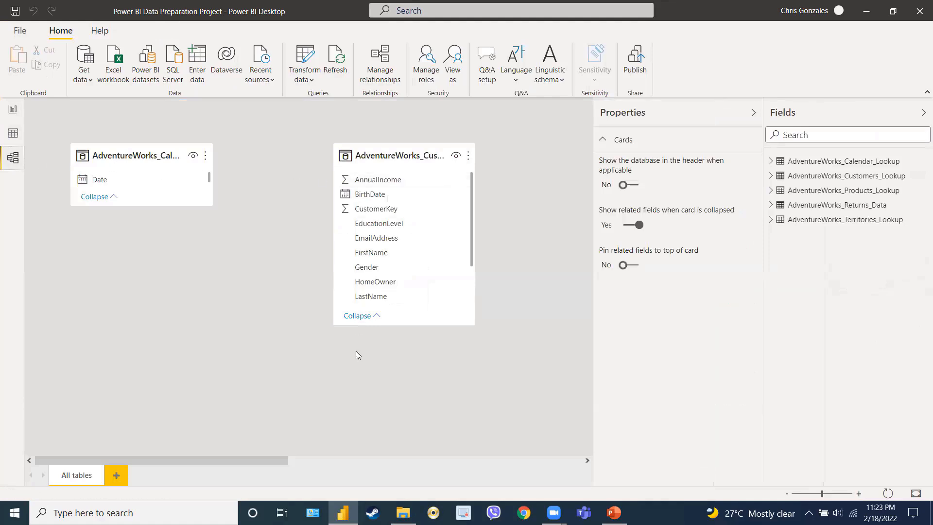
pyautogui.moveTo(144, 206); pyautogui.dragTo(131, 327)
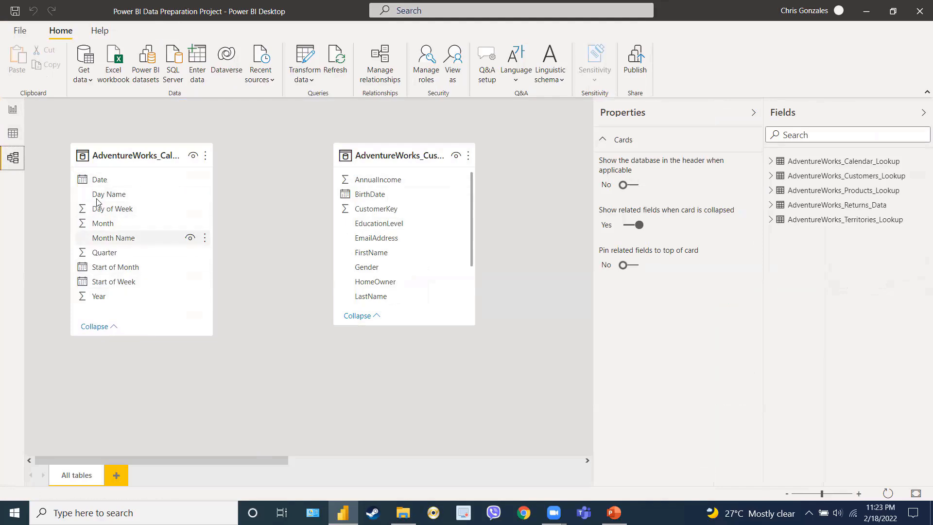
# Reopen Power Query Editor from Data view, and examine the columns of the AdventureWorks_Customers_Lookup query
pyautogui.click(13, 135)
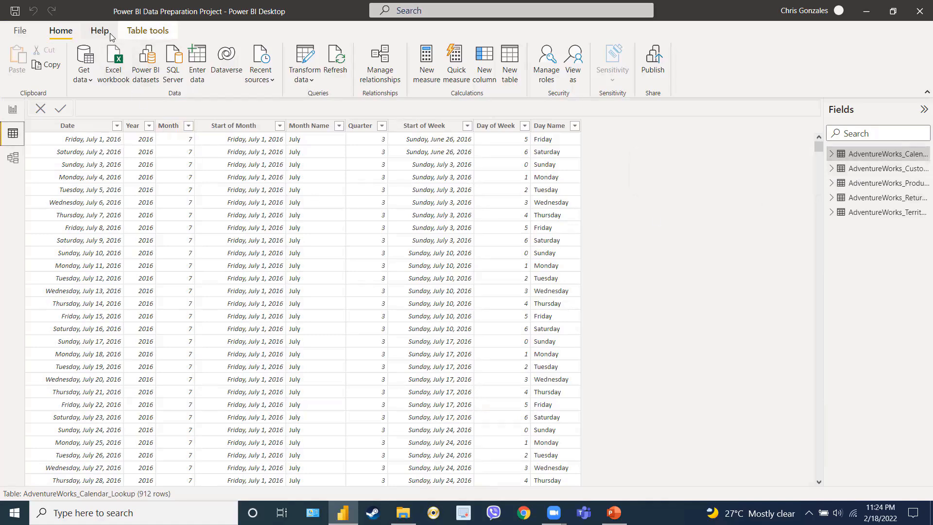
pyautogui.click(307, 81)
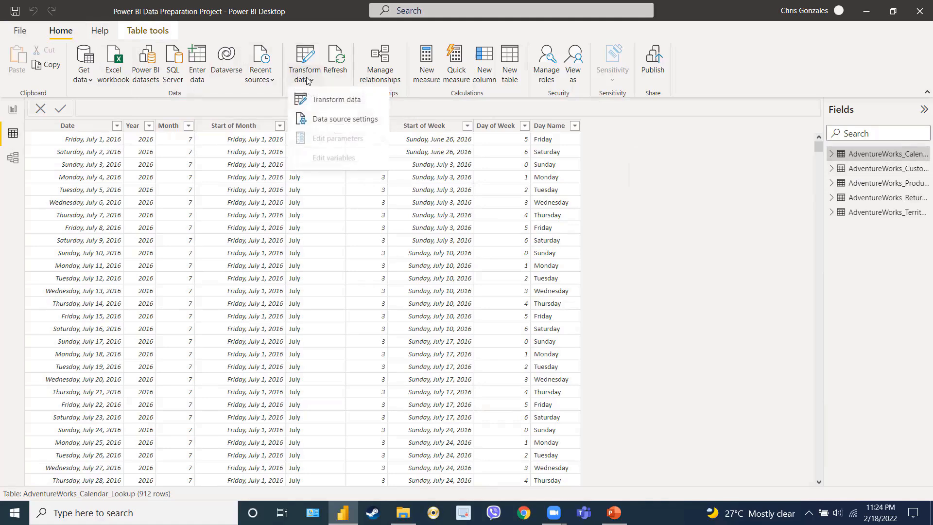
pyautogui.click(310, 103)
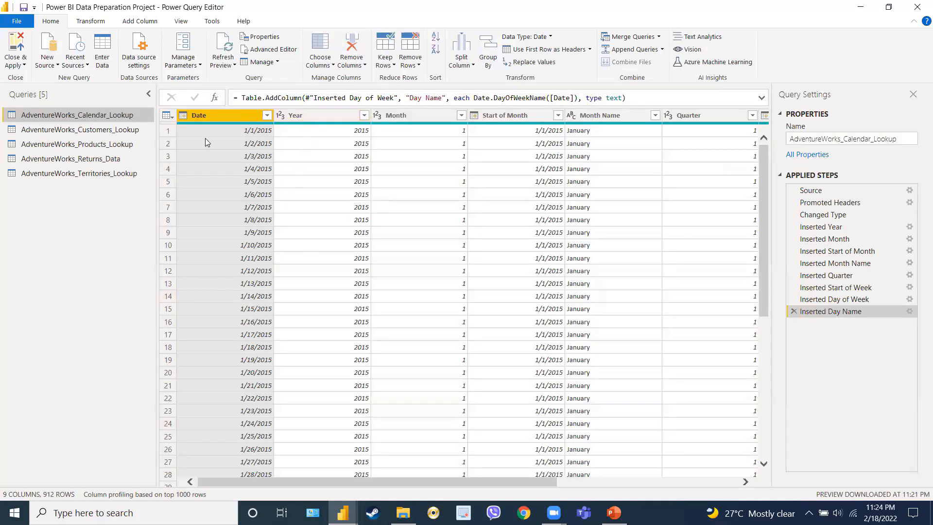
pyautogui.click(93, 137)
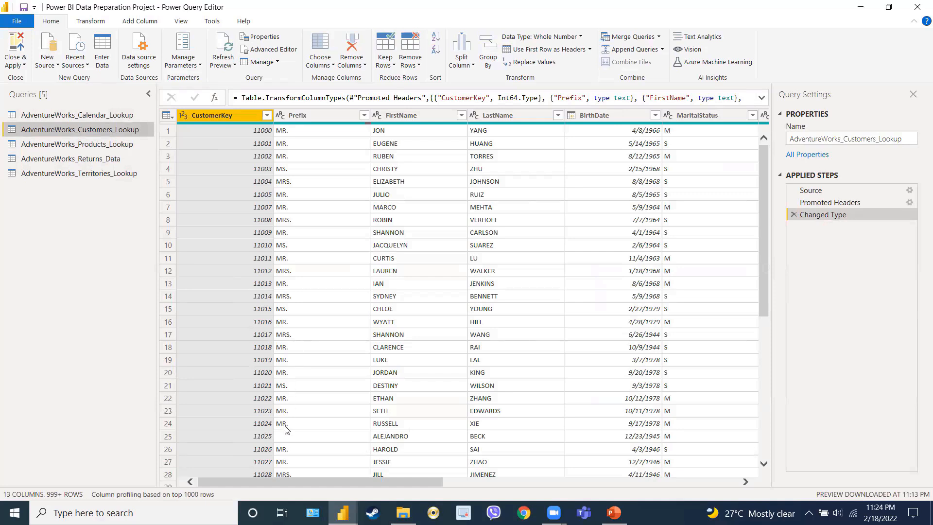
pyautogui.moveTo(278, 480); pyautogui.dragTo(373, 489)
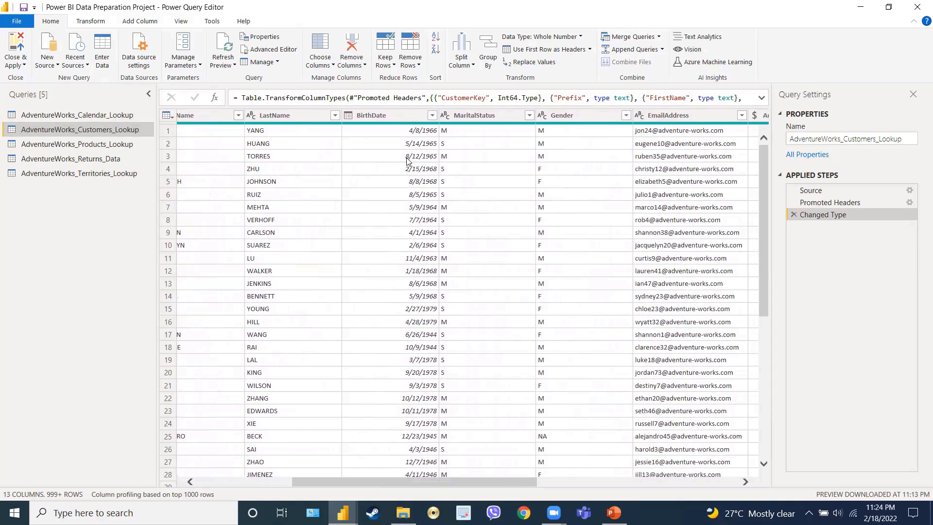
# Add an Age column calculated from the BirthDate column of the customers query
pyautogui.click(399, 115)
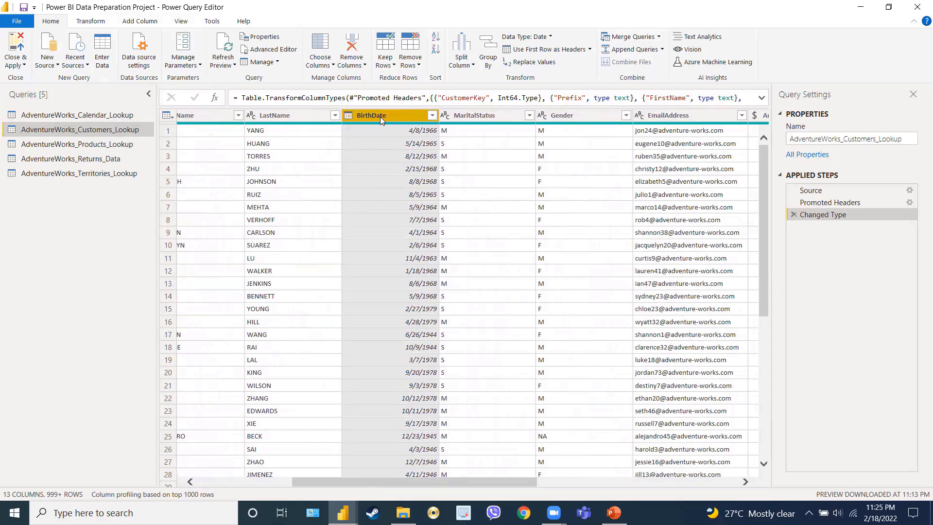
pyautogui.click(143, 24)
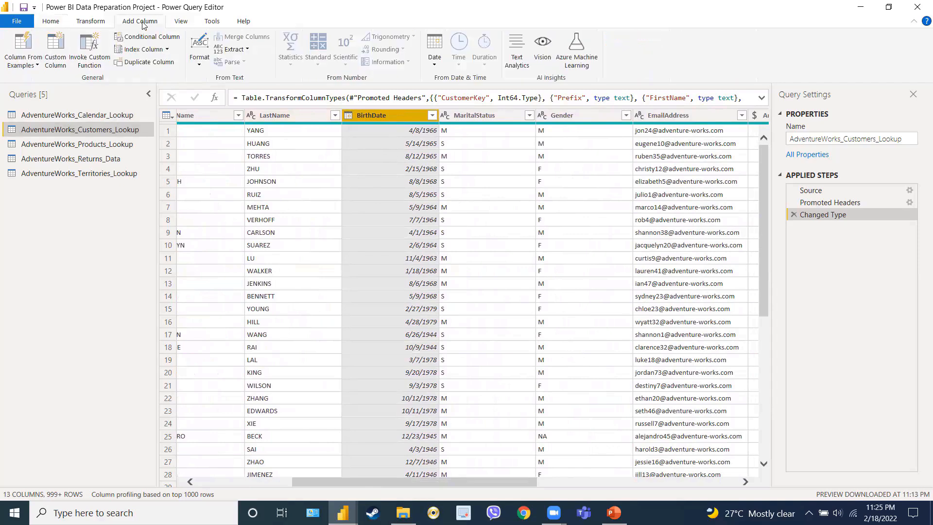
pyautogui.click(436, 65)
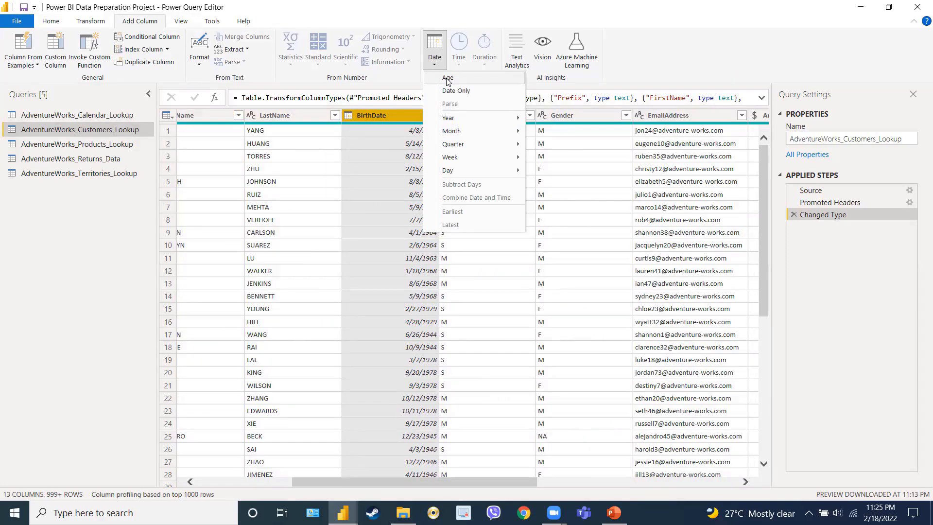
pyautogui.click(448, 81)
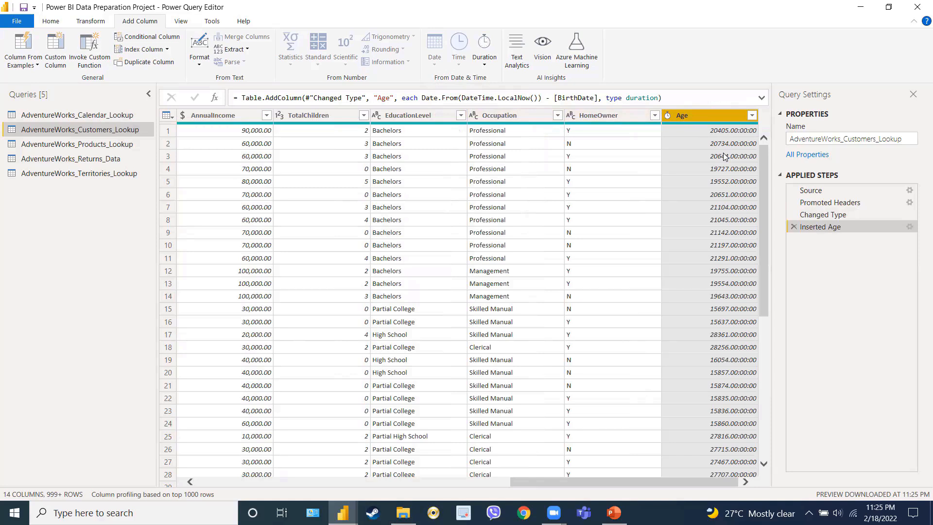
# Transform the customers query's Age column from a duration to total years
pyautogui.click(668, 117)
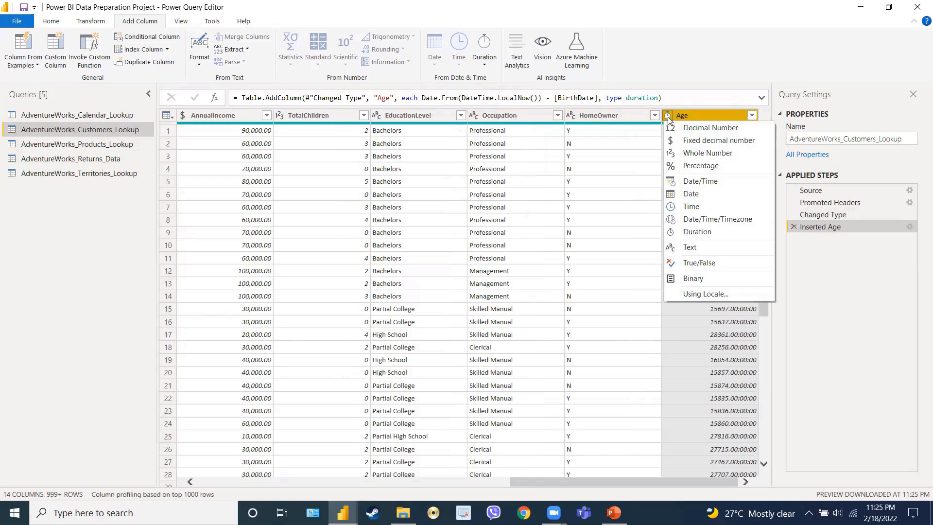
pyautogui.click(688, 116)
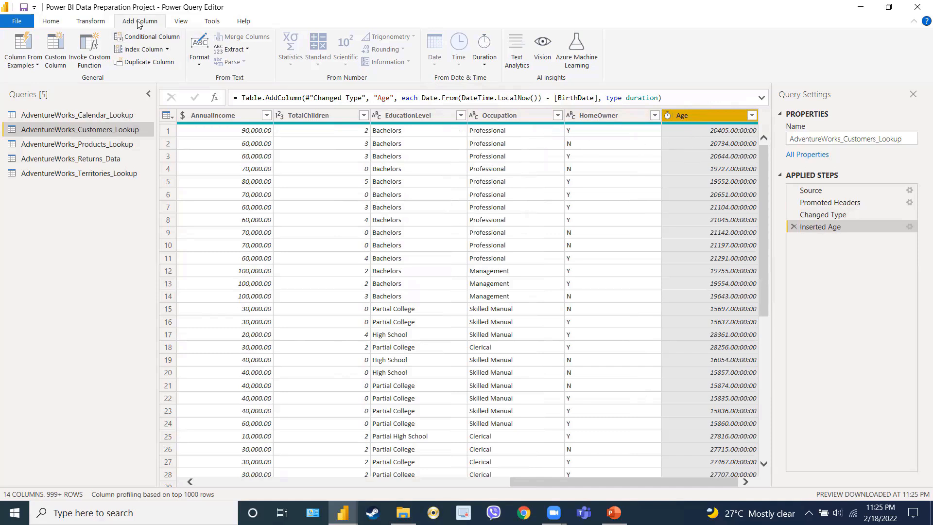
pyautogui.click(91, 21)
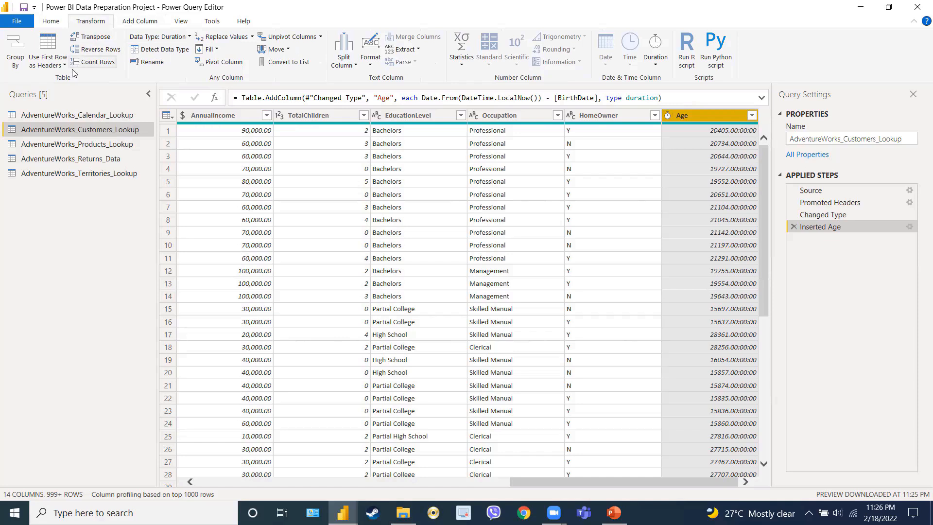
pyautogui.click(664, 63)
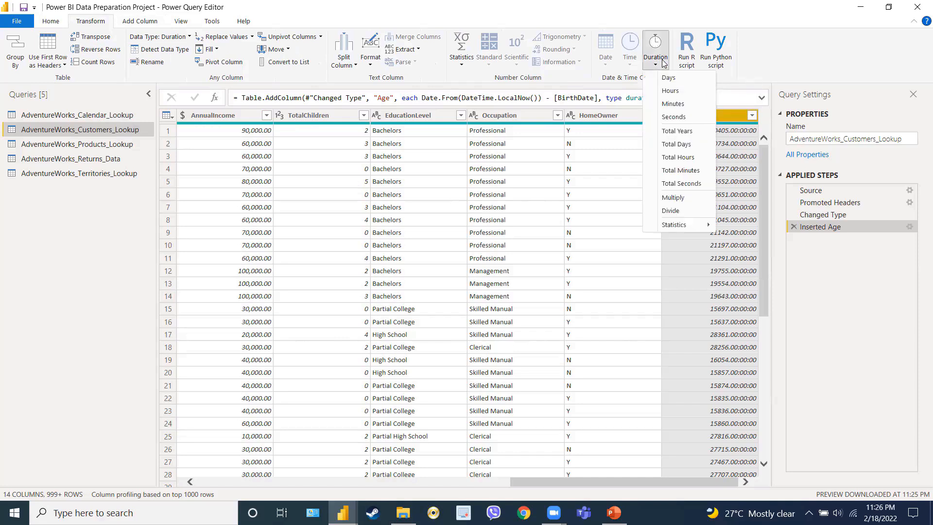
pyautogui.click(676, 131)
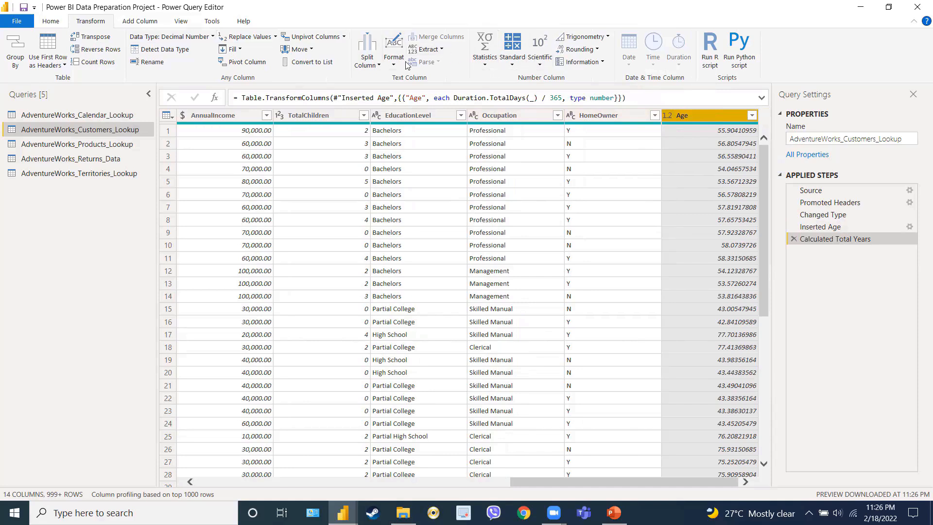
# Round the customers query's Age column to 2 decimal places
pyautogui.click(588, 54)
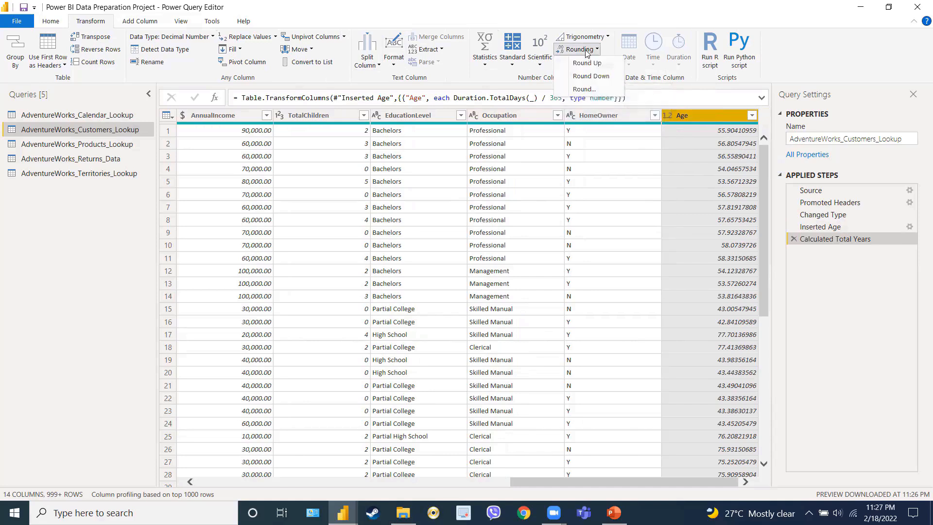
pyautogui.click(585, 90)
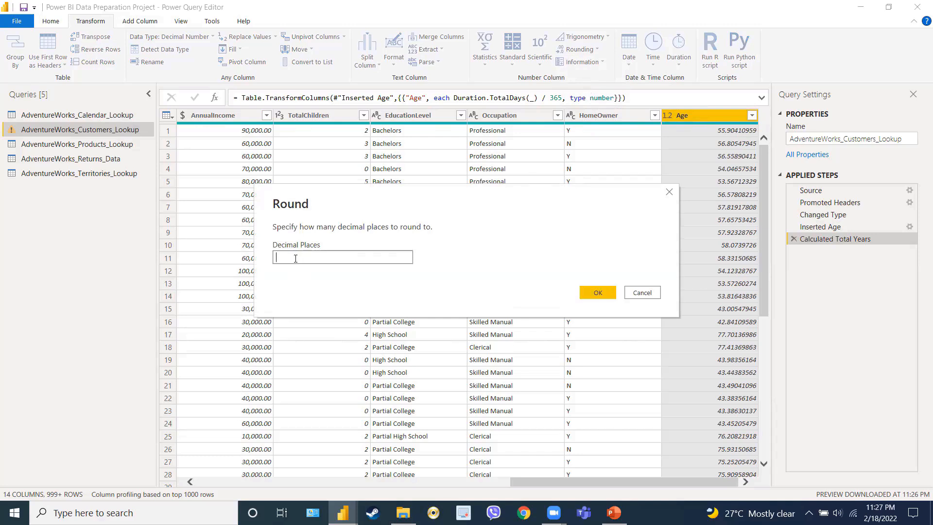
pyautogui.write('2')
pyautogui.click(608, 297)
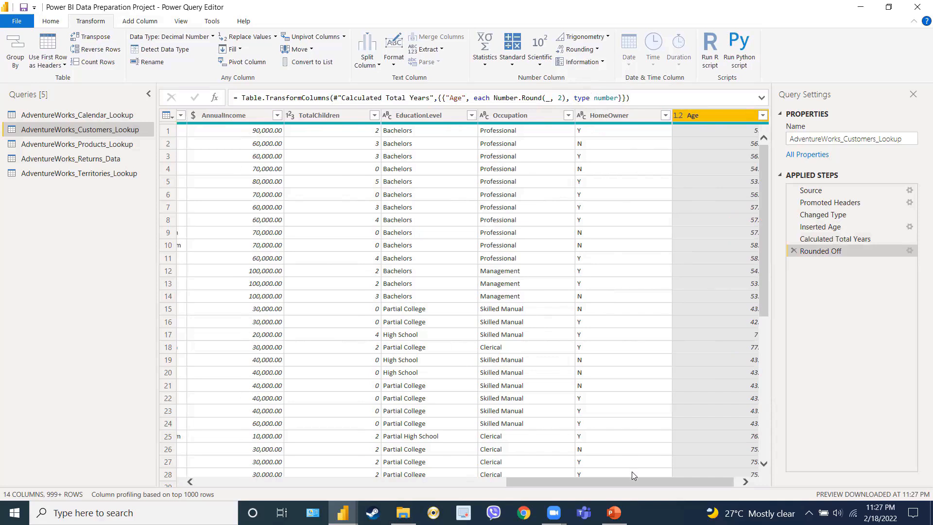
pyautogui.moveTo(631, 482); pyautogui.dragTo(669, 482)
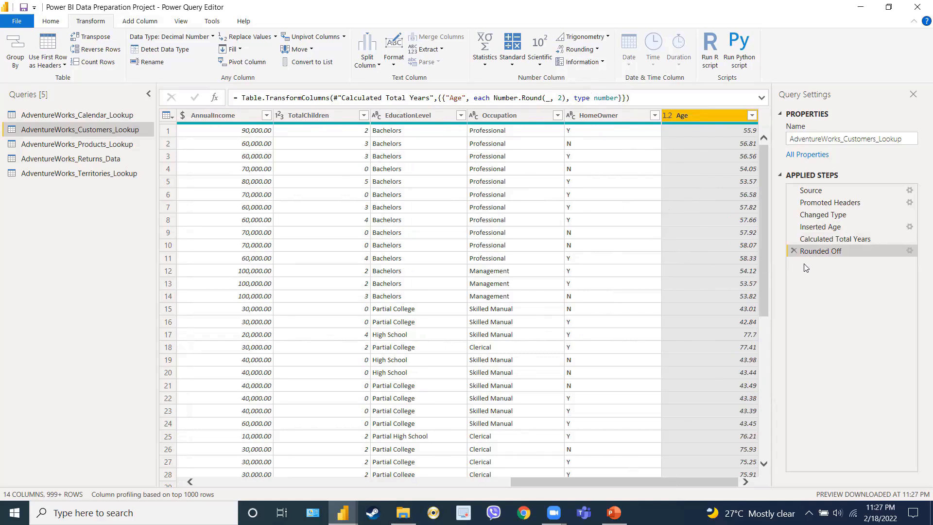
# Review the Rounded Off step's decimal setting, and compare the Age values at the Inserted Age and Rounded Off steps
pyautogui.click(911, 252)
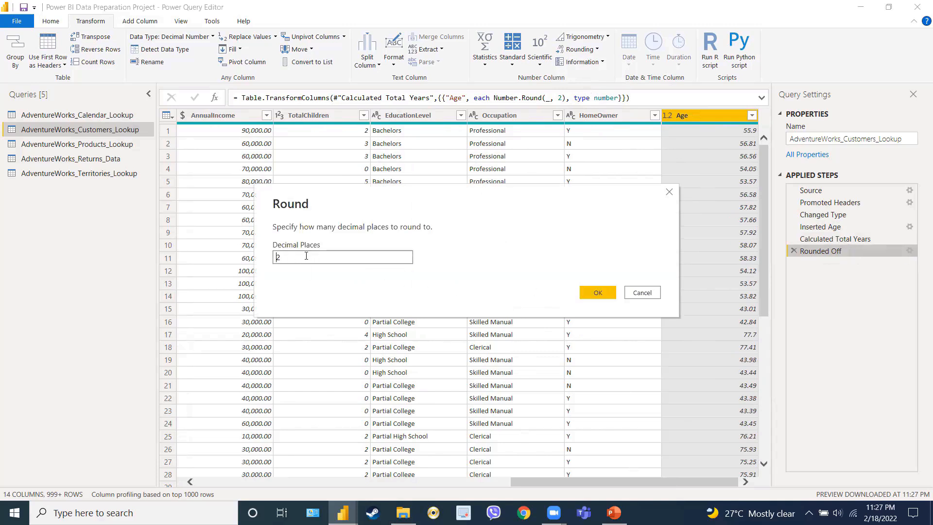
pyautogui.click(603, 292)
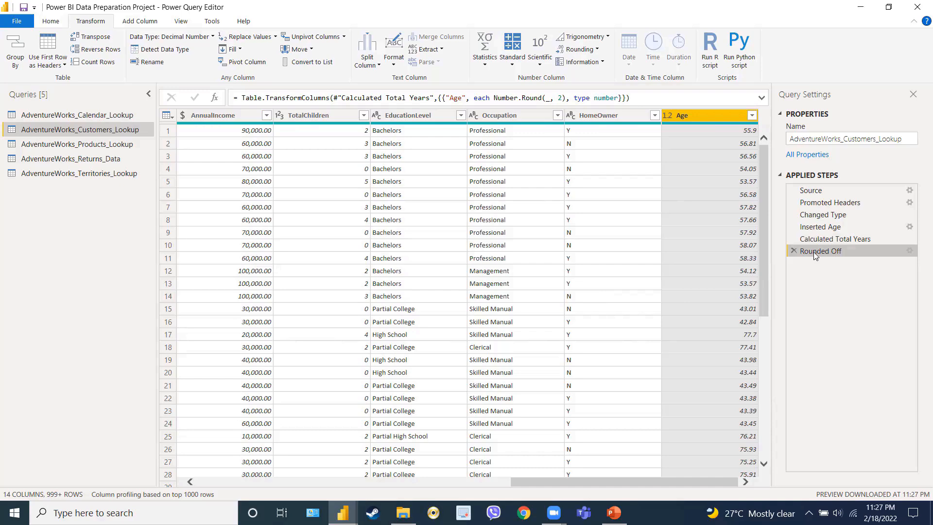
pyautogui.click(821, 228)
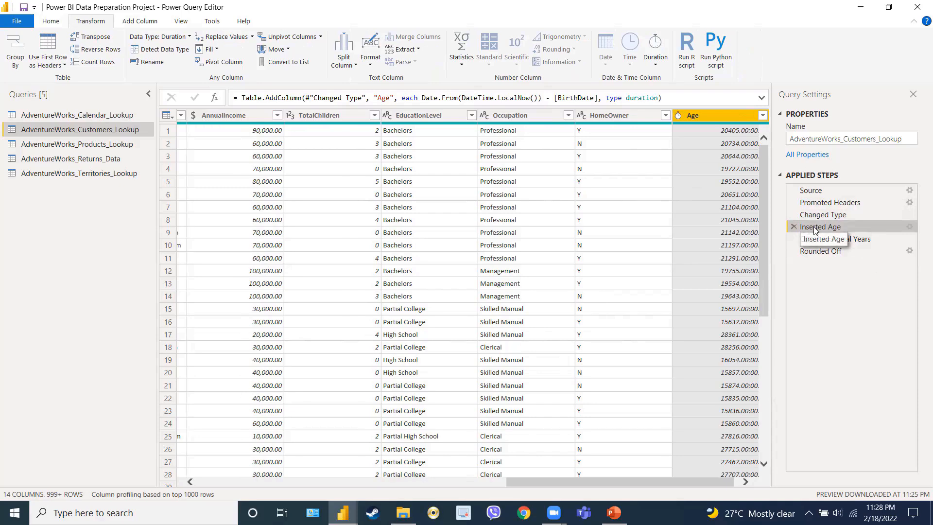
pyautogui.click(813, 253)
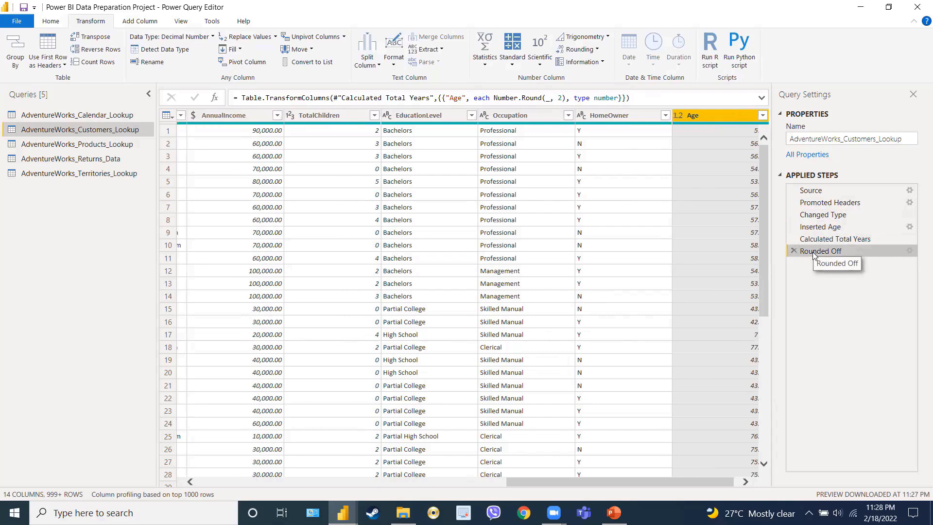
pyautogui.click(819, 228)
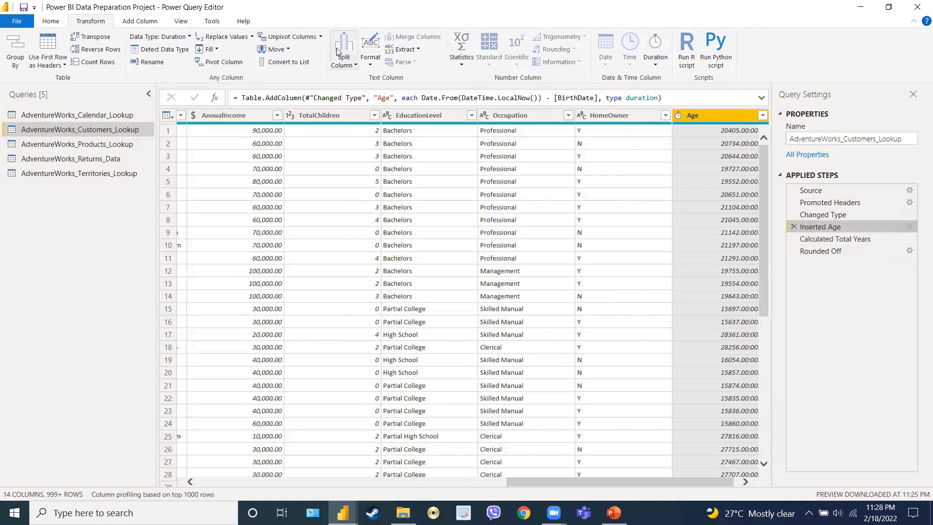
pyautogui.click(367, 64)
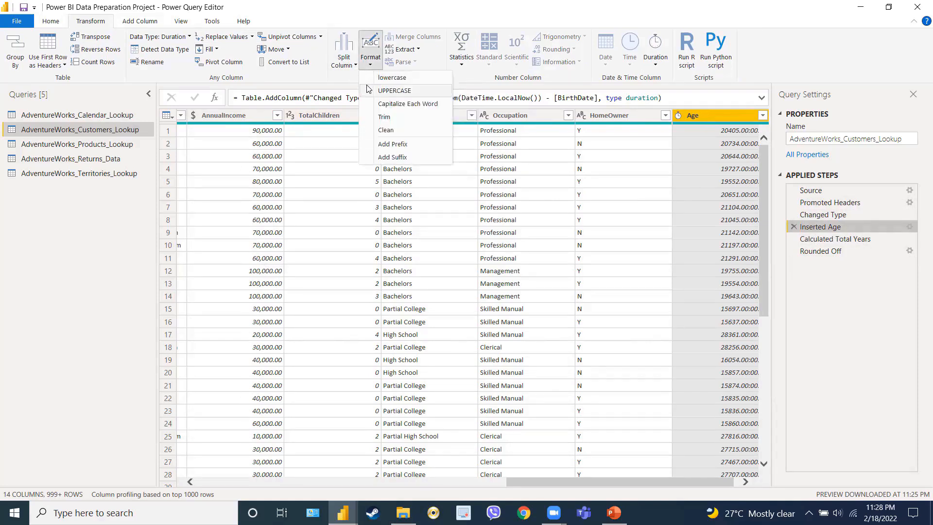
pyautogui.click(368, 90)
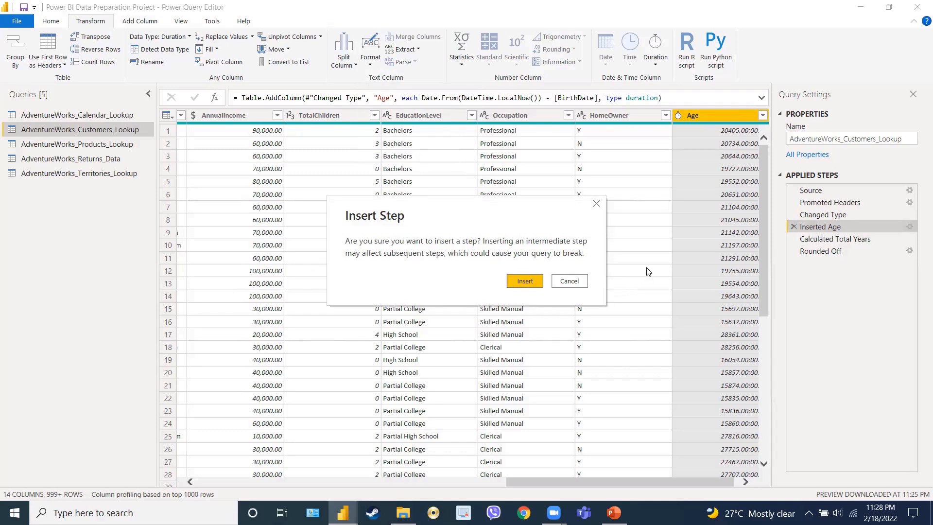
pyautogui.click(568, 281)
pyautogui.click(817, 251)
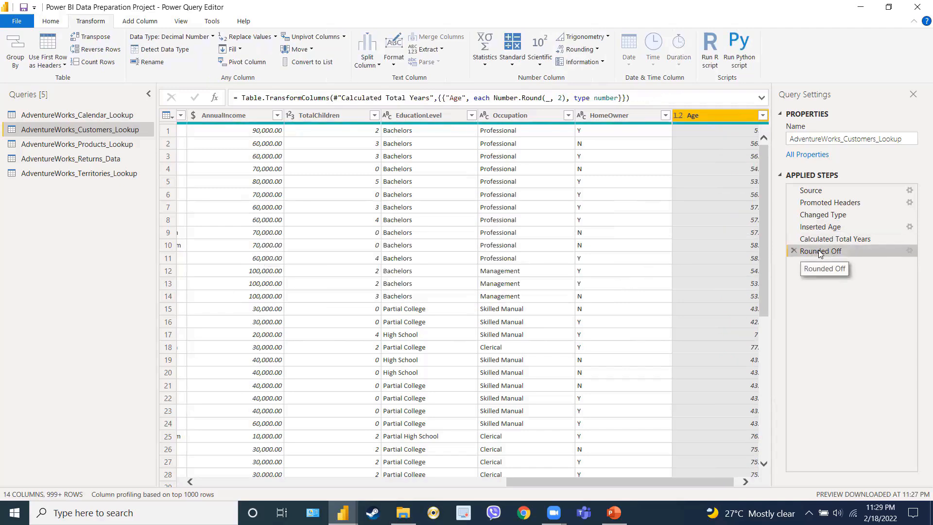
# Compare the tools for transforming and adding columns, and go through the customers query's Prefix, FirstName and LastName columns one by one
pyautogui.click(139, 24)
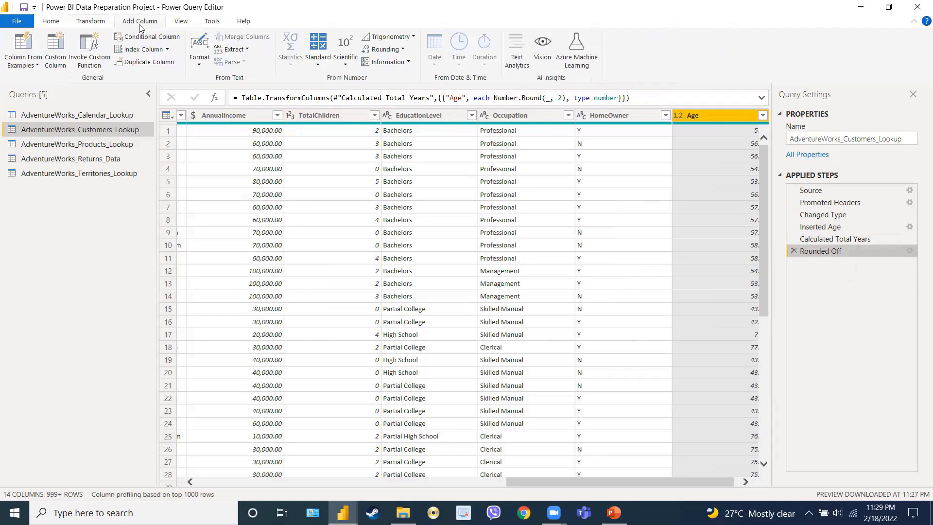
pyautogui.click(91, 22)
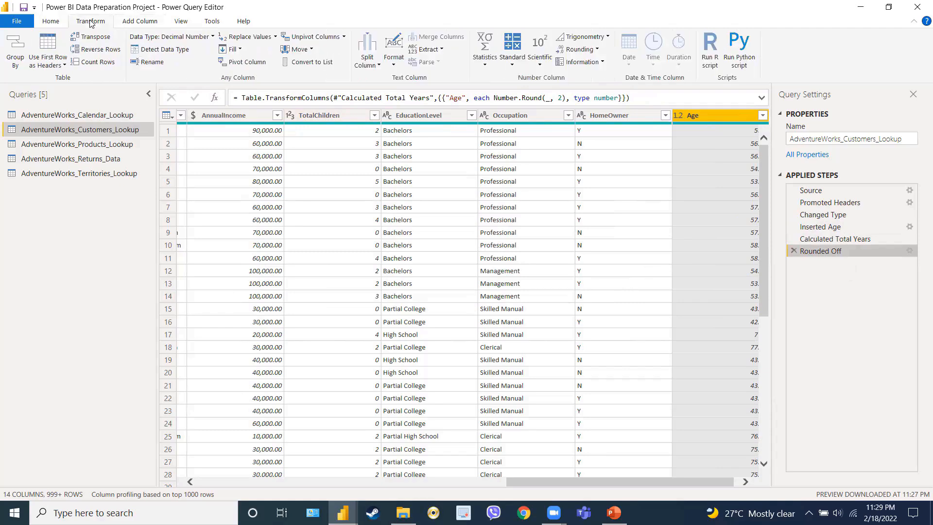
pyautogui.click(143, 23)
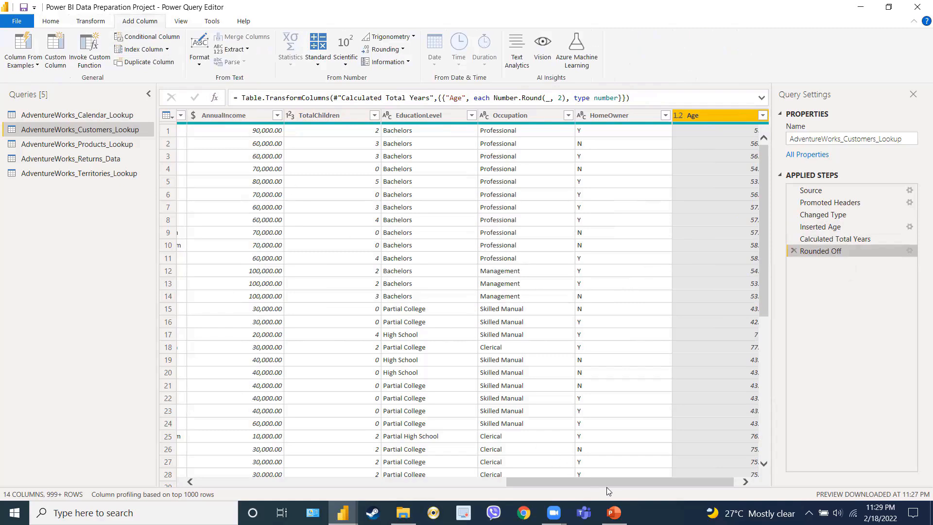
pyautogui.moveTo(610, 484); pyautogui.dragTo(291, 484)
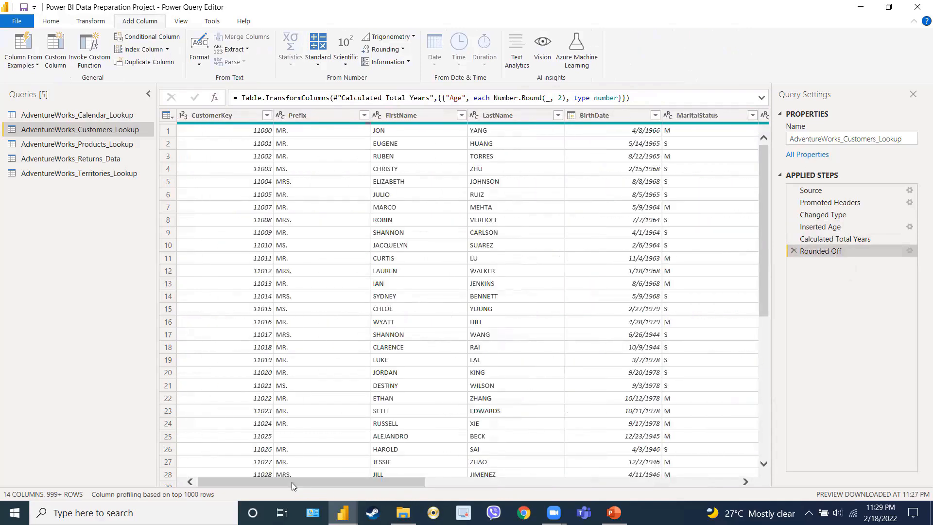
pyautogui.moveTo(291, 482); pyautogui.dragTo(311, 490)
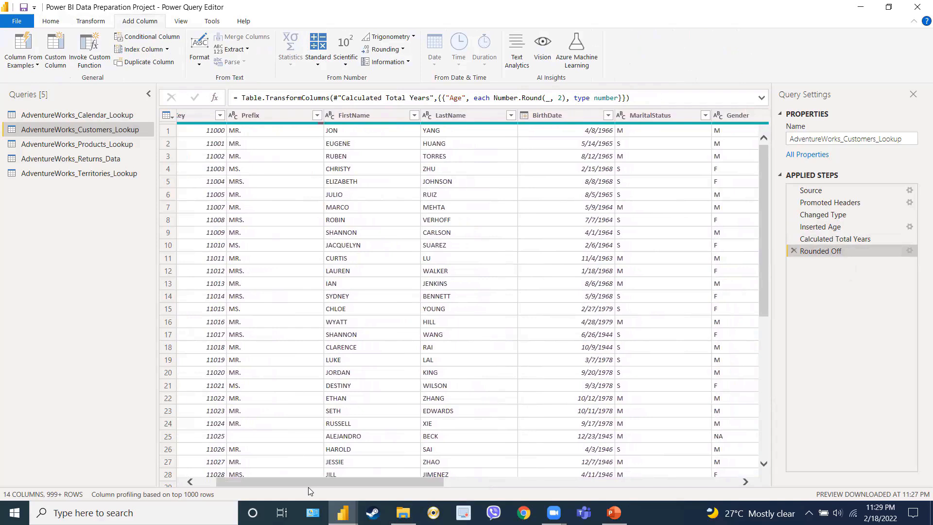
pyautogui.click(272, 115)
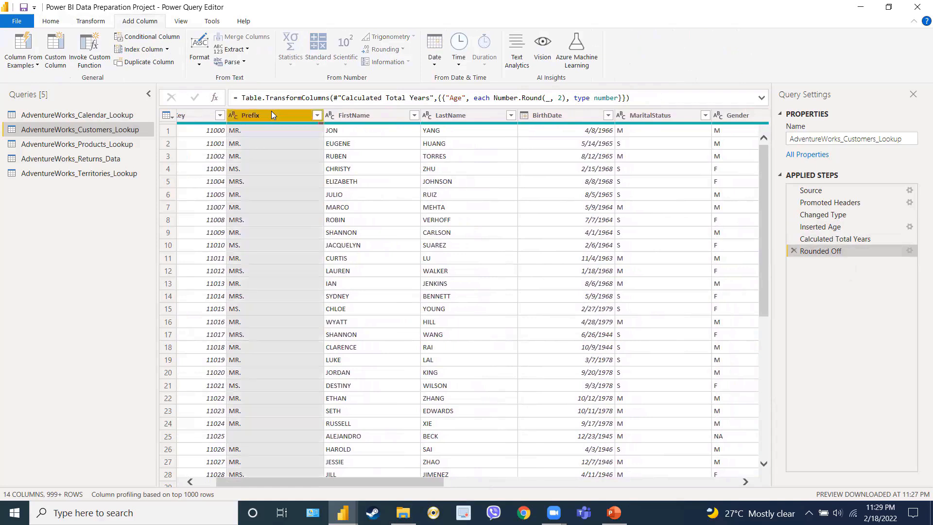
pyautogui.click(367, 115)
pyautogui.click(460, 116)
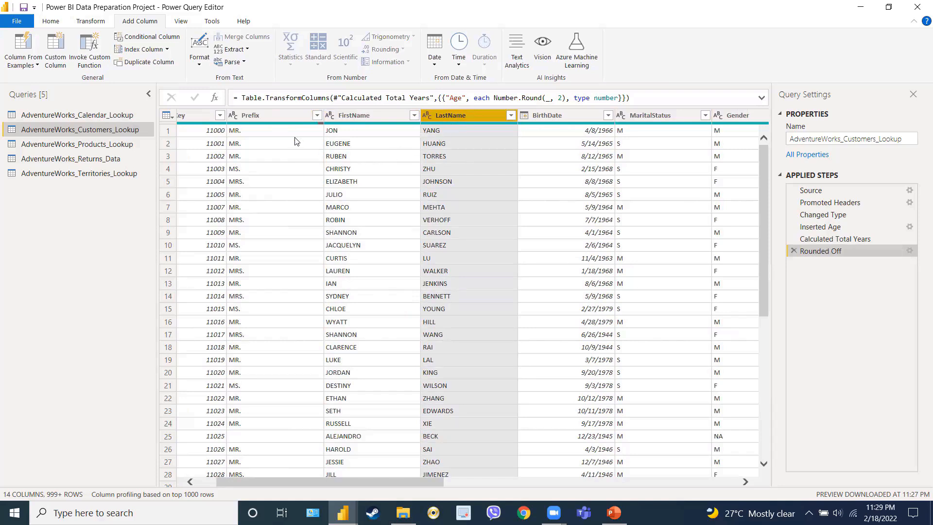
# Add a column named Fullname to the customers query by merging Prefix, FirstName and LastName with a space separator
pyautogui.click(276, 114)
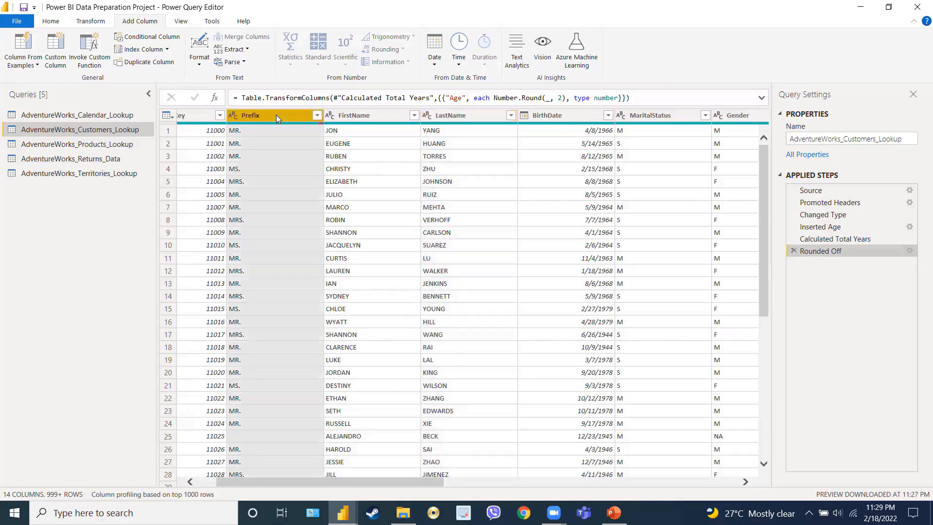
pyautogui.keyDown('ctrl'); pyautogui.click(353, 115); pyautogui.keyUp('ctrl')
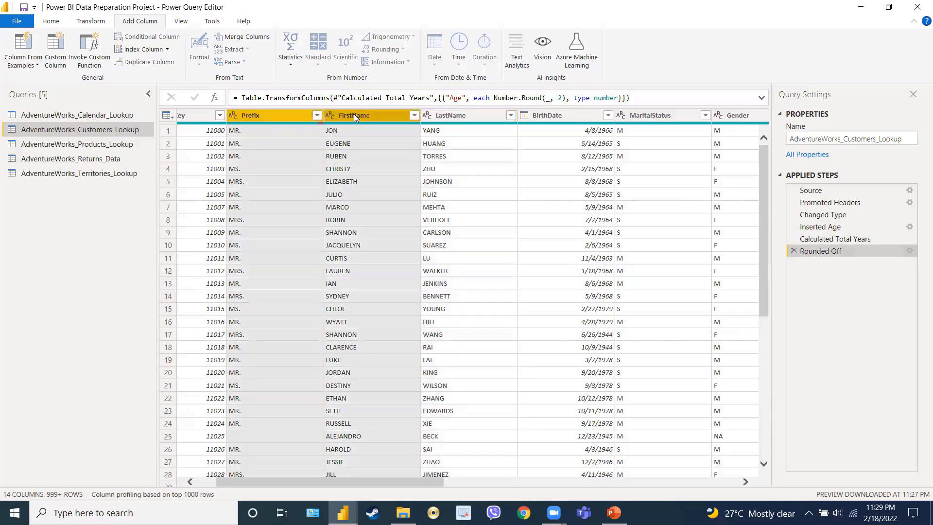
pyautogui.keyDown('ctrl'); pyautogui.click(460, 116); pyautogui.keyUp('ctrl')
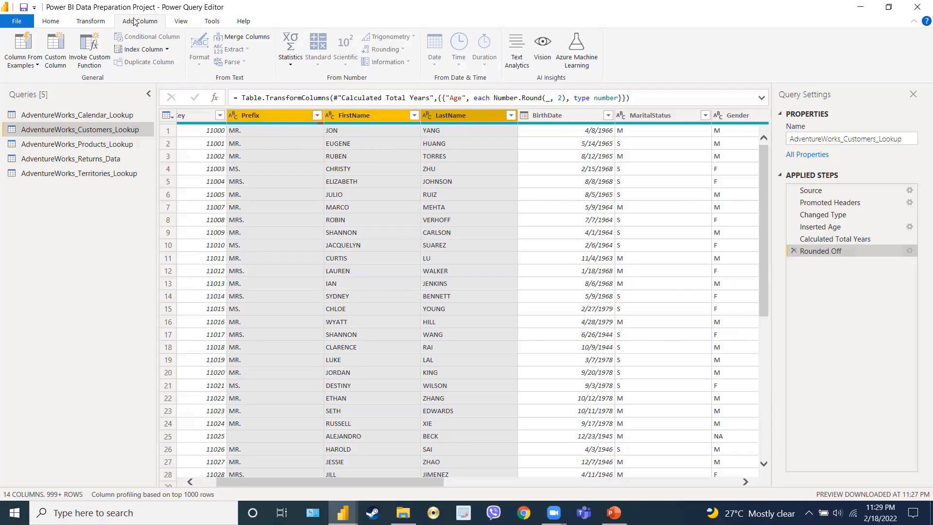
pyautogui.click(244, 37)
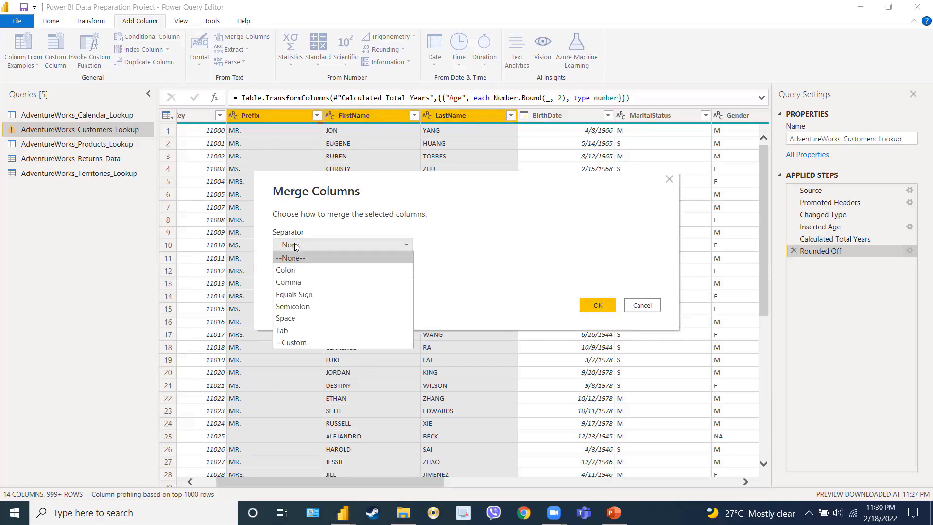
pyautogui.click(286, 318)
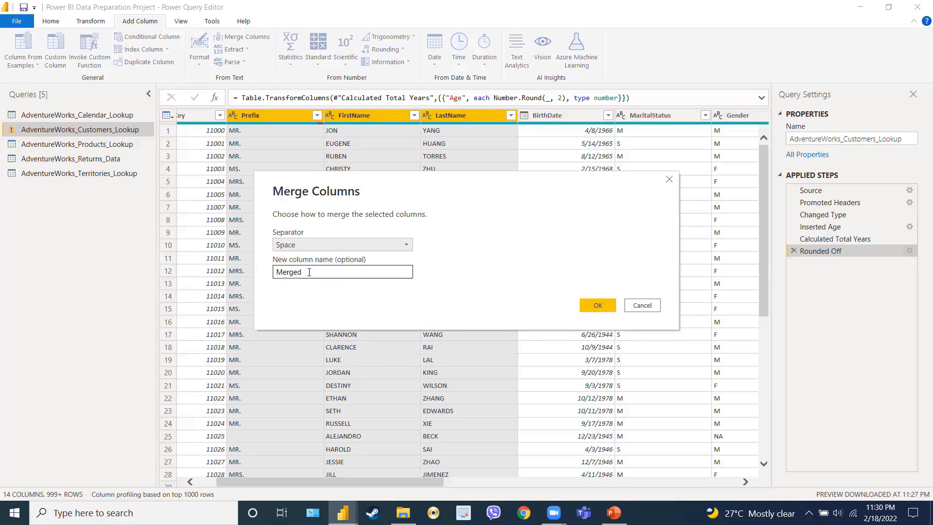
pyautogui.moveTo(320, 272); pyautogui.dragTo(248, 267)
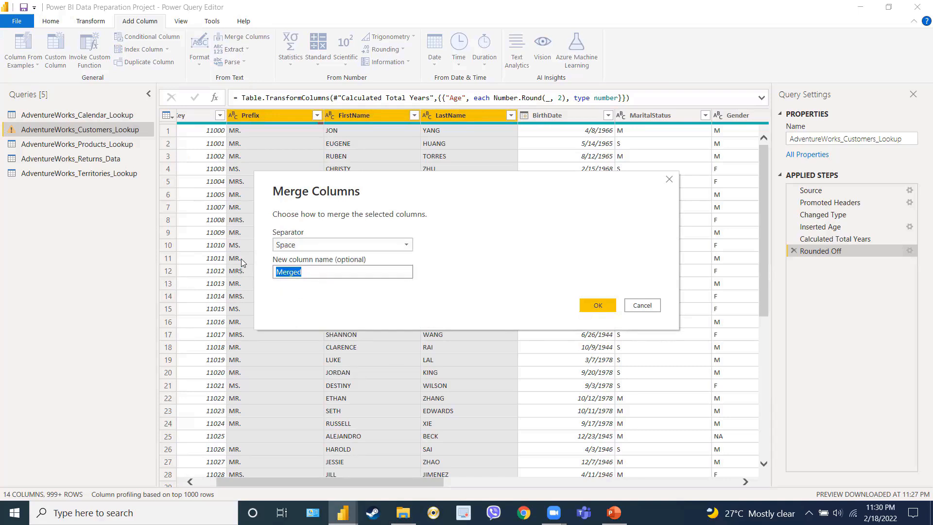
pyautogui.write('Fullname')
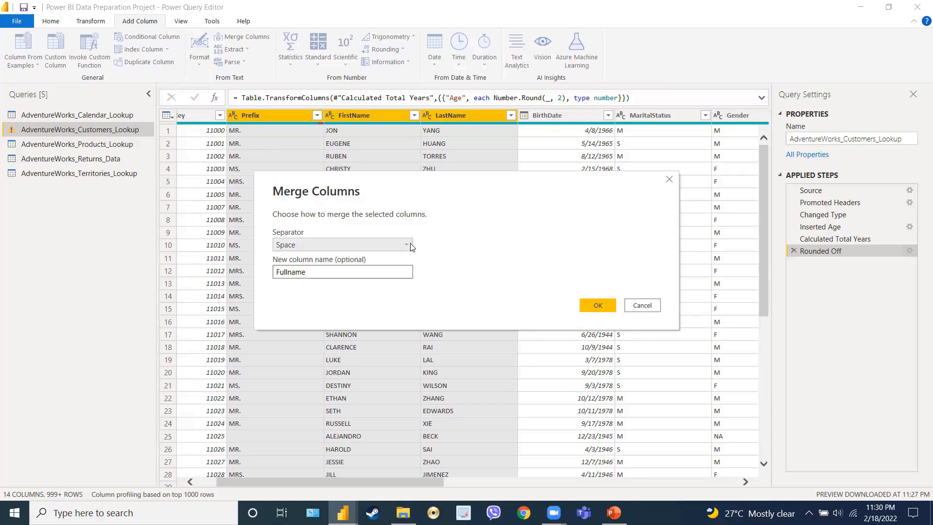
pyautogui.click(596, 306)
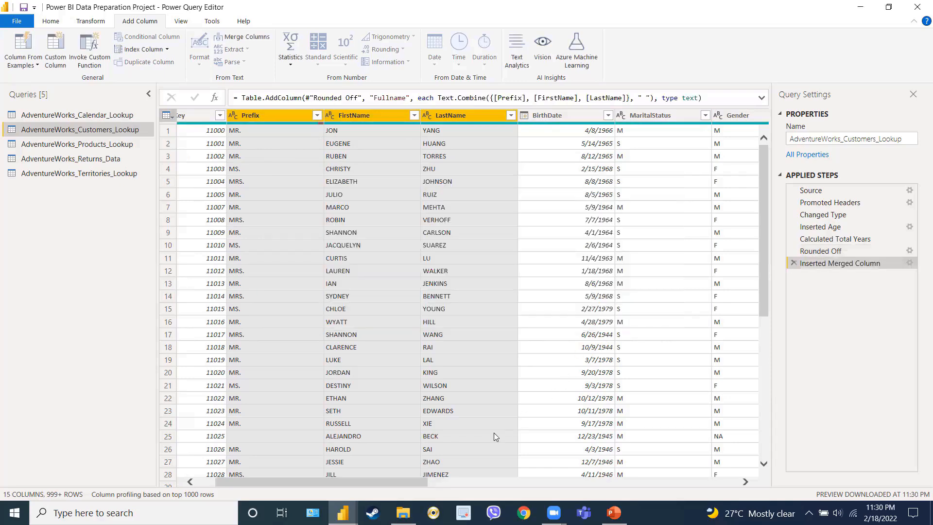
# Capitalize each word in the existing Fullname column and check the names down the rows
pyautogui.moveTo(421, 486); pyautogui.dragTo(638, 481)
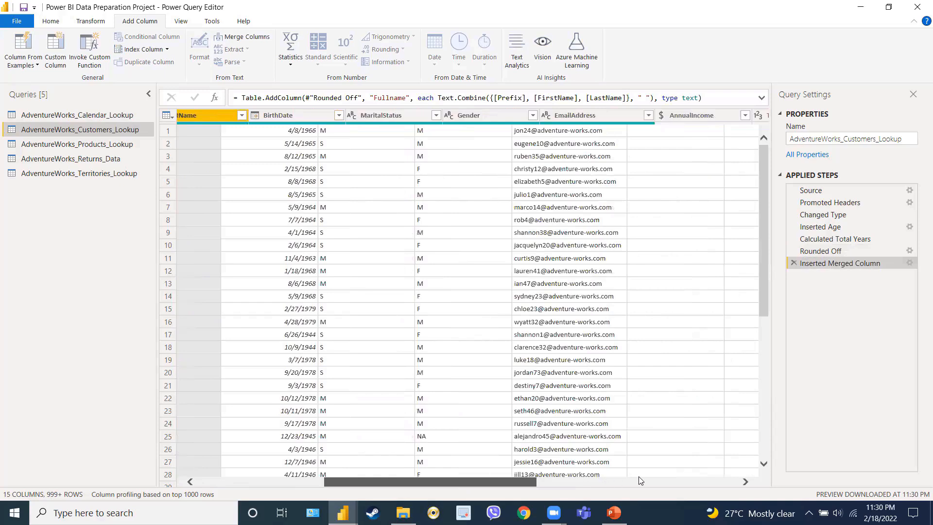
pyautogui.moveTo(725, 478); pyautogui.dragTo(729, 479)
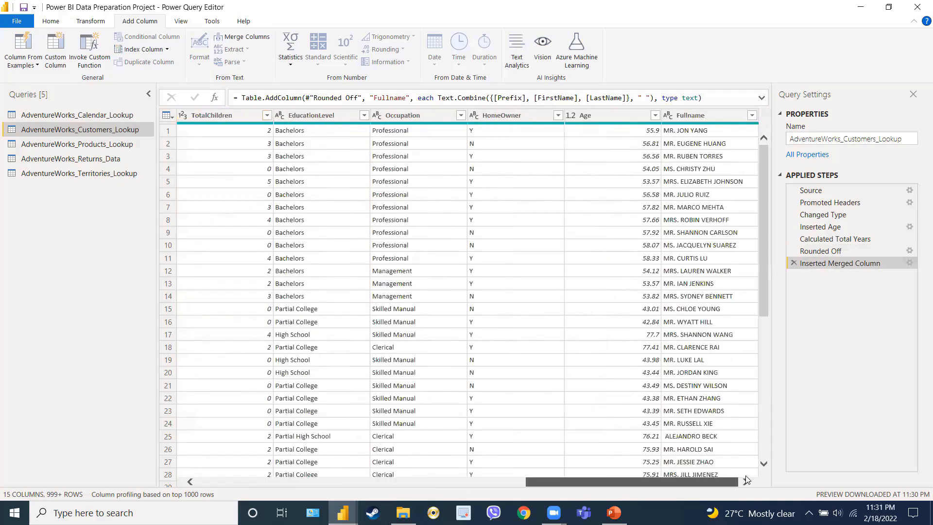
pyautogui.click(710, 115)
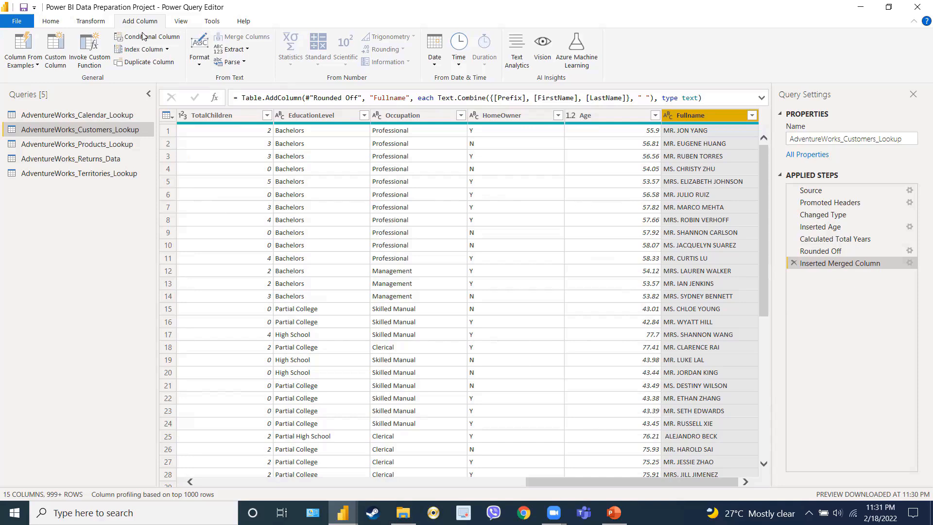
pyautogui.click(197, 68)
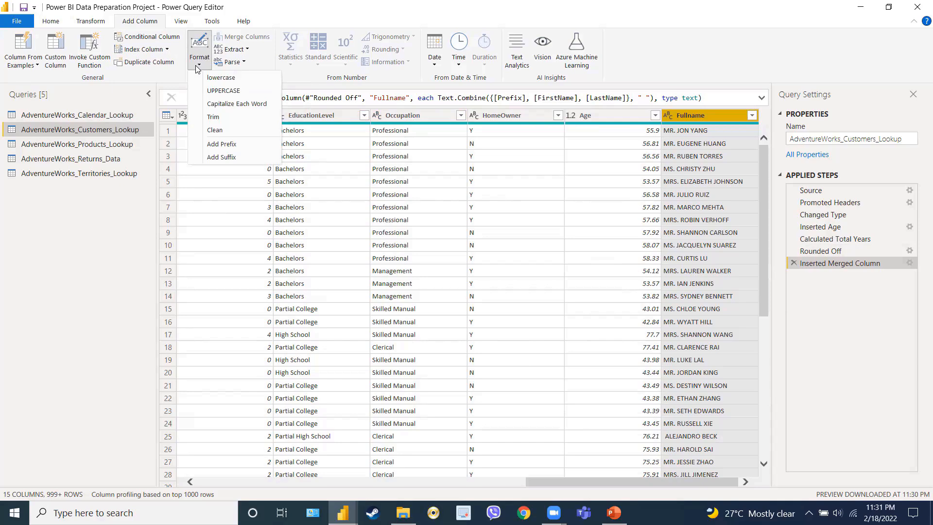
pyautogui.click(92, 24)
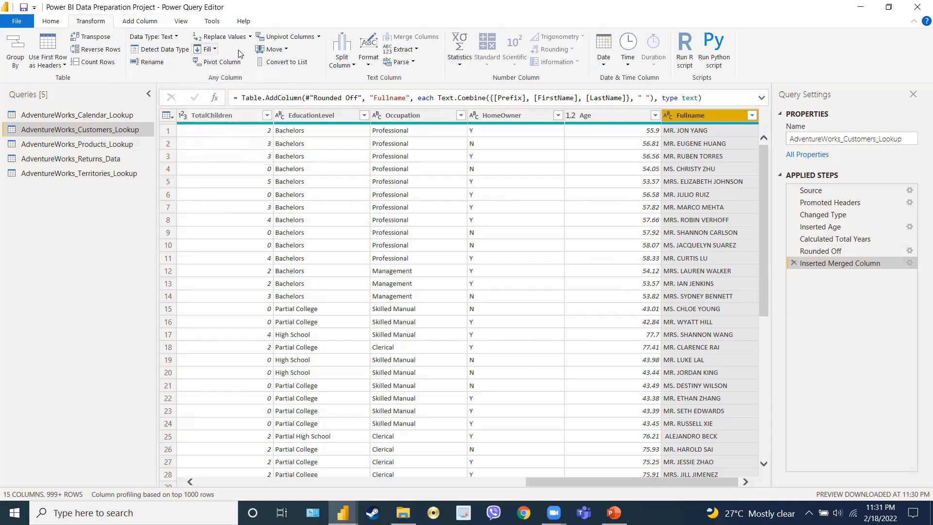
pyautogui.click(370, 65)
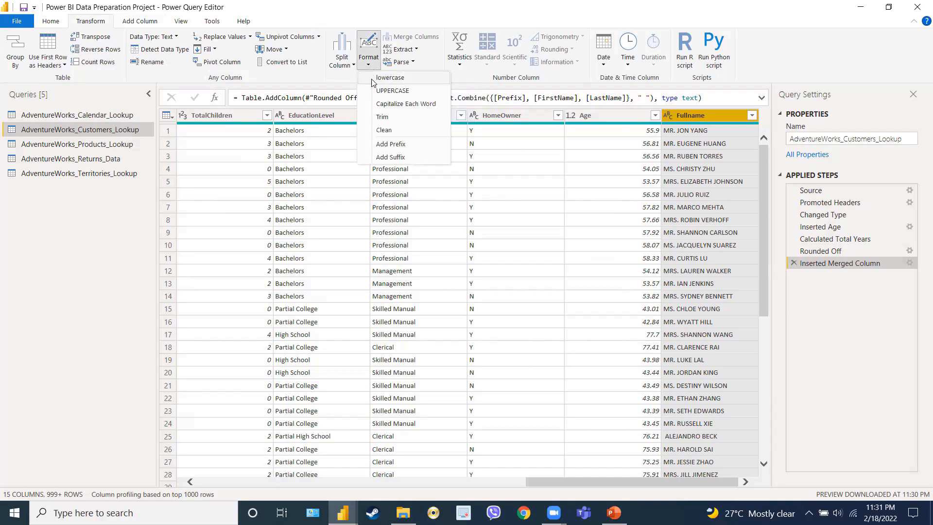
pyautogui.click(377, 105)
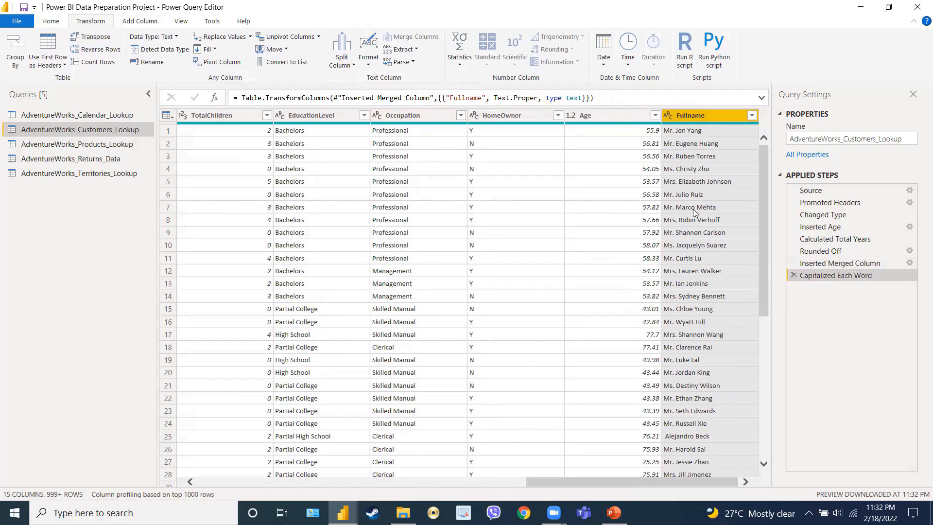
pyautogui.scroll(-6, 698, 230)
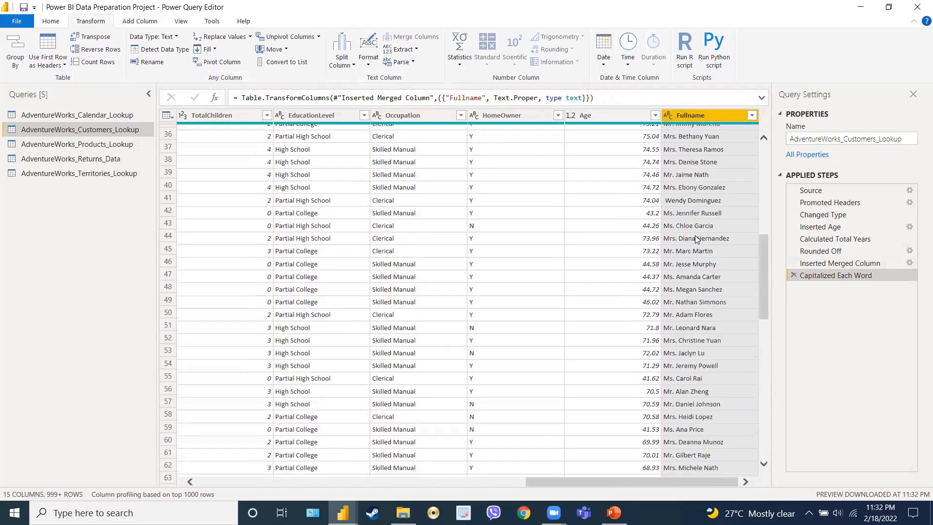
pyautogui.scroll(6, 697, 239)
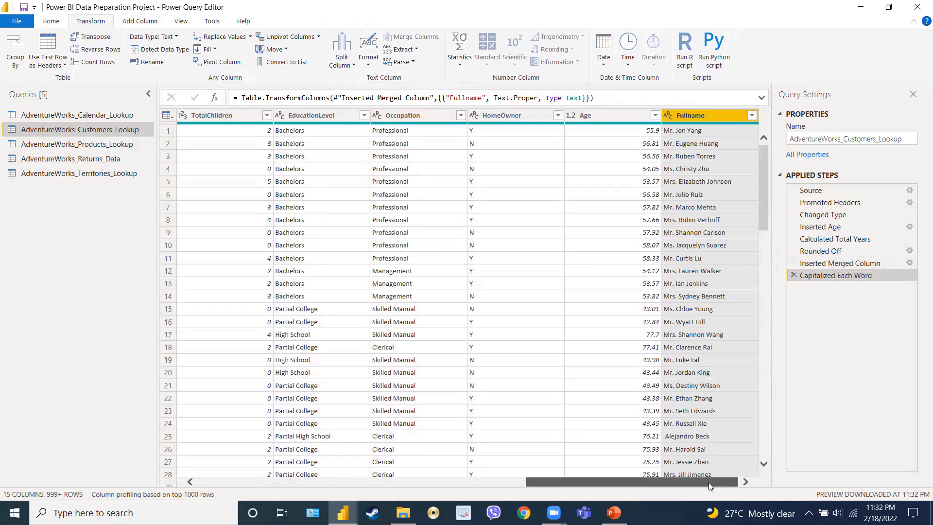
# Look through the text extraction options available for the customers query's EmailAddress column
pyautogui.moveTo(709, 482); pyautogui.dragTo(540, 488)
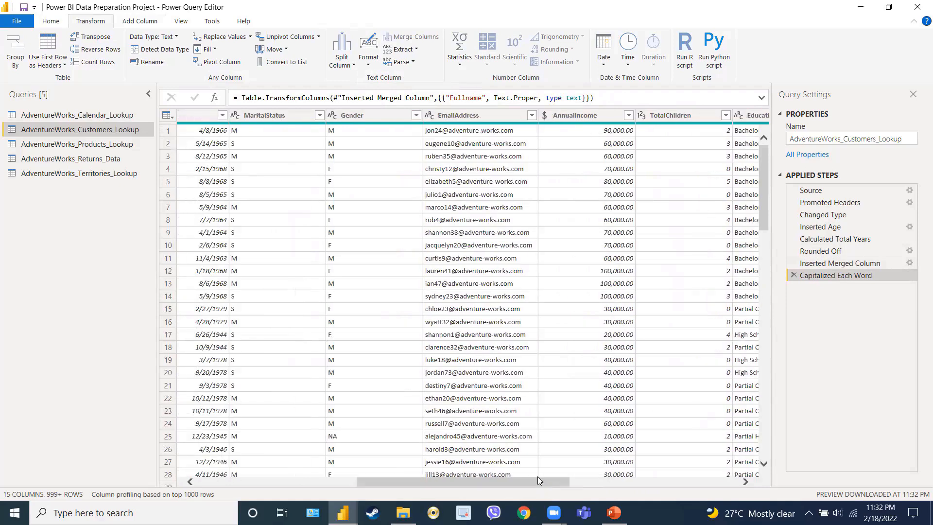
pyautogui.click(452, 116)
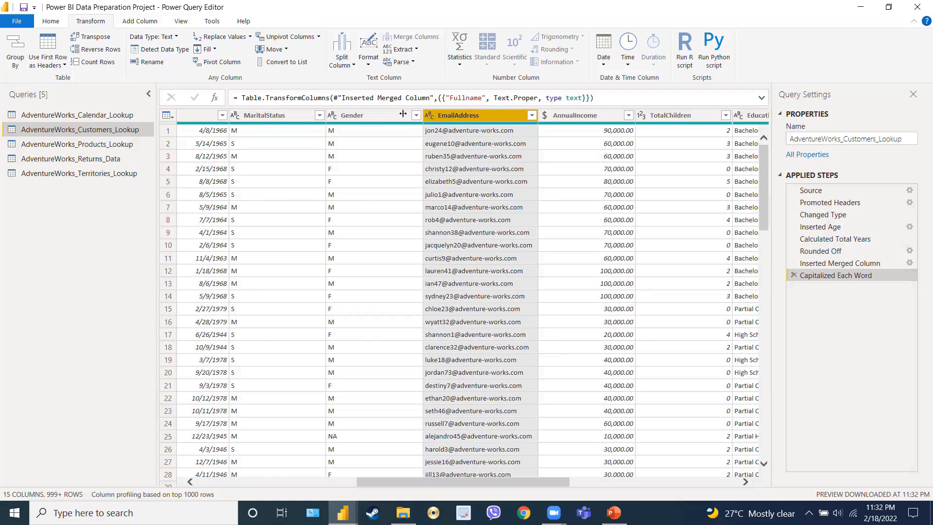
pyautogui.click(140, 22)
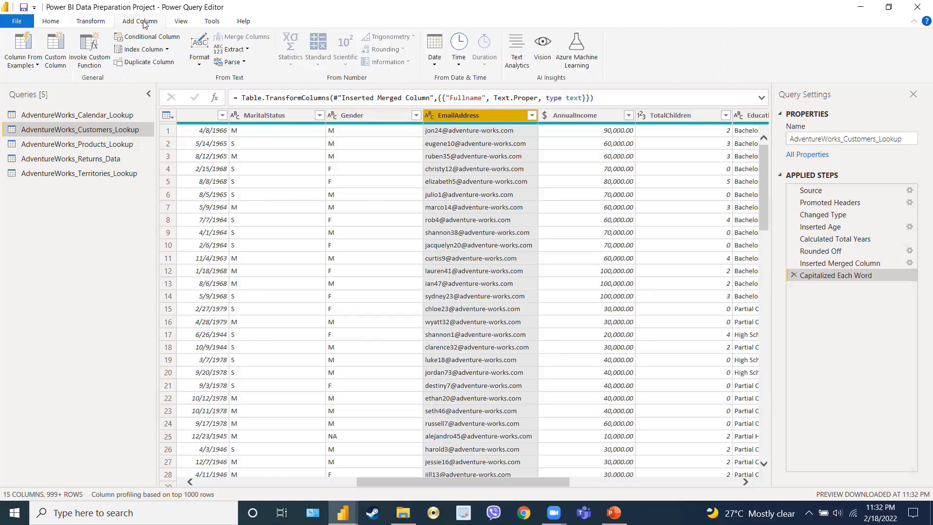
pyautogui.click(248, 51)
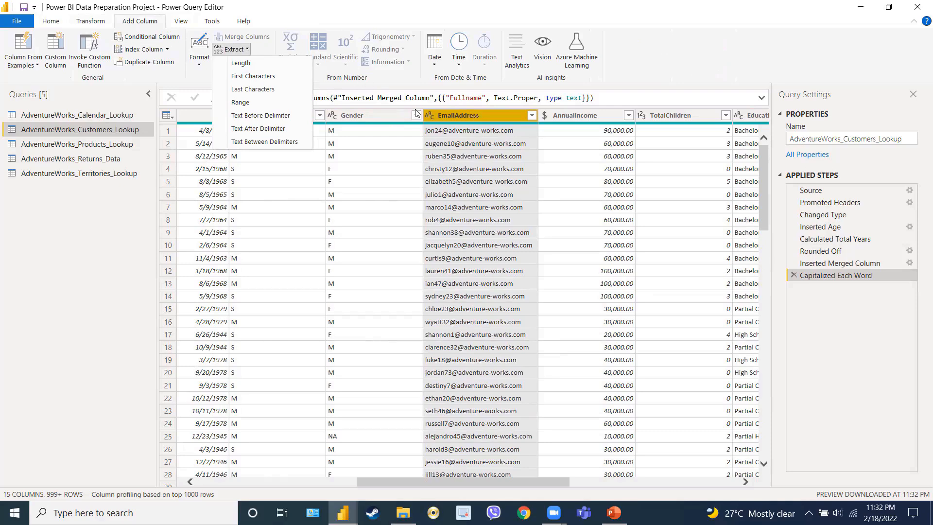
pyautogui.click(466, 117)
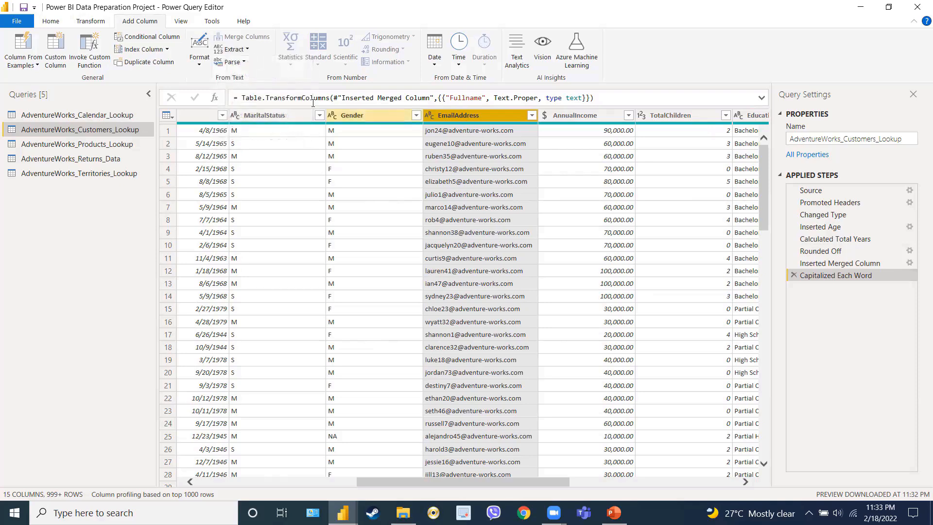
# Split the EmailAddress column by the custom delimiter @ at the left-most delimiter
pyautogui.click(91, 23)
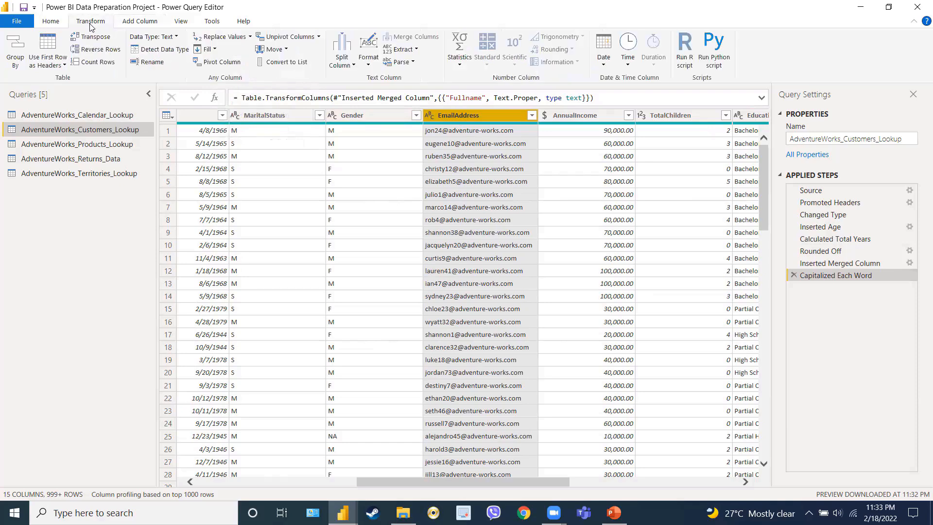
pyautogui.click(347, 68)
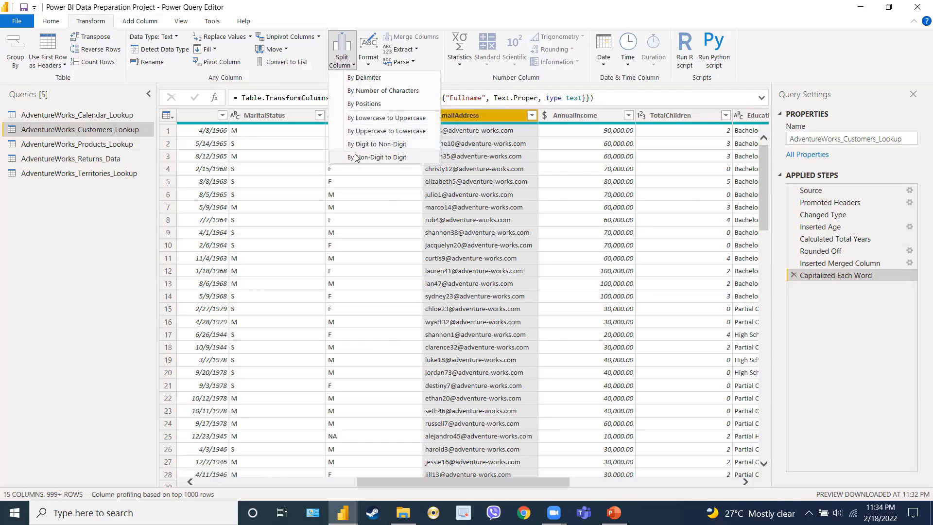
pyautogui.click(364, 77)
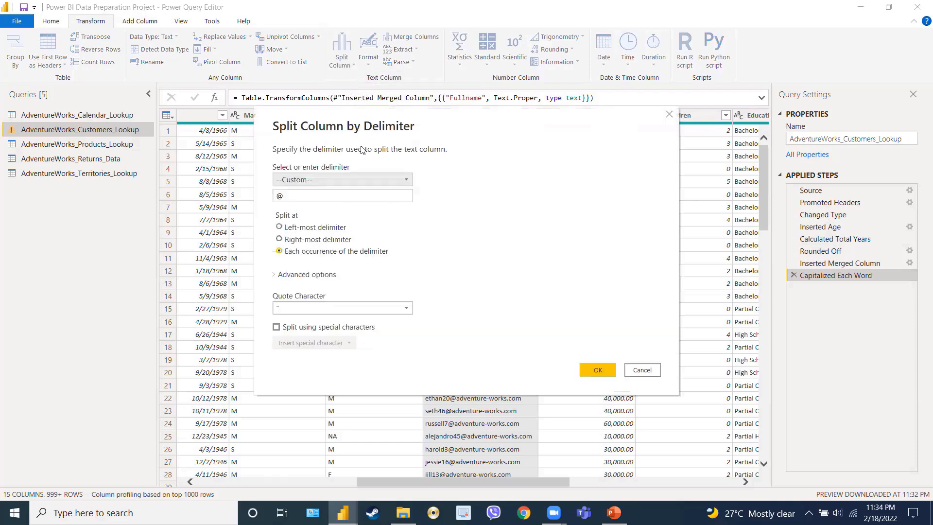
pyautogui.click(360, 178)
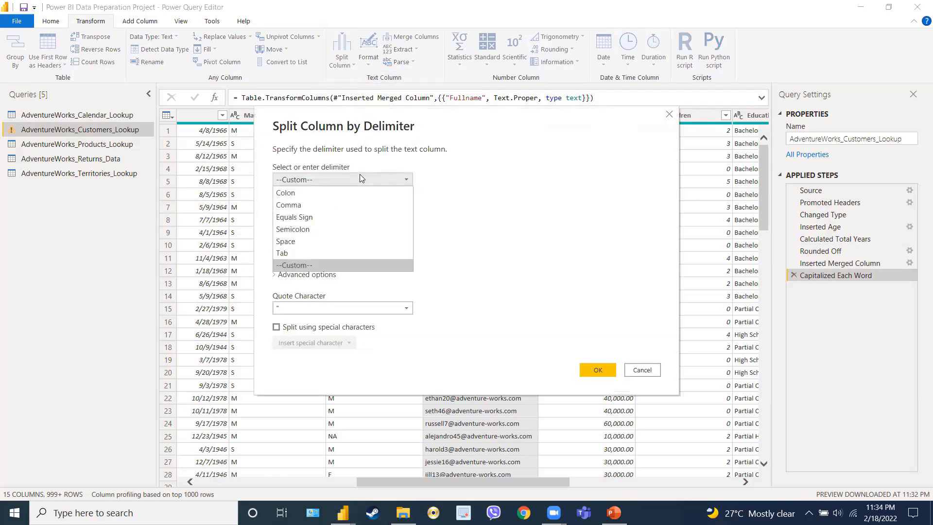
pyautogui.click(360, 175)
pyautogui.click(297, 199)
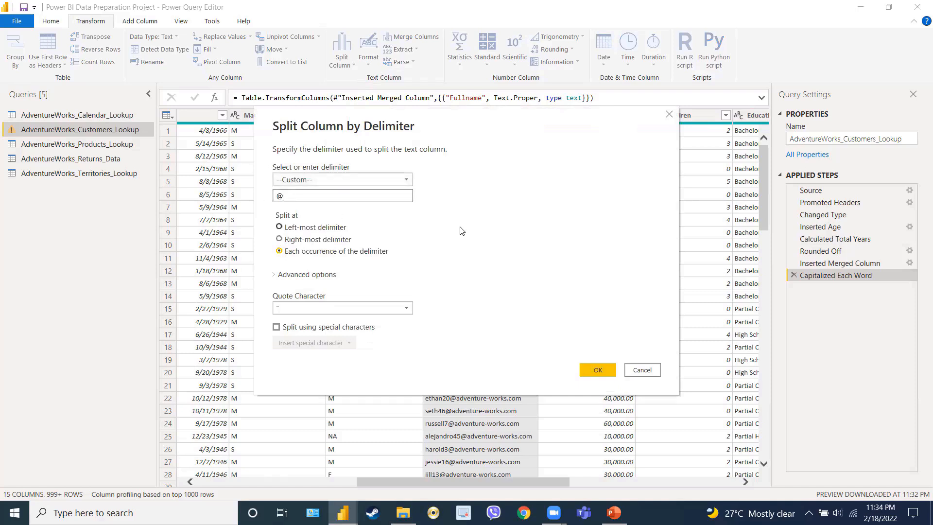
pyautogui.press('Tab')
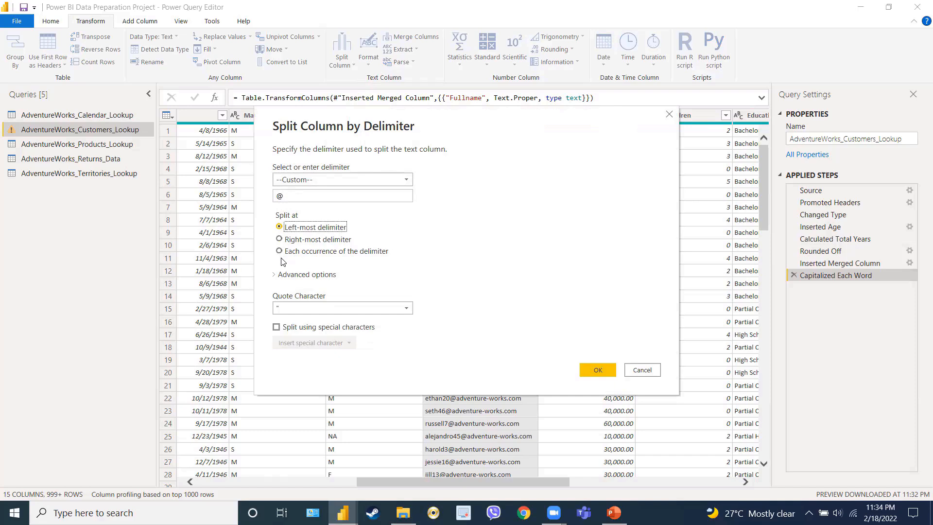
pyautogui.click(275, 275)
pyautogui.click(275, 276)
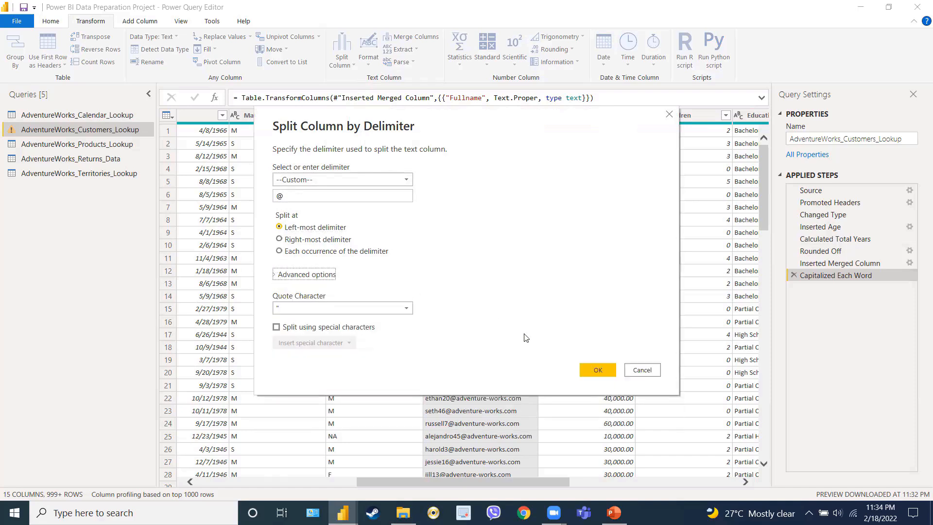
pyautogui.click(592, 372)
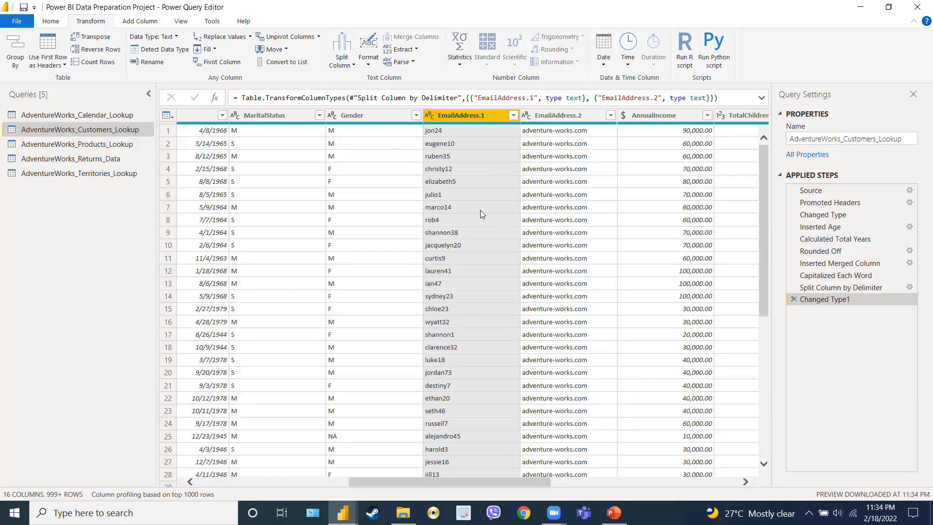
# Rename the EmailAddress.1 column as Username and the EmailAddress.2 column as Domain_Name
pyautogui.doubleClick(469, 116)
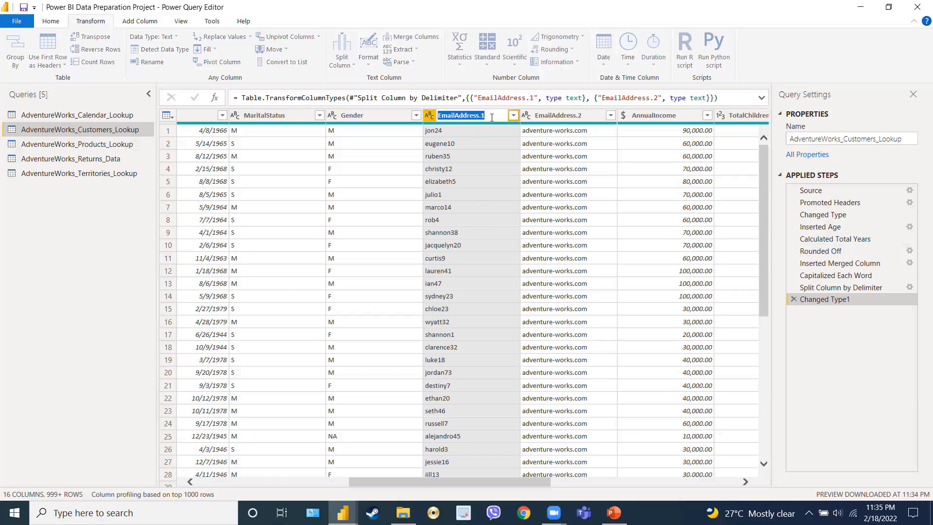
pyautogui.write('Username')
pyautogui.press('Return')
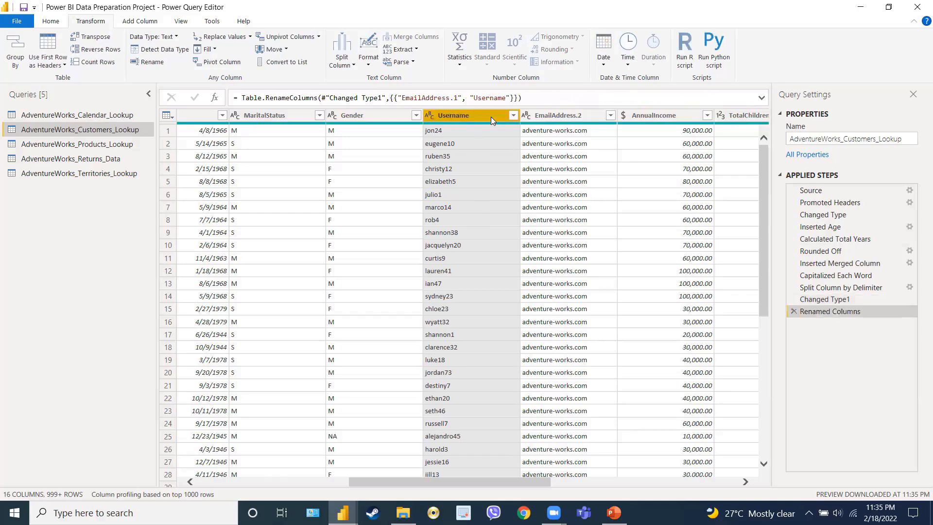
pyautogui.doubleClick(564, 116)
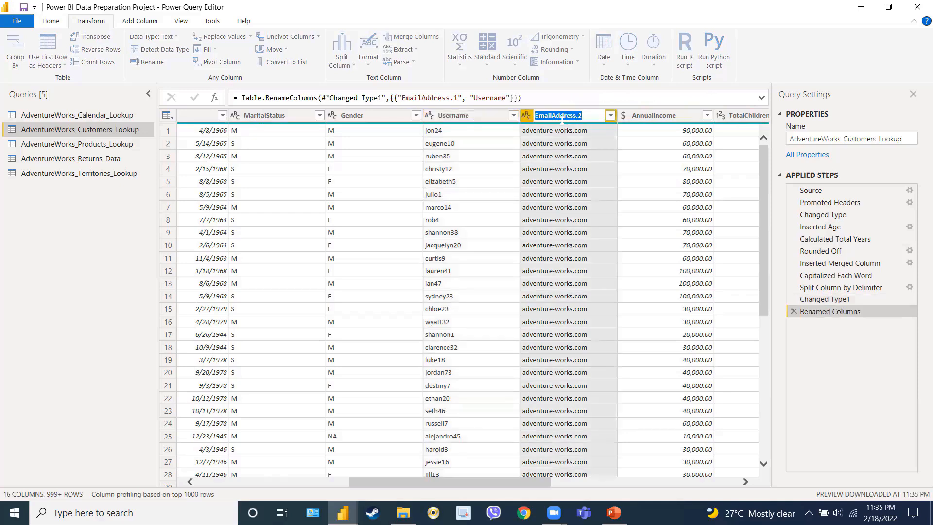
pyautogui.write('Domain_Name')
pyautogui.press('Return')
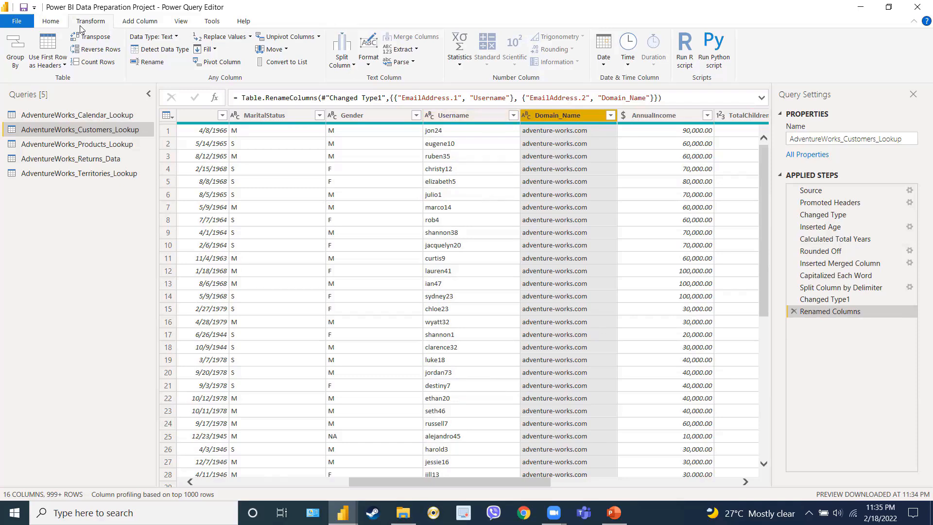
# Capitalize each word in the Domain_Name column and replace its hyphens "-" with nothing
pyautogui.click(369, 65)
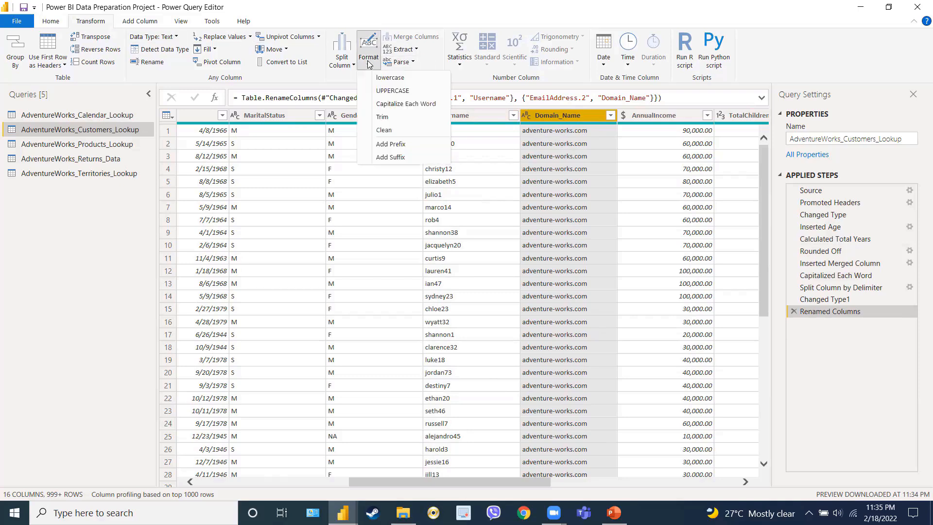
pyautogui.click(379, 104)
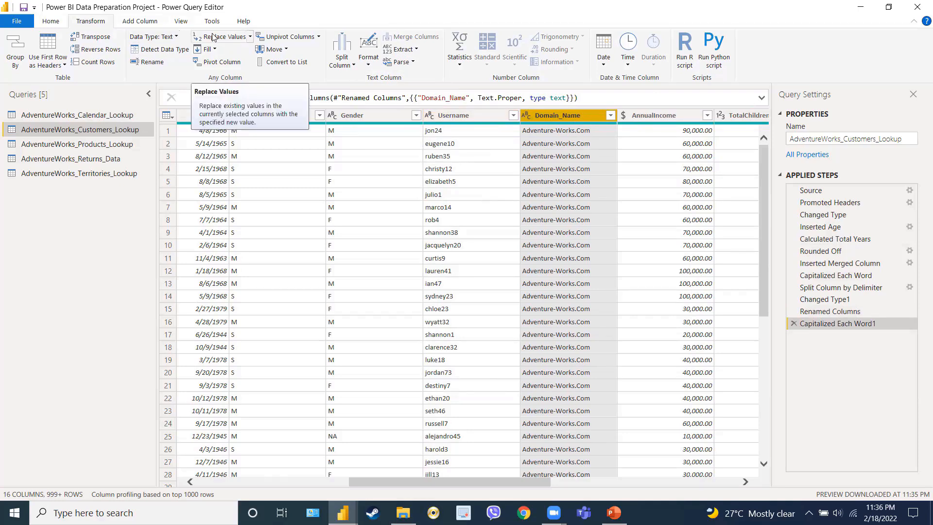
pyautogui.rightClick(598, 117)
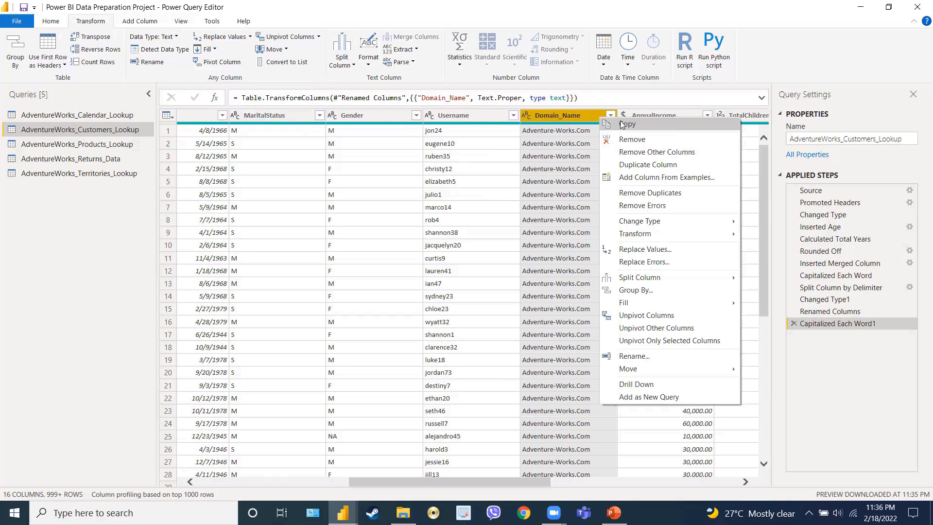
pyautogui.click(628, 250)
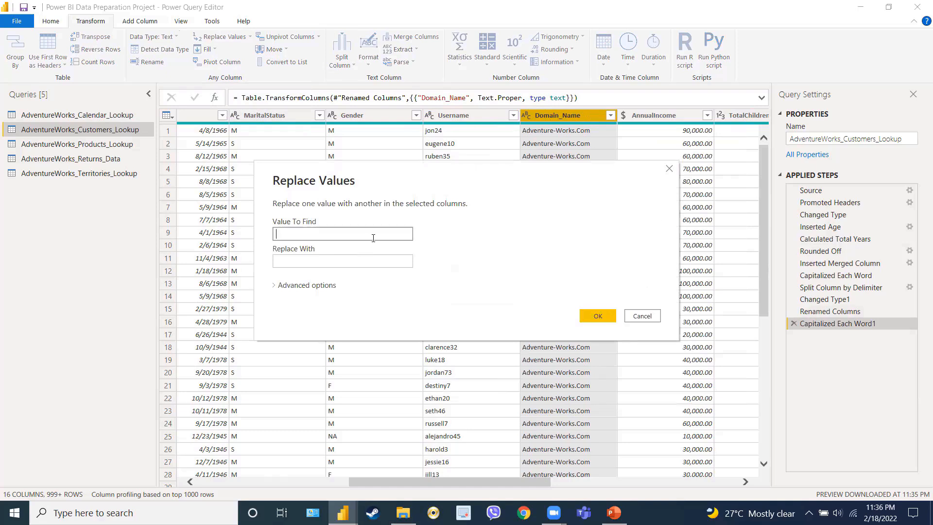
pyautogui.write('-')
pyautogui.click(590, 316)
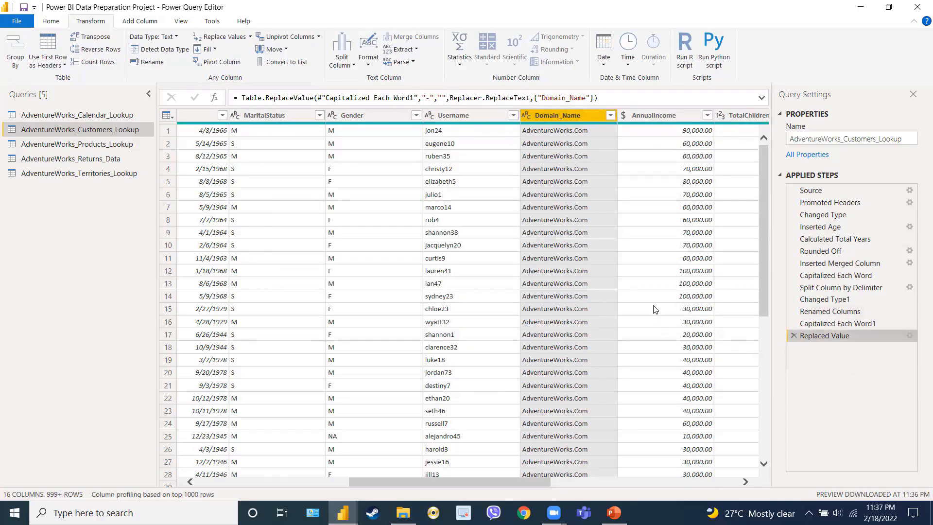
# Replace ".com" with an empty value in the Domain_Name column
pyautogui.rightClick(570, 116)
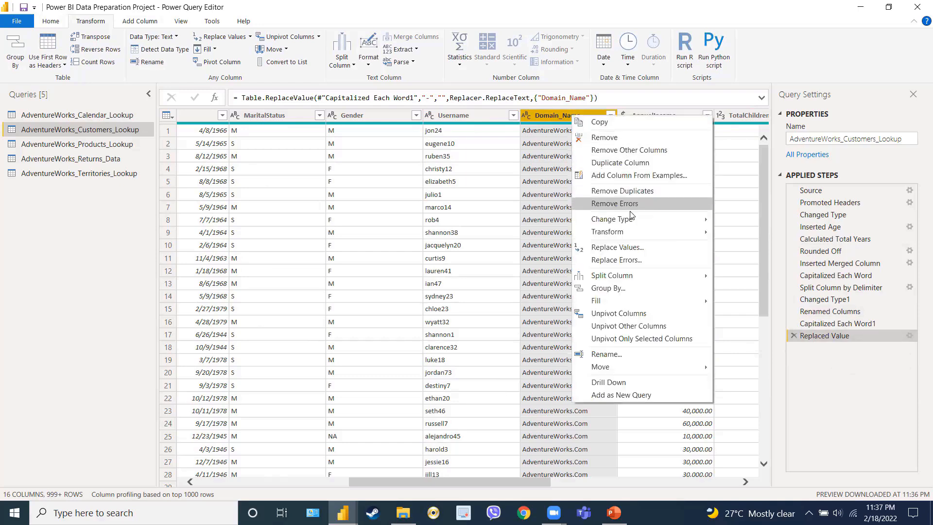
pyautogui.click(626, 252)
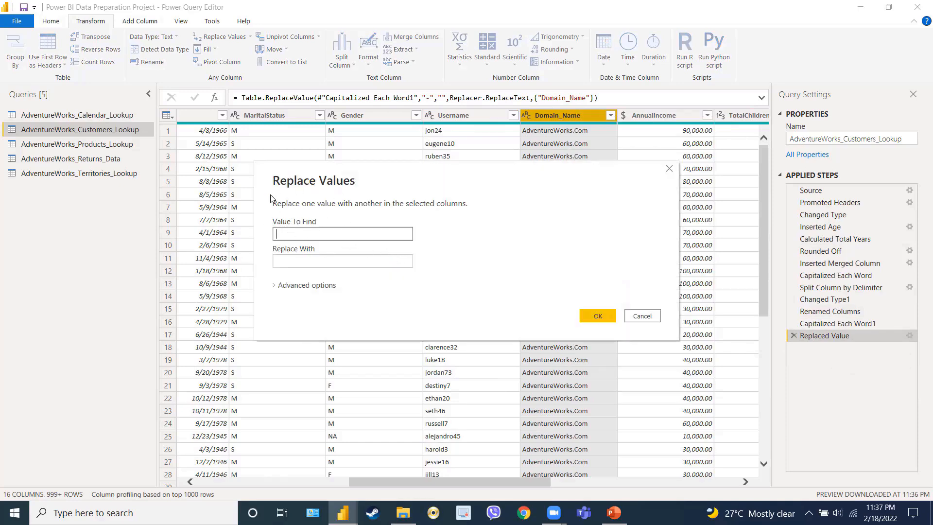
pyautogui.click(274, 232)
pyautogui.write('.com')
pyautogui.click(601, 315)
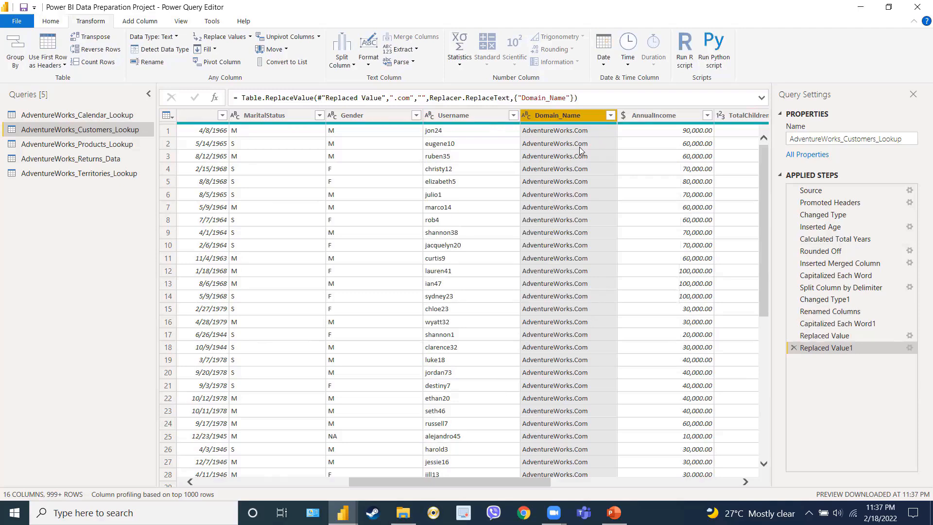
# Edit the latest replacement step of the Domain_Name column so the value to find is ".Com"
pyautogui.click(910, 348)
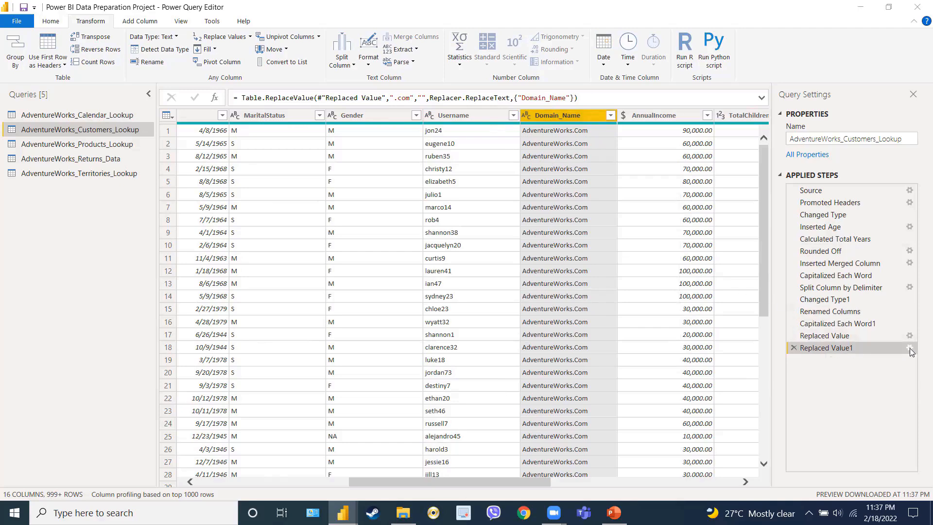
pyautogui.click(279, 234)
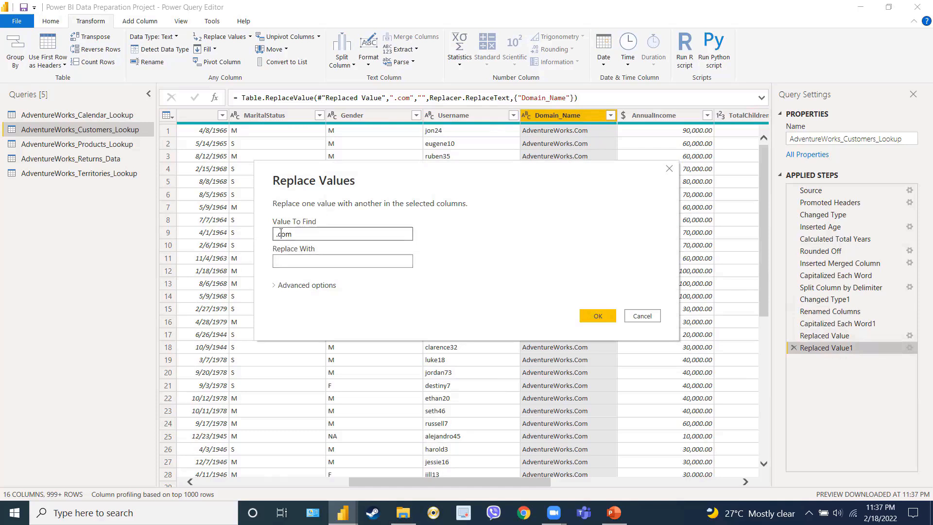
pyautogui.press('Delete')
pyautogui.write('C')
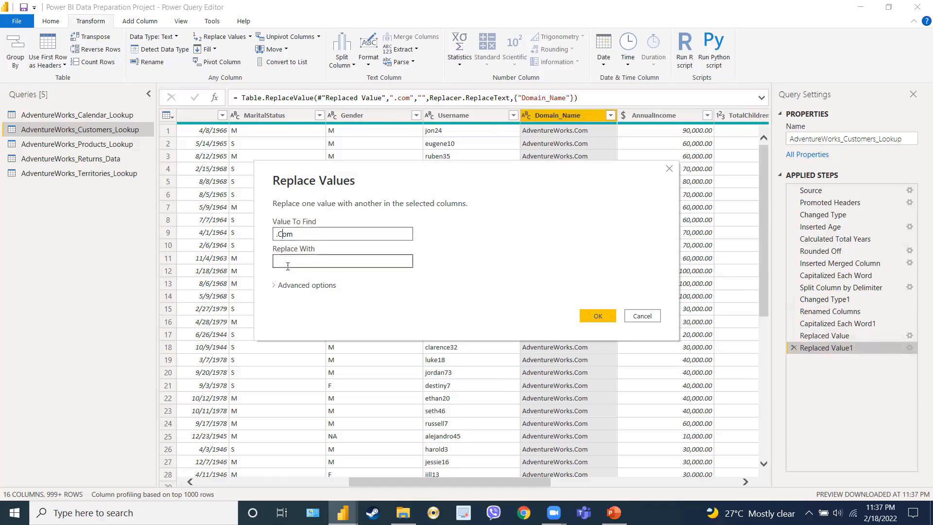
pyautogui.click(304, 235)
pyautogui.click(584, 316)
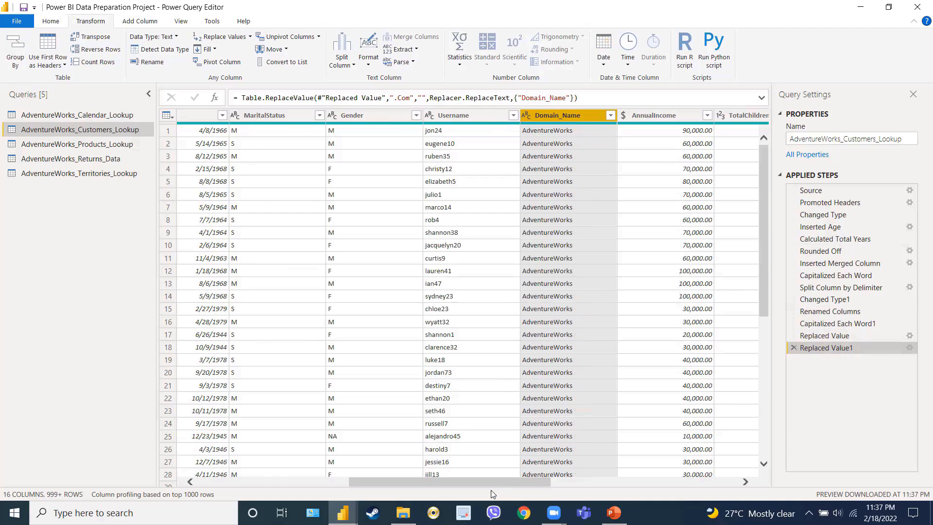
pyautogui.moveTo(491, 482); pyautogui.dragTo(320, 498)
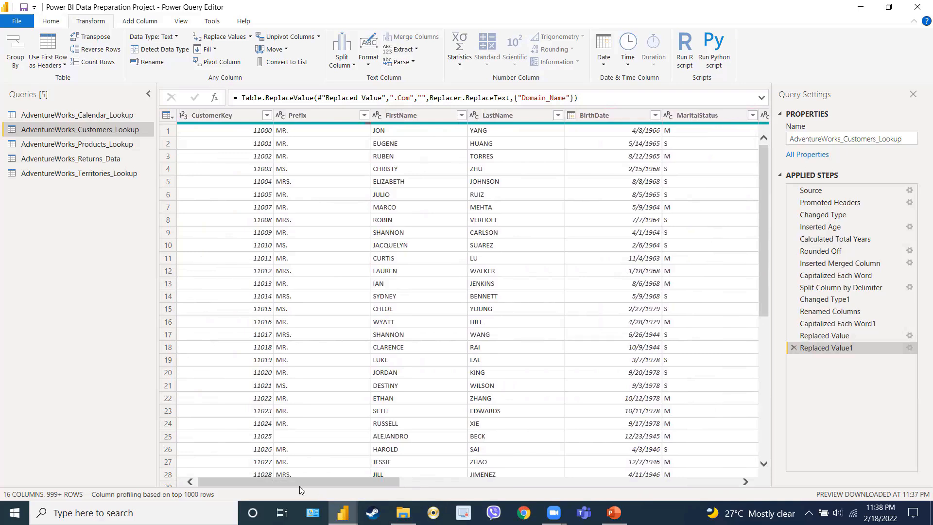
# In the AdventureWorks_Products_Lookup query, add a new column that multiplies ProductPrice by 0.9
pyautogui.click(77, 145)
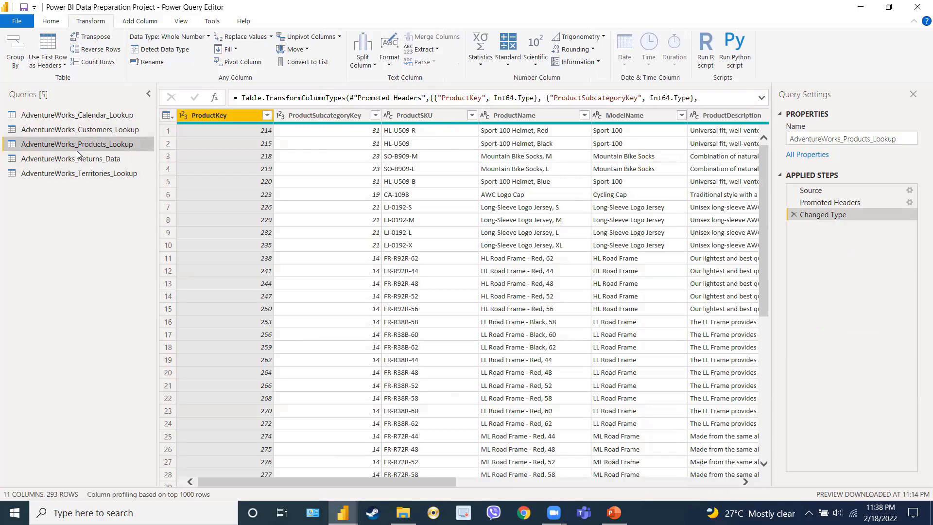
pyautogui.moveTo(243, 481); pyautogui.dragTo(540, 485)
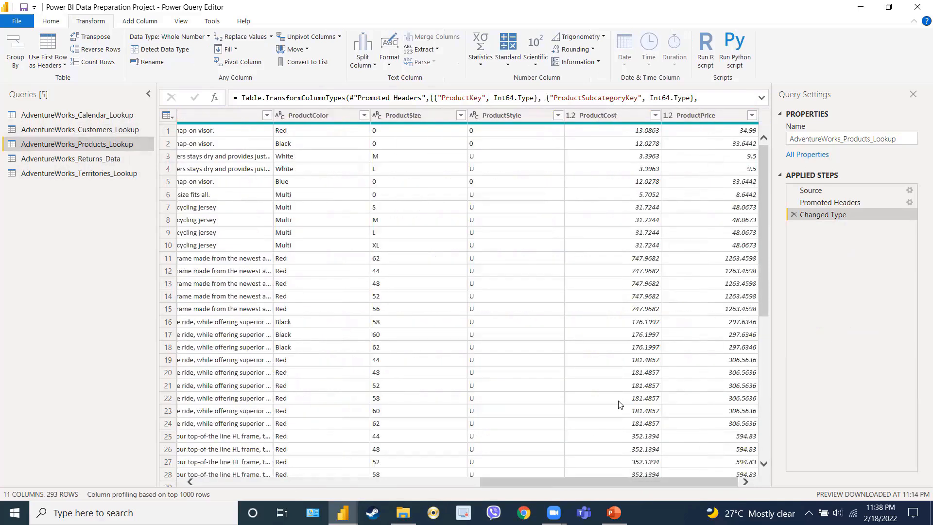
pyautogui.click(730, 119)
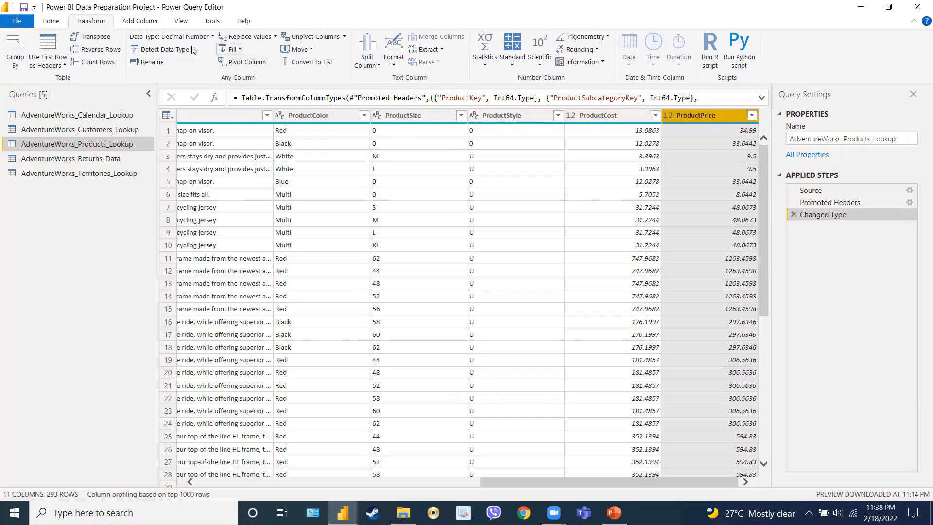
pyautogui.click(140, 21)
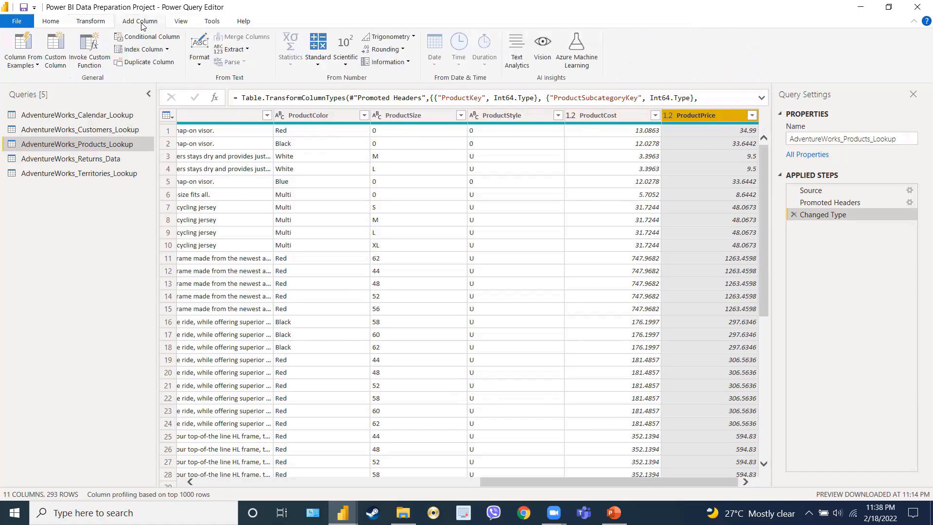
pyautogui.click(317, 65)
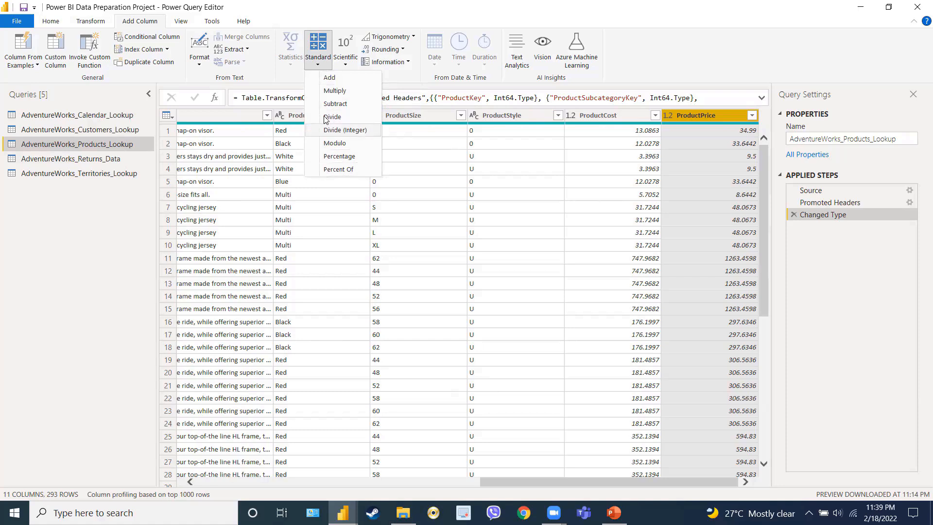
pyautogui.click(333, 91)
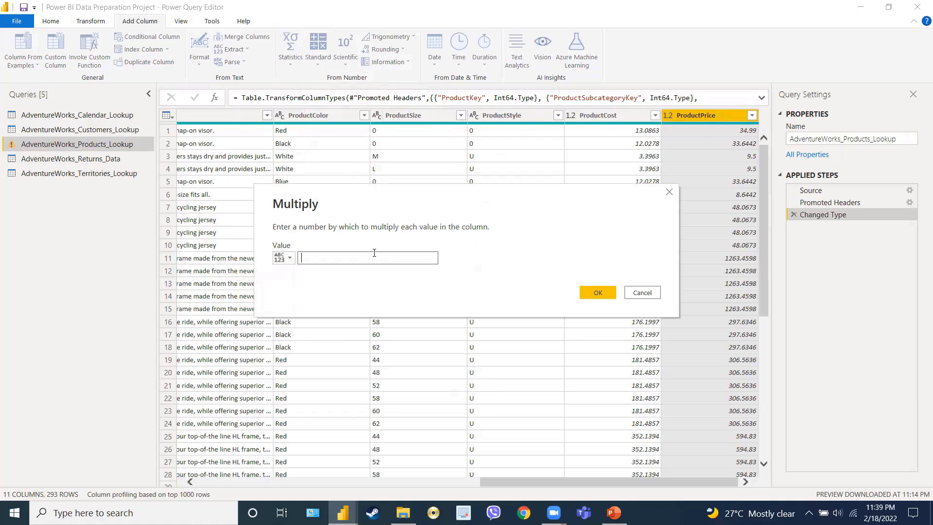
pyautogui.write('.9')
pyautogui.click(595, 292)
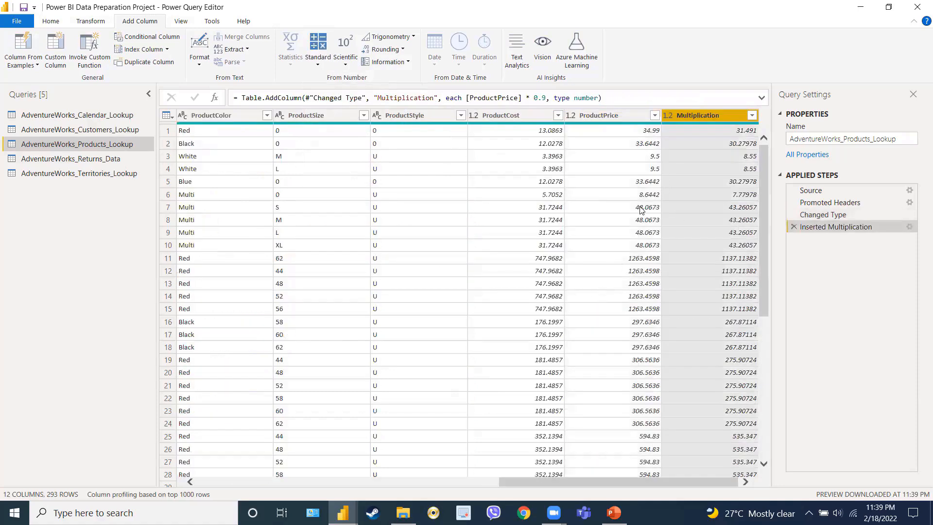
# Rename the new multiplication column as Discounted_Price
pyautogui.doubleClick(704, 115)
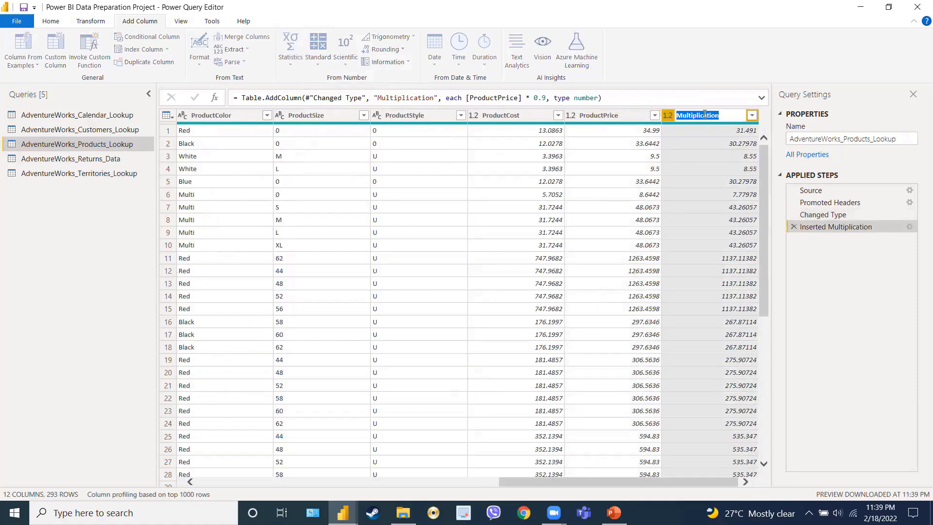
pyautogui.write('Discounted_Price')
pyautogui.press('Return')
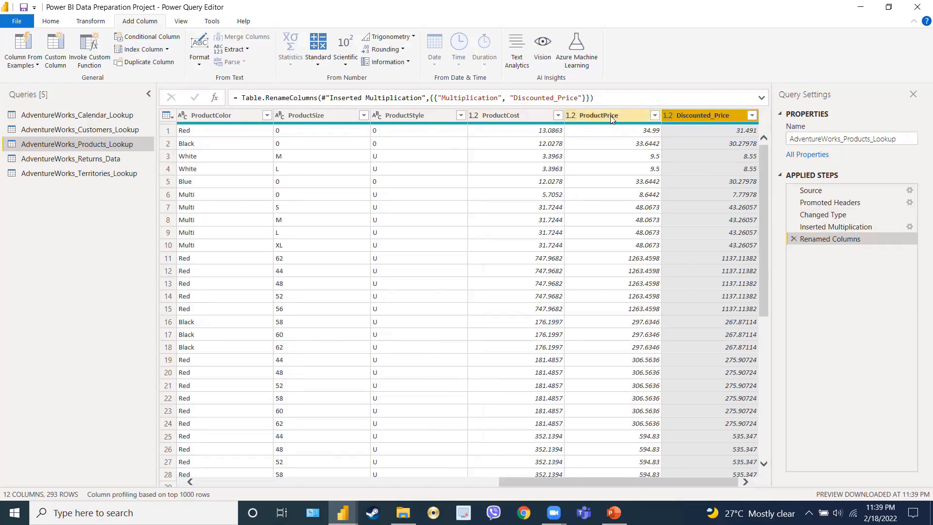
# Round the existing ProductCost, ProductPrice and Discounted_Price columns to 2 decimal places
pyautogui.click(532, 116)
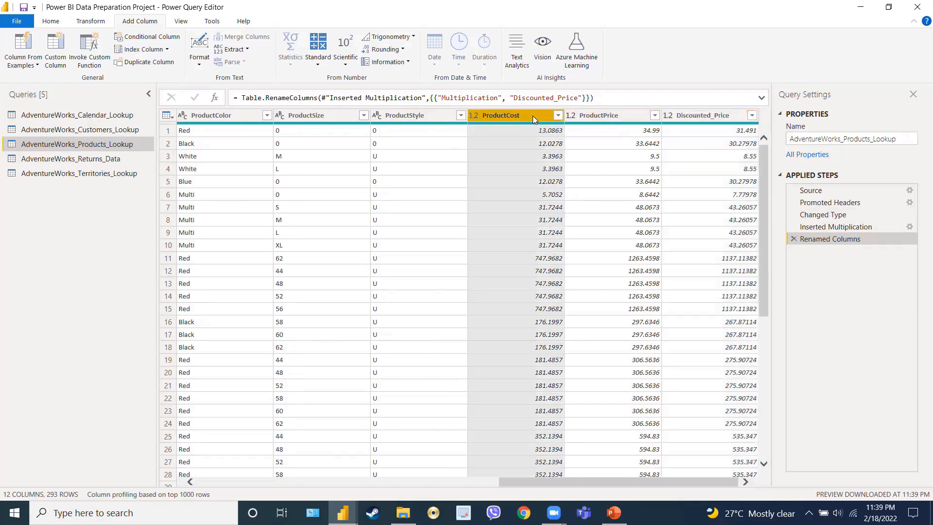
pyautogui.click(611, 116)
pyautogui.click(694, 115)
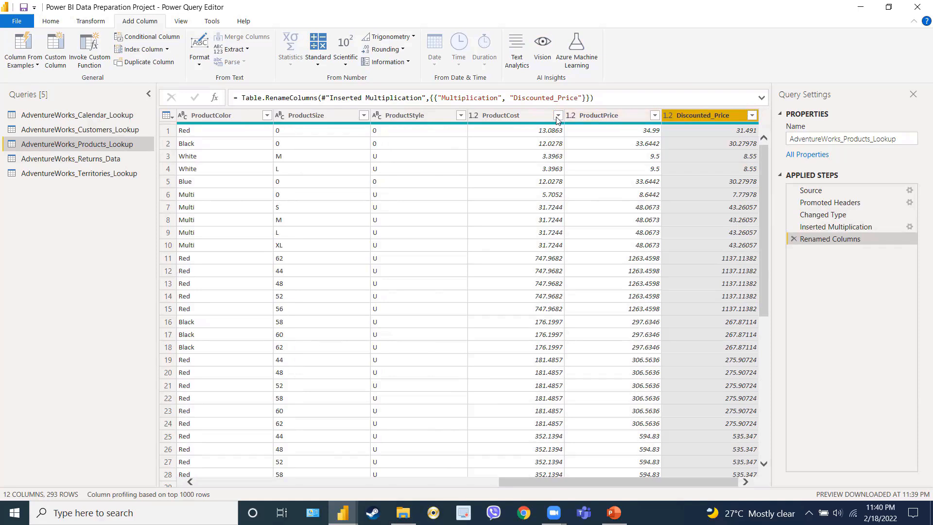
pyautogui.keyDown('ctrl'); pyautogui.click(521, 114); pyautogui.keyUp('ctrl')
pyautogui.keyDown('ctrl'); pyautogui.click(597, 115); pyautogui.keyUp('ctrl')
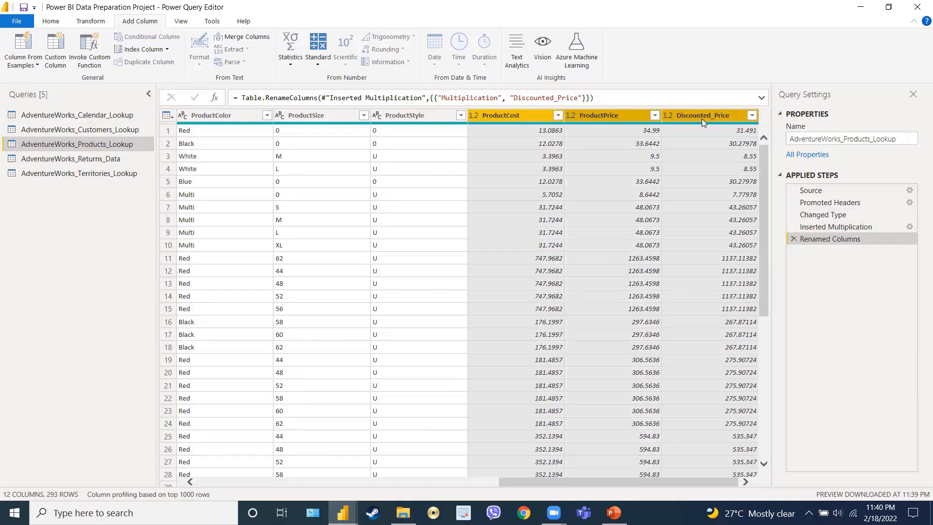
pyautogui.click(103, 24)
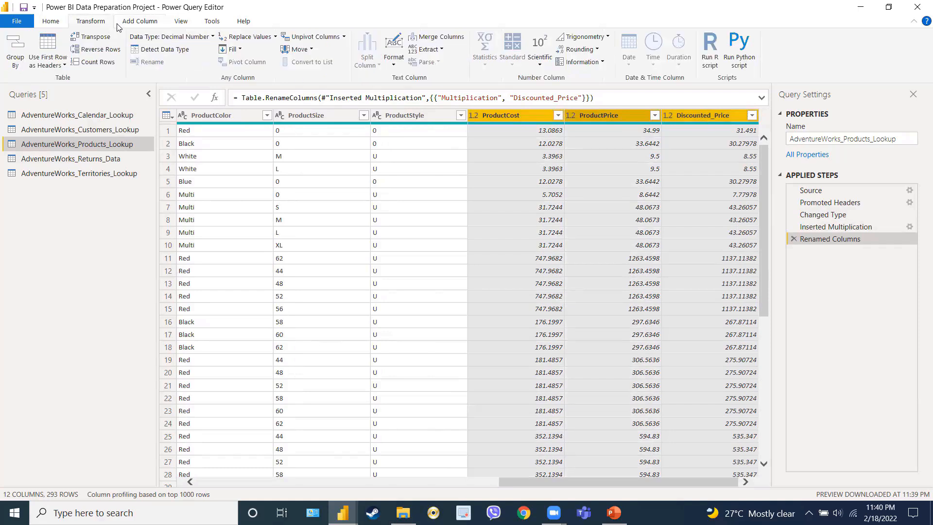
pyautogui.click(597, 50)
pyautogui.click(585, 90)
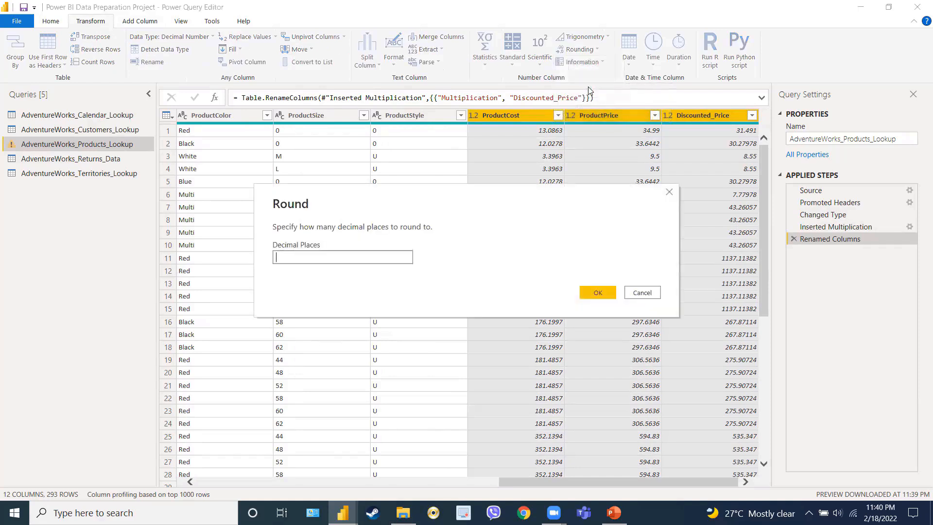
pyautogui.write('2')
pyautogui.click(597, 292)
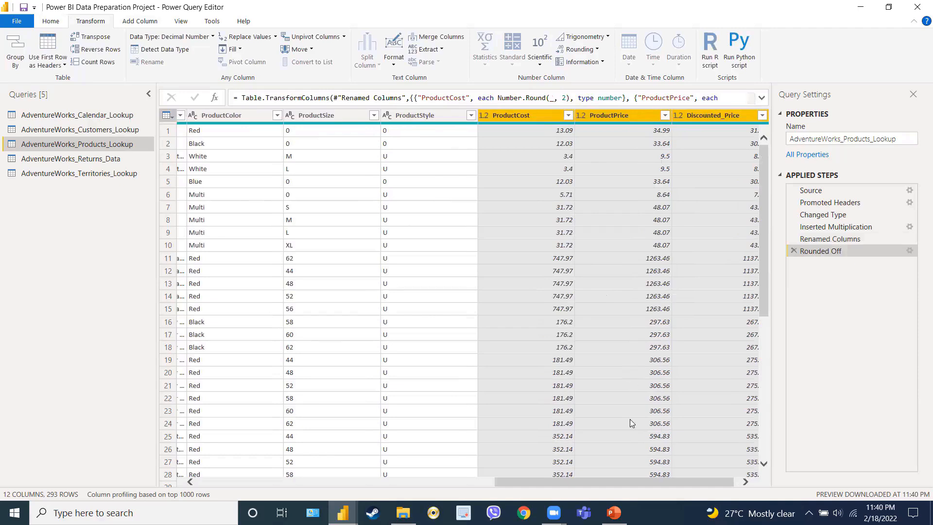
# Count the distinct values in the ProductColor column and remove that calculation step from the query
pyautogui.moveTo(625, 484); pyautogui.dragTo(533, 487)
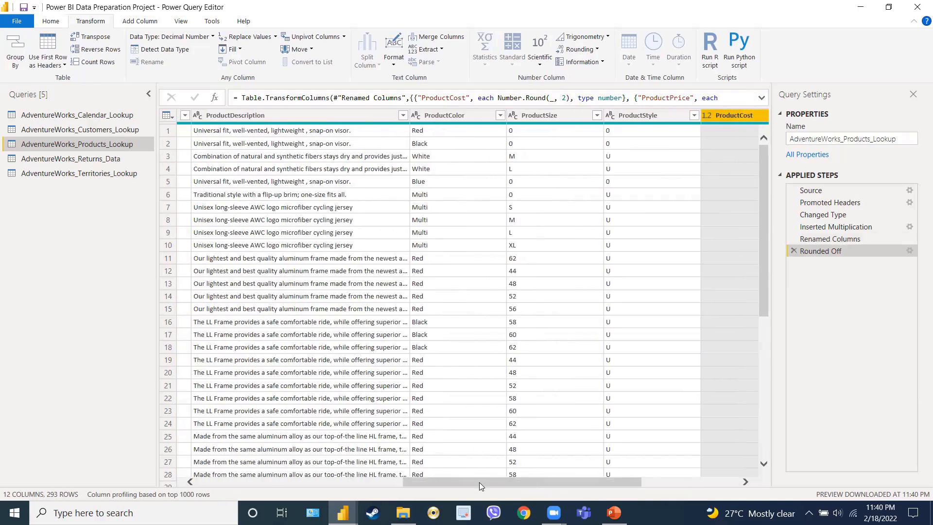
pyautogui.moveTo(479, 481); pyautogui.dragTo(467, 487)
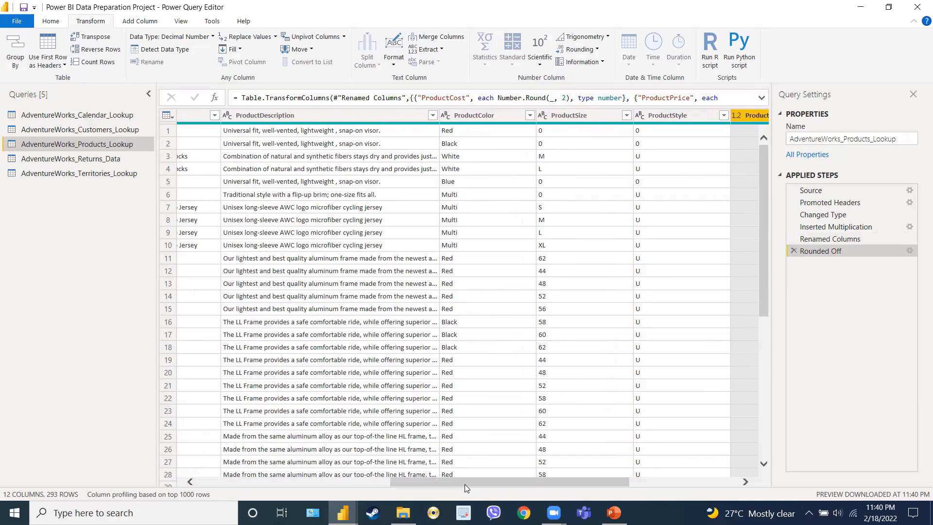
pyautogui.click(481, 115)
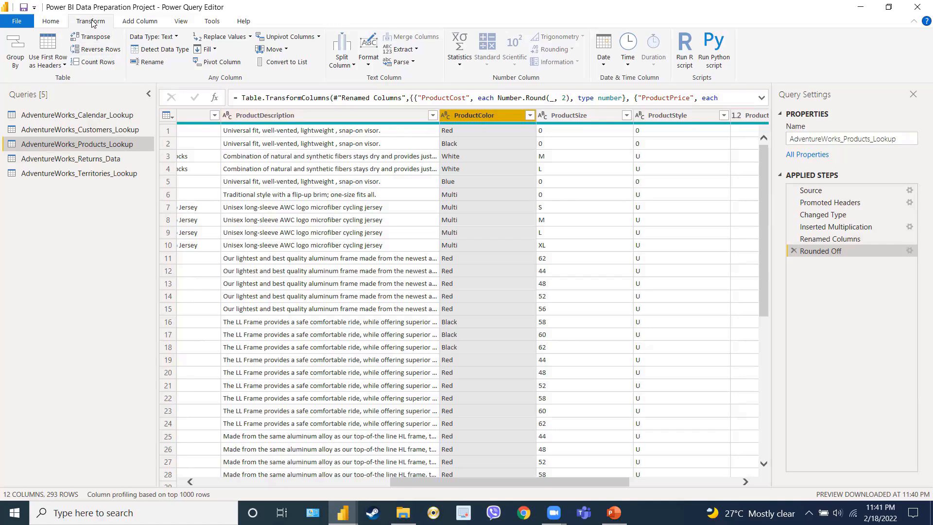
pyautogui.click(458, 65)
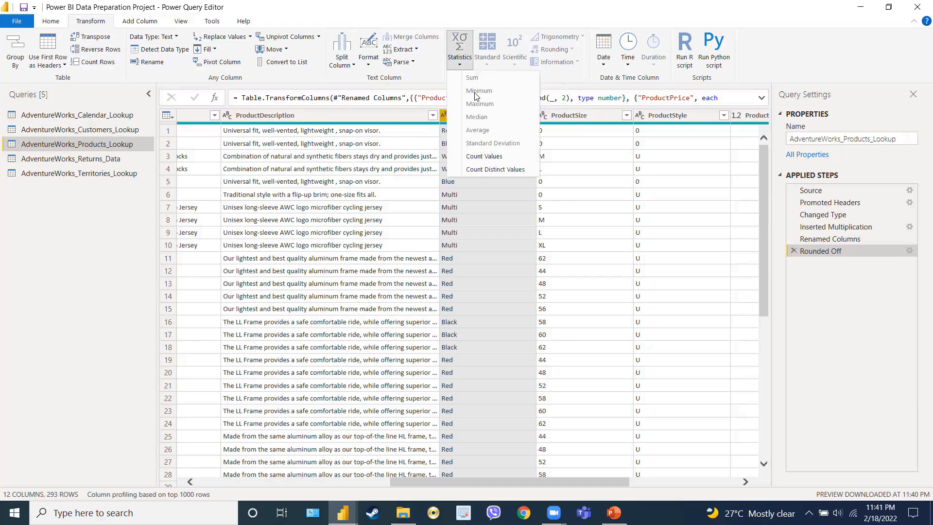
pyautogui.click(480, 171)
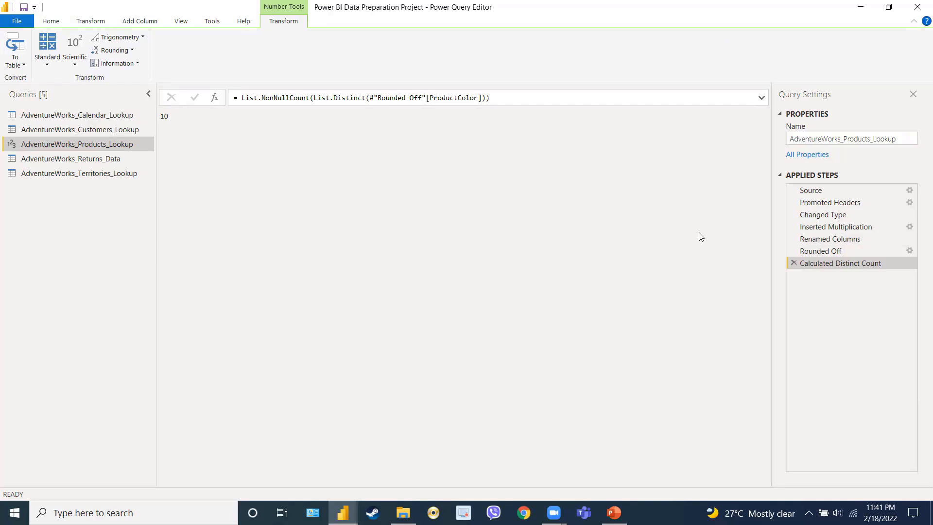
pyautogui.click(794, 263)
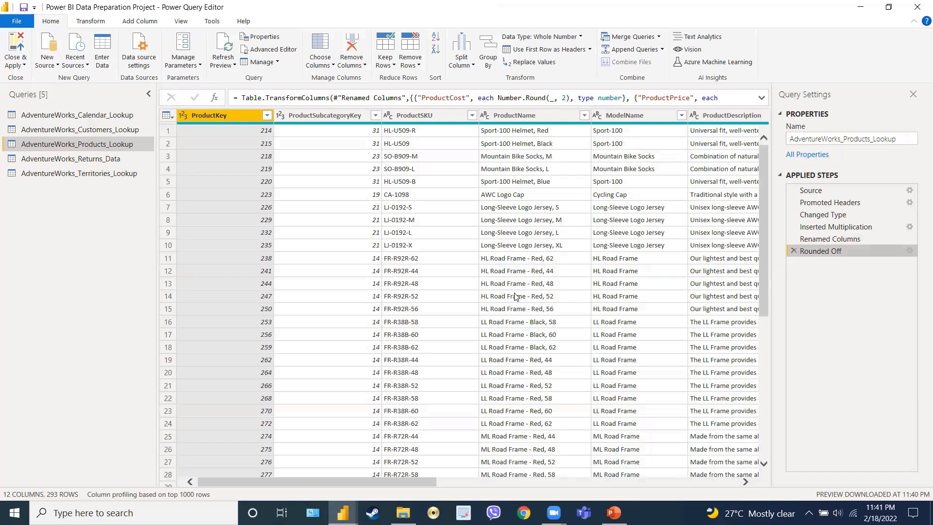
pyautogui.moveTo(394, 485); pyautogui.dragTo(614, 486)
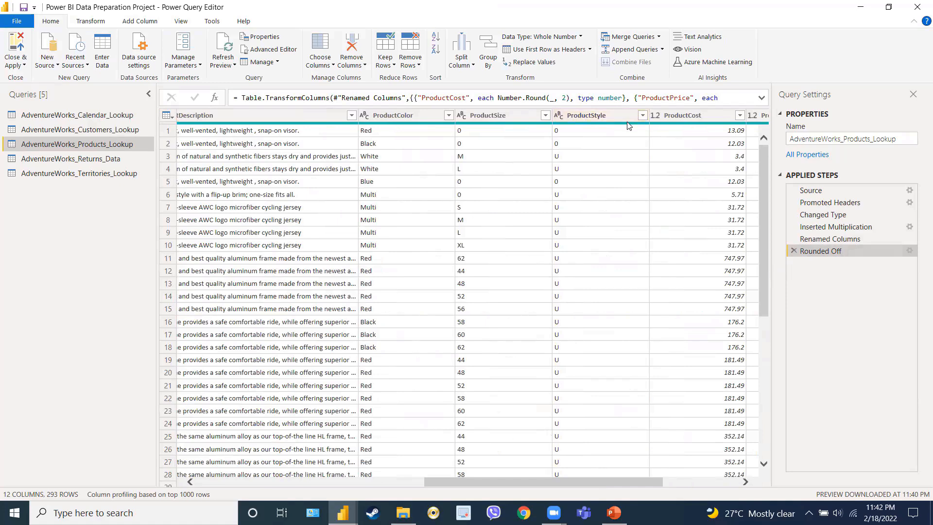
# Review the distinct values in the ProductSize and ProductStyle columns of the products query
pyautogui.scroll(-2, 611, 235)
pyautogui.scroll(2, 612, 234)
pyautogui.click(545, 116)
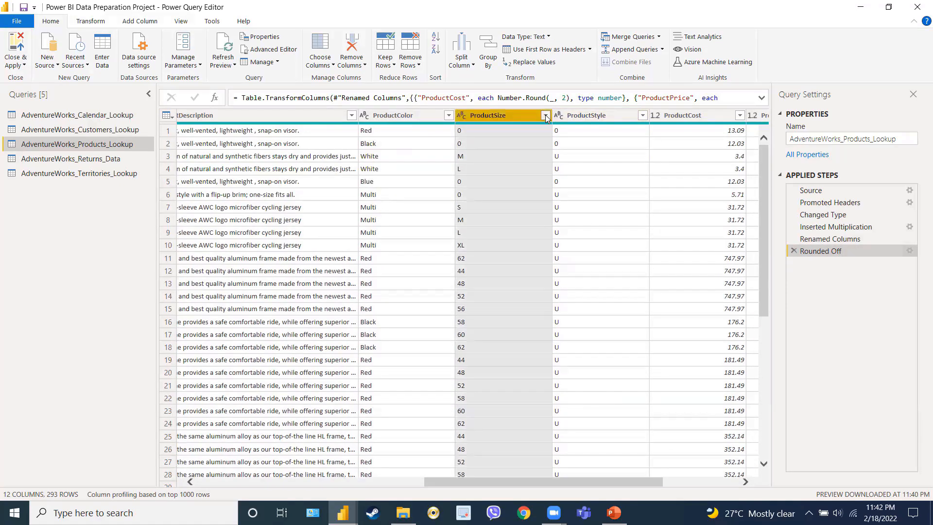
pyautogui.click(546, 117)
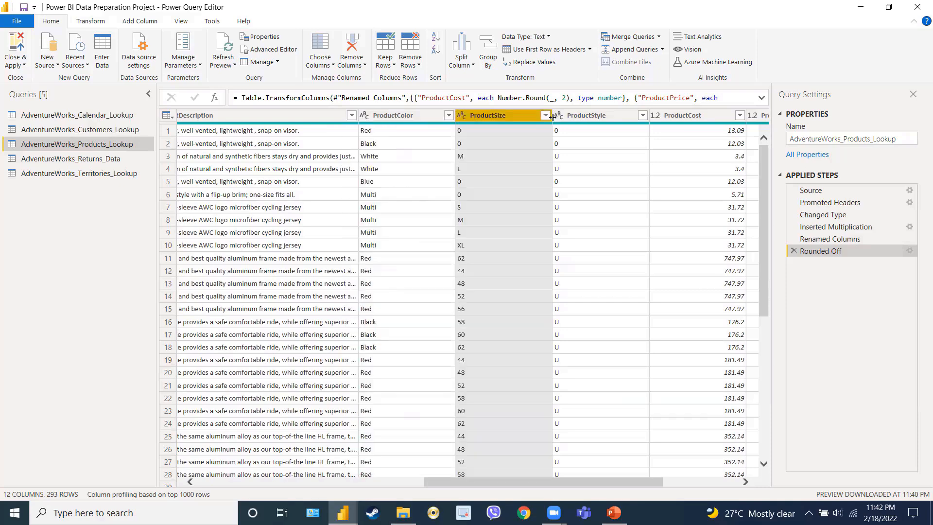
pyautogui.click(643, 116)
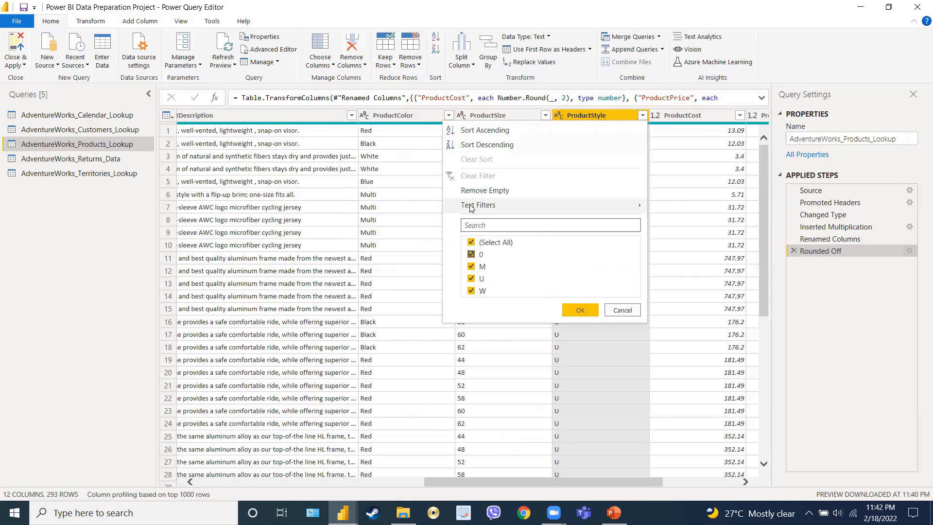
pyautogui.click(615, 311)
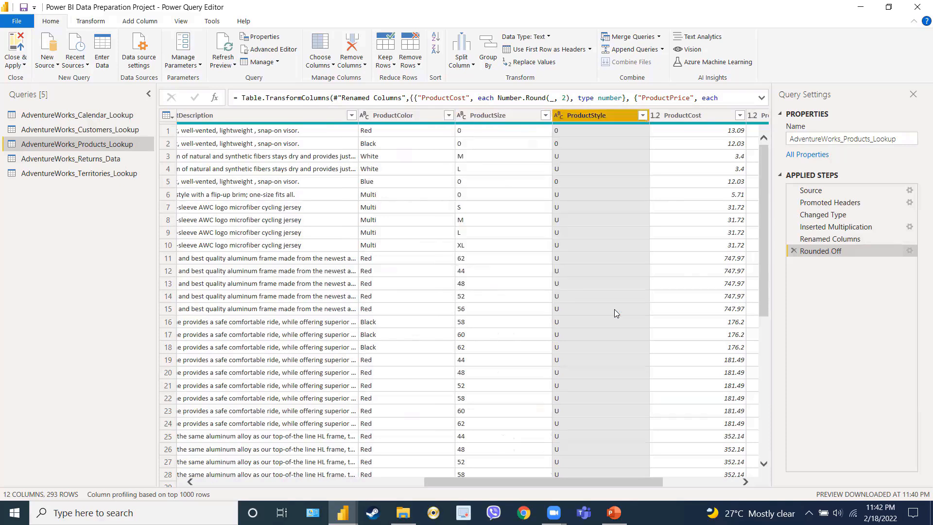
# Replace the value 0 with N/A in the ProductStyle column and check the column's distinct values
pyautogui.rightClick(603, 115)
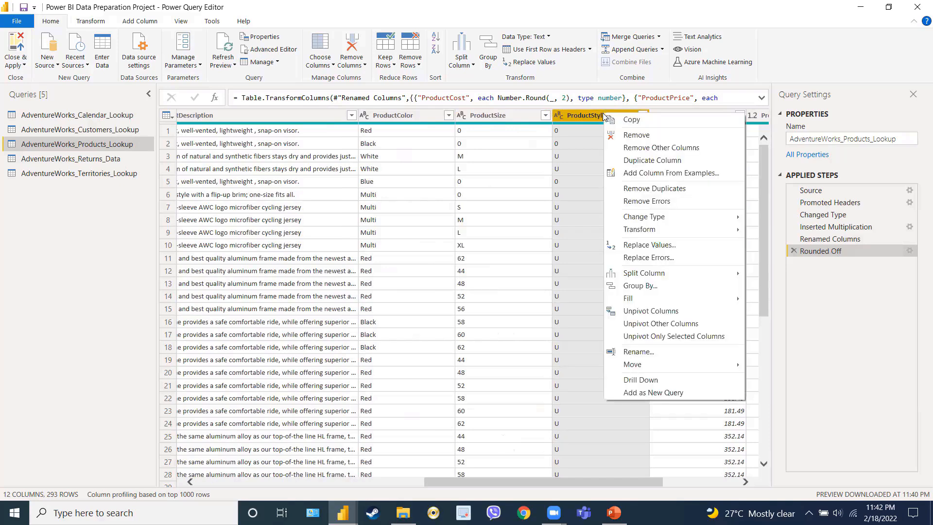
pyautogui.click(645, 245)
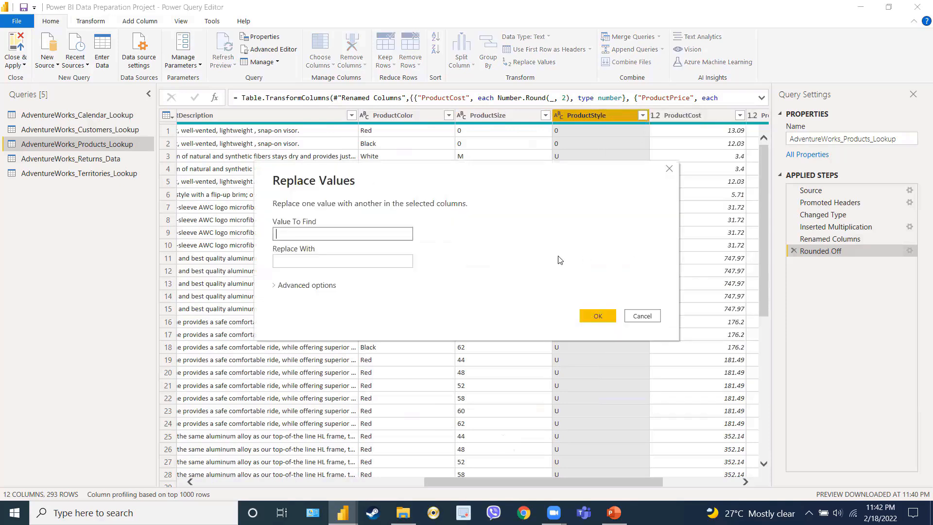
pyautogui.write('0')
pyautogui.click(390, 257)
pyautogui.write('N')
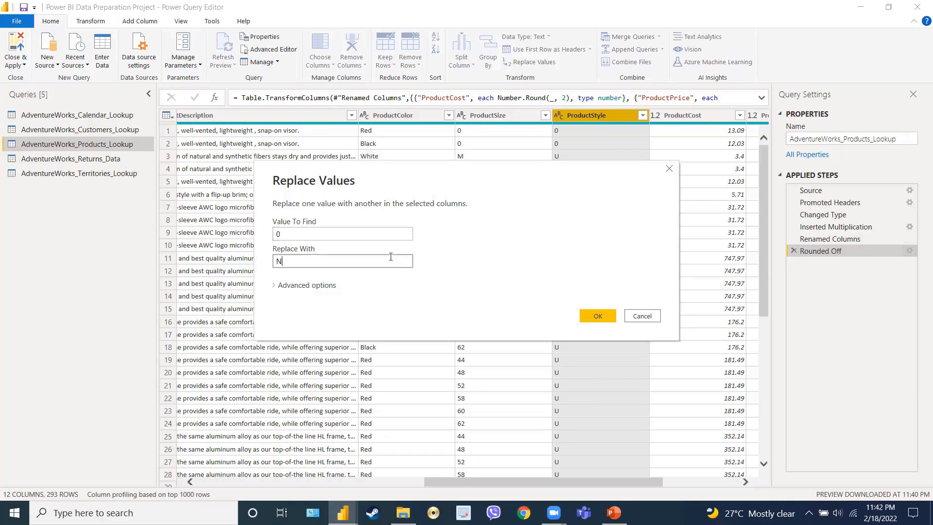
pyautogui.write('/A')
pyautogui.click(597, 316)
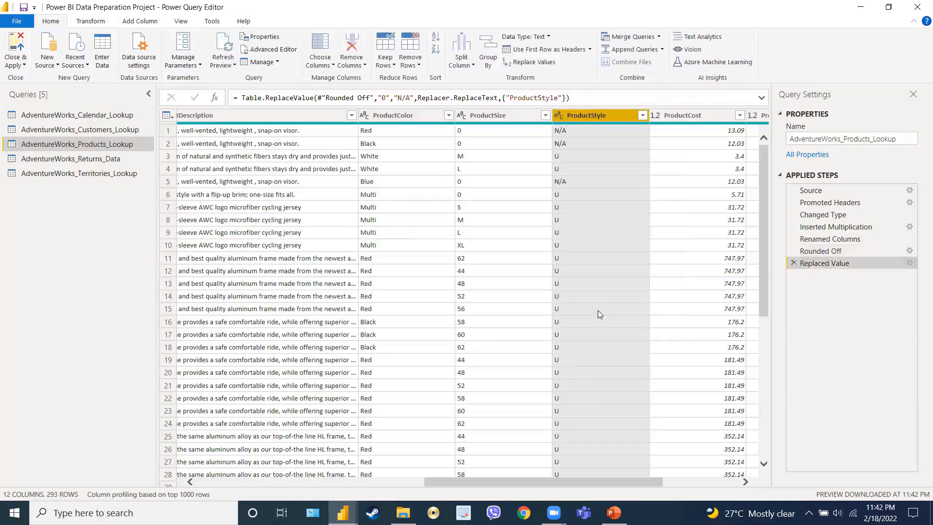
pyautogui.click(642, 115)
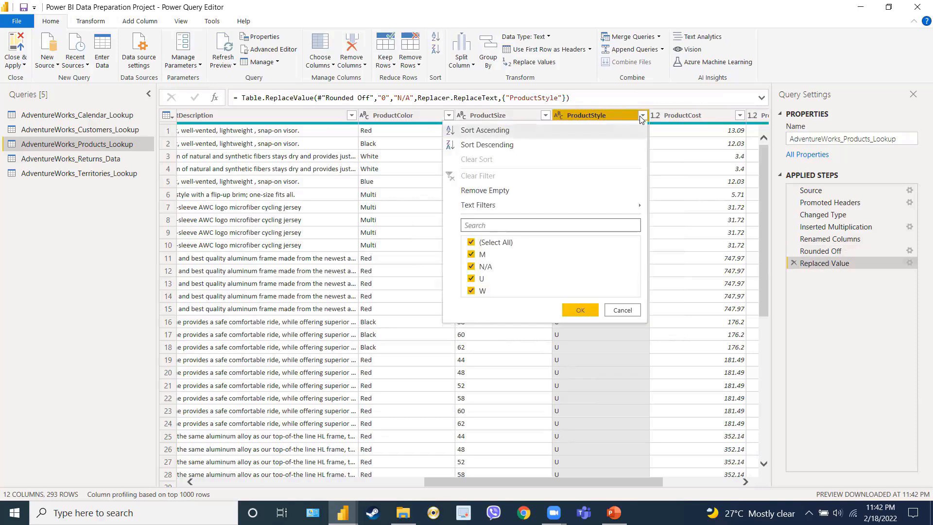
pyautogui.click(641, 116)
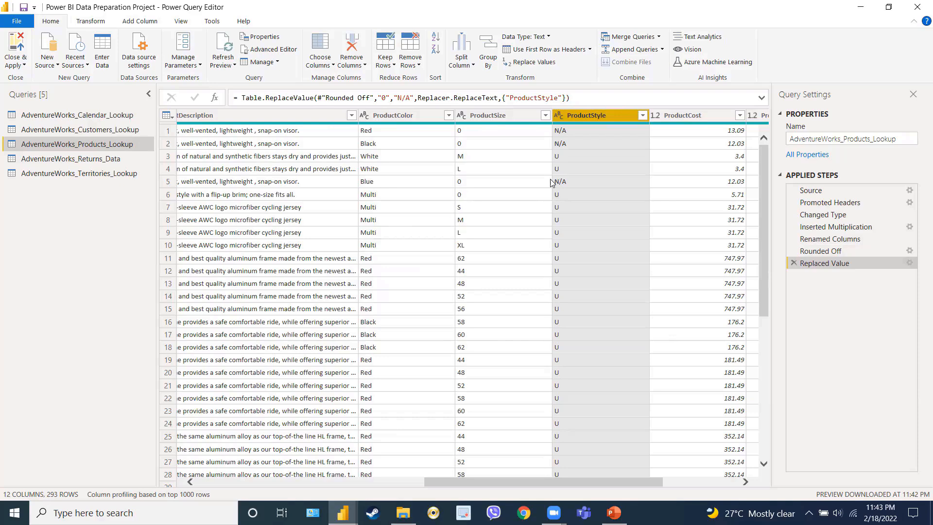
# In the AdventureWorks_Returns_Data query, load and review the complete list of distinct ReturnQuantity values
pyautogui.click(105, 163)
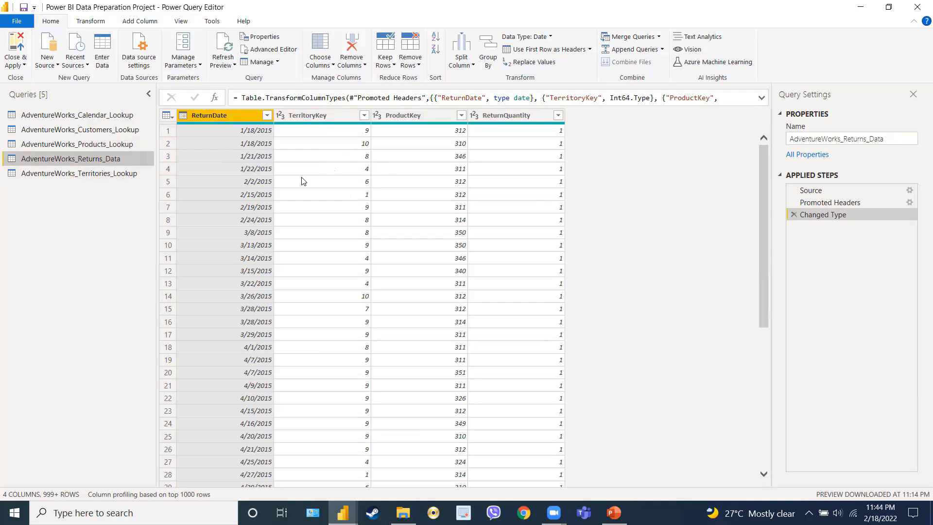
pyautogui.click(538, 119)
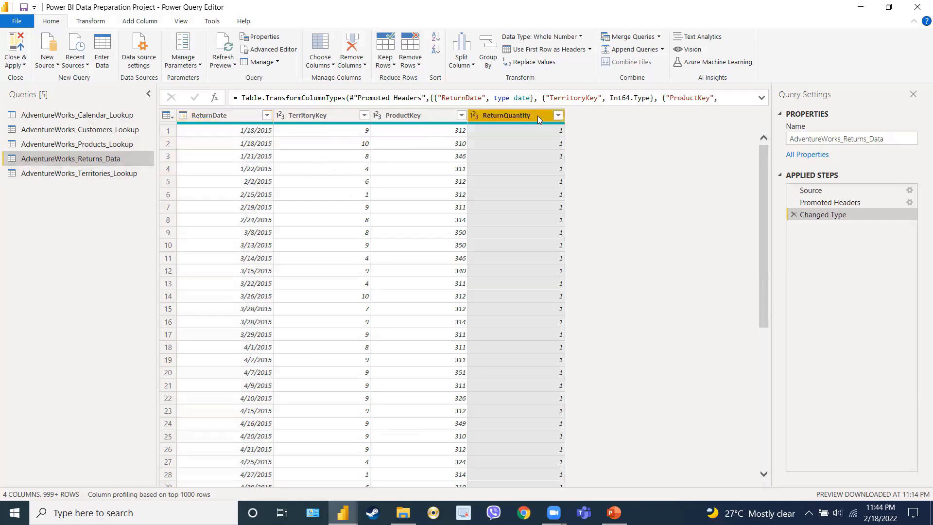
pyautogui.click(558, 116)
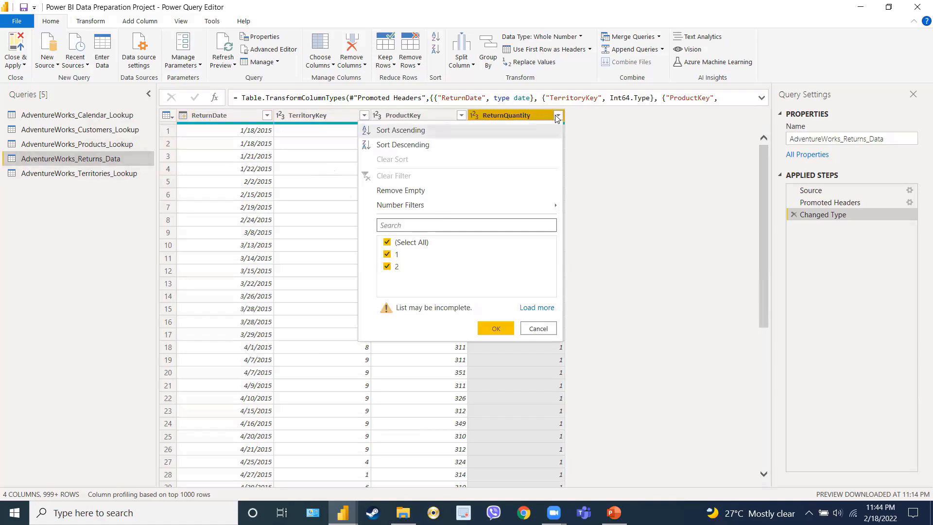
pyautogui.click(534, 308)
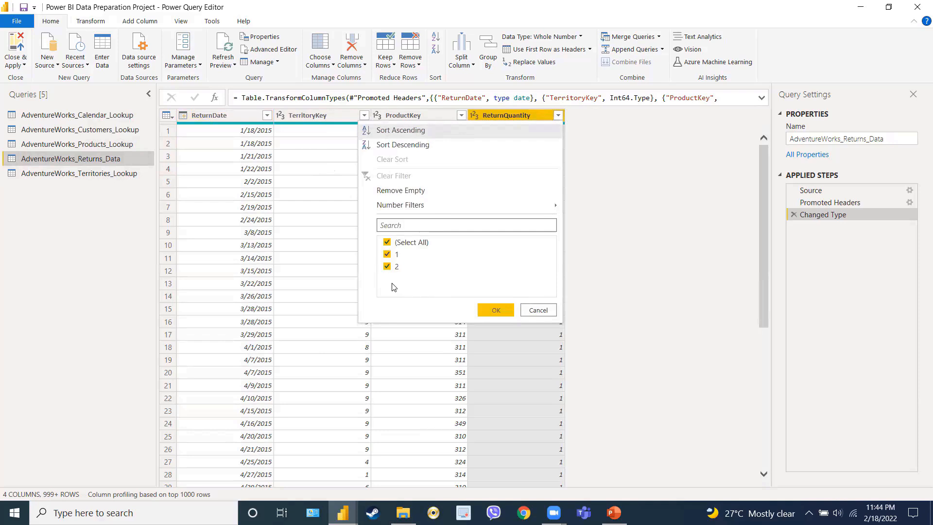
pyautogui.click(528, 310)
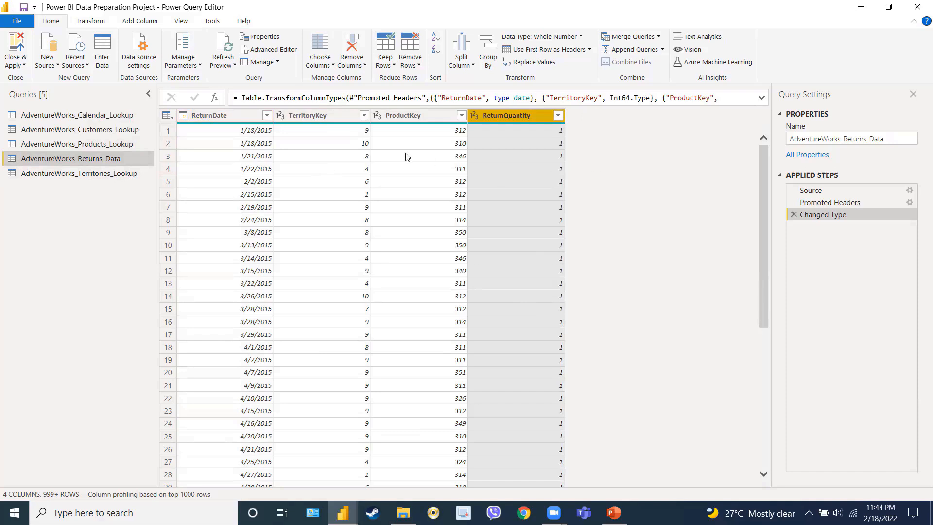
# Start a conditional column named Status in the AdventureWorks_Returns_Data query
pyautogui.click(143, 24)
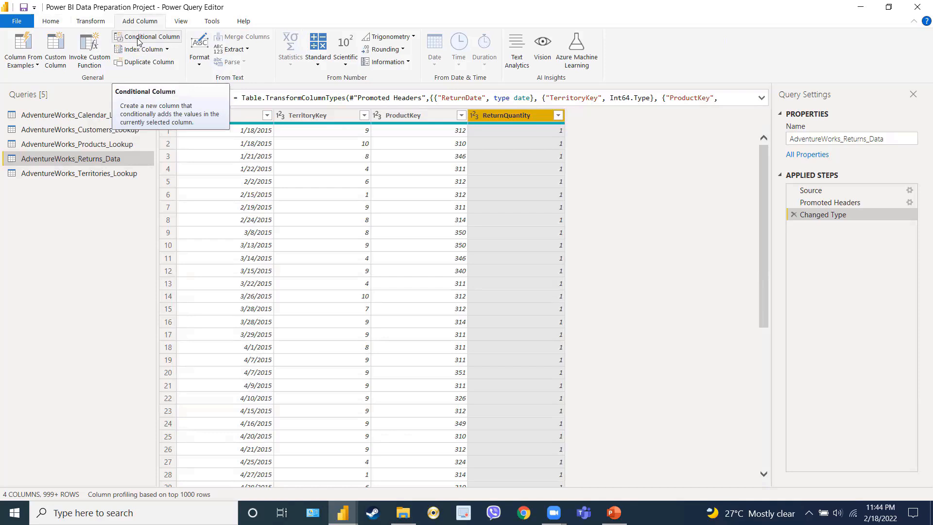
pyautogui.click(139, 42)
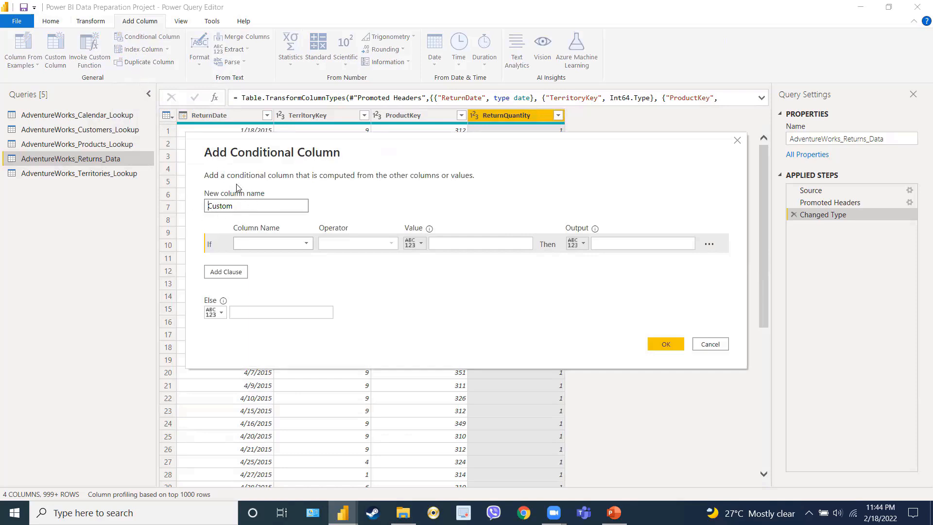
pyautogui.moveTo(260, 210); pyautogui.dragTo(183, 207)
pyautogui.press('BackSpace')
pyautogui.write('Status')
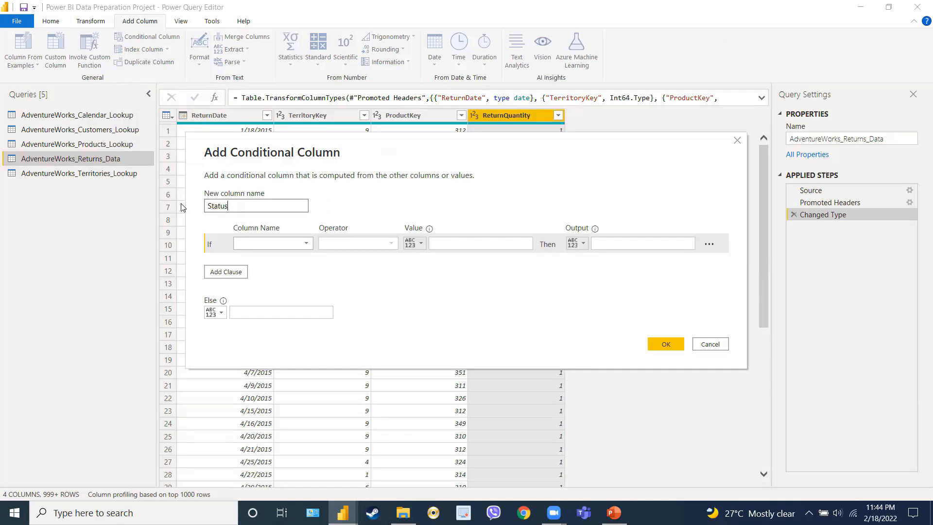
# Set the first Status condition to output Single Item when ReturnQuantity equals 1
pyautogui.click(260, 247)
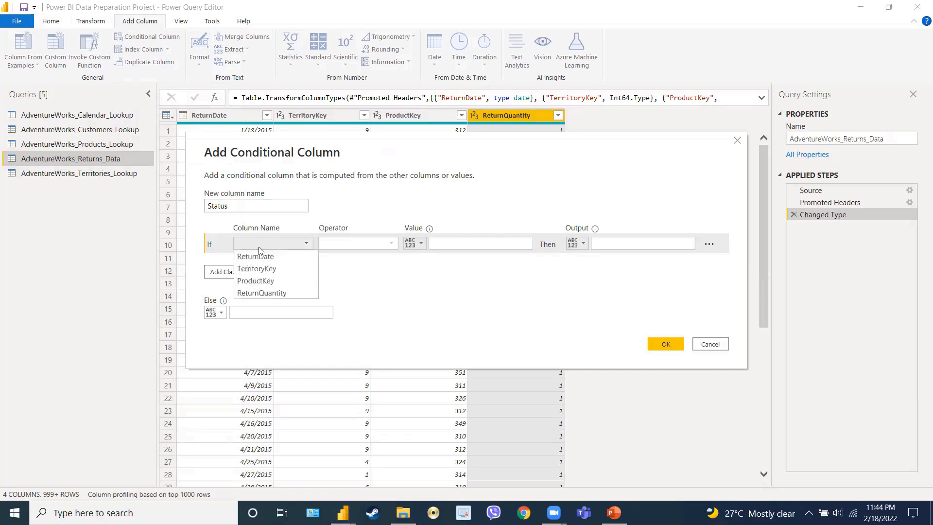
pyautogui.click(264, 293)
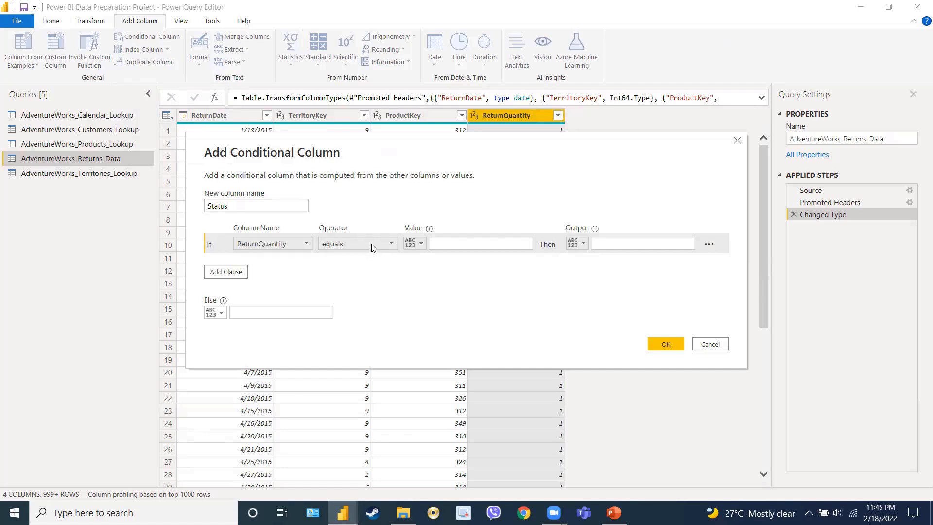
pyautogui.click(457, 246)
pyautogui.write('1')
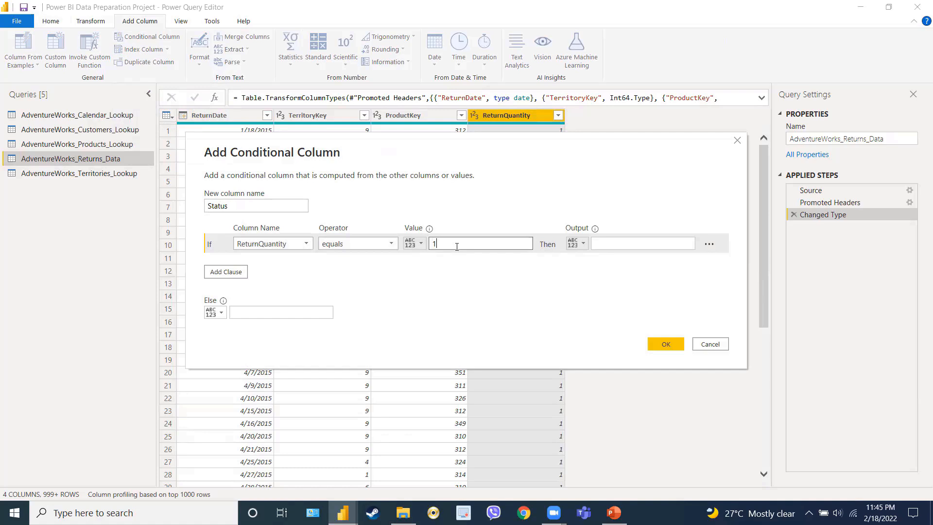
pyautogui.click(603, 244)
pyautogui.write('Single Item')
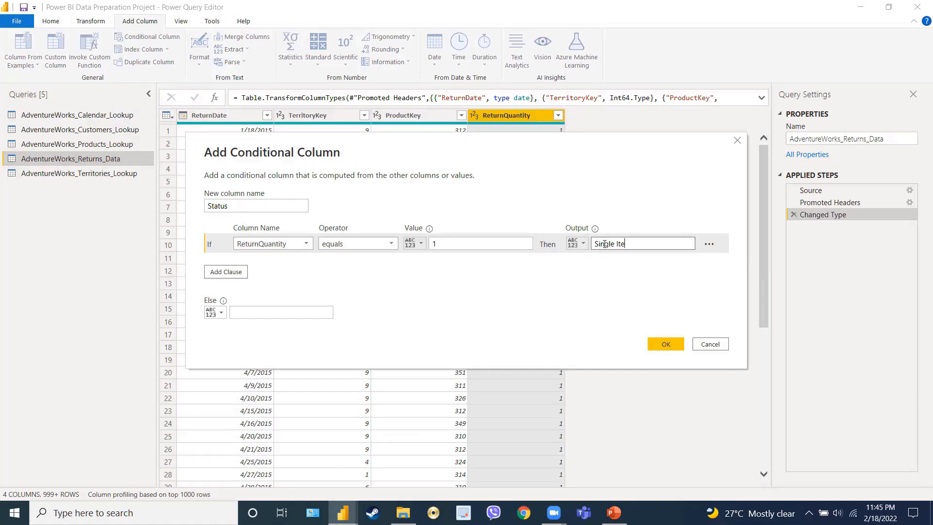
# Add an else-if clause that outputs Multiple Items when ReturnQuantity is greater than or equal to 2
pyautogui.click(240, 275)
pyautogui.click(270, 263)
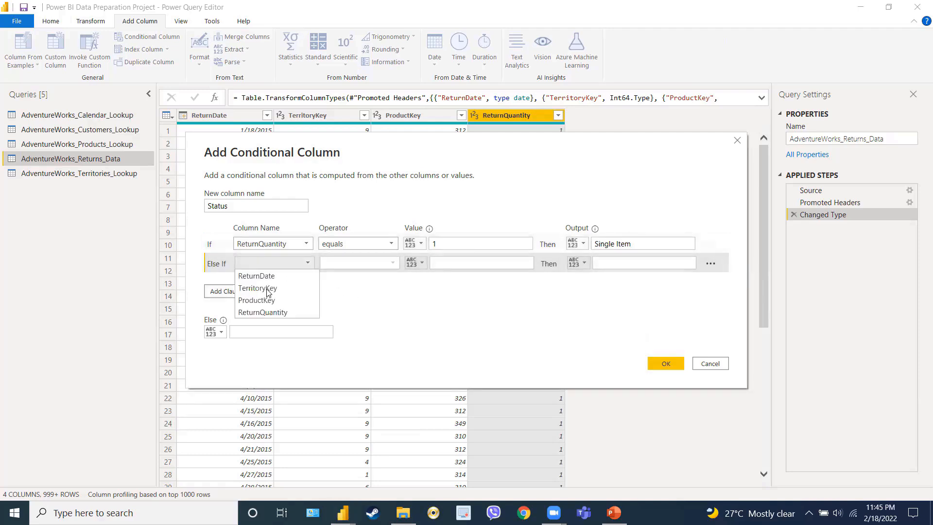
pyautogui.click(271, 312)
pyautogui.click(353, 266)
pyautogui.click(365, 312)
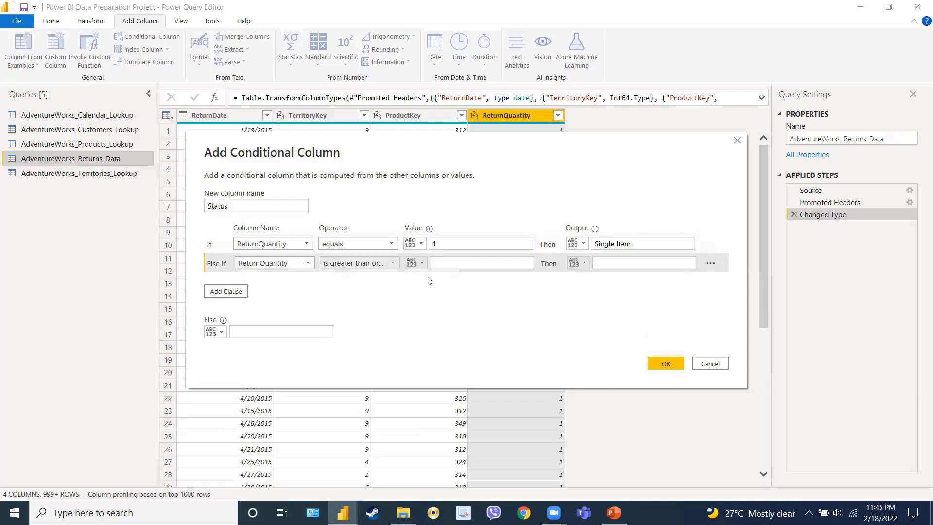
pyautogui.write('2')
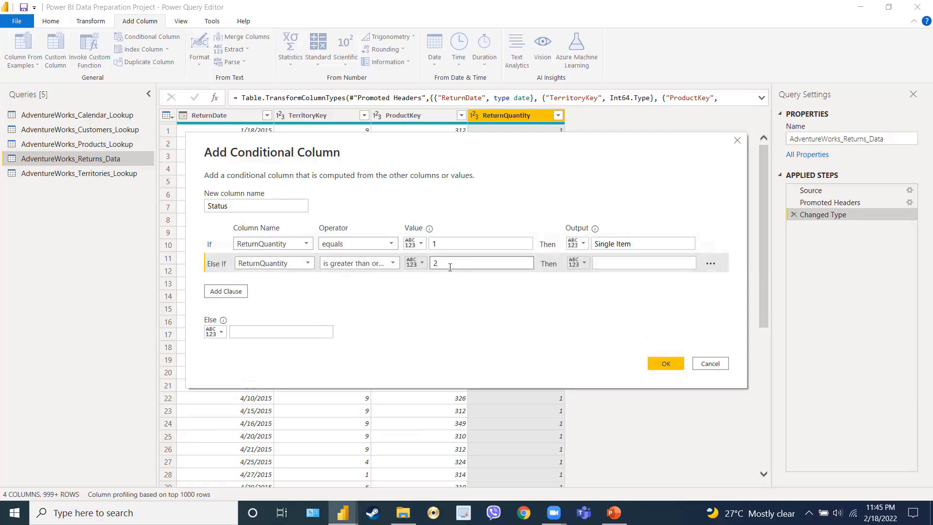
pyautogui.click(616, 260)
pyautogui.write('Mu')
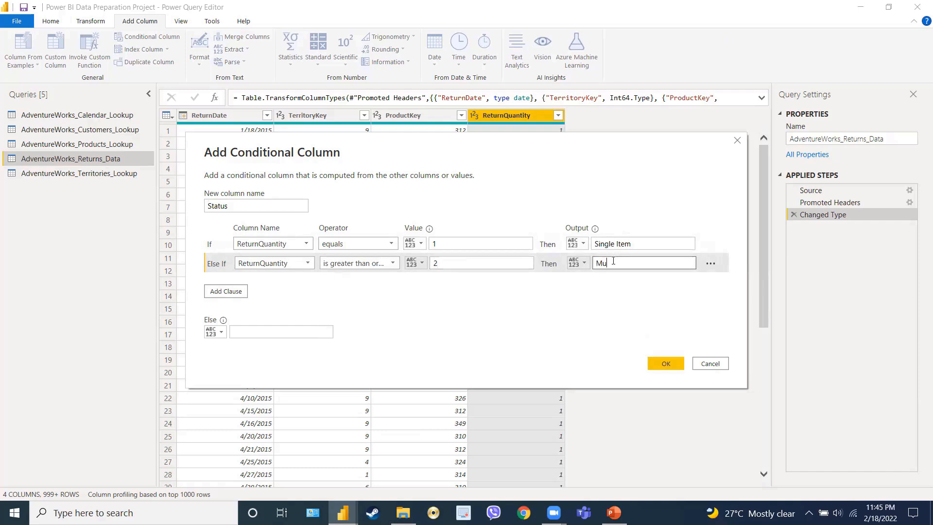
pyautogui.write('ltiple Items')
# Set the else output to N/A and create the Status conditional column
pyautogui.click(296, 332)
pyautogui.write('N')
pyautogui.write('?A')
pyautogui.press('BackSpace')
pyautogui.press('BackSpace')
pyautogui.write('/A')
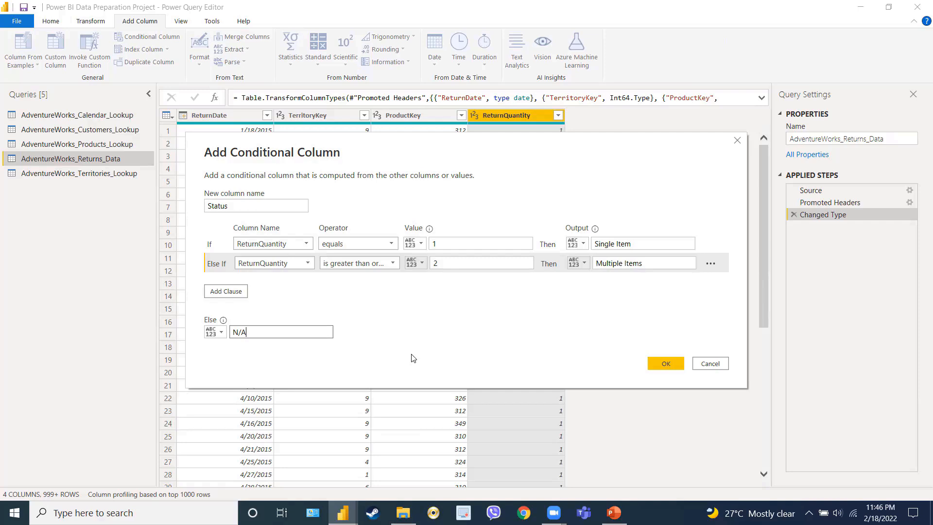
pyautogui.click(659, 362)
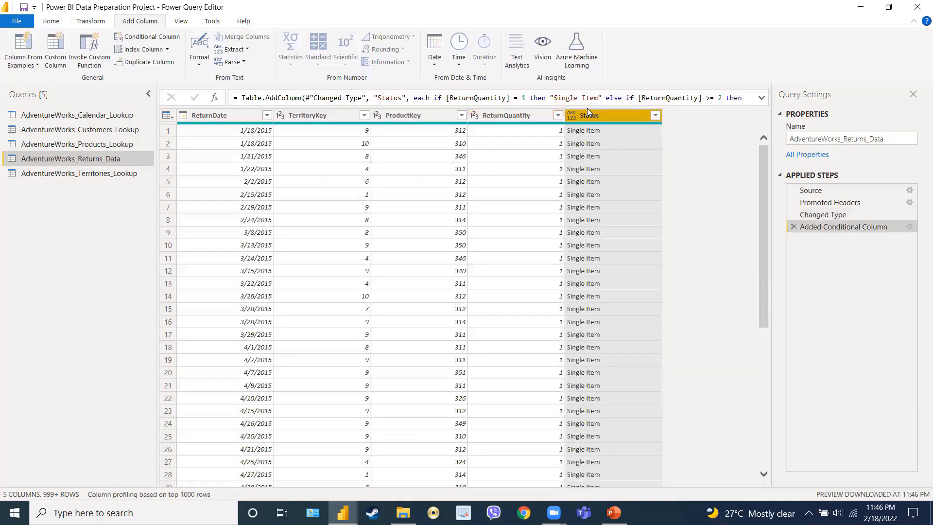
# Check the distinct values in the new Status column
pyautogui.click(655, 116)
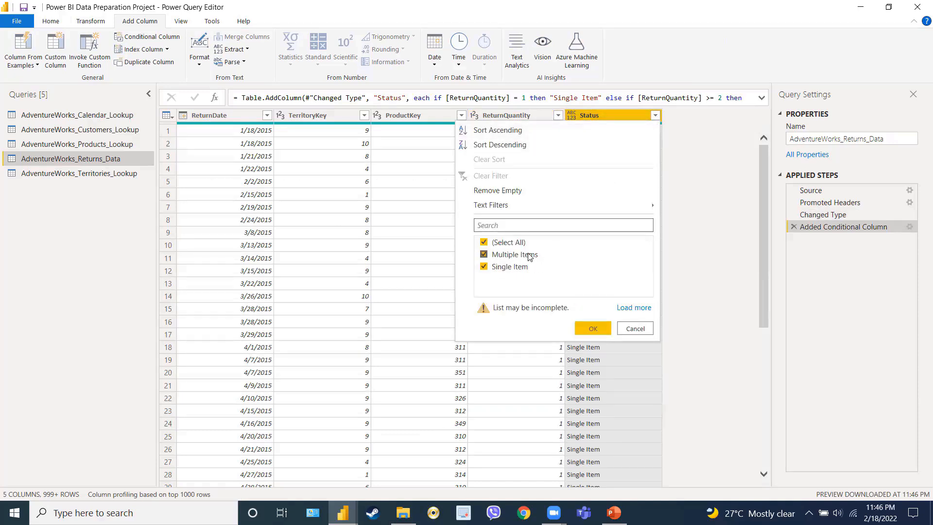
pyautogui.click(636, 310)
pyautogui.click(646, 309)
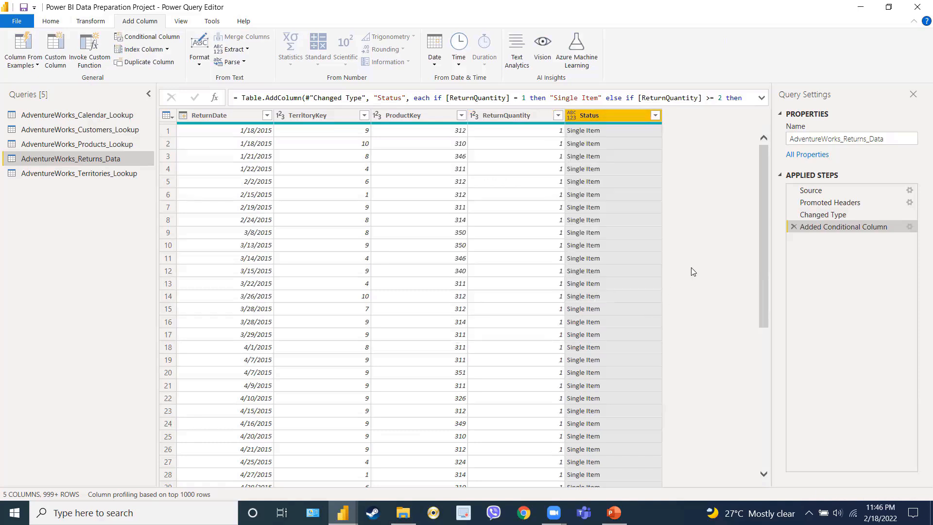
# Start a conditional column named Income_Level in the AdventureWorks_Customers_Lookup table
pyautogui.click(109, 131)
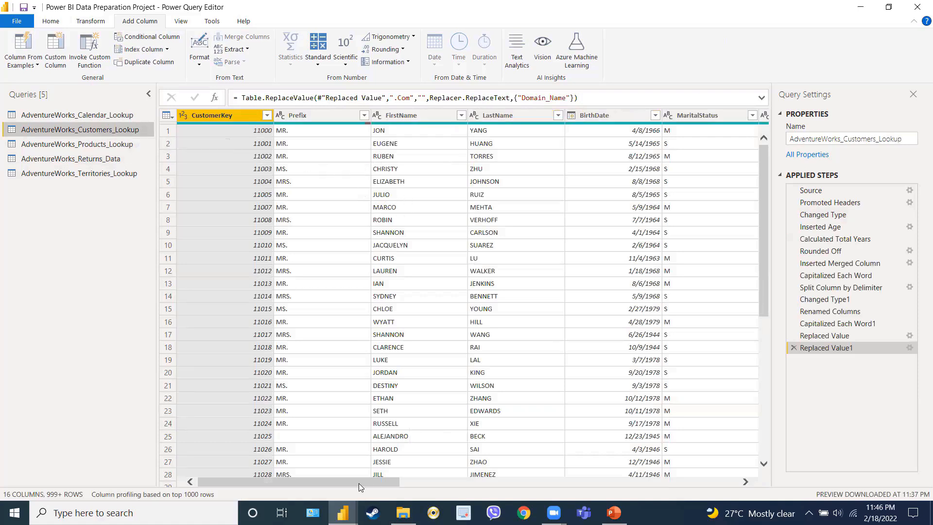
pyautogui.moveTo(349, 482); pyautogui.dragTo(564, 488)
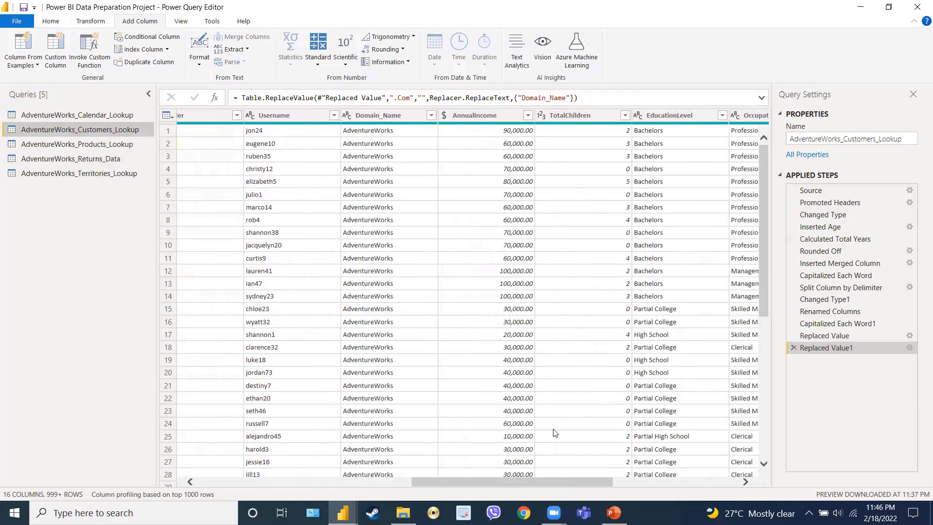
pyautogui.click(488, 117)
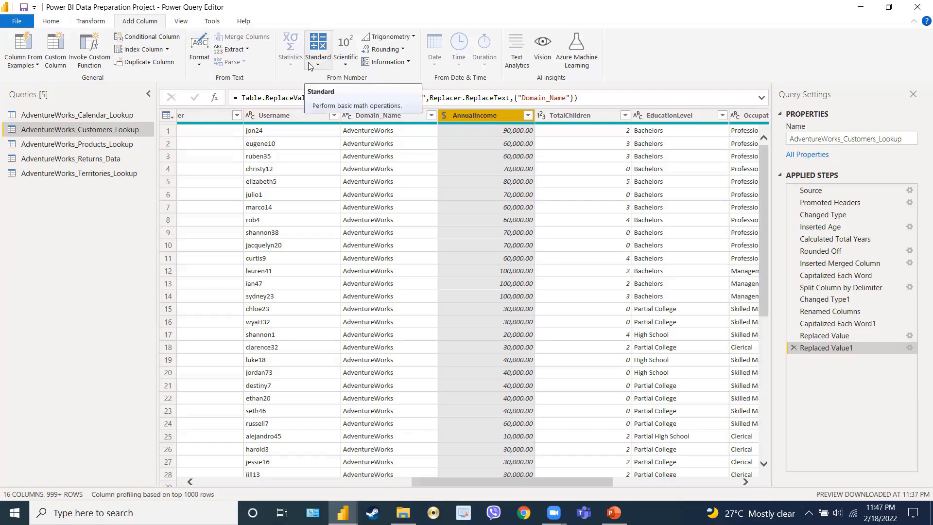
pyautogui.click(159, 41)
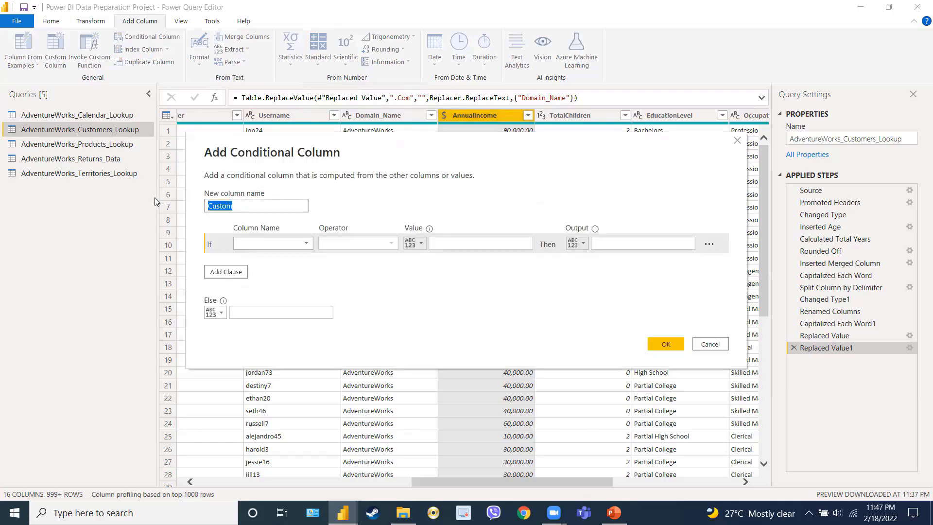
pyautogui.write('Income')
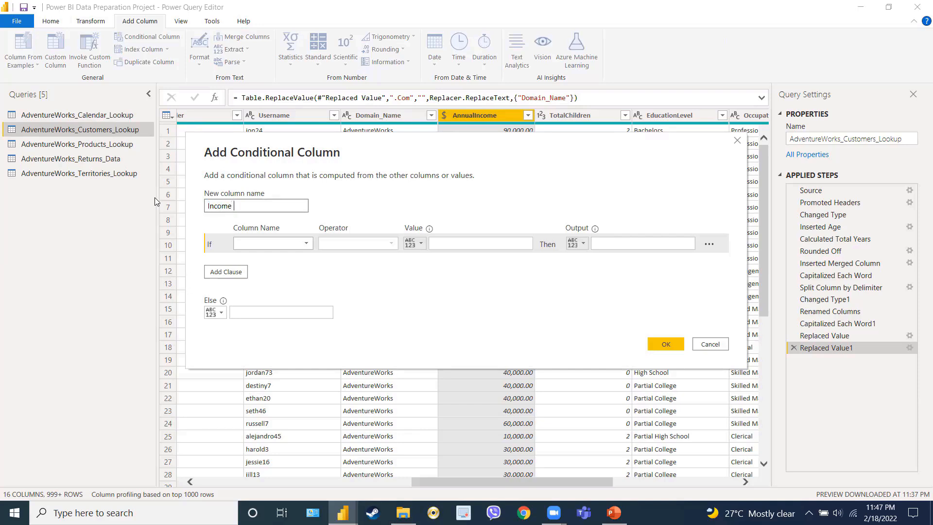
pyautogui.write('_L')
pyautogui.press('BackSpace')
pyautogui.write('evel')
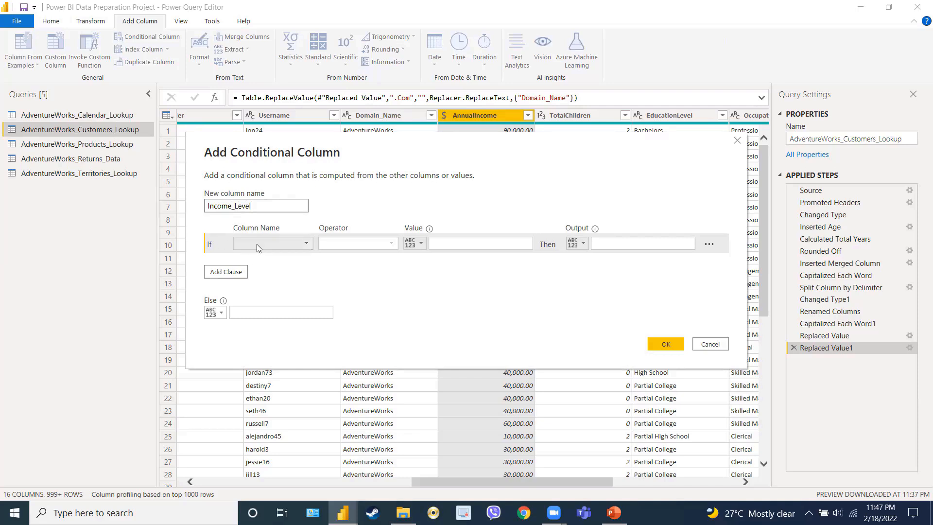
# Set the first Income_Level condition to output Very High when AnnualIncome is greater than or equal to 150001
pyautogui.click(273, 243)
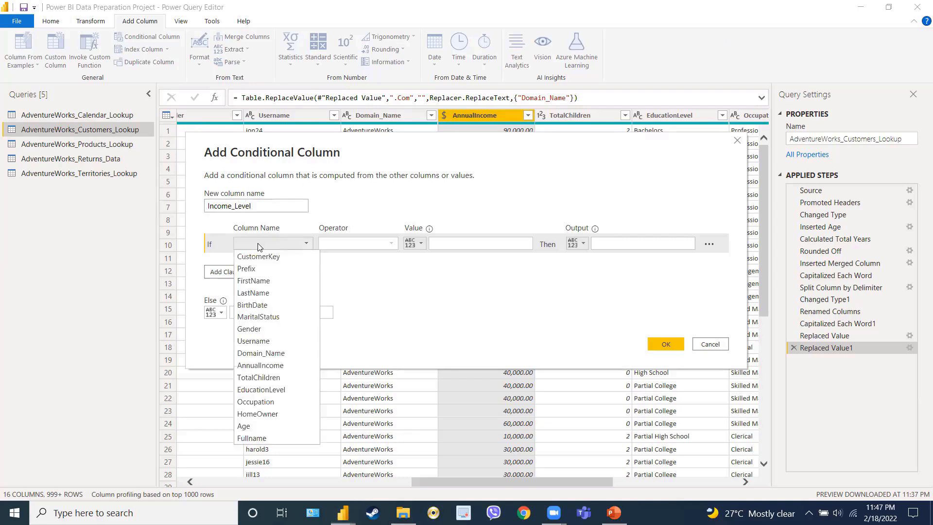
pyautogui.click(260, 365)
pyautogui.click(353, 244)
pyautogui.click(363, 292)
pyautogui.click(459, 244)
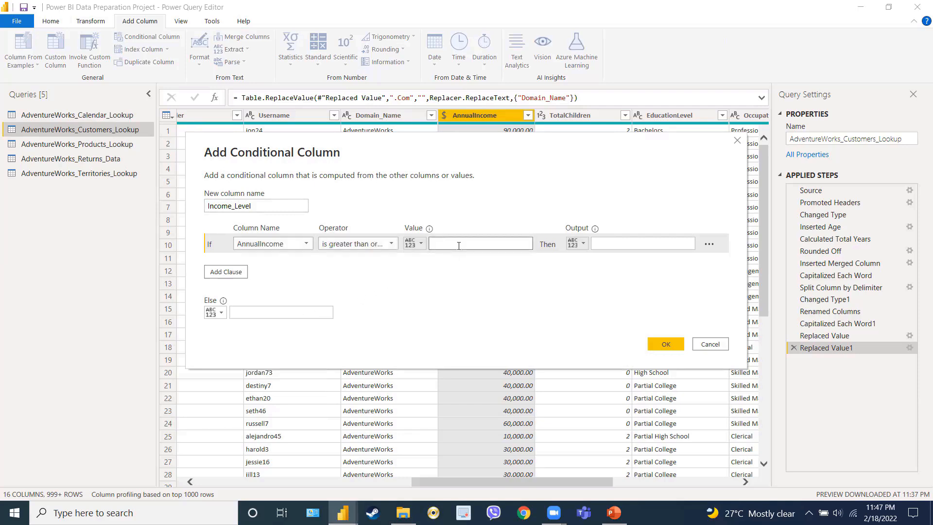
pyautogui.write('150000')
pyautogui.press('BackSpace')
pyautogui.write('1')
pyautogui.click(596, 243)
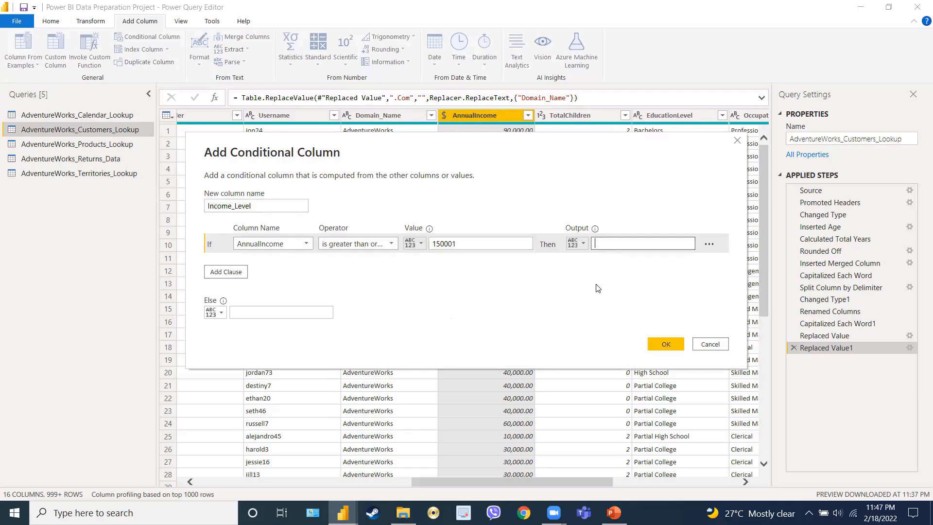
pyautogui.write('Very High')
# Add an else-if clause that outputs High when AnnualIncome is greater than or equal to 100001
pyautogui.click(238, 273)
pyautogui.click(257, 262)
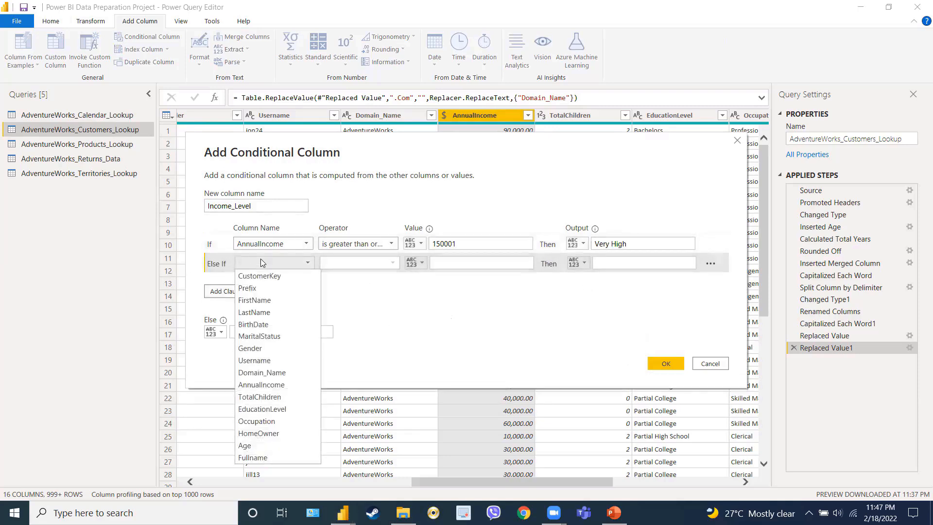
pyautogui.click(269, 385)
pyautogui.click(361, 263)
pyautogui.click(366, 312)
pyautogui.click(449, 262)
pyautogui.write('10000')
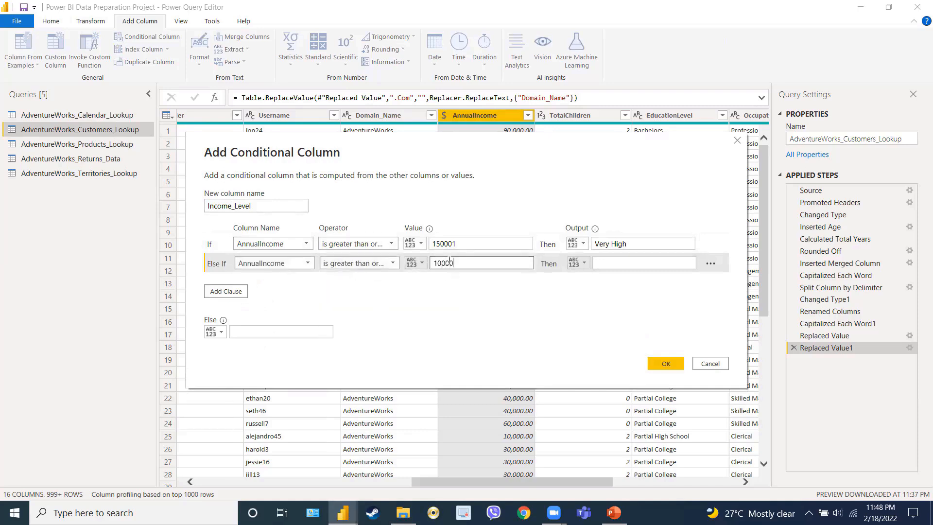
pyautogui.write('1')
pyautogui.click(634, 265)
pyautogui.write('Ave')
pyautogui.press('BackSpace')
pyautogui.press('BackSpace')
pyautogui.press('BackSpace')
pyautogui.write('High')
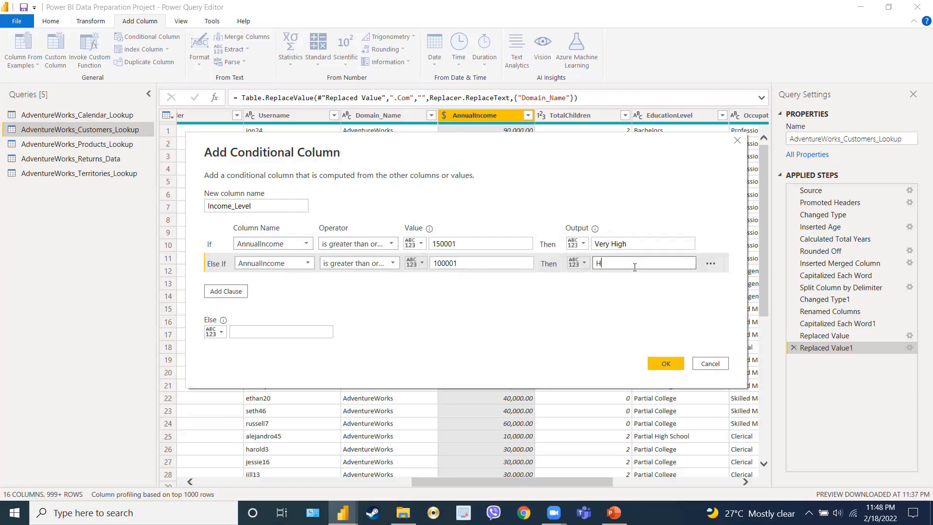
# Add an else-if clause that outputs Average when AnnualIncome is greater than or equal to 50001
pyautogui.click(233, 291)
pyautogui.click(272, 282)
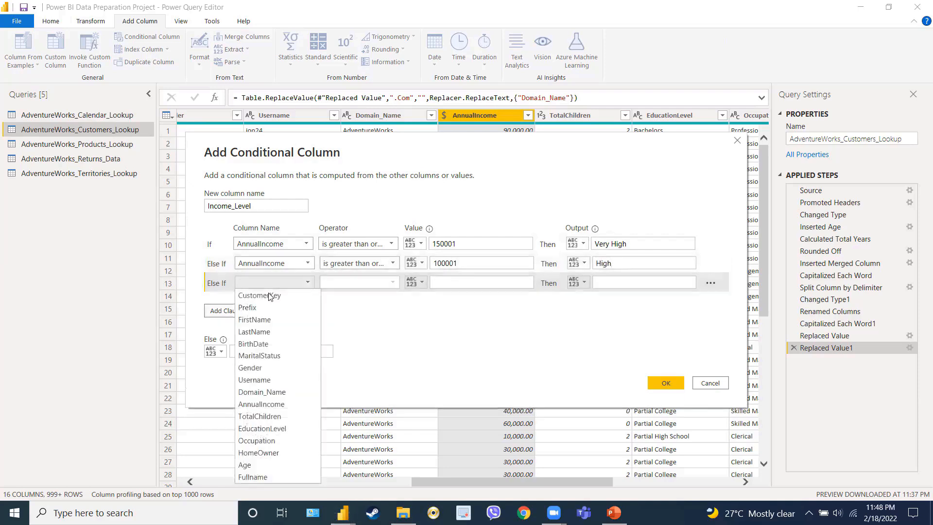
pyautogui.click(282, 404)
pyautogui.click(353, 284)
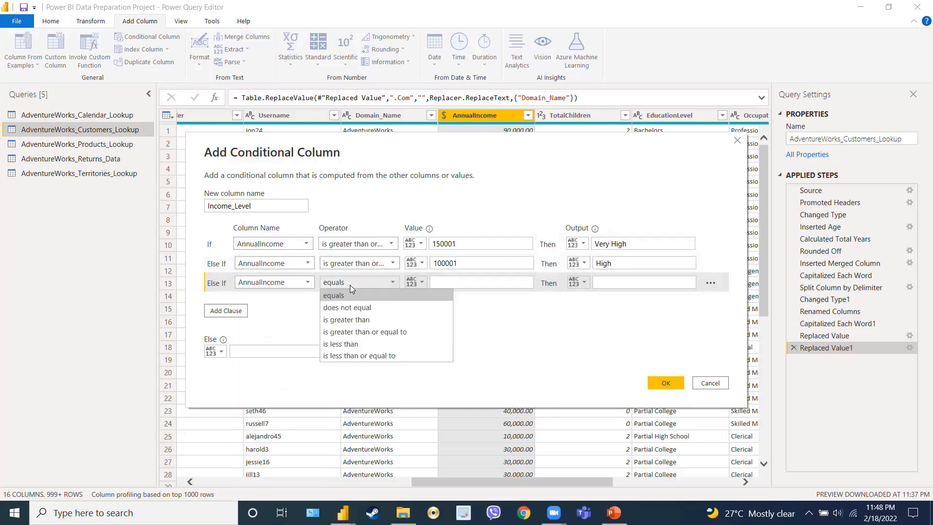
pyautogui.click(360, 331)
pyautogui.click(461, 283)
pyautogui.write('50001')
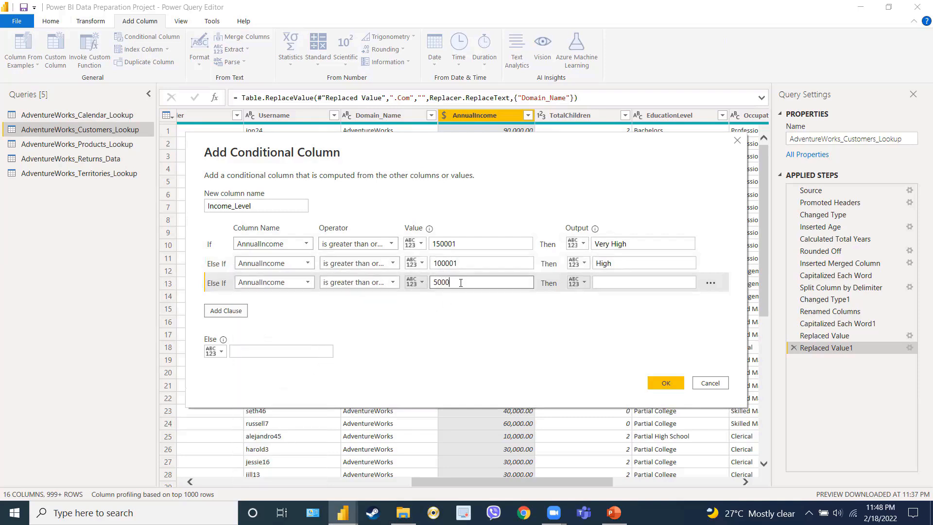
pyautogui.click(613, 283)
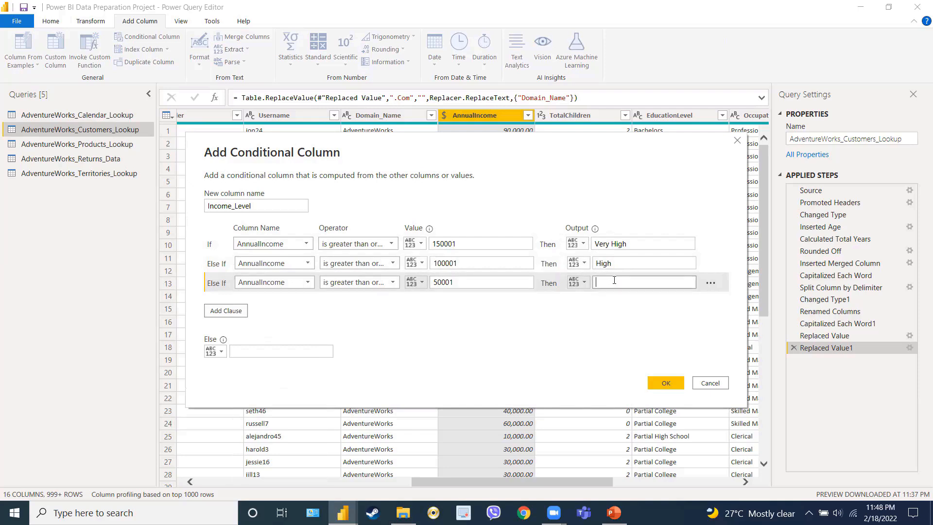
pyautogui.write('Average')
# Add an else-if clause that outputs Low when AnnualIncome is less than or equal to 50000
pyautogui.click(226, 311)
pyautogui.click(268, 304)
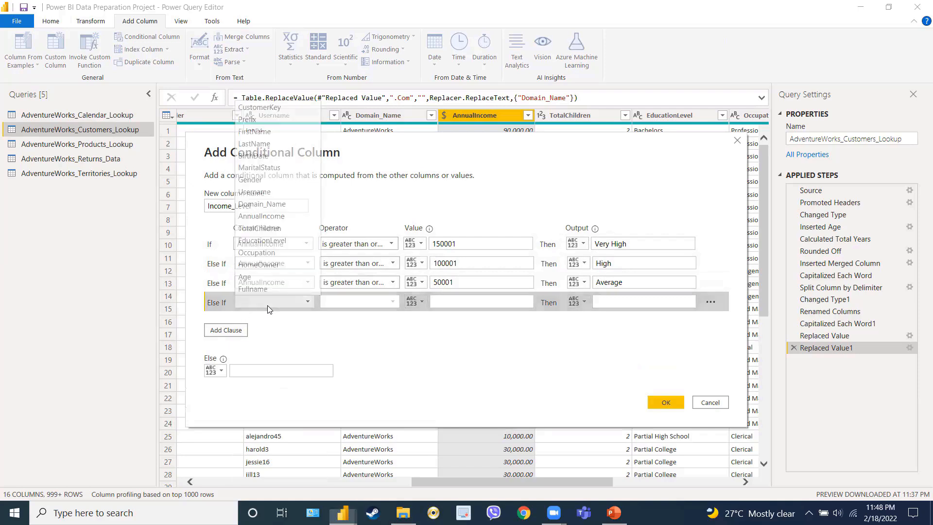
pyautogui.click(264, 216)
pyautogui.click(346, 302)
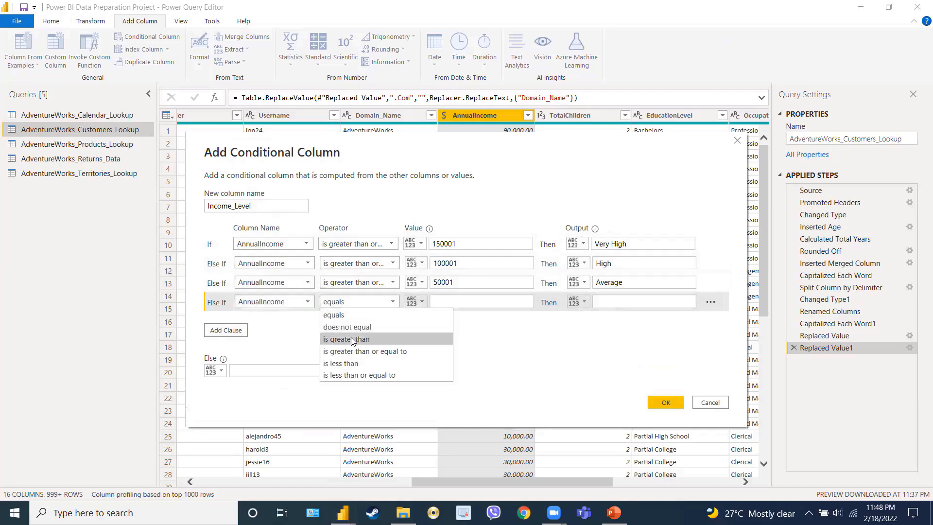
pyautogui.click(357, 375)
pyautogui.click(472, 301)
pyautogui.write('50000')
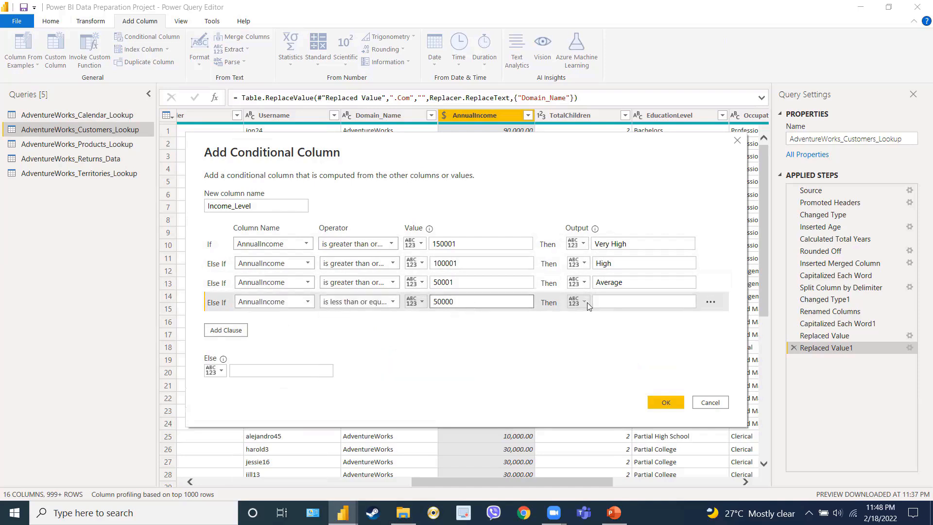
pyautogui.click(638, 301)
pyautogui.write('Low')
# Set the else output to N/A and create the Income_Level conditional column
pyautogui.click(272, 374)
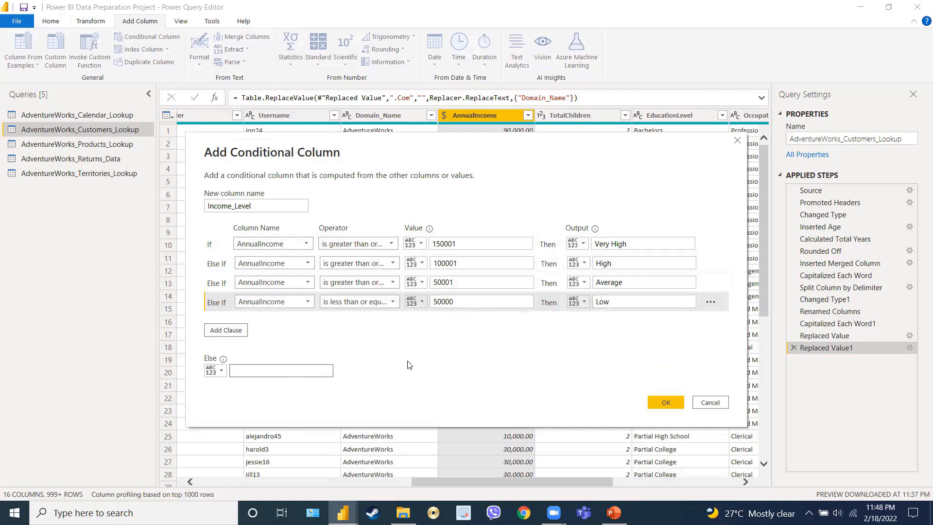
pyautogui.write('N?A')
pyautogui.press('BackSpace')
pyautogui.press('BackSpace')
pyautogui.write('?A')
pyautogui.press('BackSpace')
pyautogui.press('BackSpace')
pyautogui.write('/a')
pyautogui.click(709, 247)
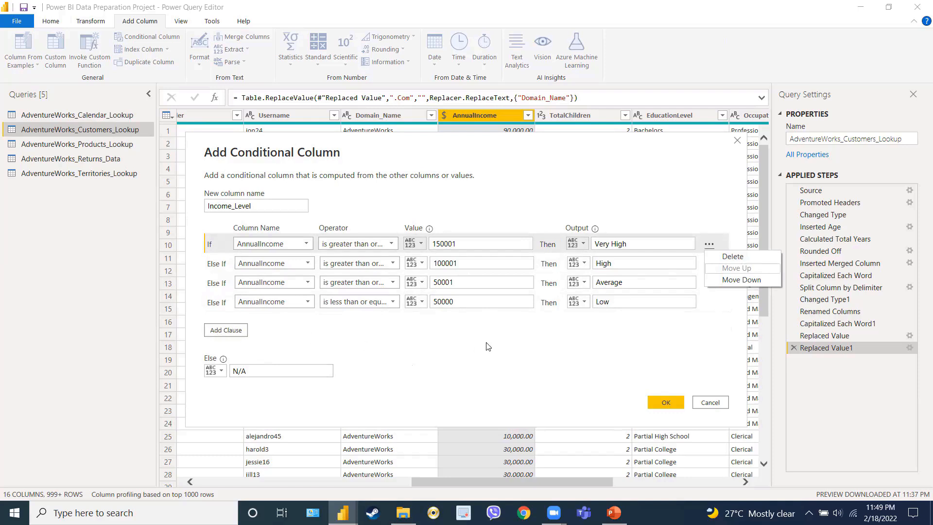
pyautogui.click(513, 345)
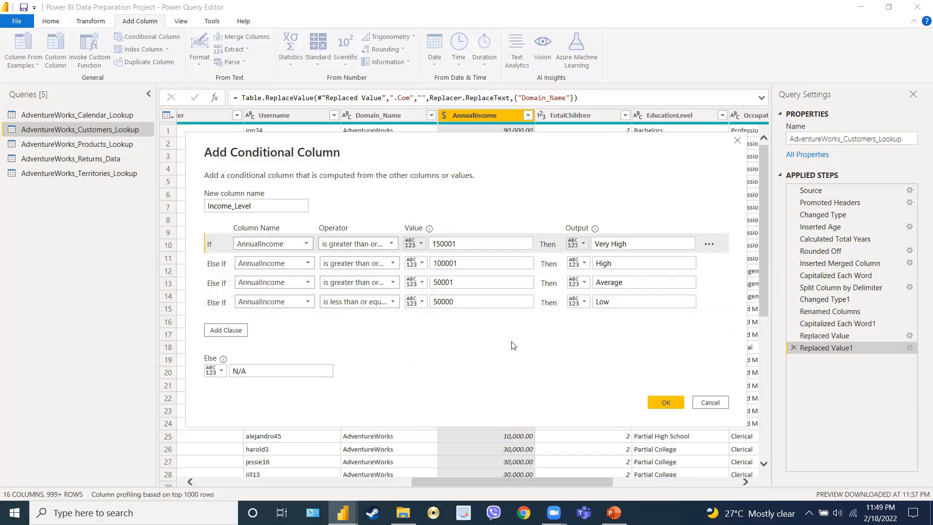
pyautogui.click(665, 402)
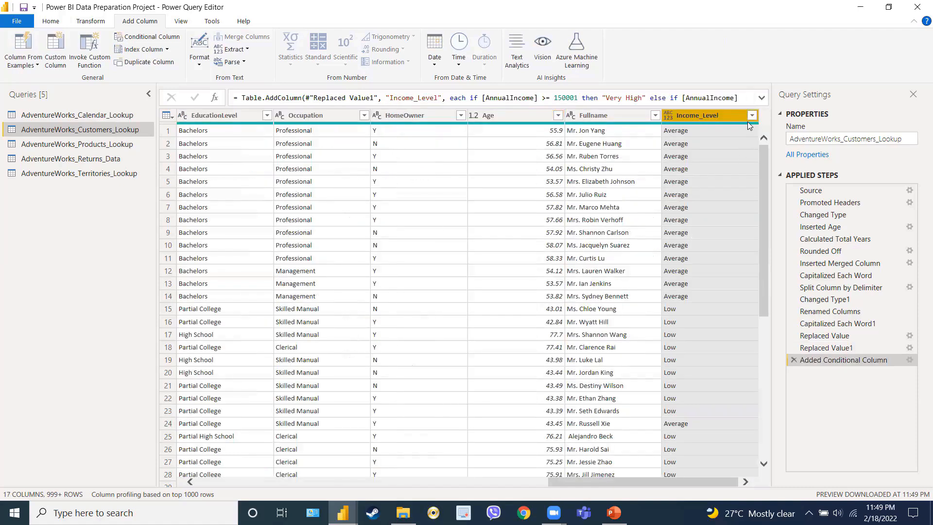
# Check the full list of distinct values in the Income_Level column and review its conditional rules
pyautogui.click(751, 116)
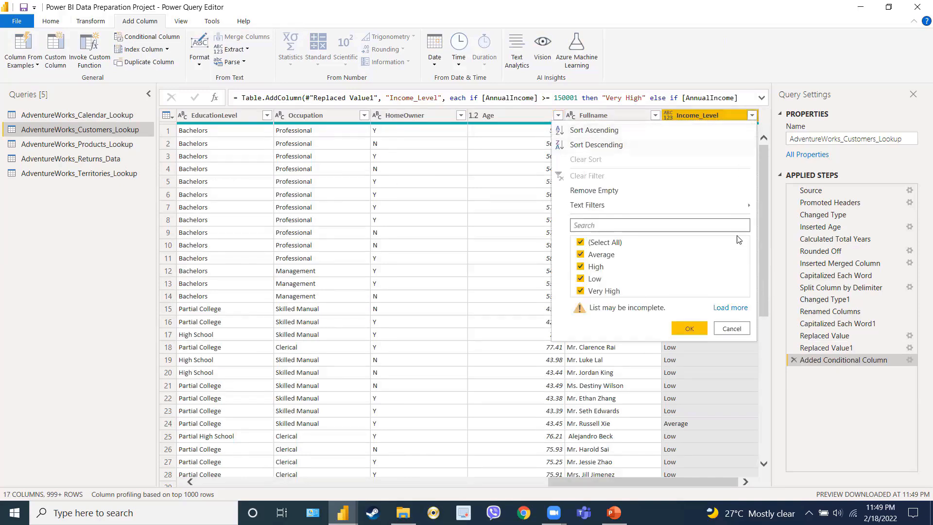
pyautogui.click(730, 307)
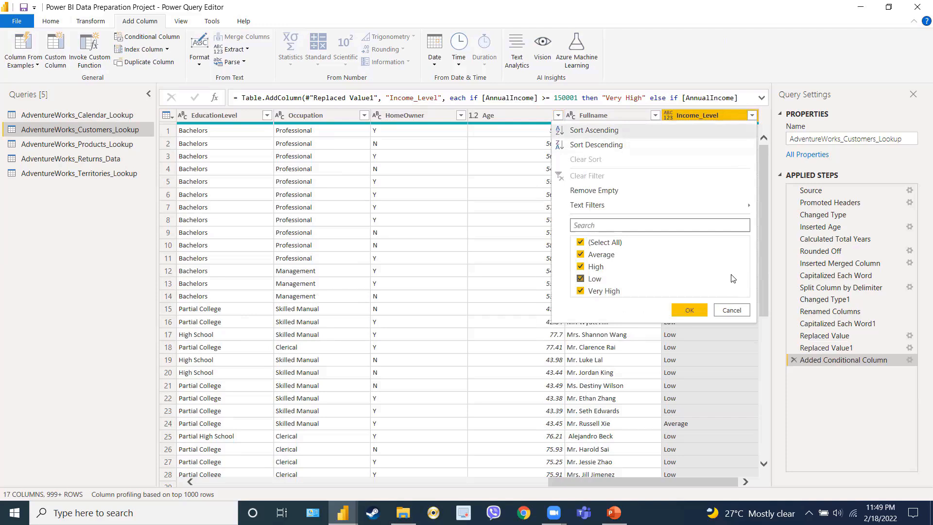
pyautogui.click(910, 360)
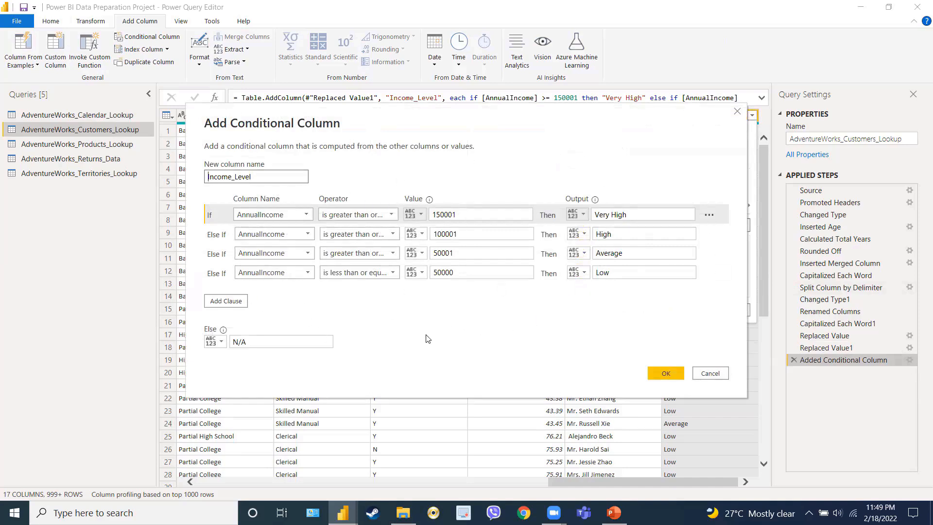
pyautogui.click(665, 373)
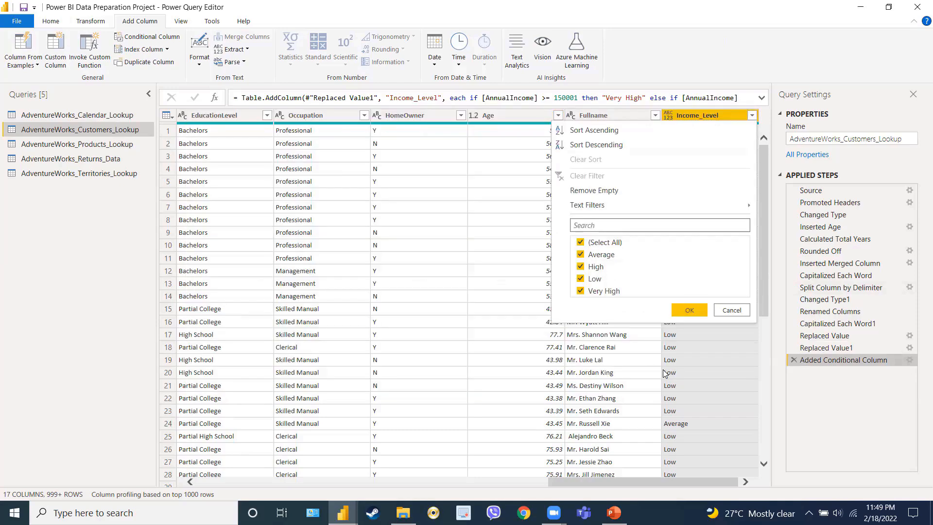
pyautogui.click(731, 311)
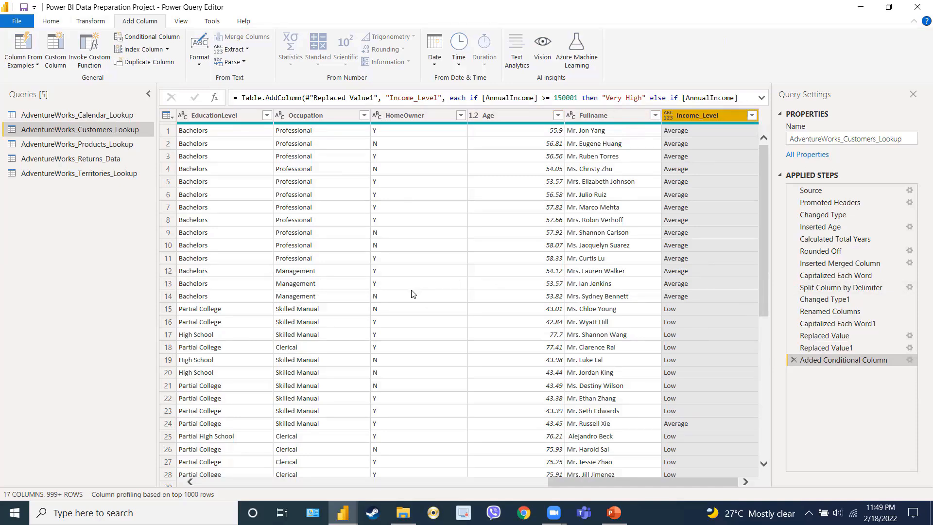
# Open the AdventureWorks_Returns_Data query and examine its TerritoryKey and ProductKey columns
pyautogui.click(99, 166)
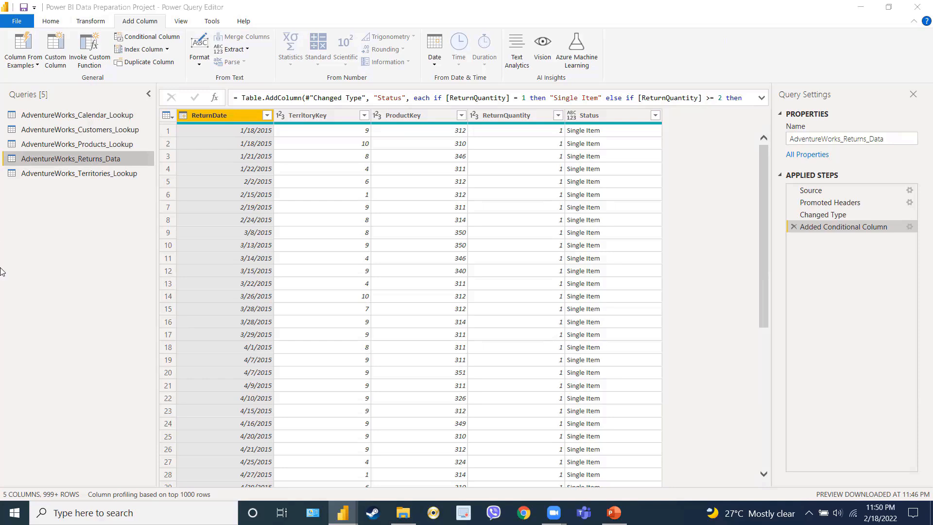
pyautogui.click(317, 114)
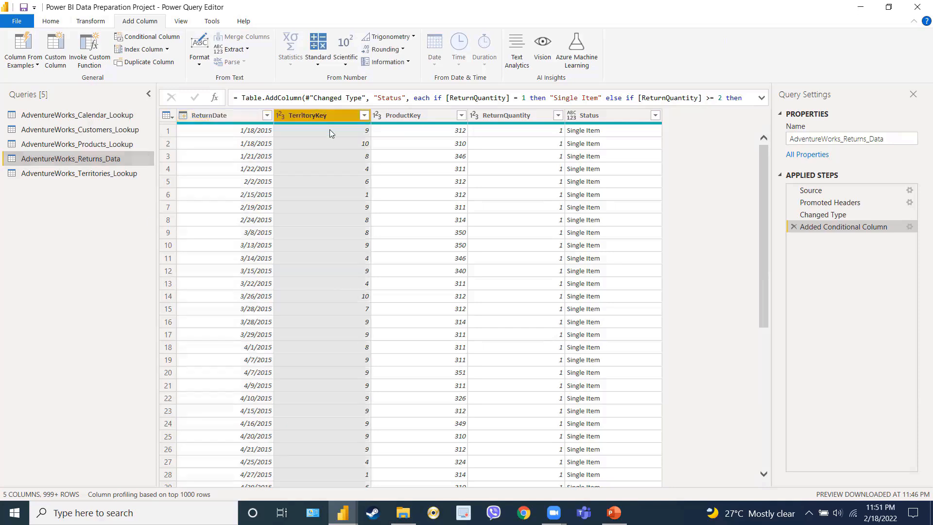
pyautogui.click(415, 114)
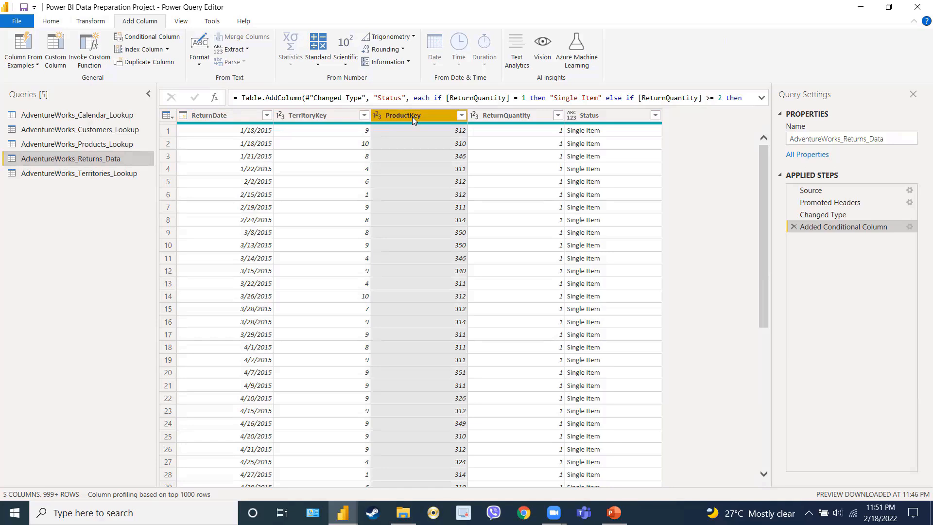
pyautogui.click(343, 114)
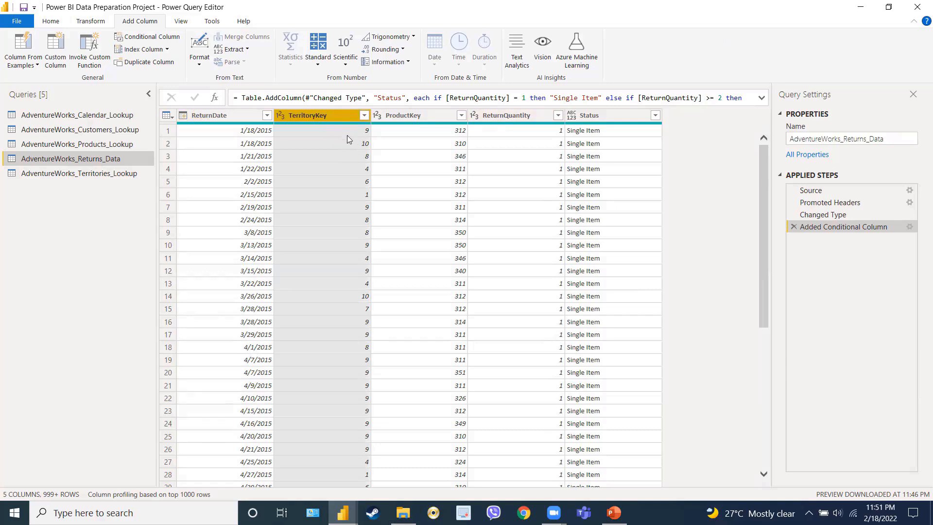
pyautogui.click(431, 115)
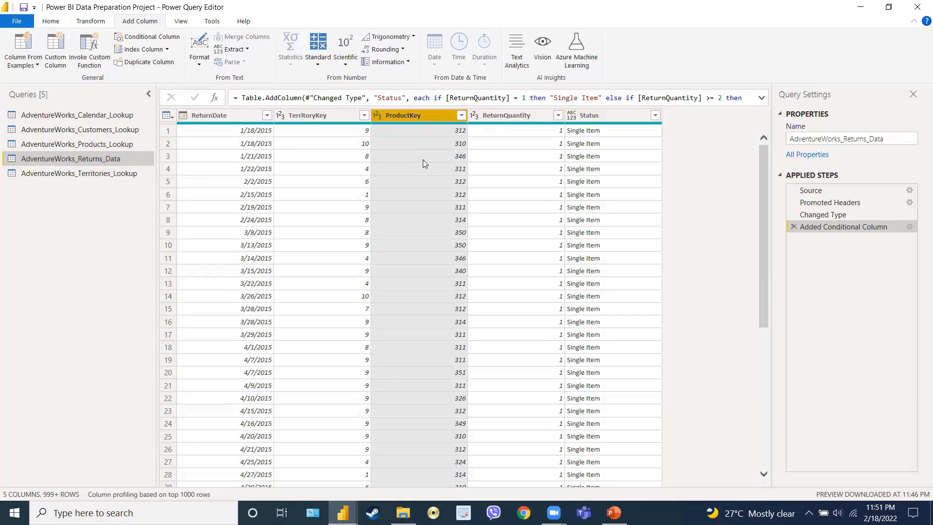
pyautogui.click(314, 119)
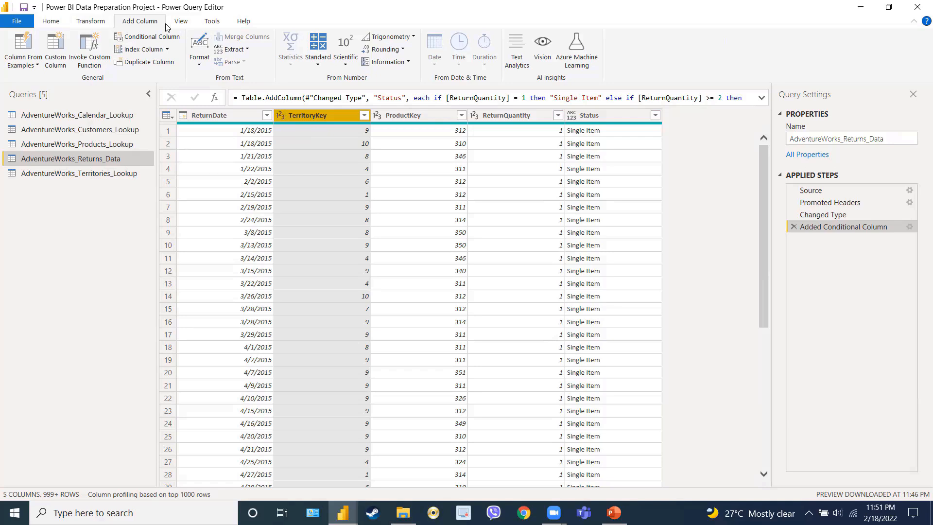
# Set up a merge of the returns query with AdventureWorks_Territories_Lookup, matching TerritoryKey to SalesTerritoryKey
pyautogui.click(62, 24)
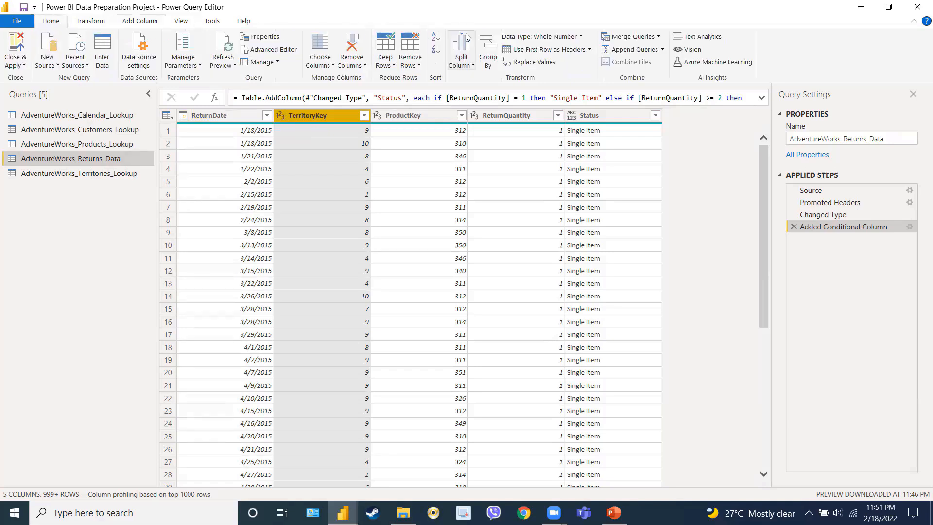
pyautogui.click(660, 37)
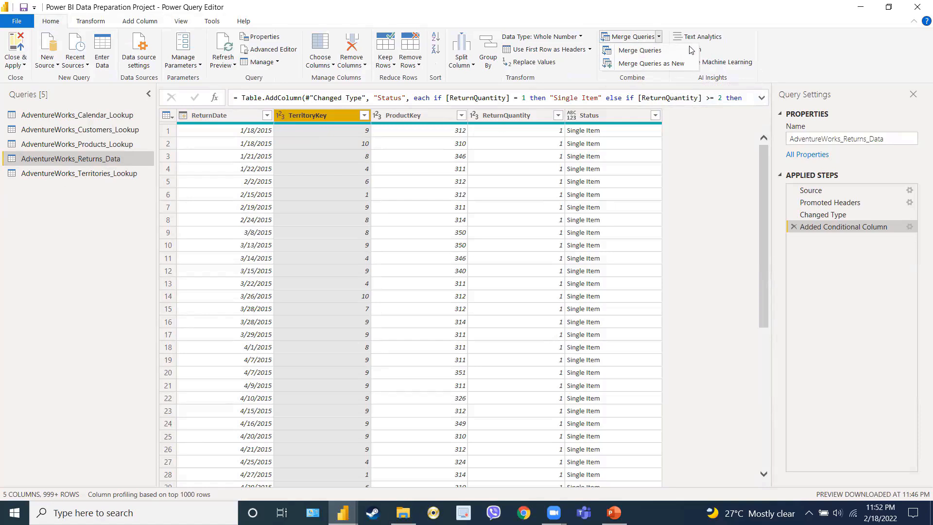
pyautogui.click(665, 52)
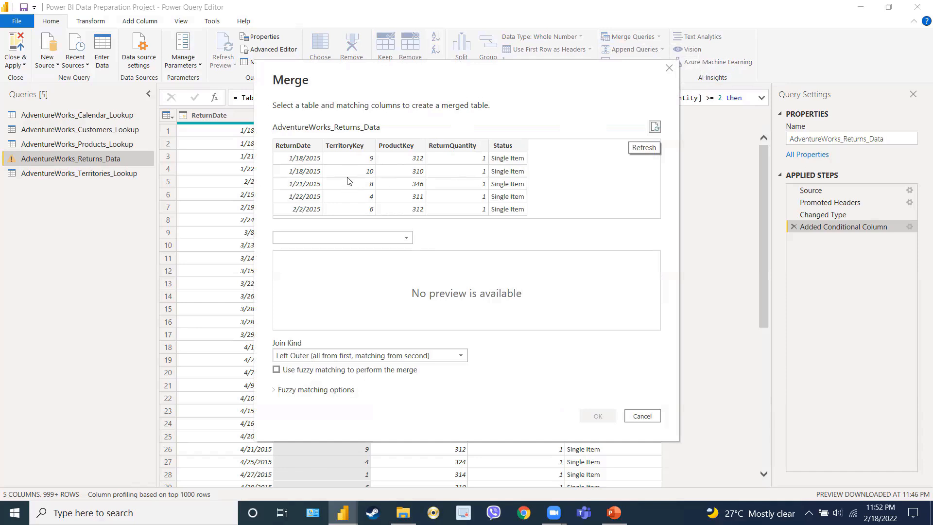
pyautogui.click(352, 147)
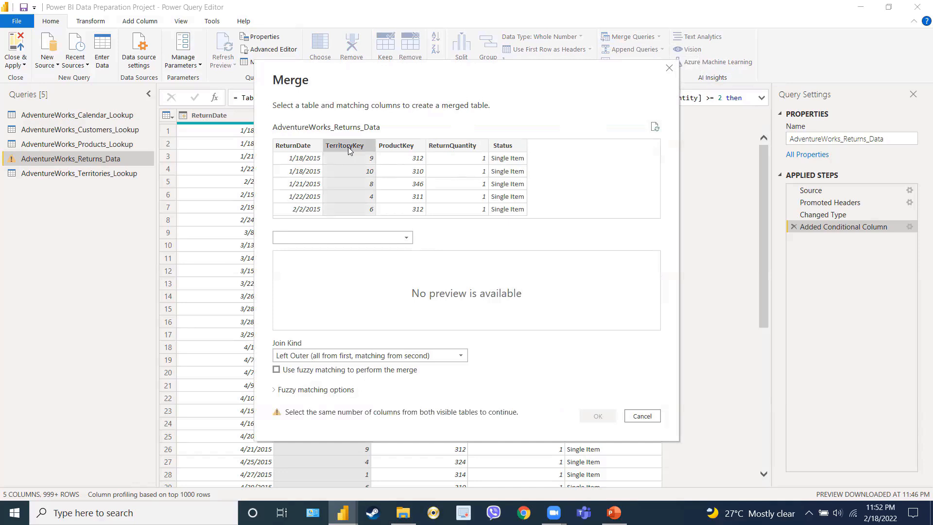
pyautogui.click(361, 237)
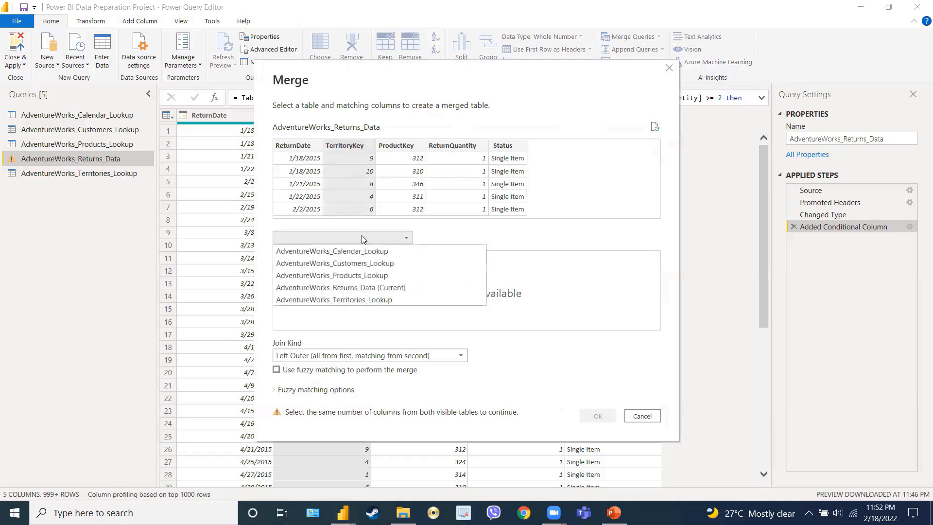
pyautogui.click(360, 300)
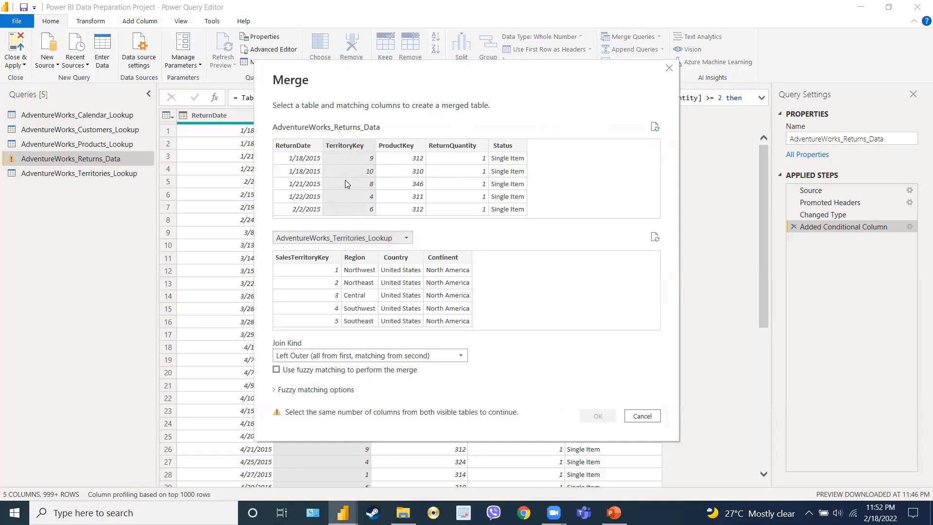
pyautogui.click(325, 257)
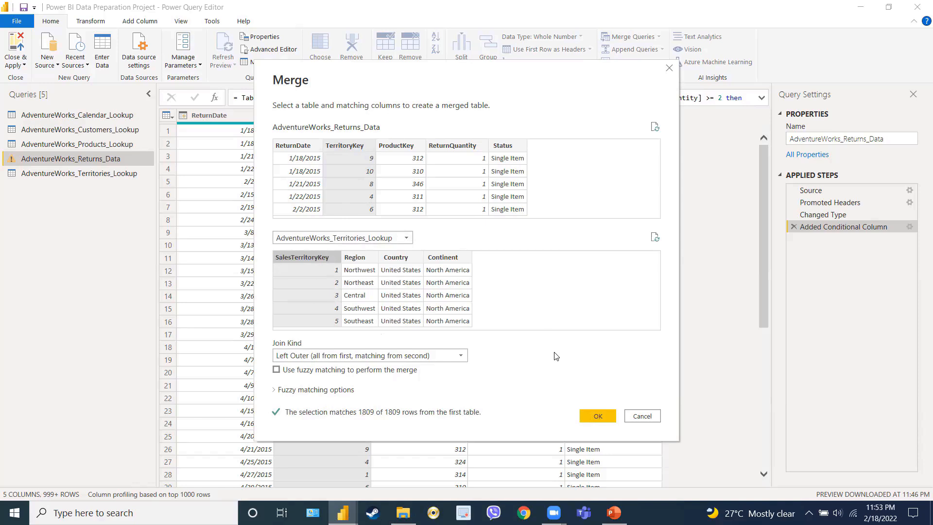
# Review the join kinds and fuzzy matching options, and complete the merge with a Left Outer join
pyautogui.click(461, 356)
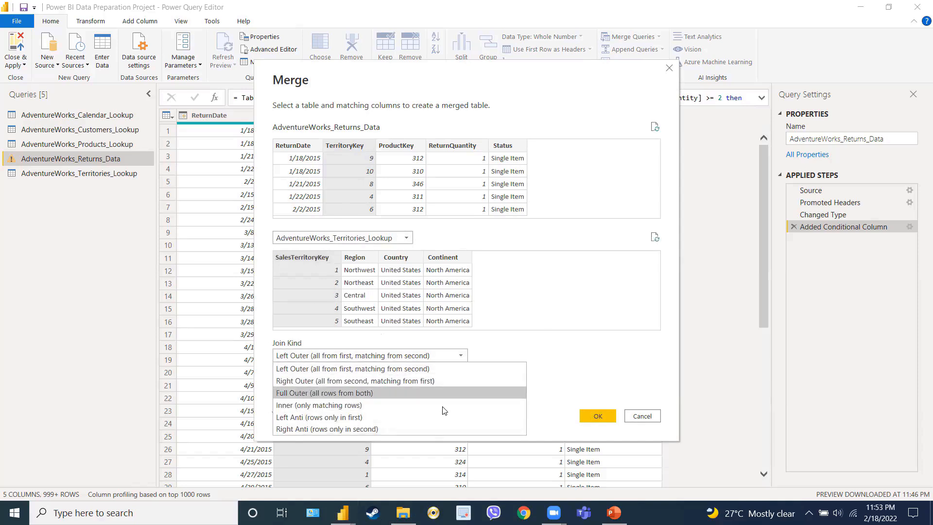
pyautogui.click(499, 351)
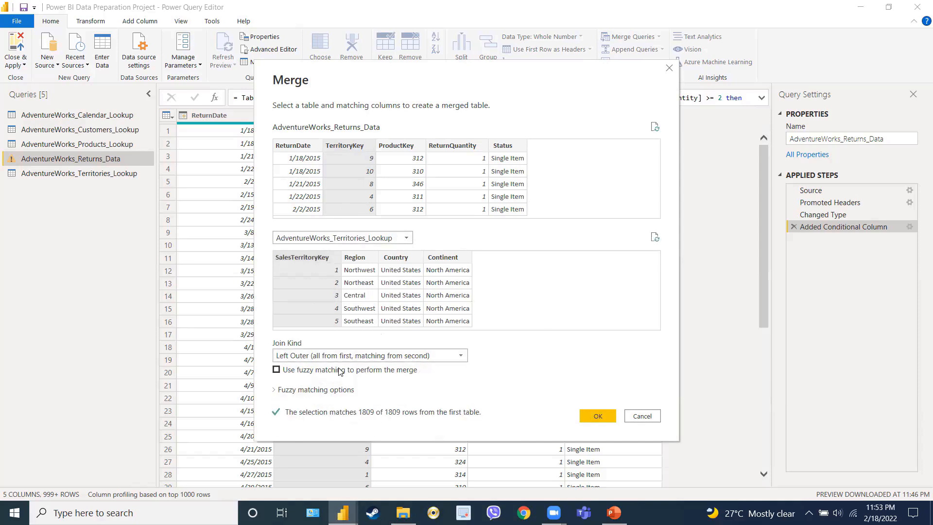
pyautogui.click(277, 391)
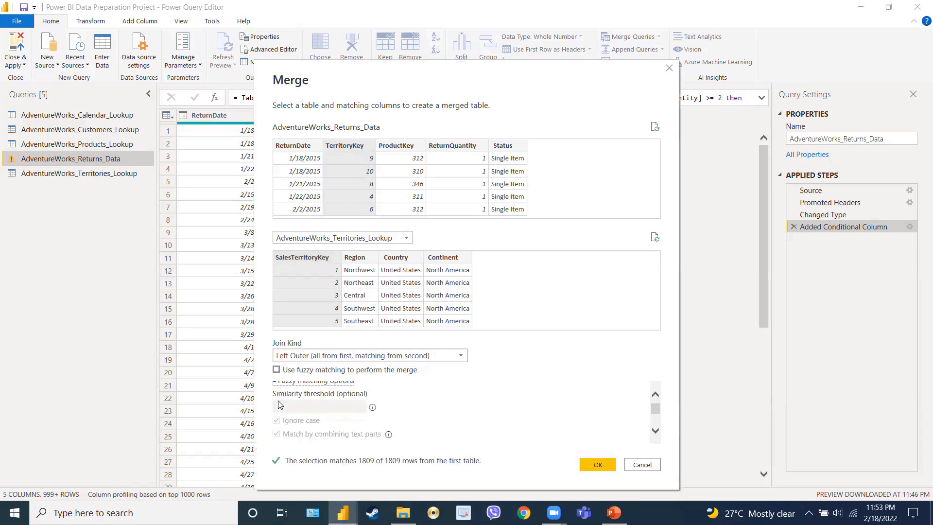
pyautogui.click(275, 390)
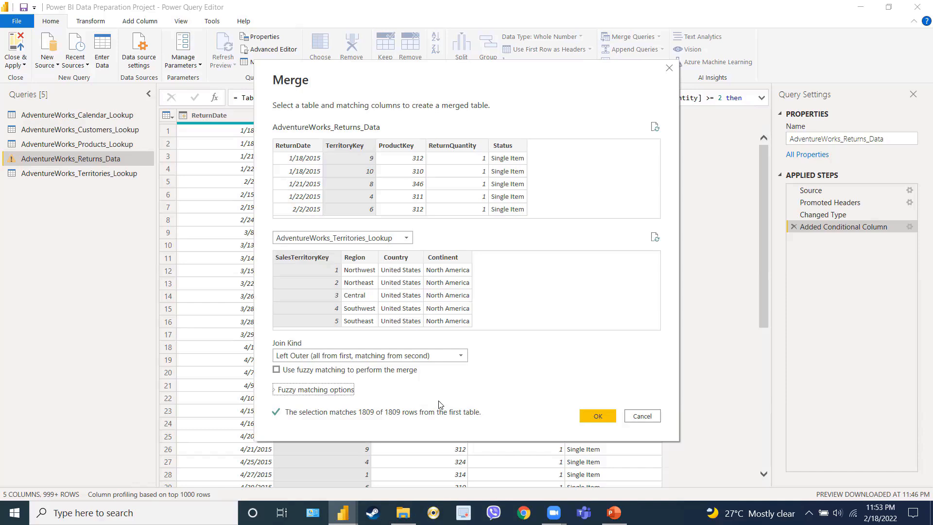
pyautogui.click(597, 417)
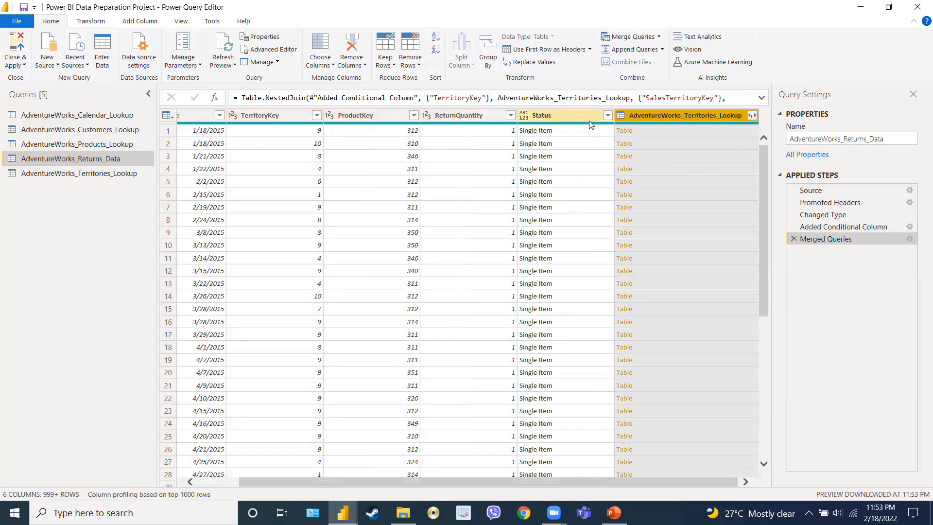
# Expand only the Country column from the merged territories table, without using the original column name as prefix
pyautogui.click(754, 116)
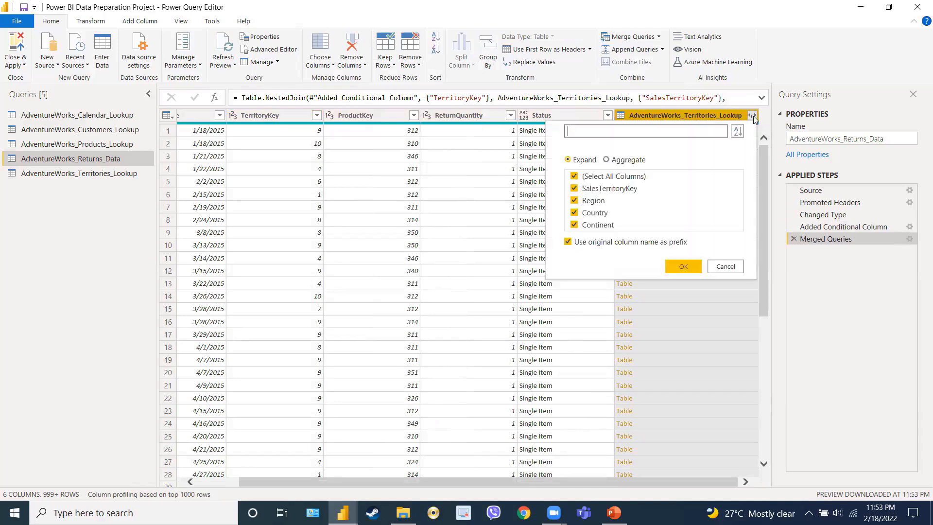
pyautogui.click(574, 176)
pyautogui.click(568, 243)
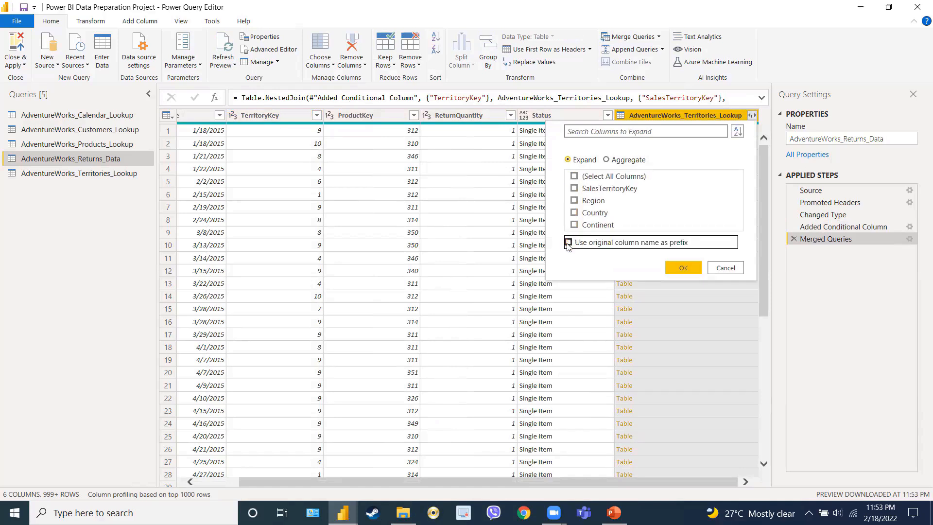
pyautogui.click(574, 214)
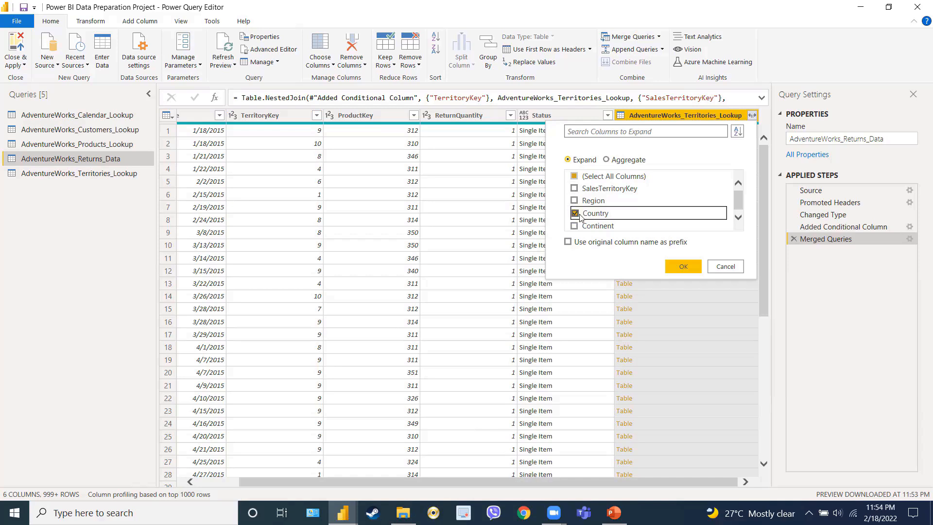
pyautogui.click(680, 267)
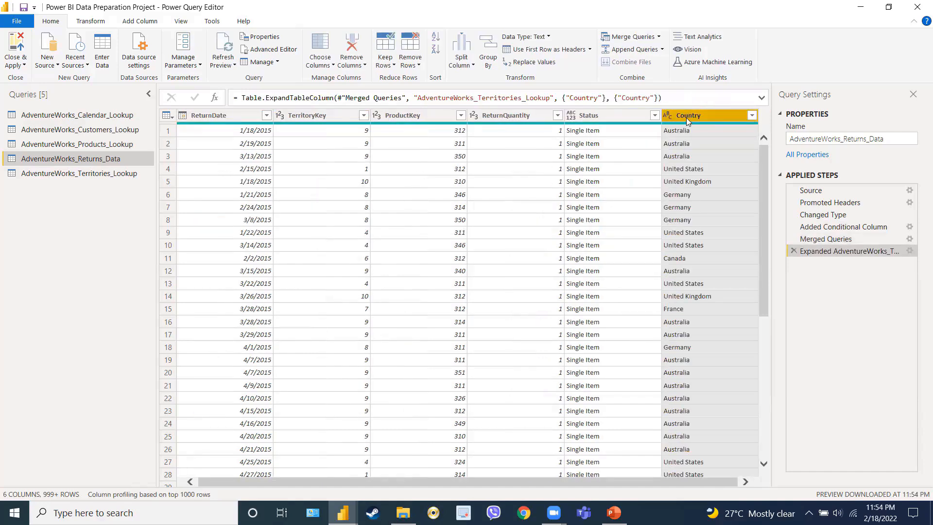
# Compare the TerritoryKey and Country columns of the returns query with the AdventureWorks_Territories_Lookup table
pyautogui.click(338, 119)
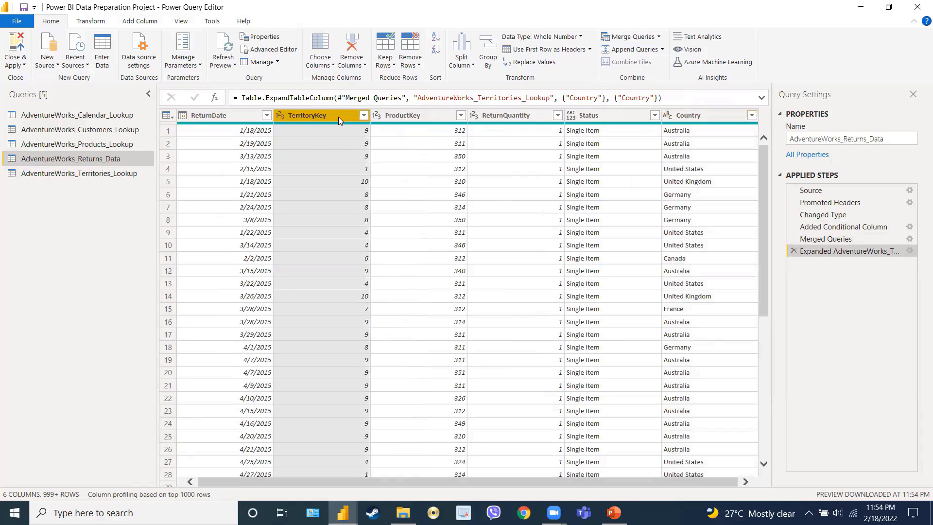
pyautogui.click(691, 119)
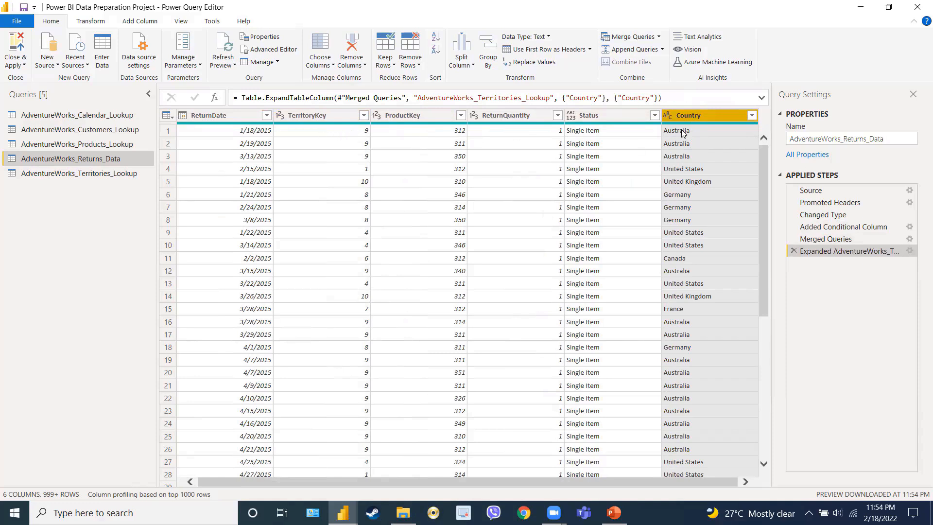
pyautogui.click(136, 178)
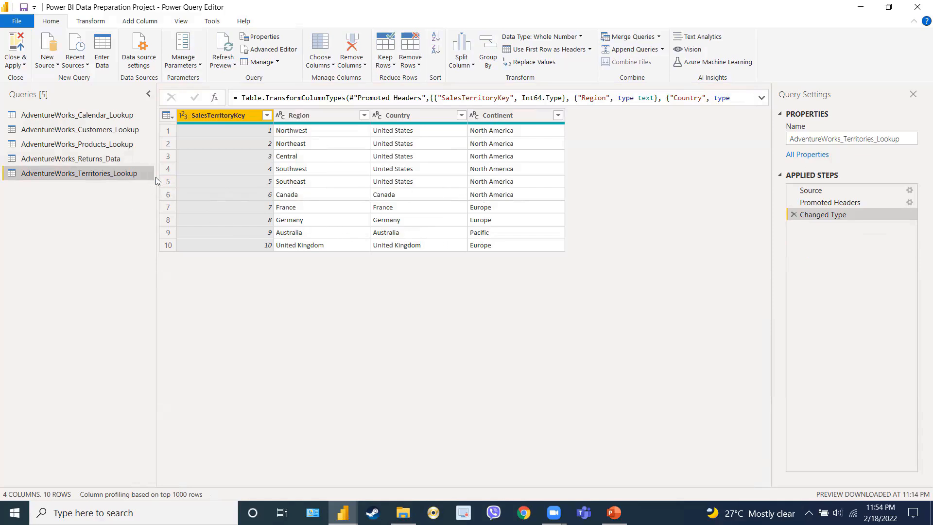
pyautogui.click(99, 159)
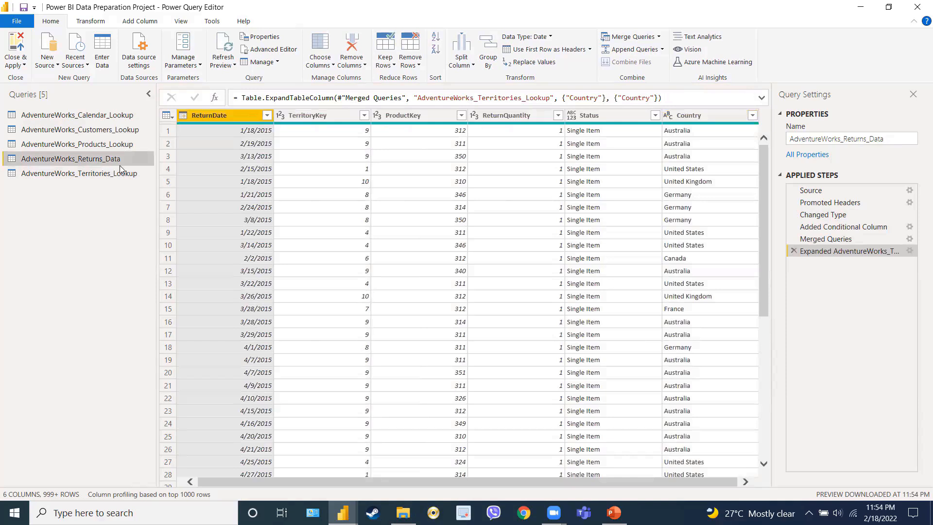
# Edit the expand step of the returns query to also include the Continent column
pyautogui.click(911, 251)
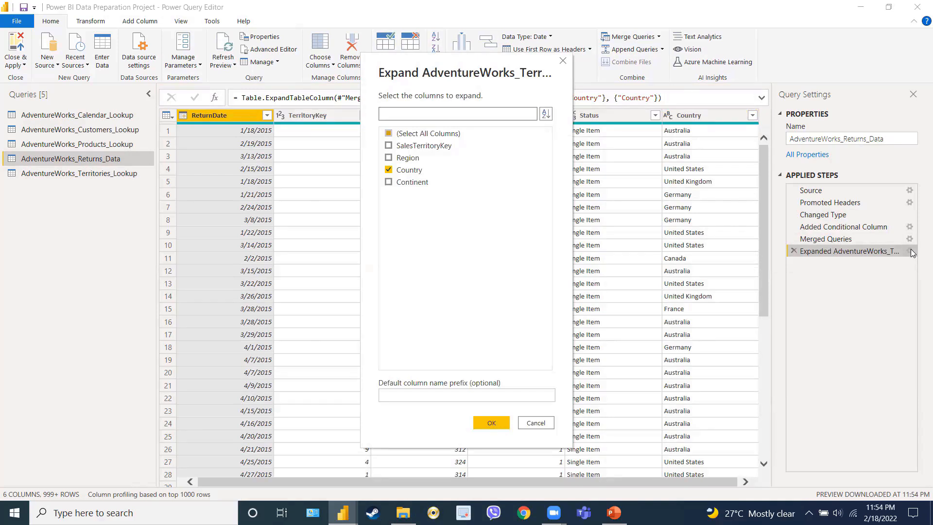
pyautogui.click(388, 182)
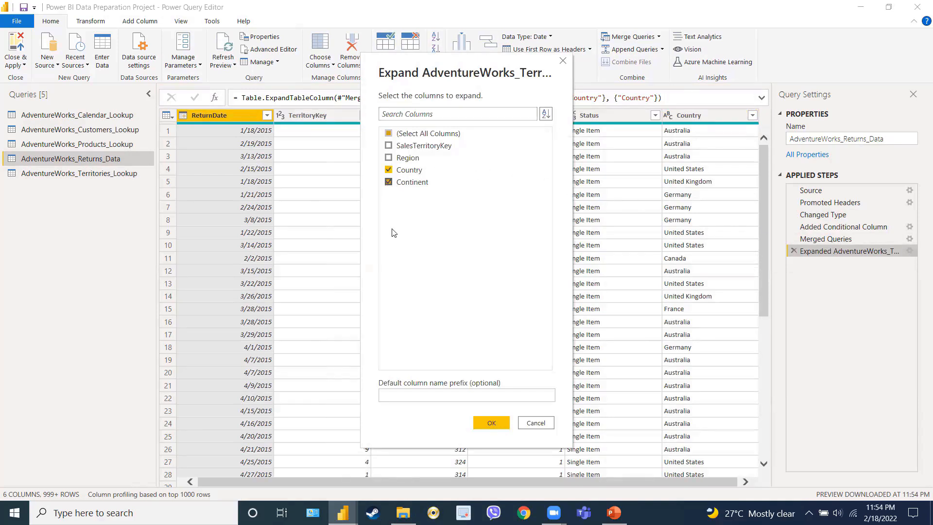
pyautogui.click(491, 423)
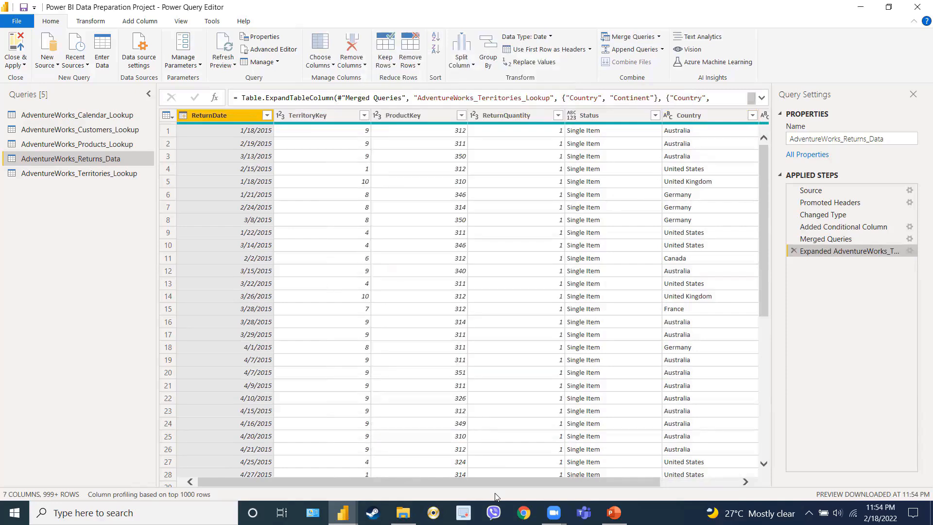
pyautogui.moveTo(496, 483); pyautogui.dragTo(617, 478)
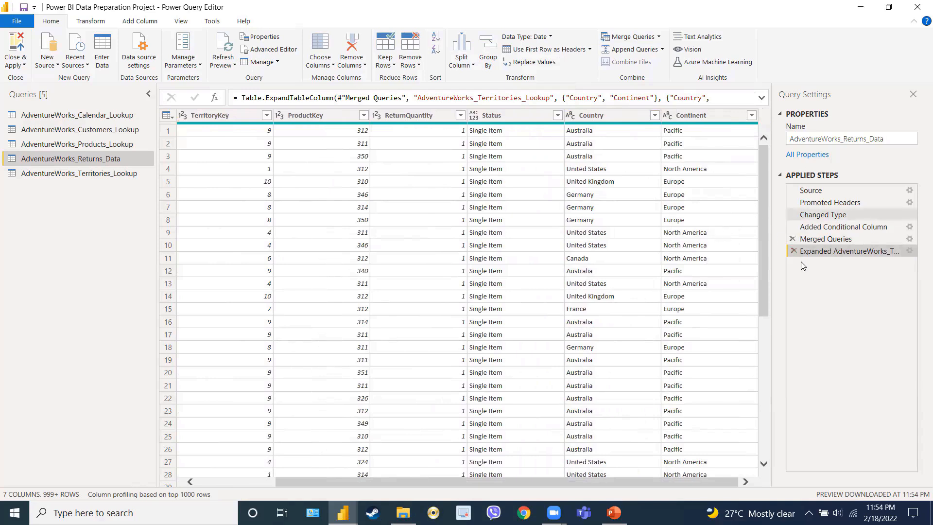
# Remove Continent from the expanded territory columns, keeping only Country
pyautogui.click(910, 251)
pyautogui.click(390, 184)
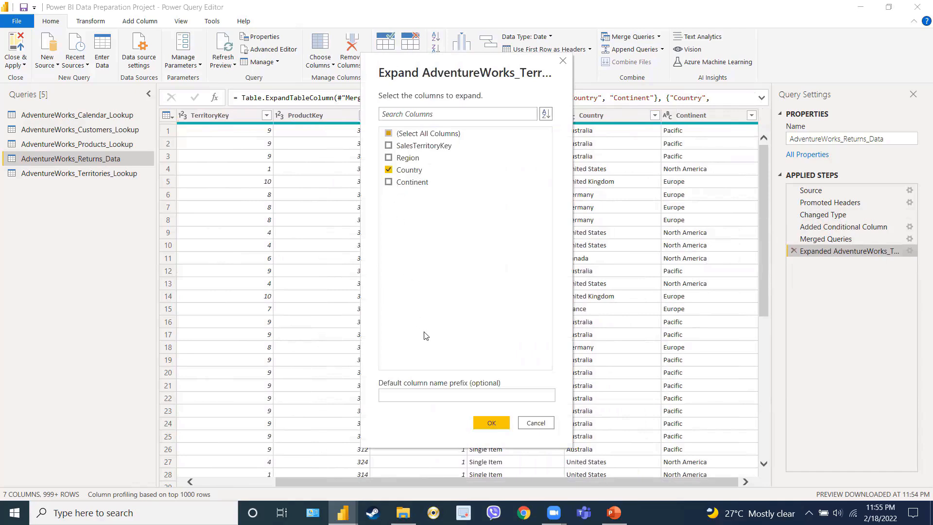
pyautogui.click(488, 423)
pyautogui.moveTo(470, 481); pyautogui.dragTo(505, 484)
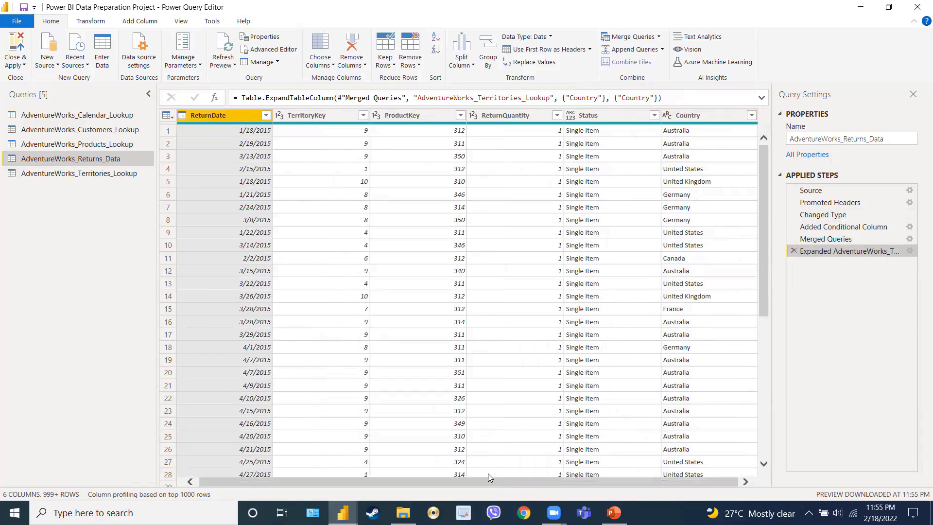
# Merge the returns query with AdventureWorks_Products_Lookup, matching on ProductKey in both tables with a Left Outer join
pyautogui.click(415, 116)
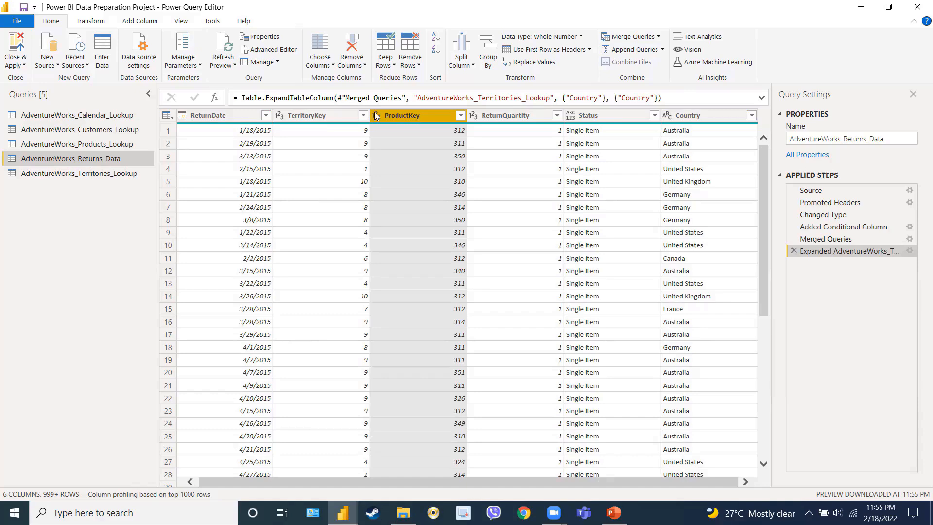
pyautogui.click(139, 22)
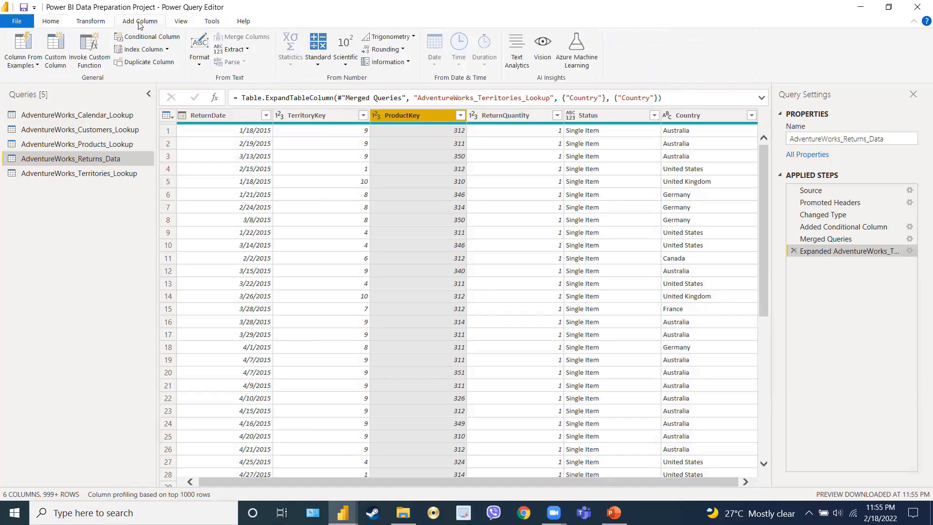
pyautogui.click(60, 25)
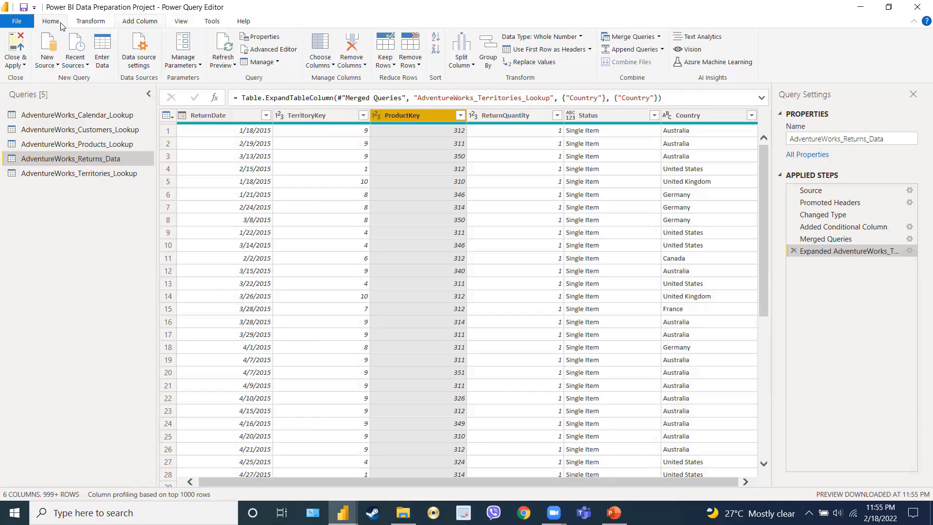
pyautogui.click(658, 37)
pyautogui.click(639, 51)
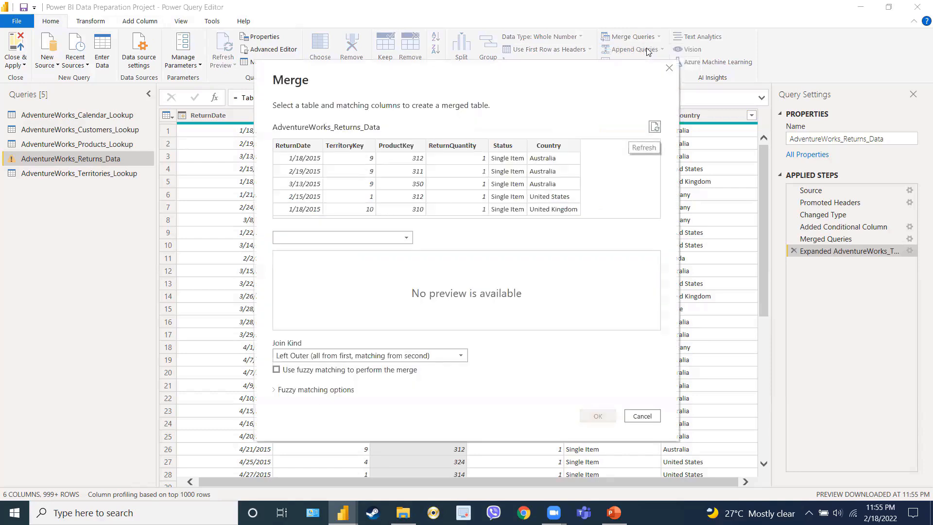
pyautogui.click(402, 147)
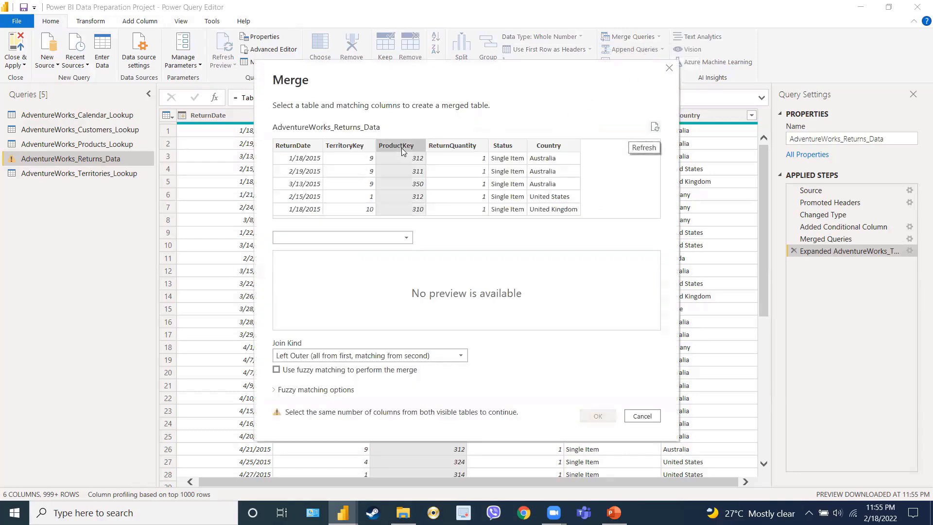
pyautogui.click(398, 239)
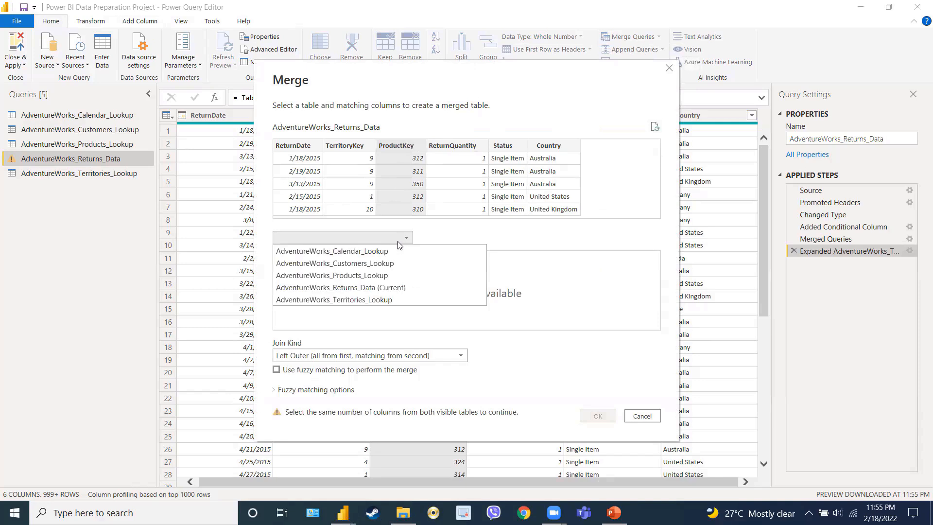
pyautogui.click(395, 276)
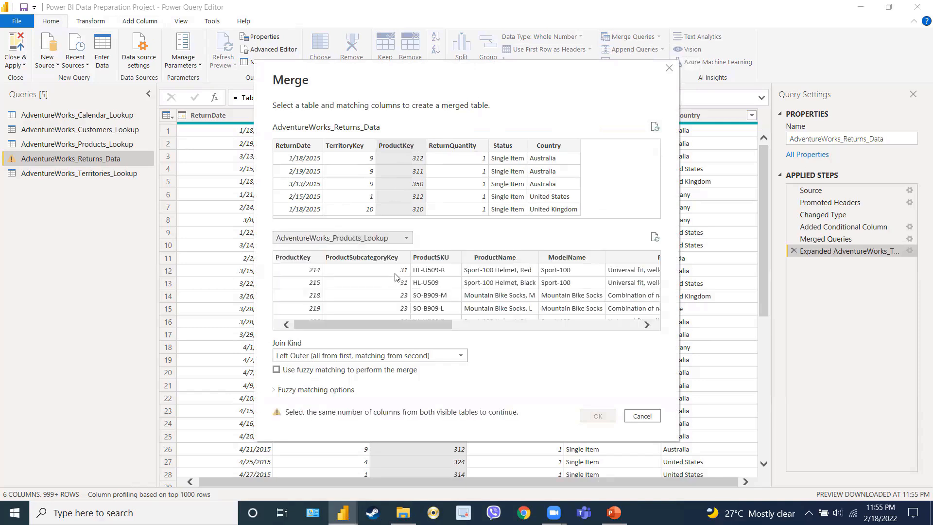
pyautogui.click(299, 257)
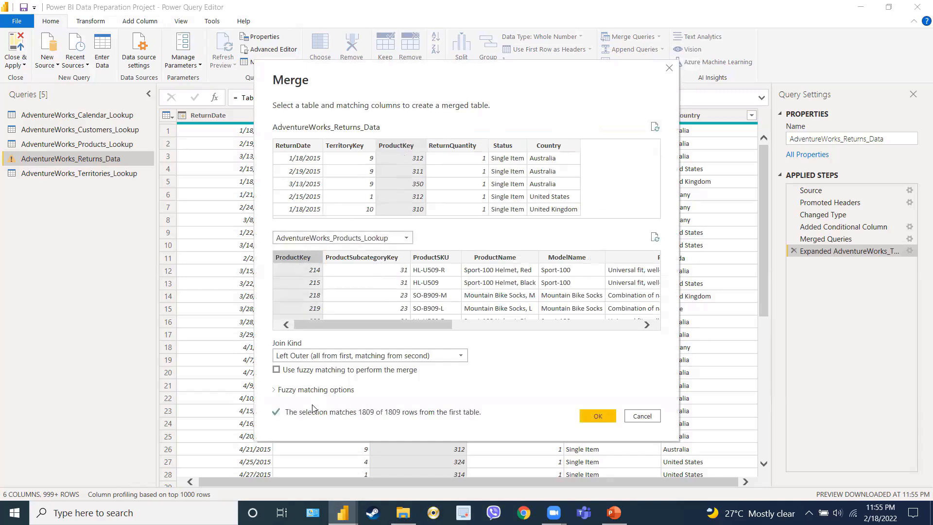
pyautogui.click(597, 416)
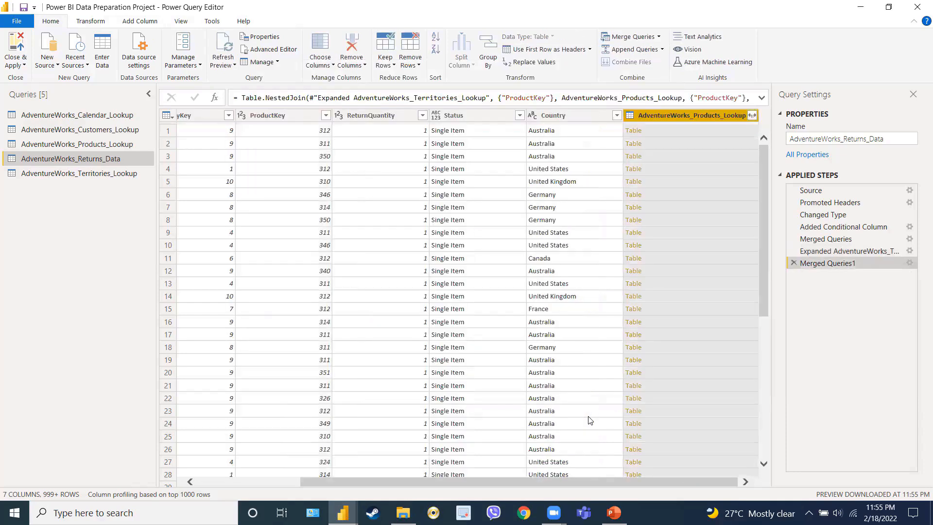
# Expand only ProductName from the merged products table with the original column name as prefix, and delete that expand step again
pyautogui.click(753, 116)
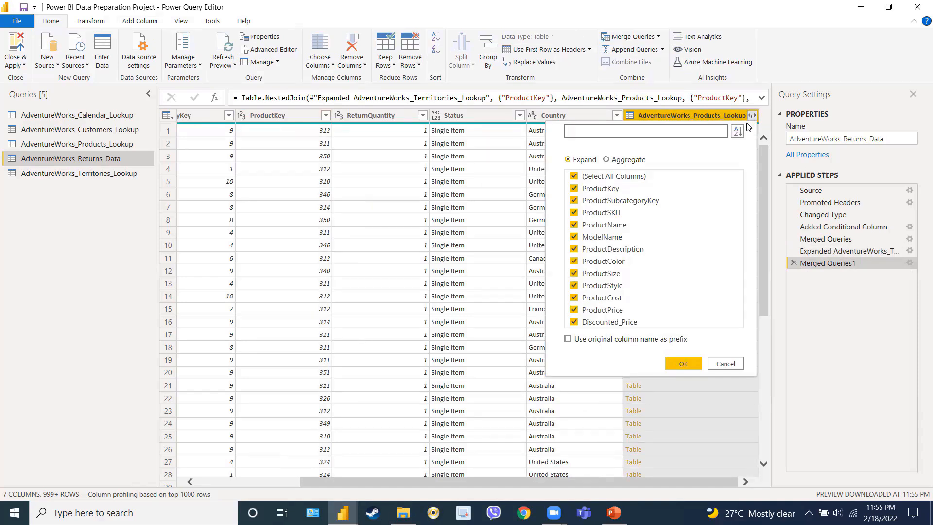
pyautogui.click(573, 177)
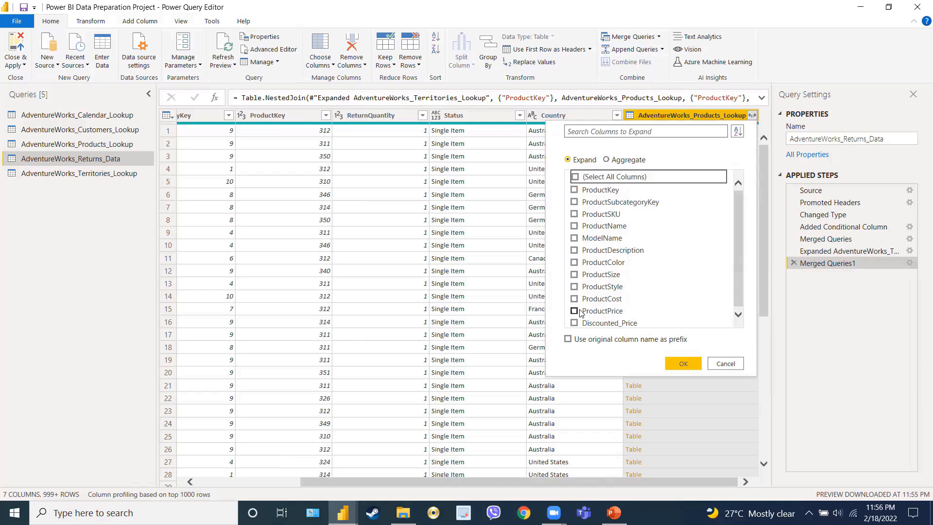
pyautogui.click(574, 226)
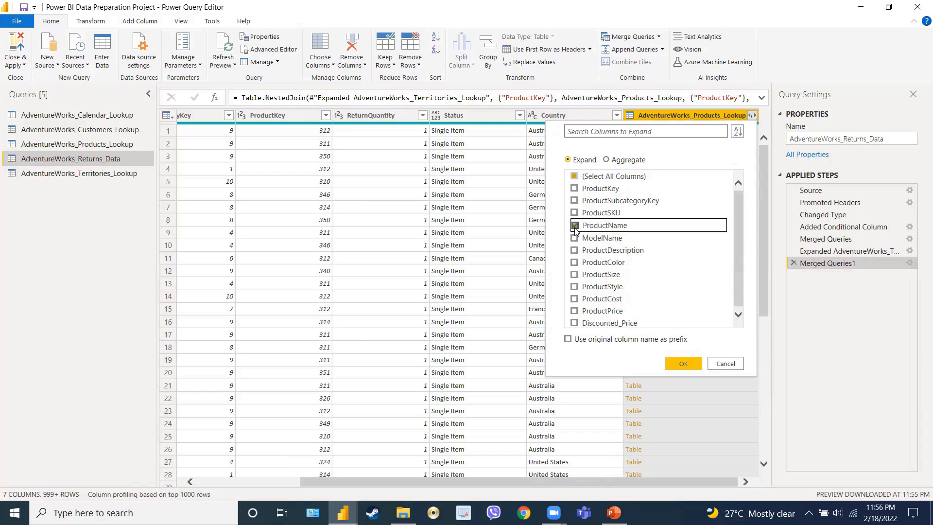
pyautogui.click(575, 342)
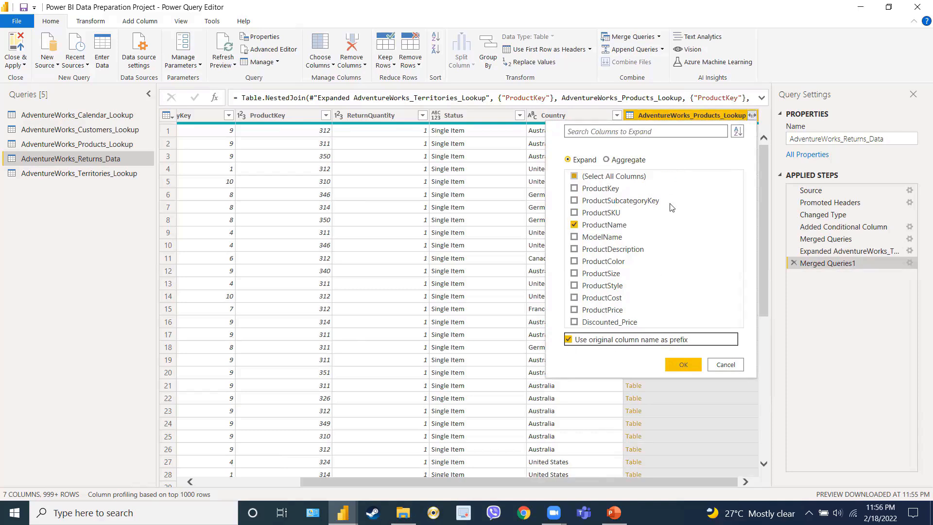
pyautogui.click(684, 365)
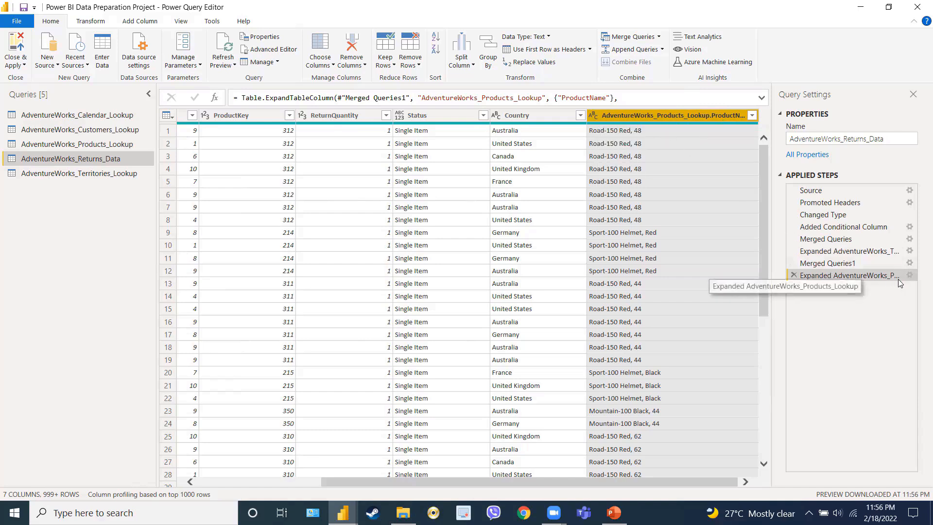
pyautogui.click(793, 275)
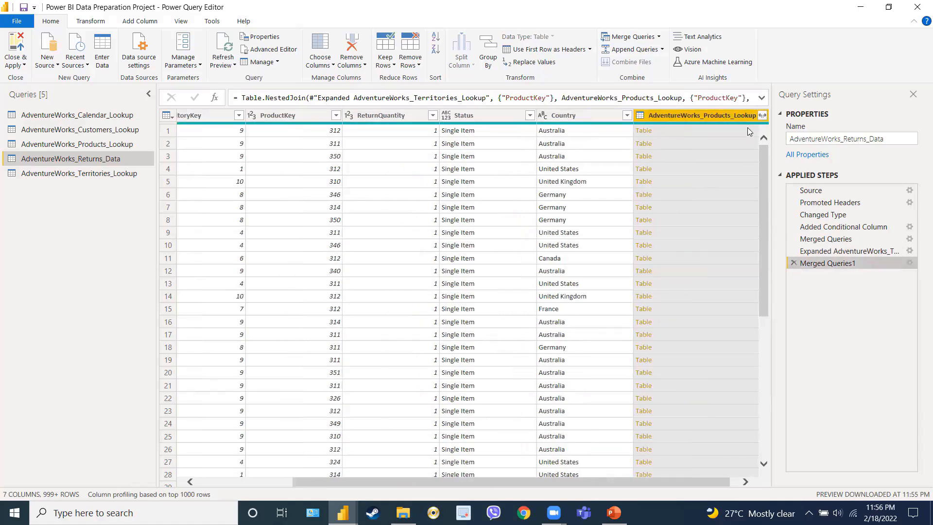
# Expand only the ProductName column from the merged products table, without using the original column name as prefix
pyautogui.click(762, 116)
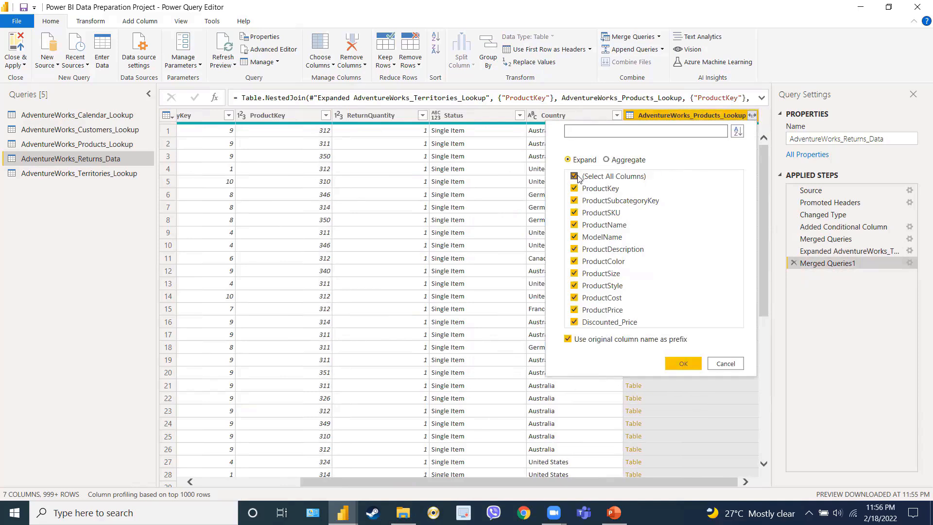
pyautogui.click(577, 178)
pyautogui.click(568, 339)
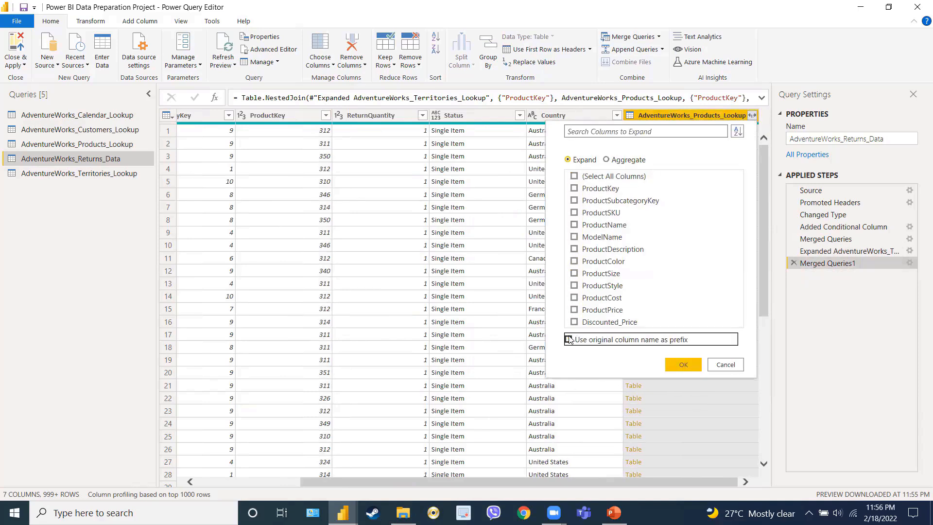
pyautogui.click(574, 225)
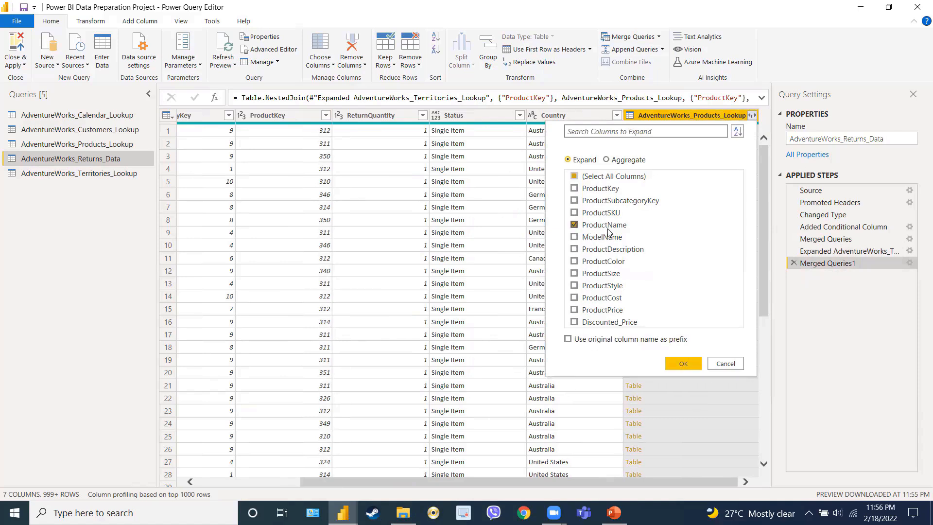
pyautogui.click(695, 363)
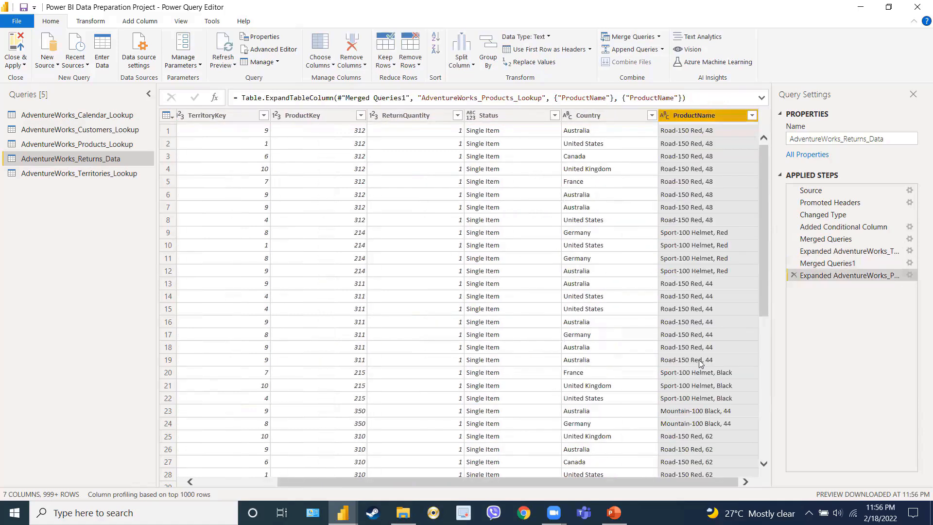
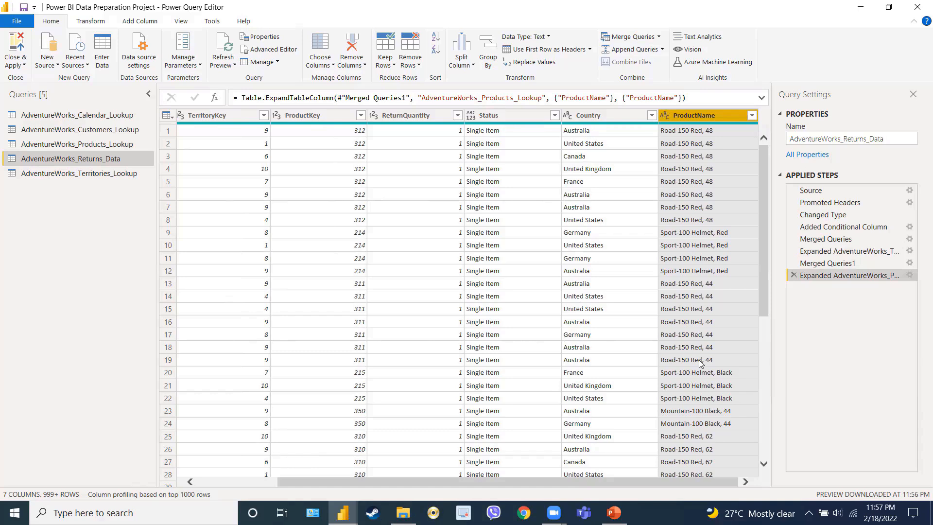
# Set up a basic Group By on the returns table by Country, with the new column named Total_Returns
pyautogui.moveTo(630, 480); pyautogui.dragTo(548, 489)
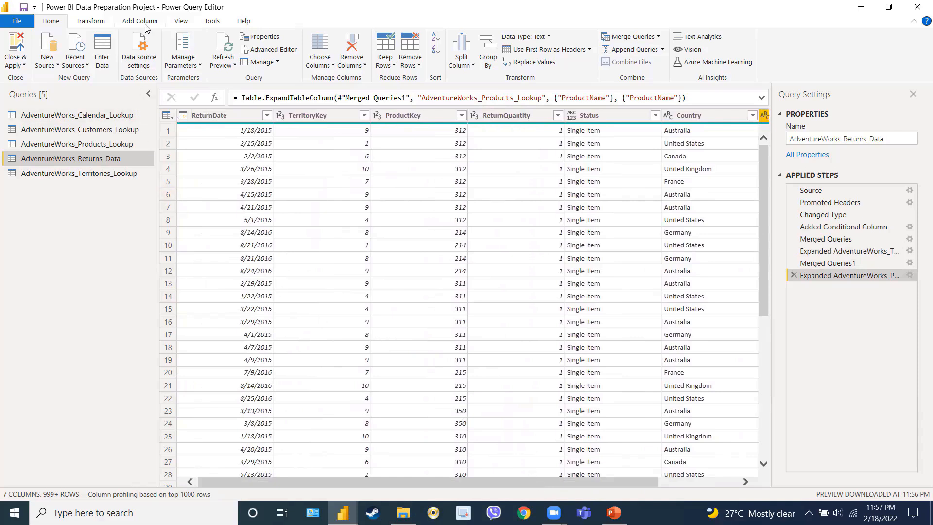
pyautogui.click(89, 22)
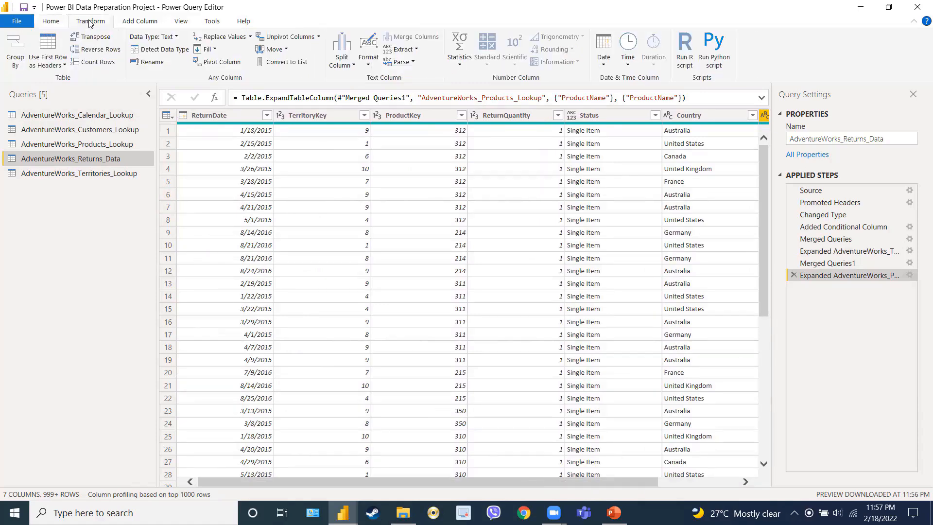
pyautogui.click(16, 59)
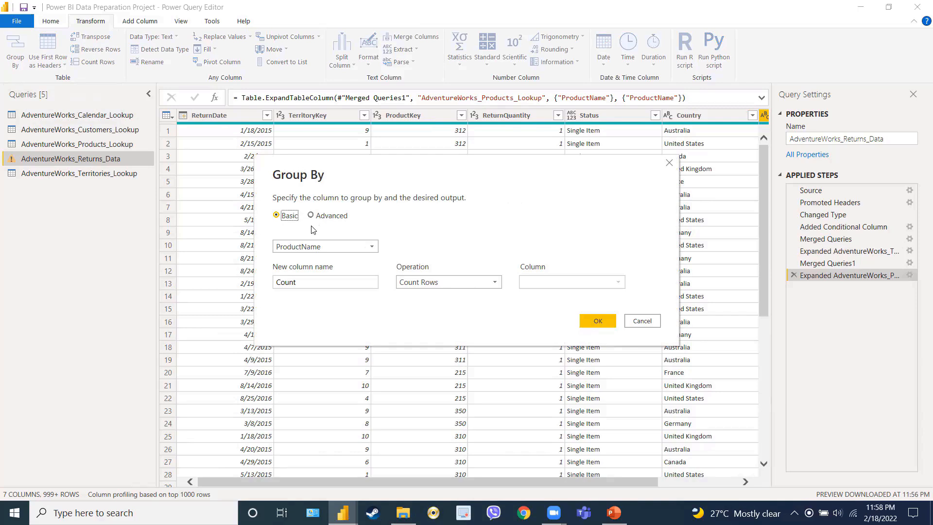
pyautogui.click(309, 247)
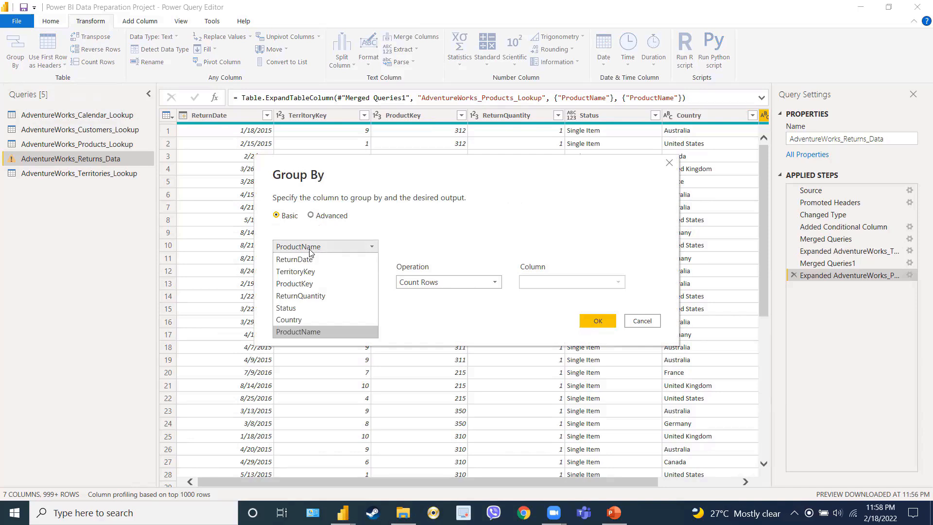
pyautogui.click(298, 320)
pyautogui.click(325, 282)
pyautogui.moveTo(325, 281); pyautogui.dragTo(265, 286)
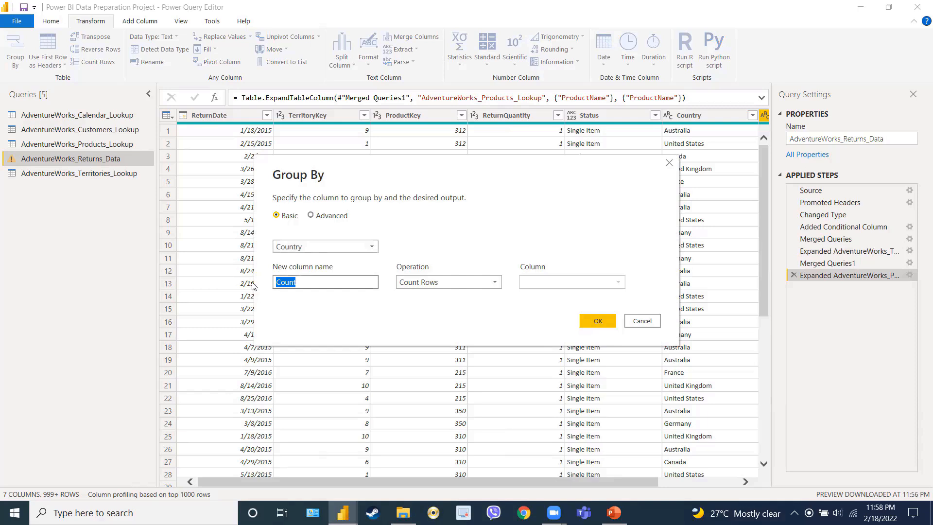
pyautogui.press('BackSpace')
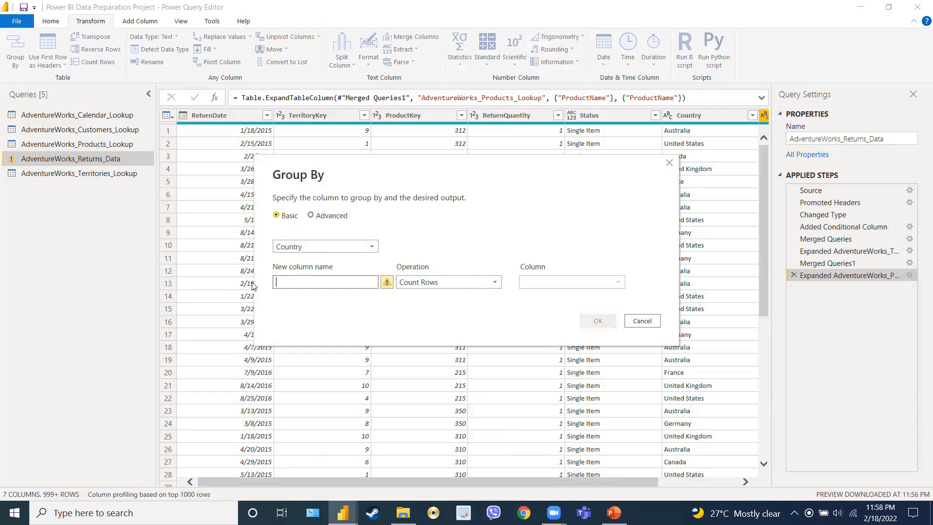
pyautogui.write('Total _Return')
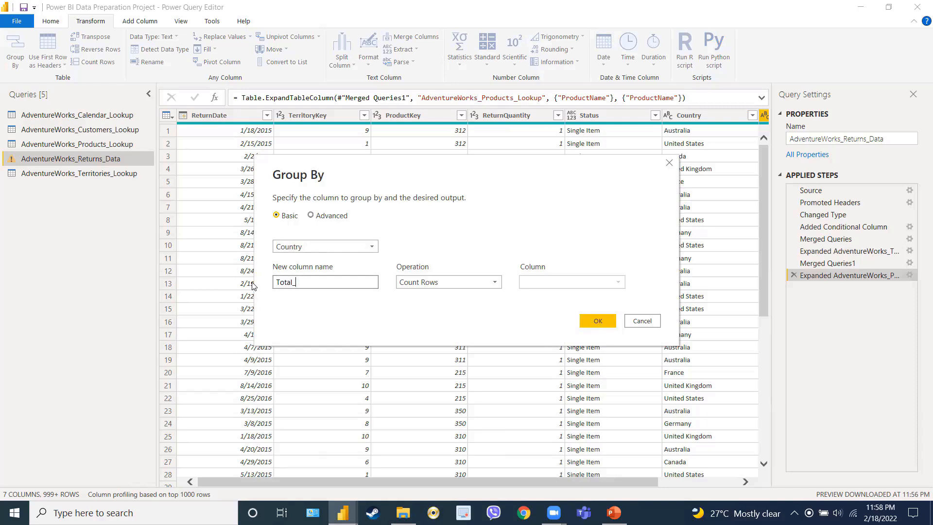
pyautogui.write('s')
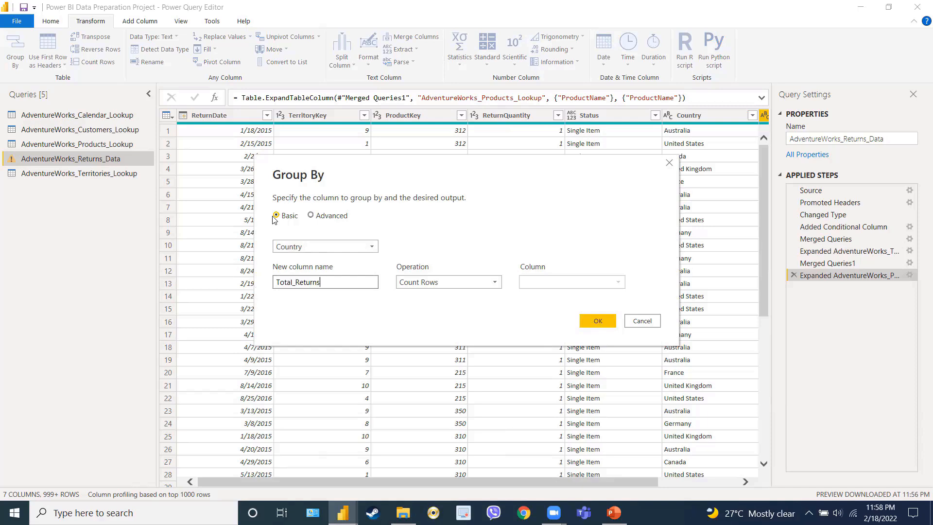
# Set the Total_Returns aggregation to the Sum of ReturnQuantity and apply the grouping
pyautogui.click(448, 282)
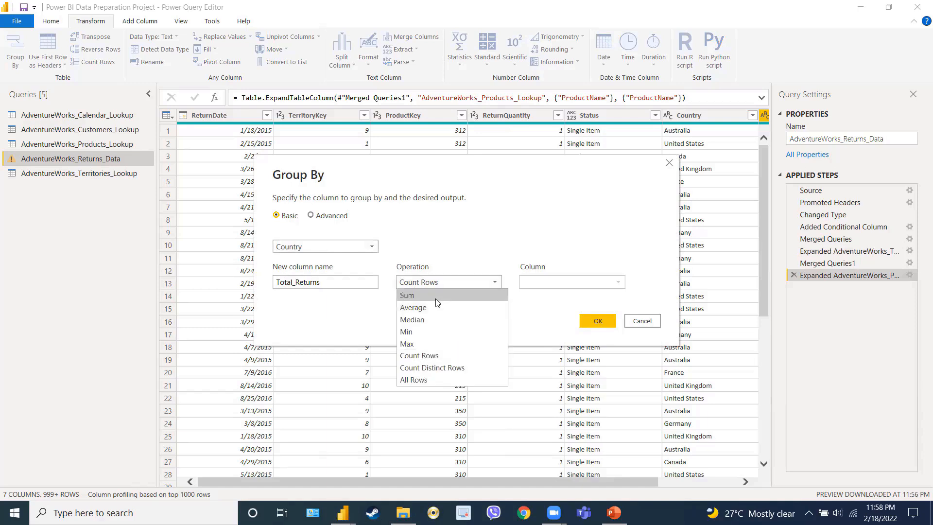
pyautogui.click(474, 294)
pyautogui.click(542, 285)
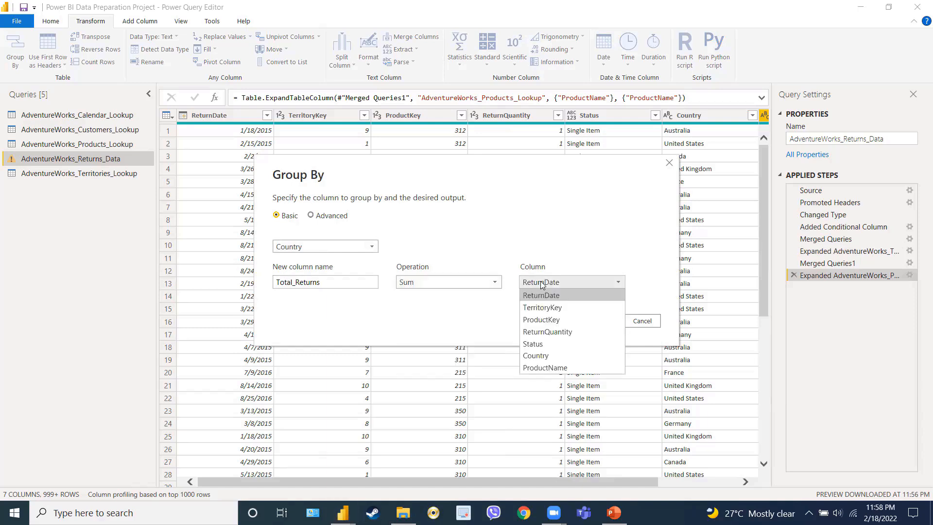
pyautogui.click(549, 331)
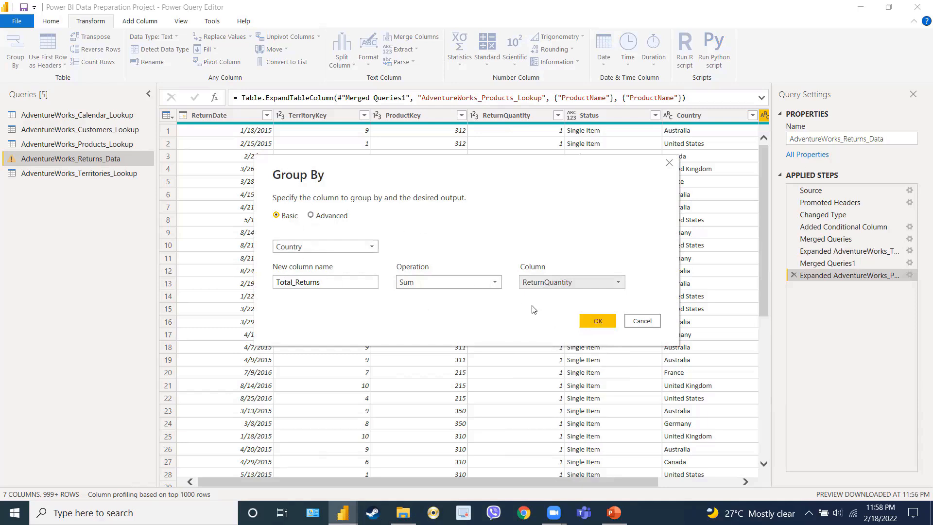
pyautogui.click(597, 322)
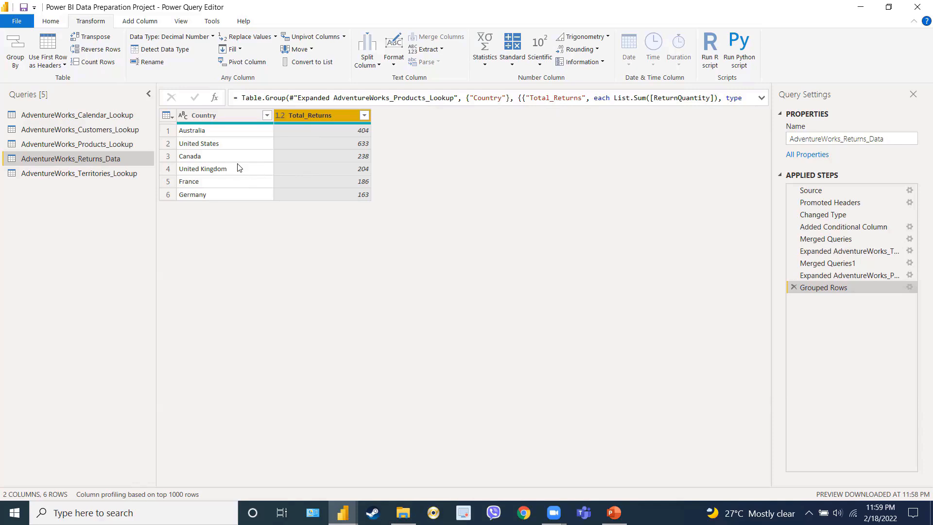
# Sort the grouped rows by Total_Returns in descending order, and delete that sort step again
pyautogui.click(365, 119)
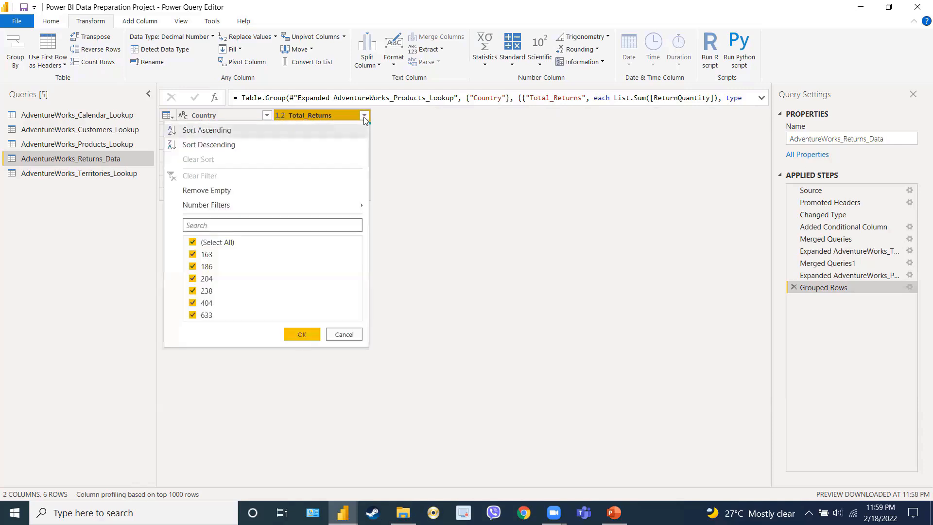
pyautogui.click(353, 143)
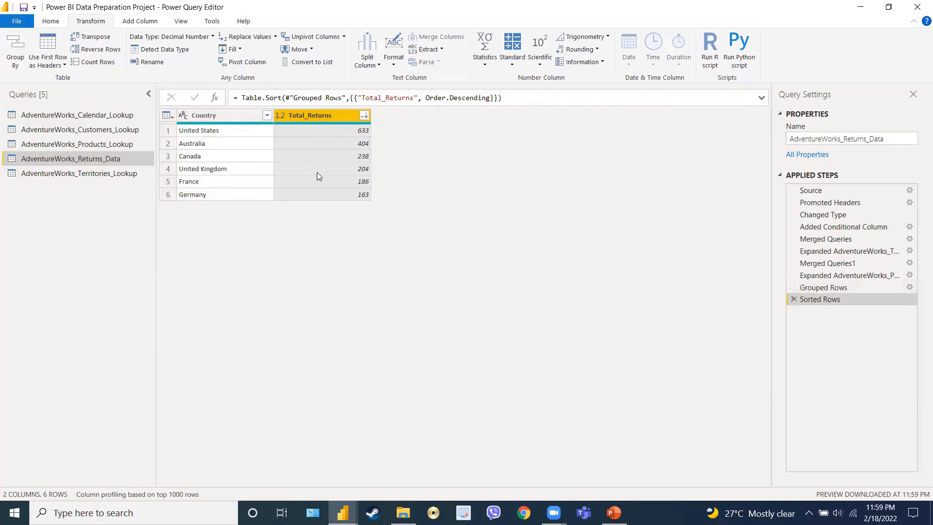
pyautogui.click(791, 300)
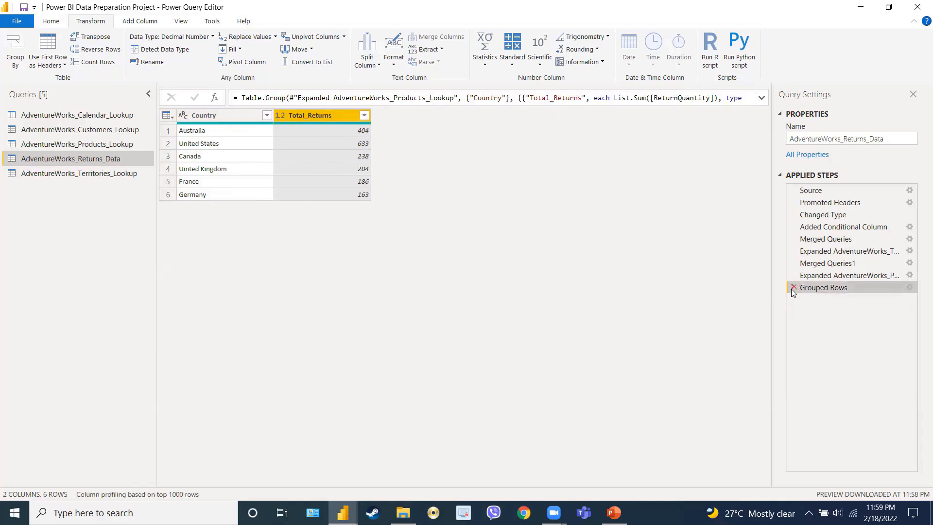
# Delete the country-only Grouped Rows step and set up an advanced Group By on Country and ProductName
pyautogui.click(792, 288)
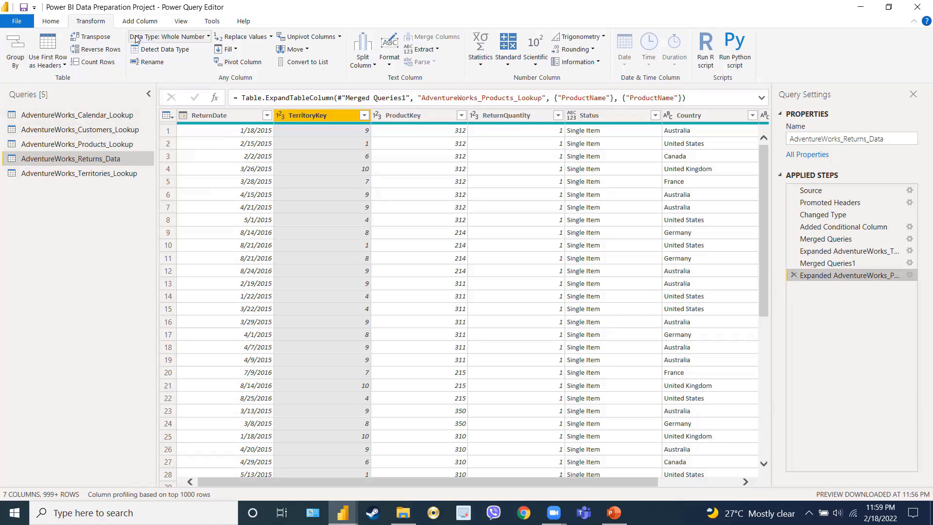
pyautogui.click(16, 59)
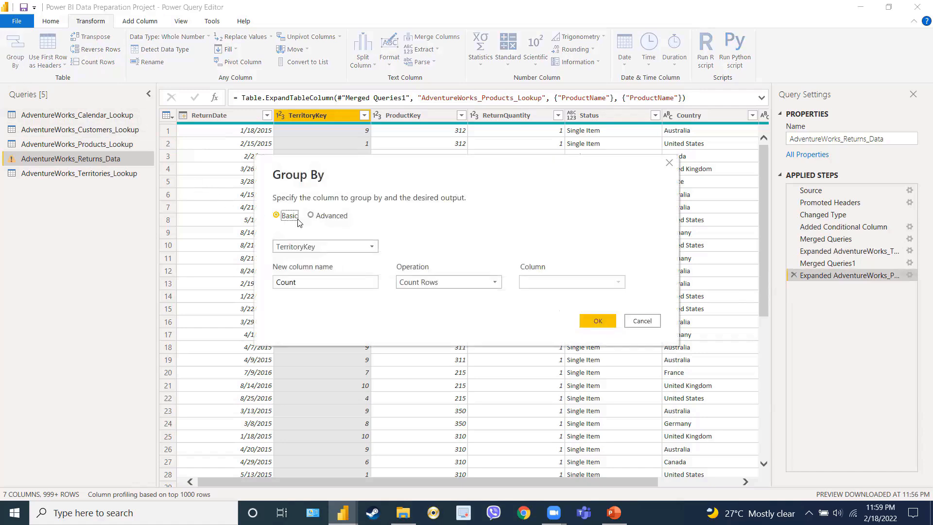
pyautogui.click(311, 215)
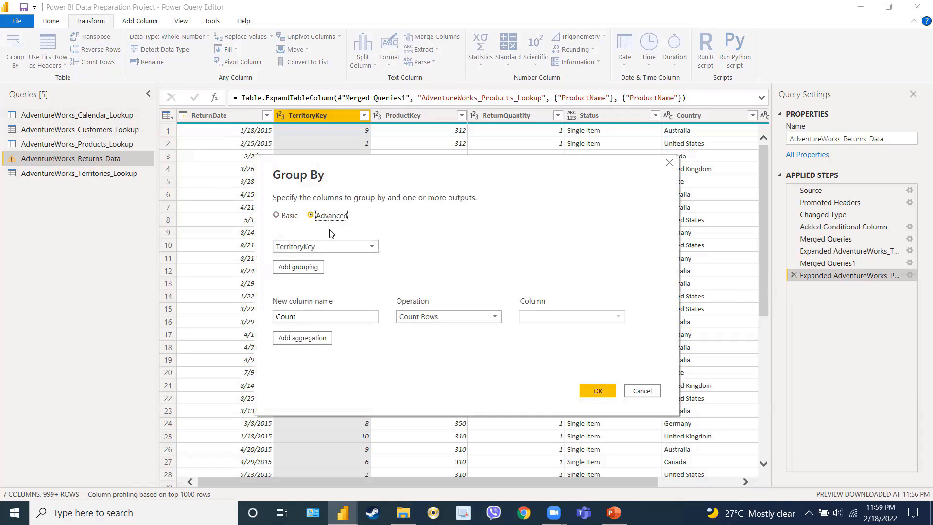
pyautogui.click(333, 246)
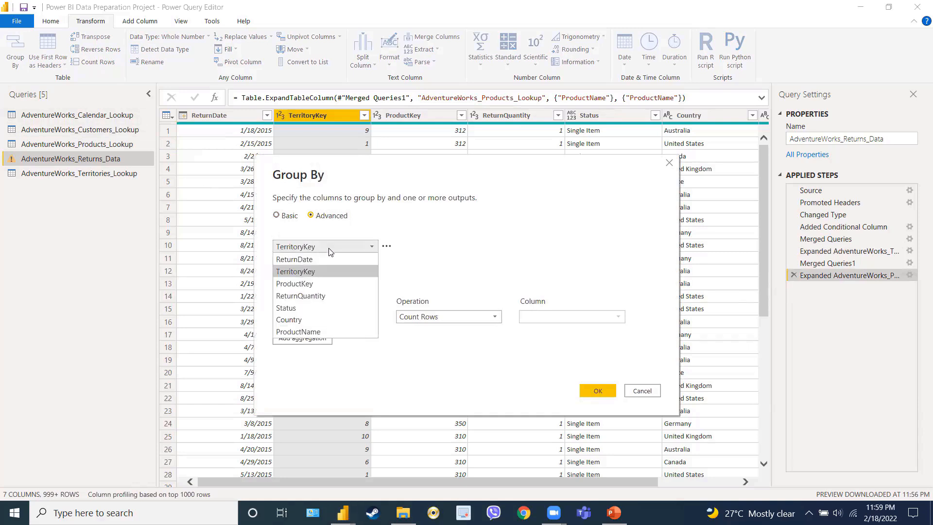
pyautogui.click(311, 317)
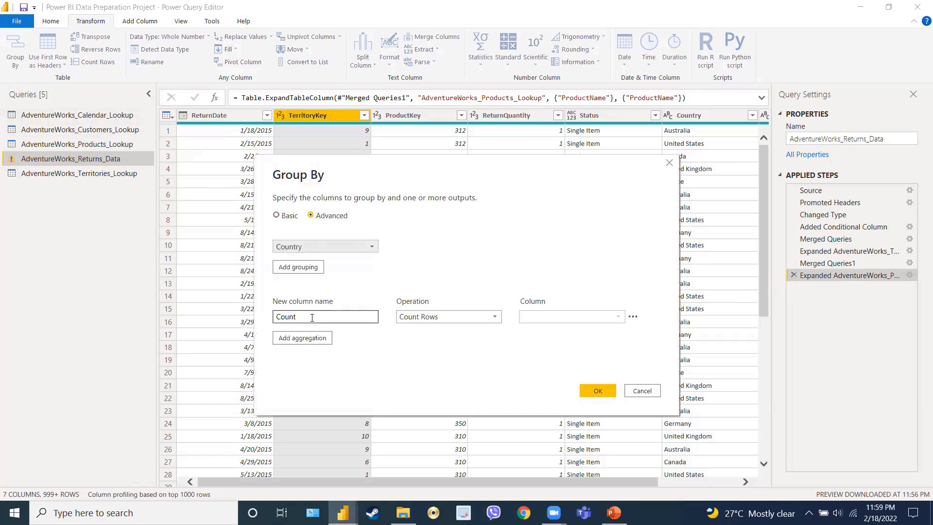
pyautogui.click(306, 267)
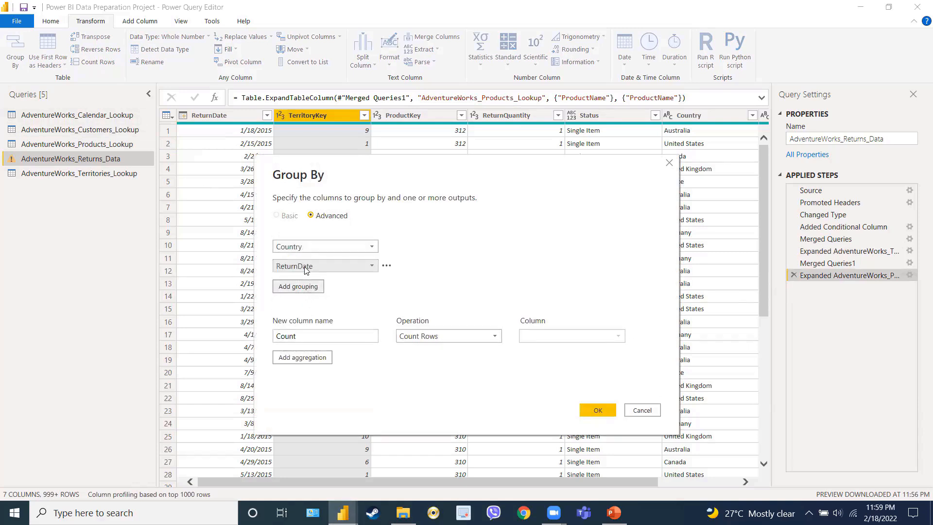
pyautogui.click(304, 266)
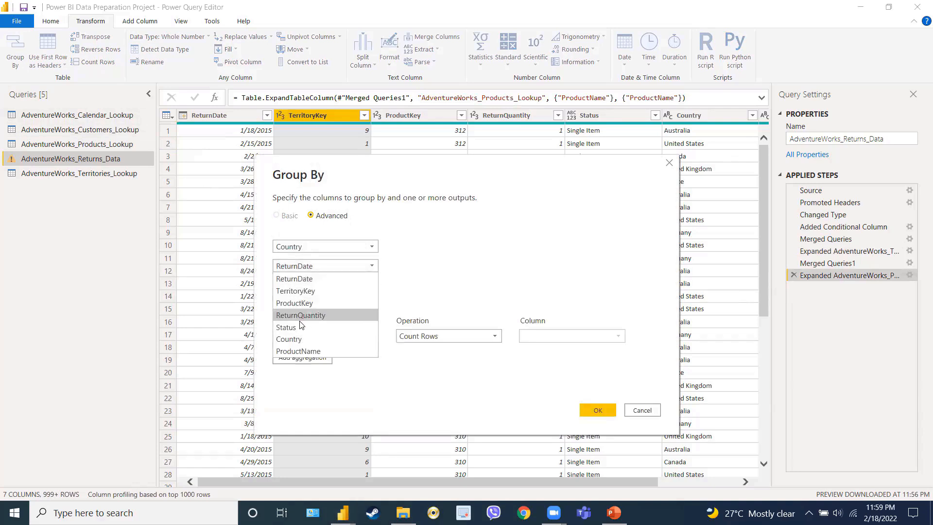
pyautogui.click(297, 351)
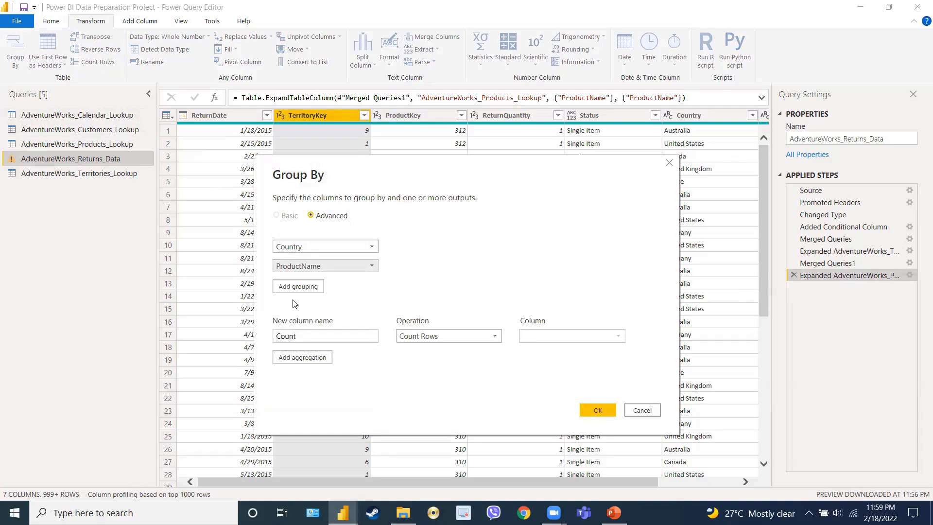
# Name the aggregation column Total_Returns, set it to the Sum of ReturnQuantity, and apply the grouping
pyautogui.doubleClick(297, 335)
pyautogui.press('BackSpace')
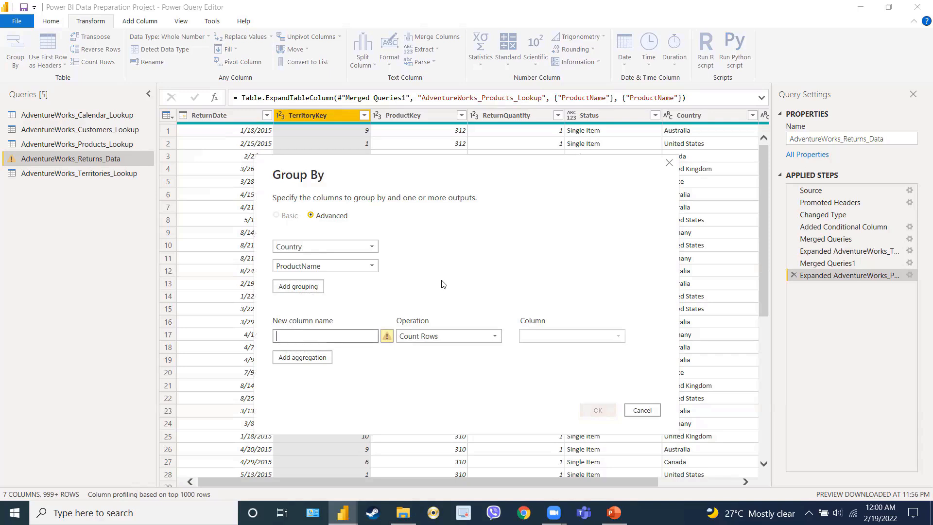
pyautogui.write('Total ')
pyautogui.write('Returns')
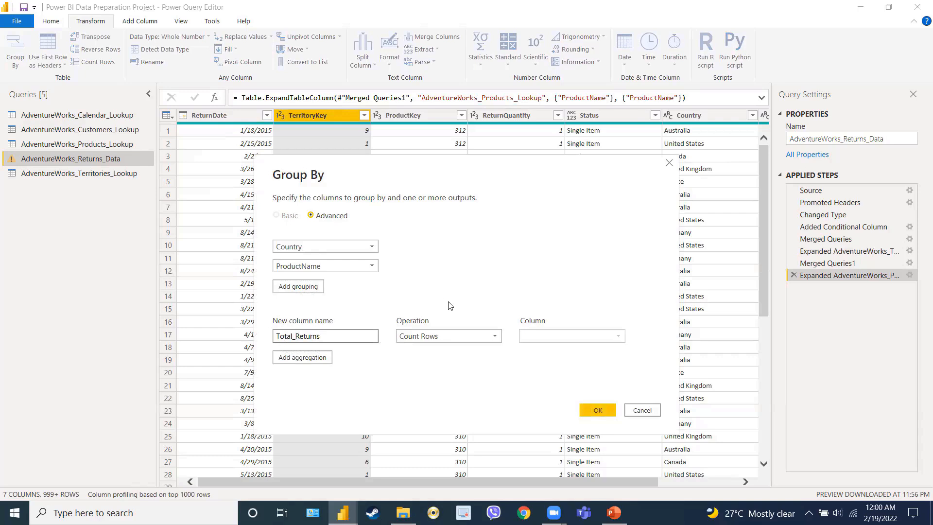
pyautogui.click(447, 336)
pyautogui.click(437, 349)
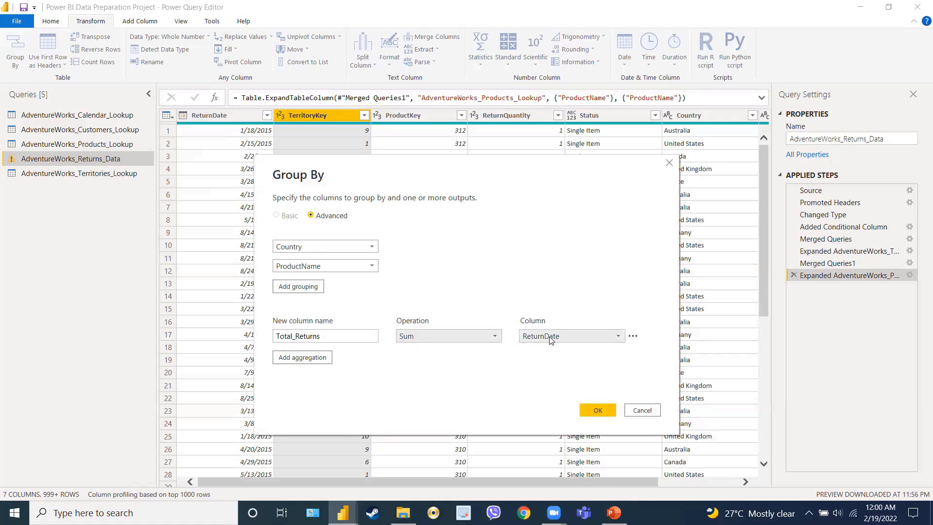
pyautogui.click(550, 336)
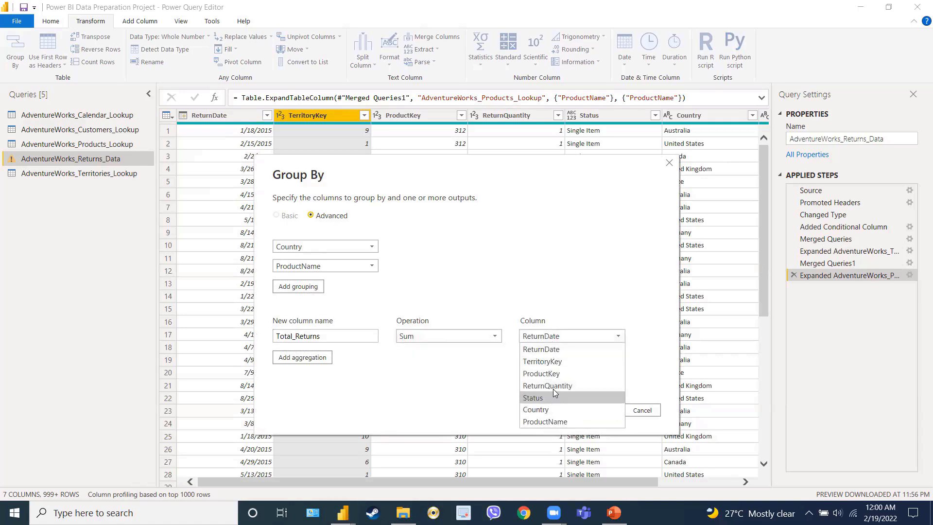
pyautogui.click(552, 385)
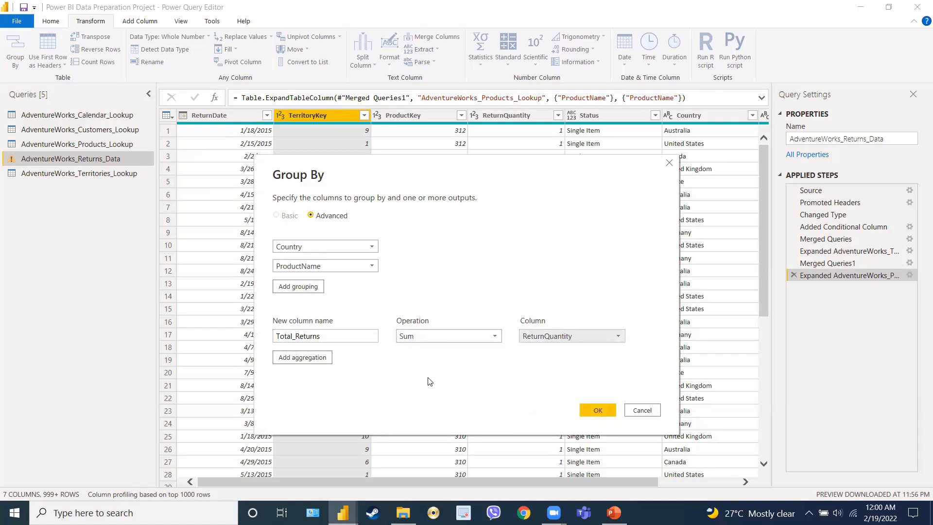
pyautogui.click(596, 410)
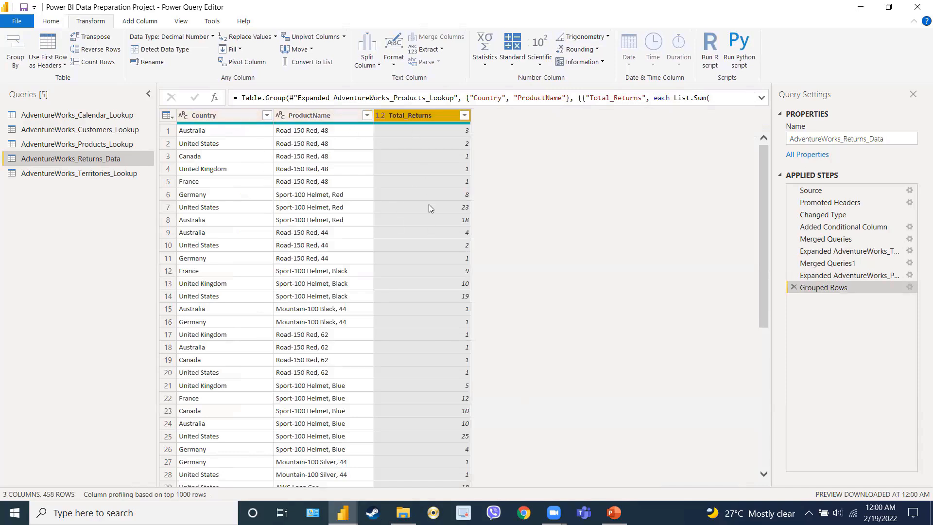
# Sort the grouped returns table by Country in ascending order
pyautogui.click(232, 119)
pyautogui.click(266, 115)
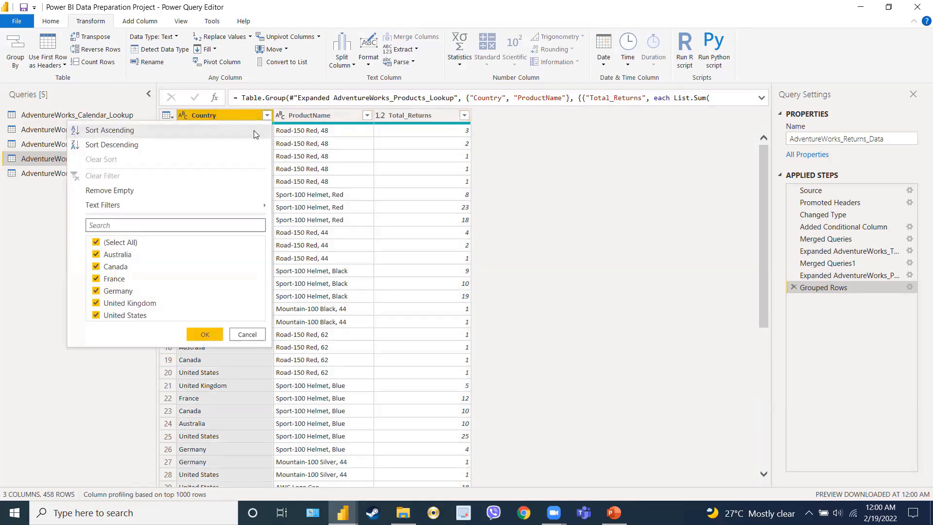
pyautogui.click(253, 131)
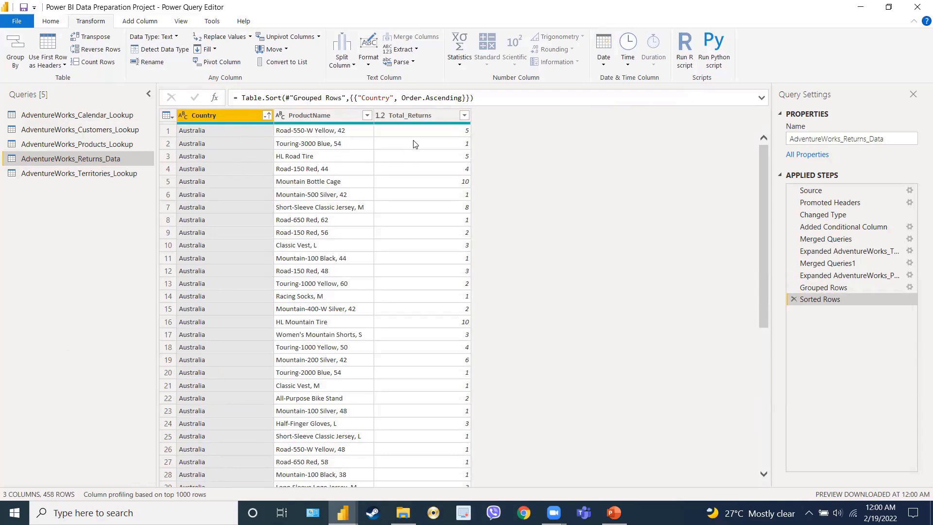
# Look through the sorted rows to examine each country's products and their Total_Returns
pyautogui.scroll(-6, 415, 143)
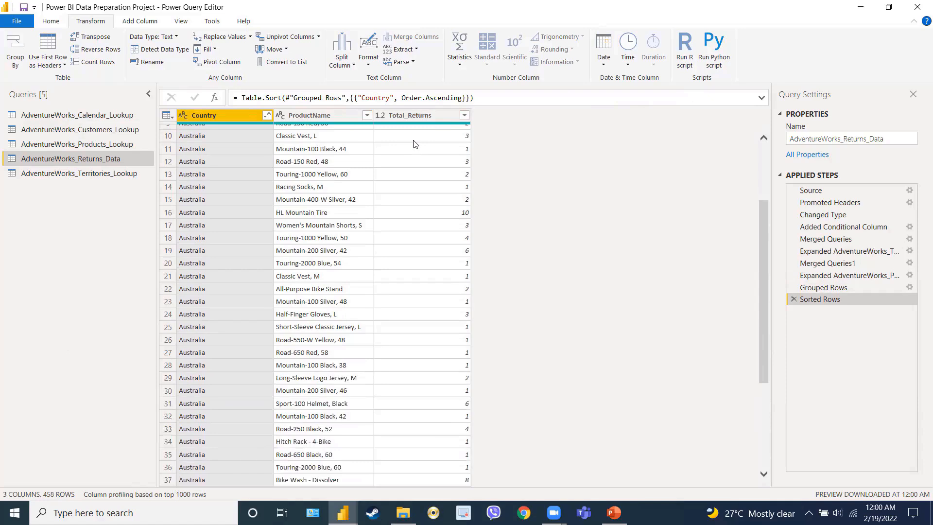
pyautogui.scroll(-13, 413, 144)
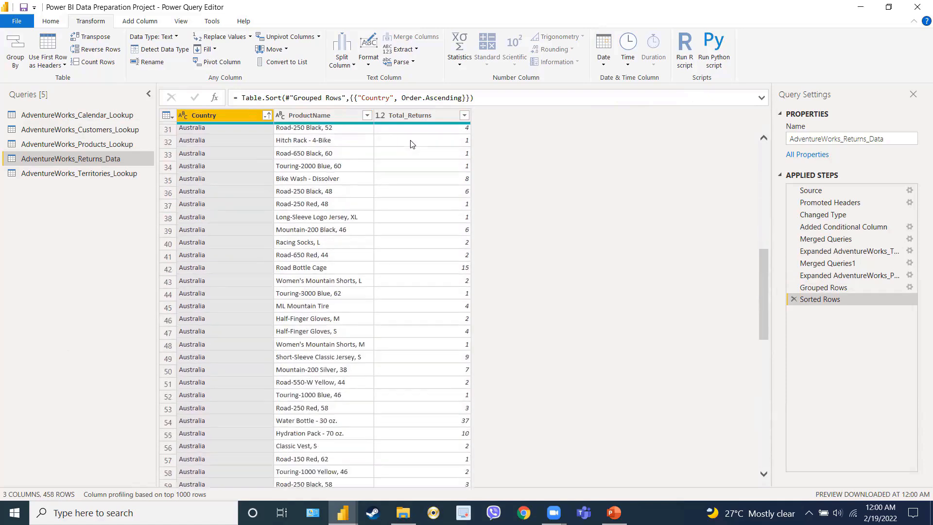
pyautogui.scroll(-8, 410, 144)
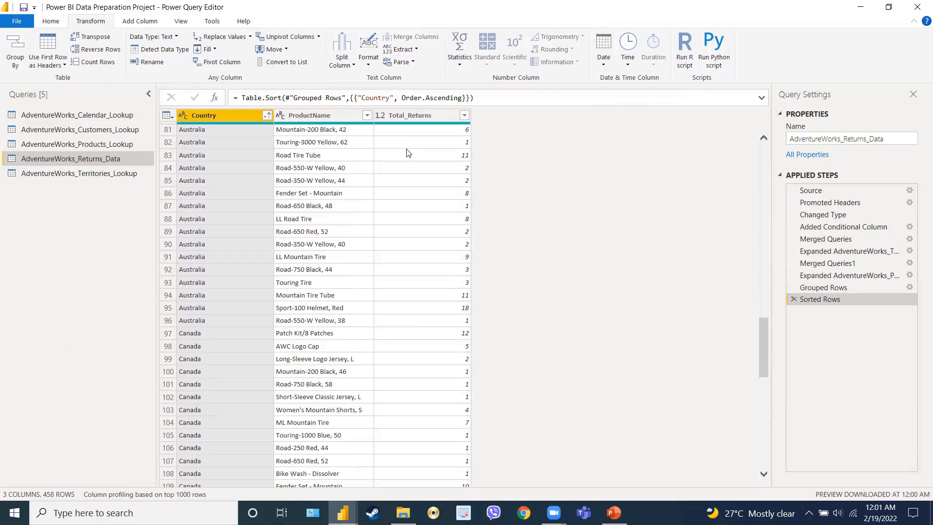
pyautogui.scroll(-3, 408, 153)
pyautogui.scroll(-3, 407, 153)
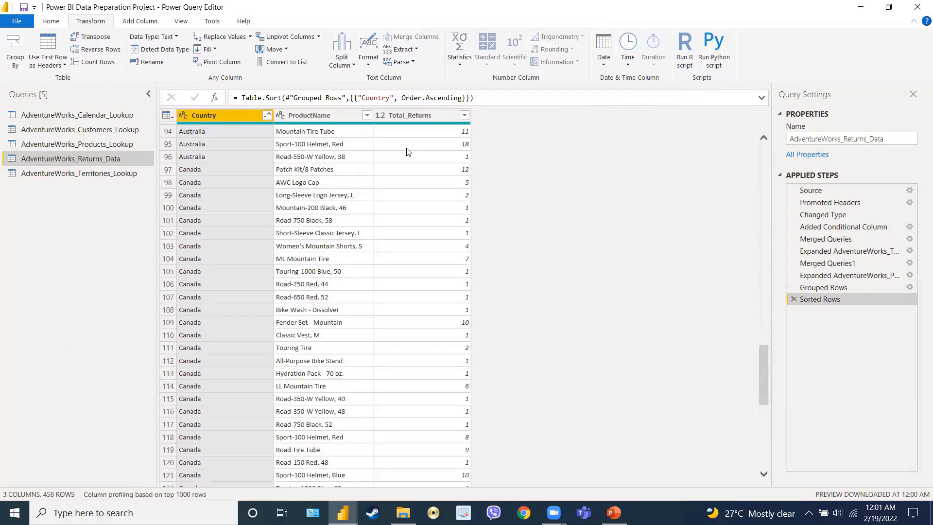
pyautogui.moveTo(766, 373); pyautogui.dragTo(738, 155)
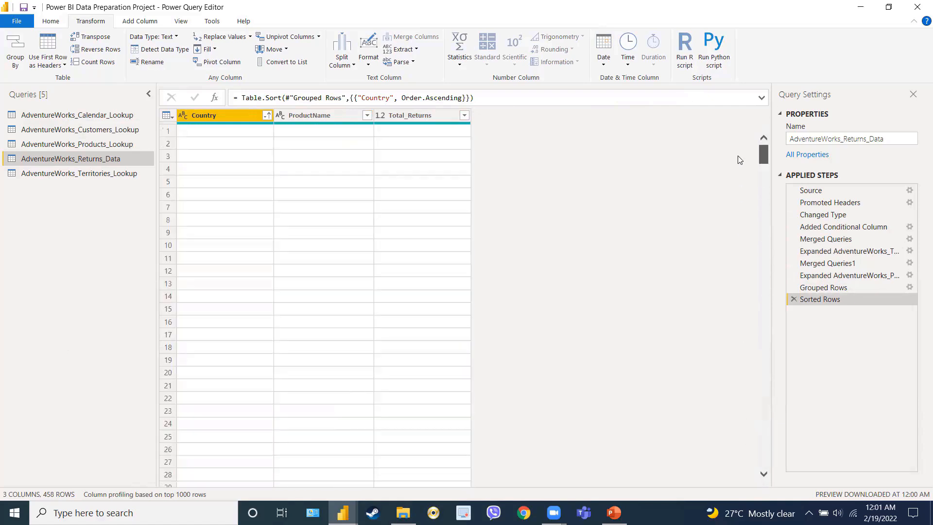
pyautogui.click(304, 121)
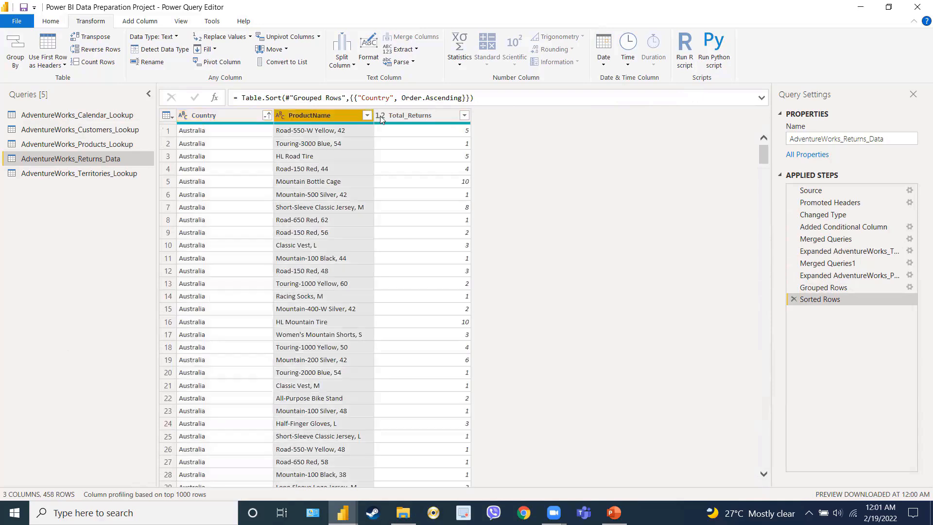
pyautogui.click(386, 116)
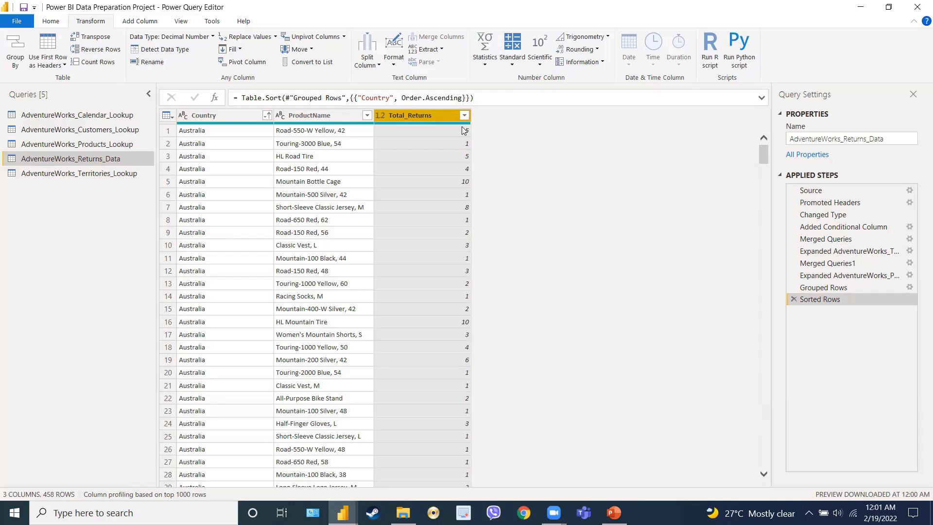
# Review the returns table at the Changed Type step and compare it with the Country, ProductName and Total_Returns columns of the Sorted Rows step
pyautogui.click(820, 218)
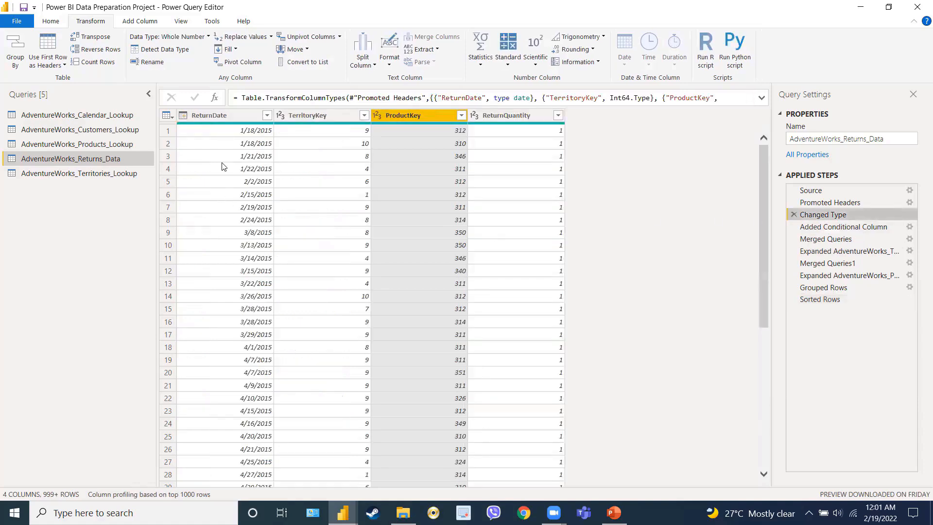
pyautogui.click(841, 300)
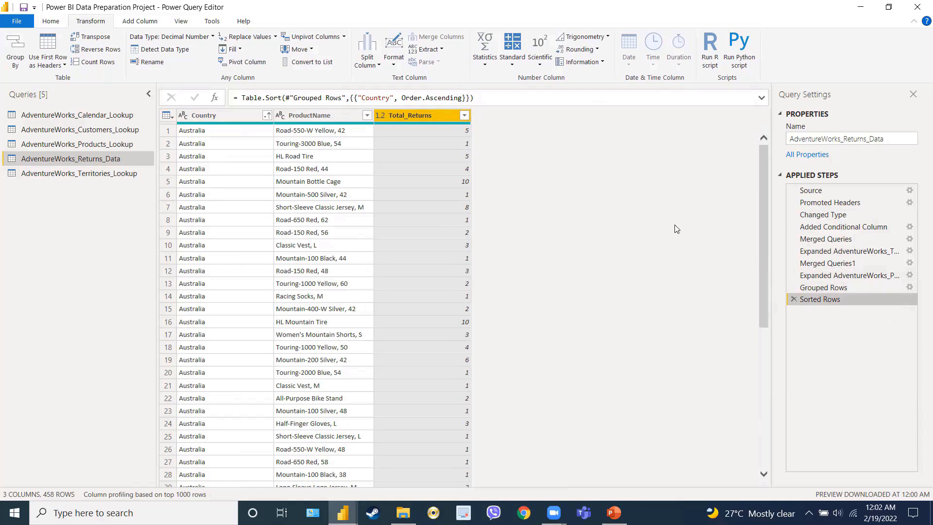
pyautogui.click(318, 119)
pyautogui.click(236, 118)
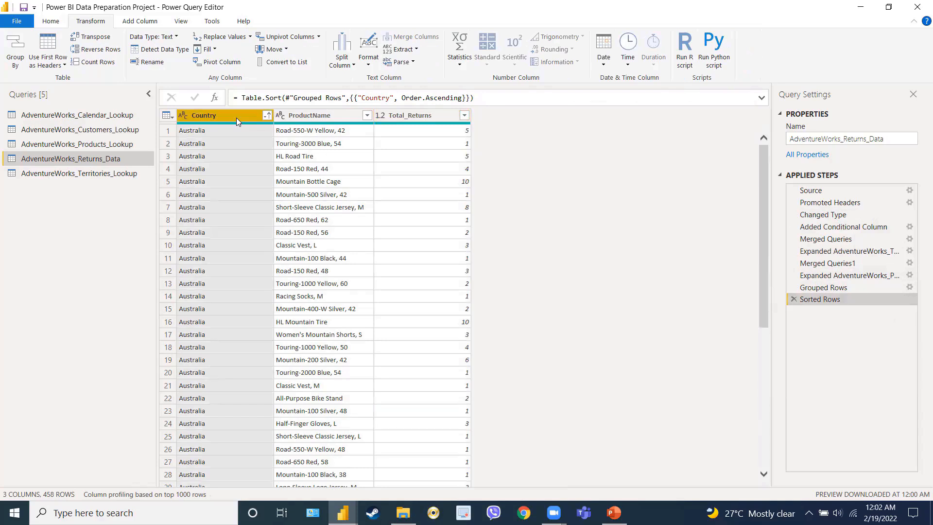
pyautogui.click(311, 116)
pyautogui.click(398, 116)
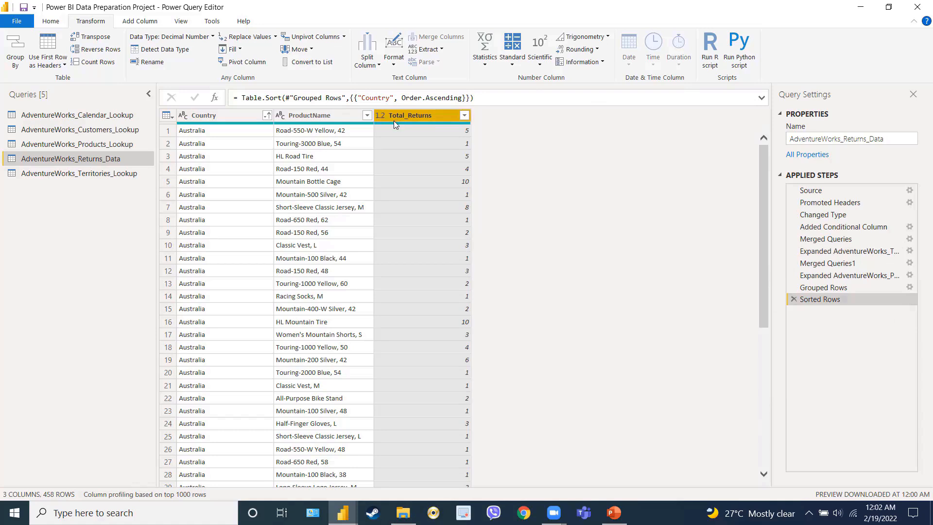
# Show column quality for the AdventureWorks_Customers_Lookup table and check the figures across all its columns
pyautogui.click(91, 130)
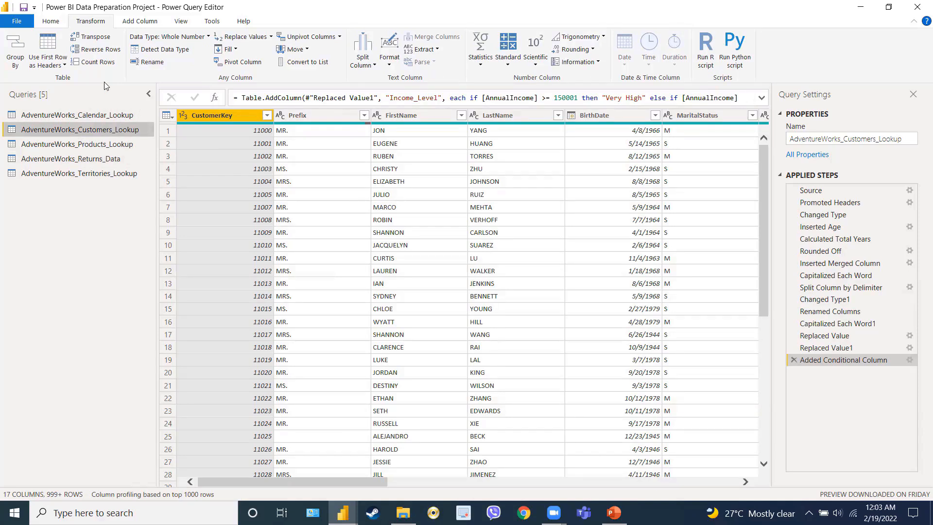
pyautogui.click(186, 27)
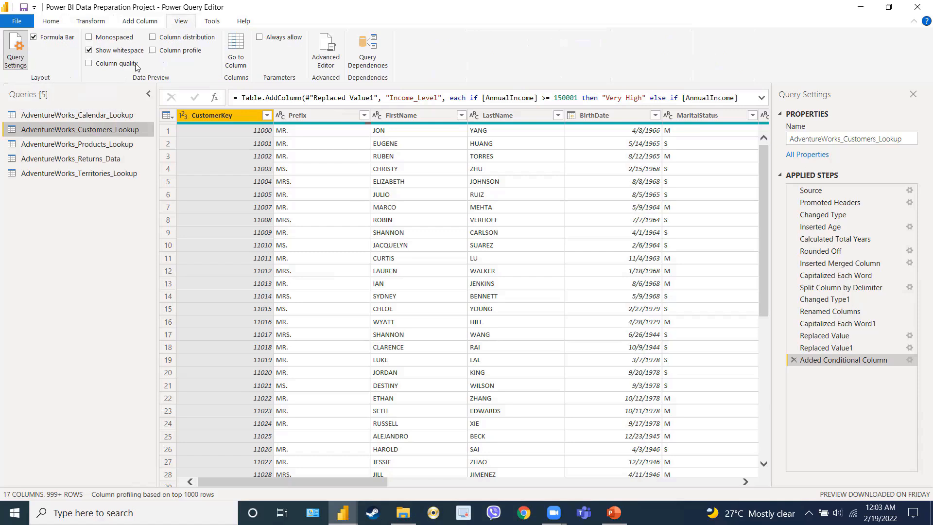
pyautogui.click(89, 64)
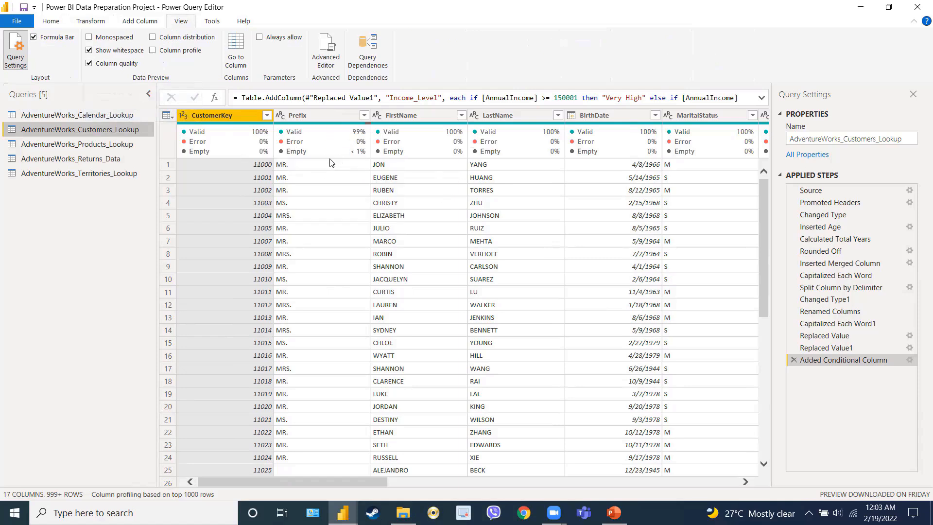
pyautogui.moveTo(350, 479); pyautogui.dragTo(709, 476)
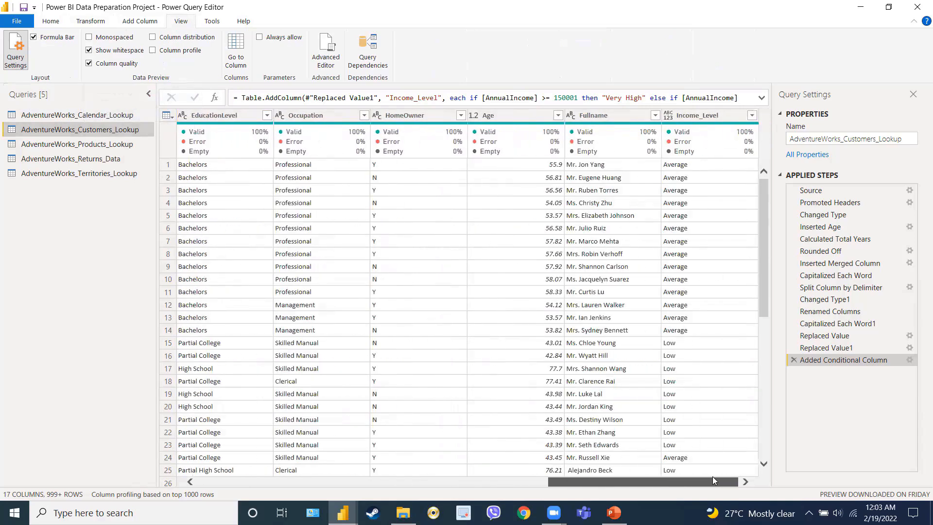
pyautogui.moveTo(713, 476); pyautogui.dragTo(338, 490)
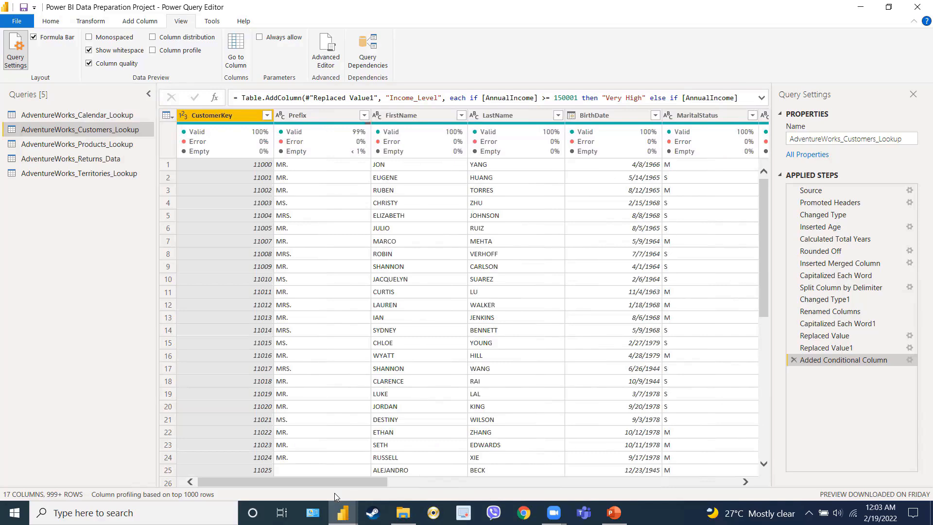
# Show column distribution for the customers table and select the EducationLevel column to examine it
pyautogui.click(153, 38)
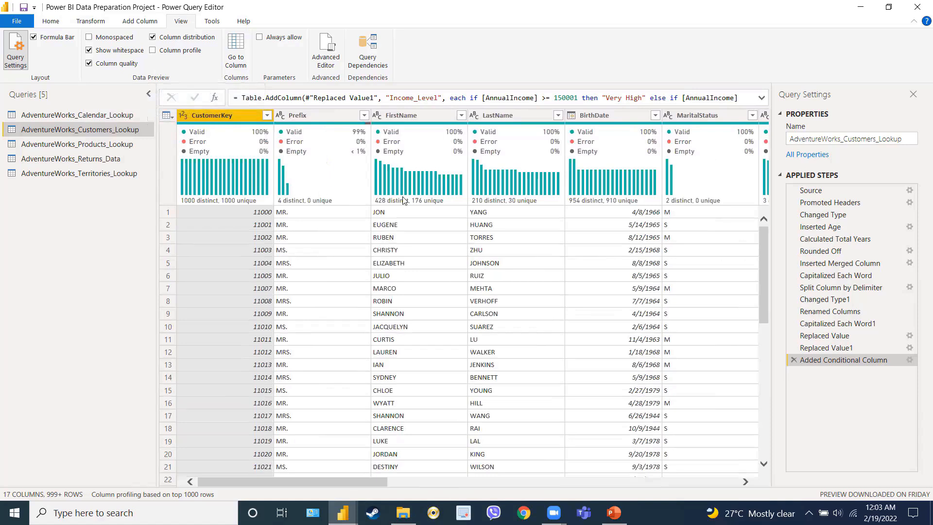
pyautogui.moveTo(315, 482); pyautogui.dragTo(619, 450)
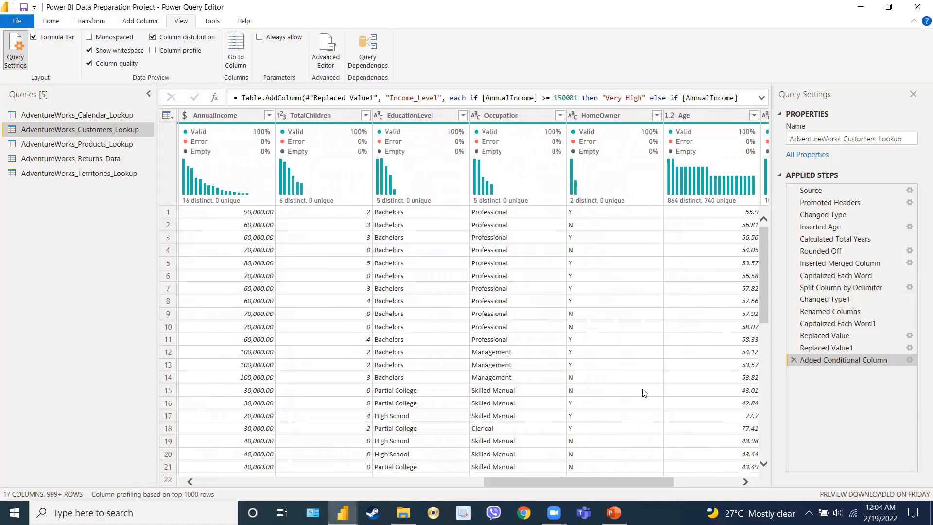
pyautogui.click(430, 115)
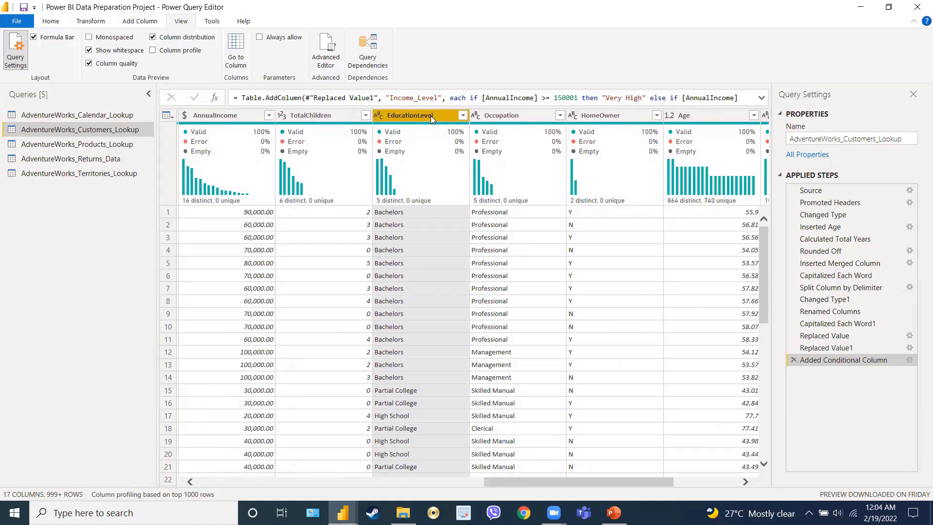
# Load the complete list of EducationLevel filter values to check them, and close it without filtering
pyautogui.click(463, 115)
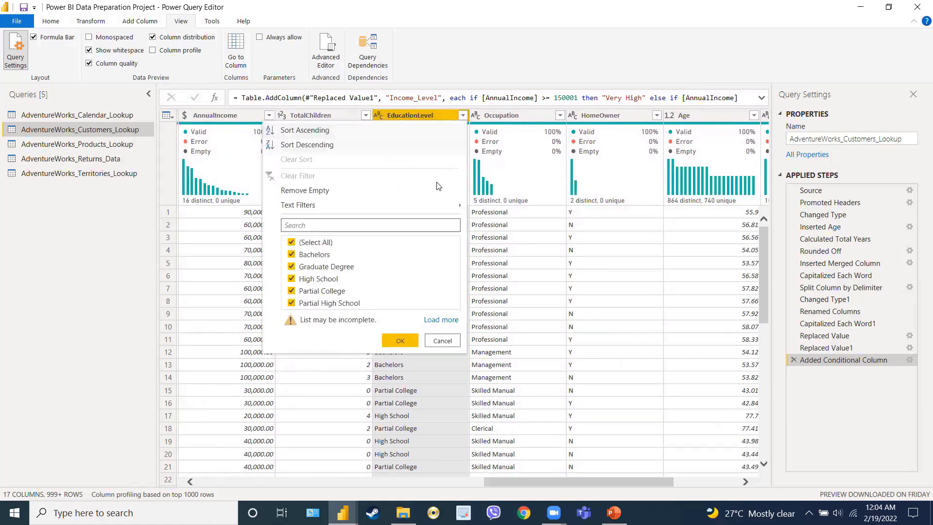
pyautogui.click(441, 319)
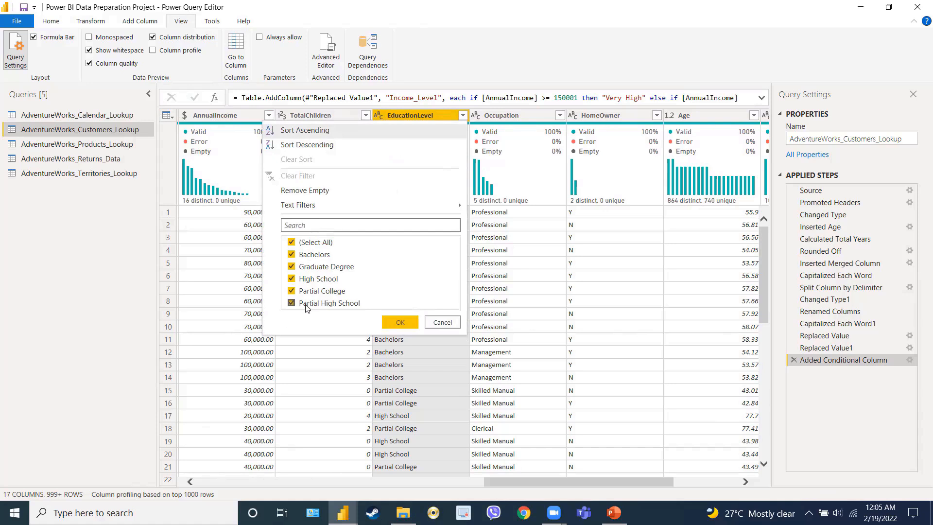
pyautogui.click(439, 323)
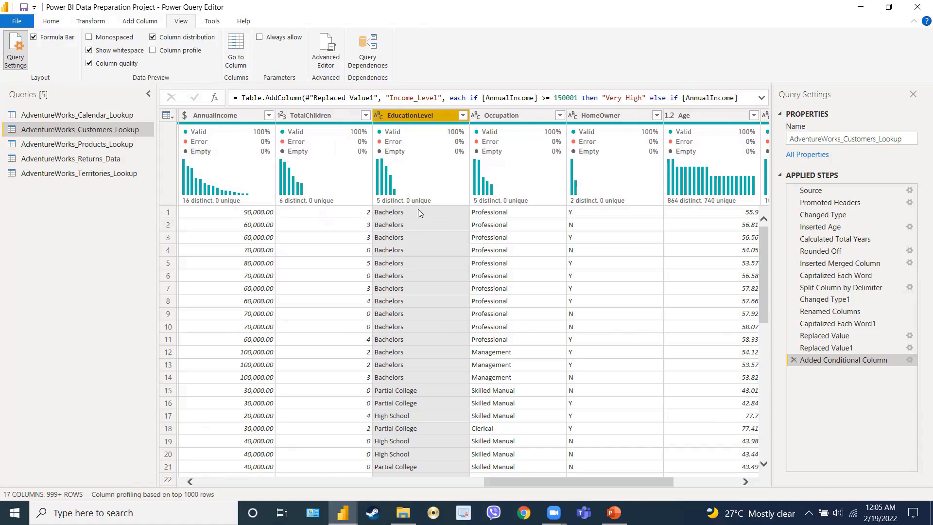
# Show the column profile for EducationLevel and examine the count and share of each education level in the value distribution
pyautogui.click(153, 51)
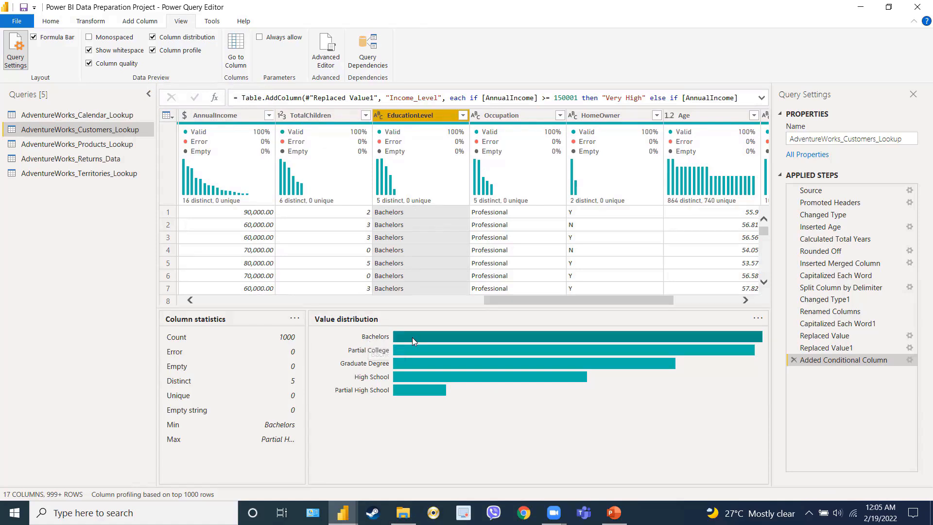
pyautogui.moveTo(412, 337)
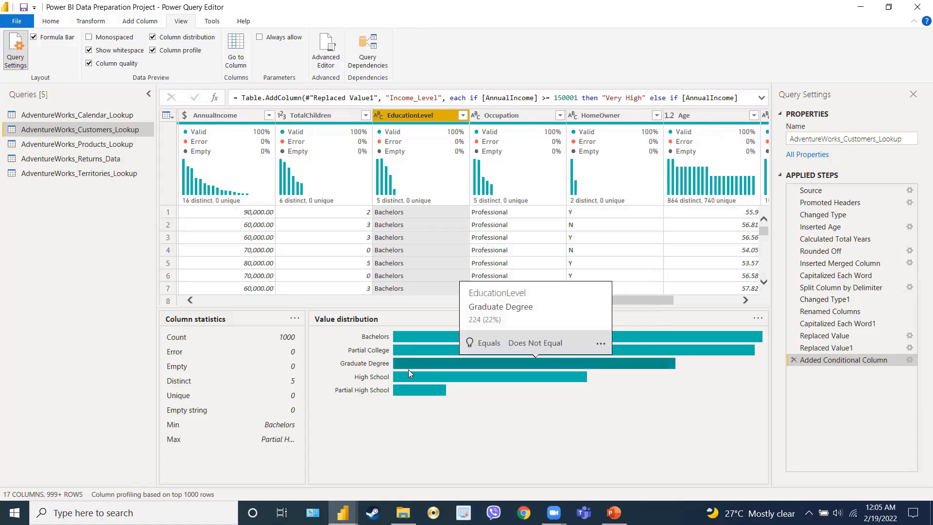
pyautogui.moveTo(407, 377)
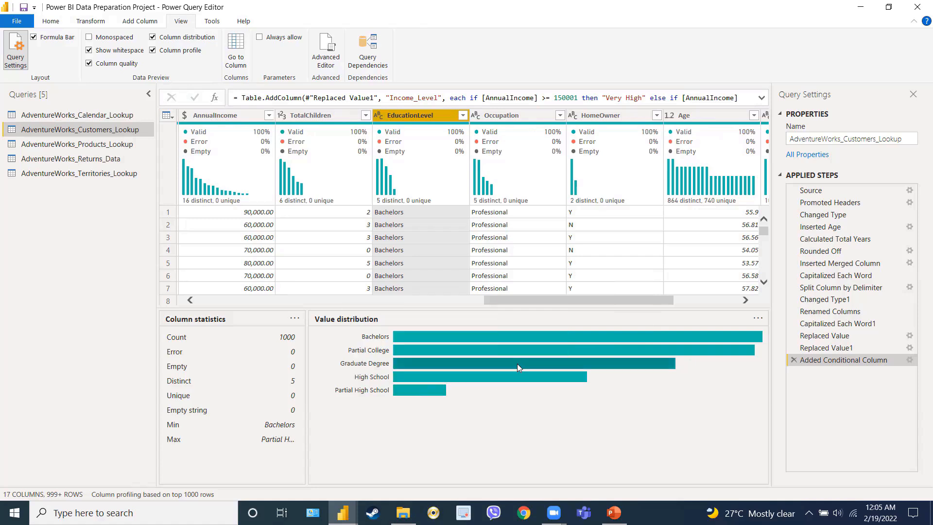
pyautogui.moveTo(460, 354)
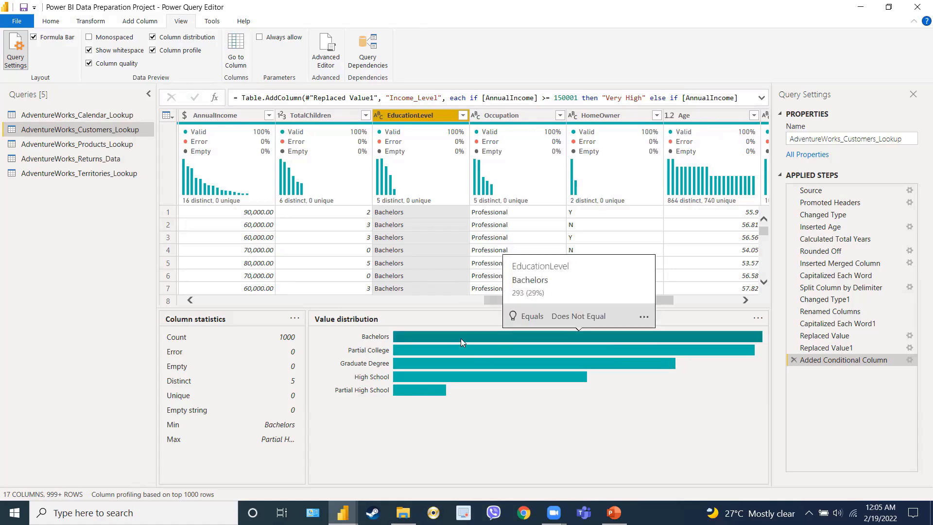
# Turn off the column profile, column distribution and column quality displays
pyautogui.click(153, 50)
pyautogui.click(153, 38)
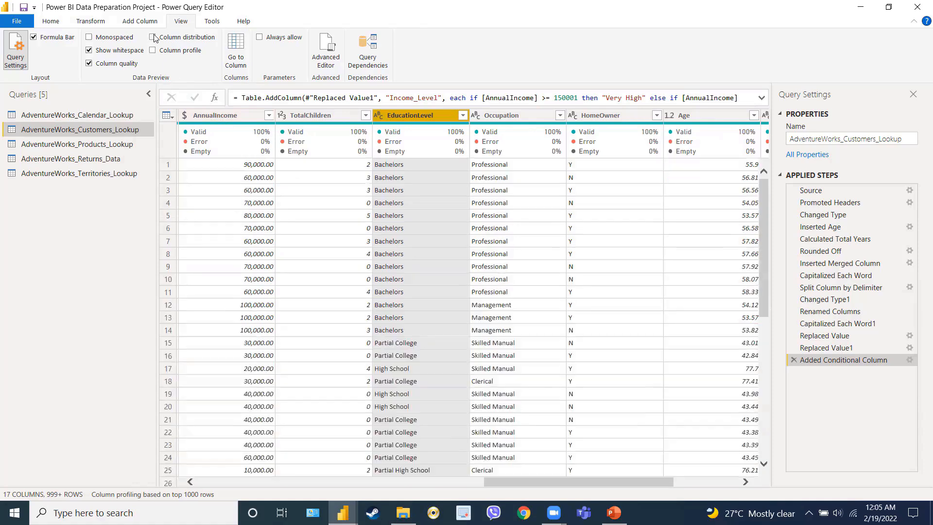
pyautogui.click(89, 65)
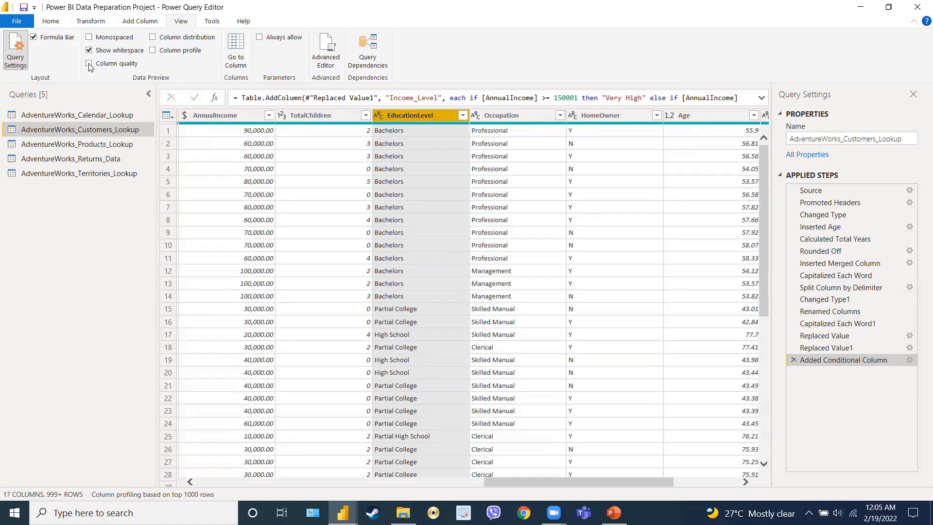
# Close the query editor and apply all pending query changes to the data model
pyautogui.click(55, 27)
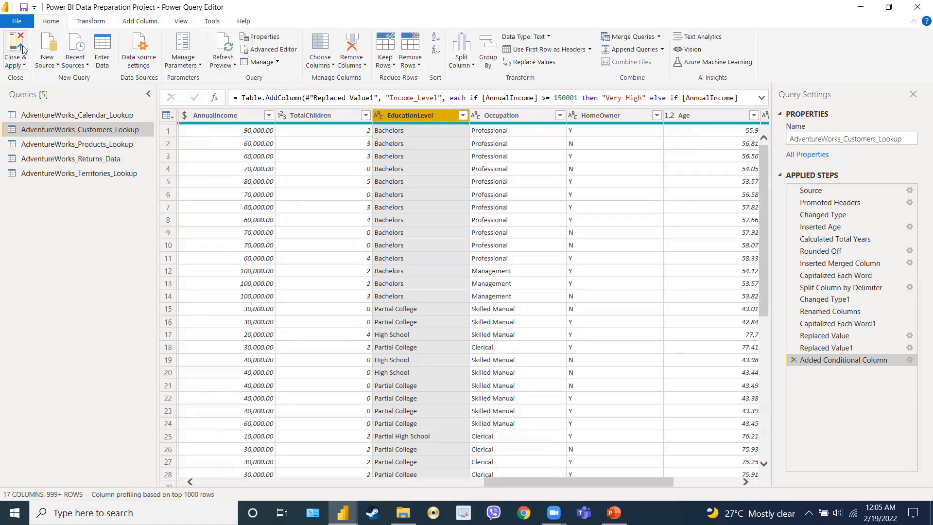
pyautogui.click(22, 66)
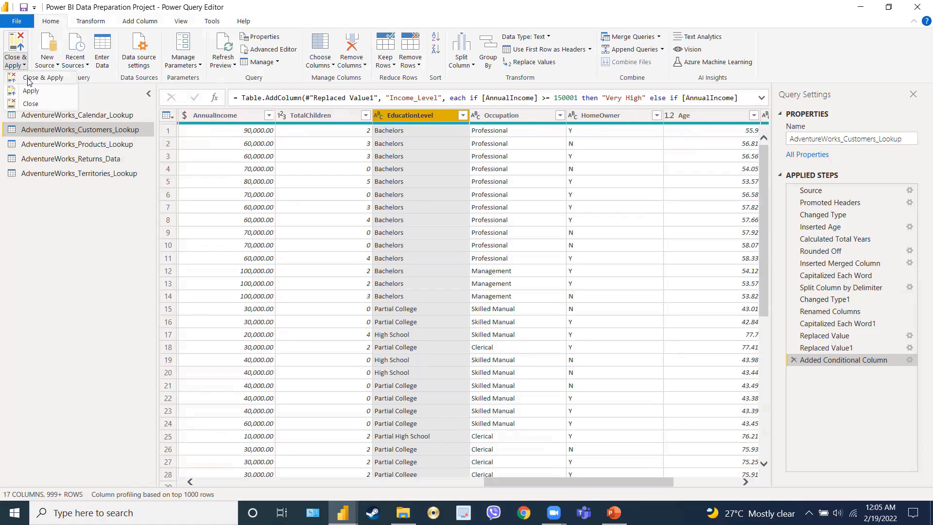
pyautogui.click(29, 78)
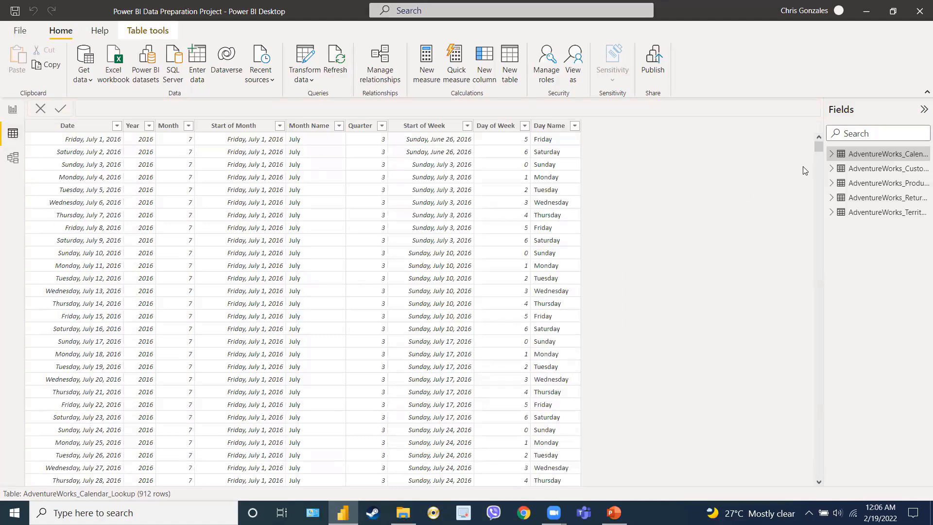
# Check the field lists of the calendar, customers and products lookup tables, collapsing each one after viewing
pyautogui.click(831, 156)
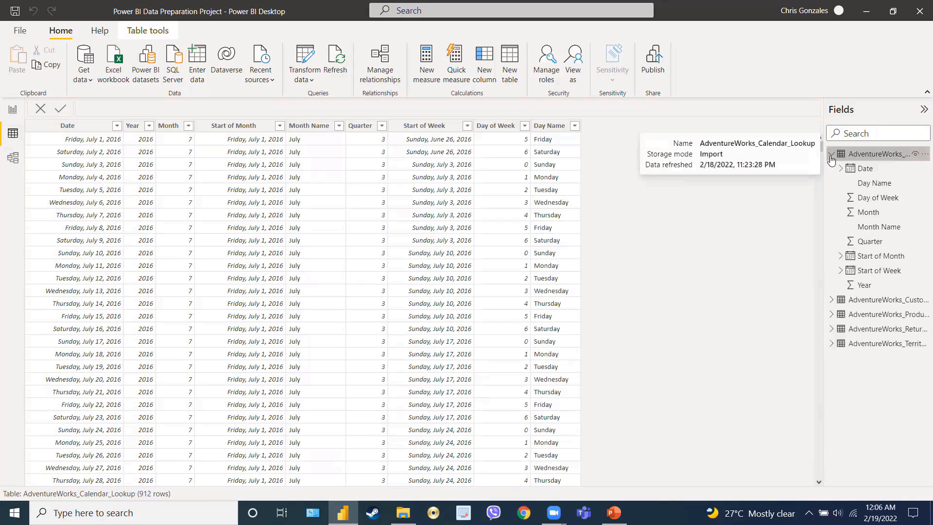
pyautogui.click(831, 156)
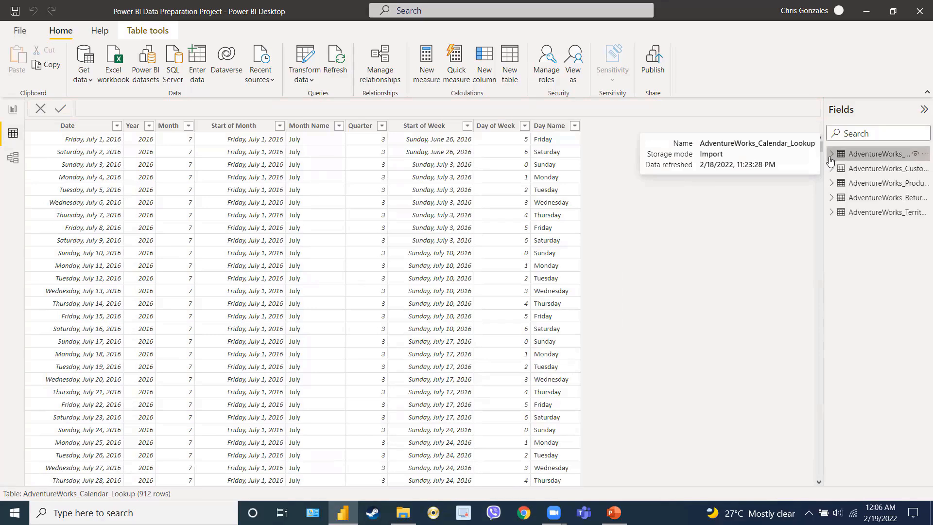
pyautogui.click(830, 168)
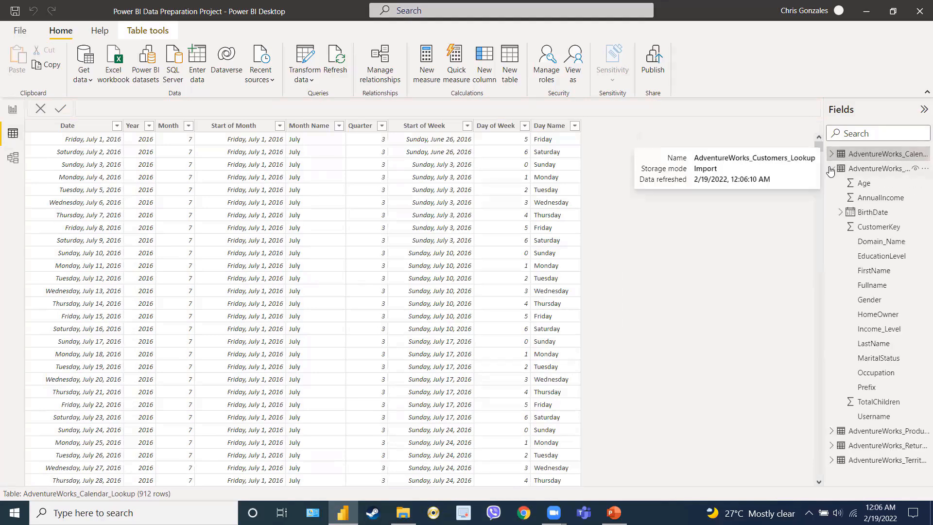
pyautogui.click(831, 169)
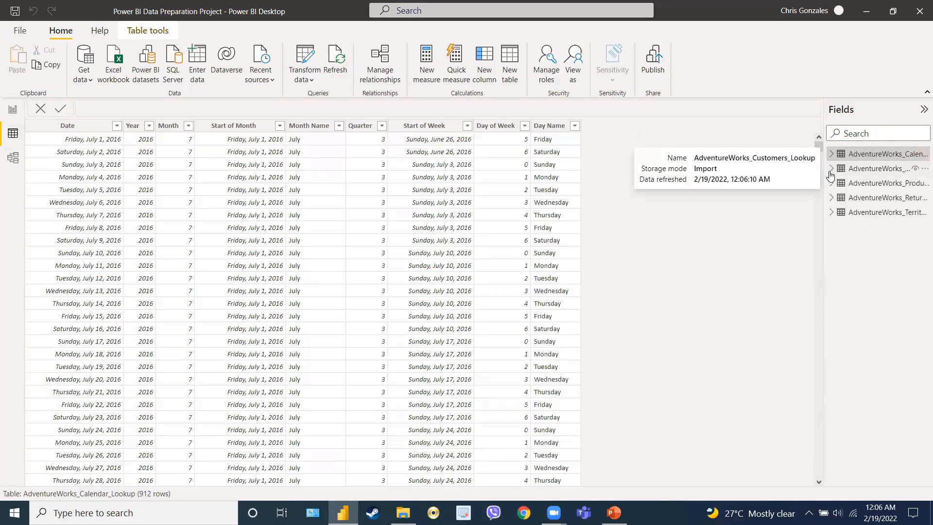
pyautogui.click(831, 184)
pyautogui.click(831, 184)
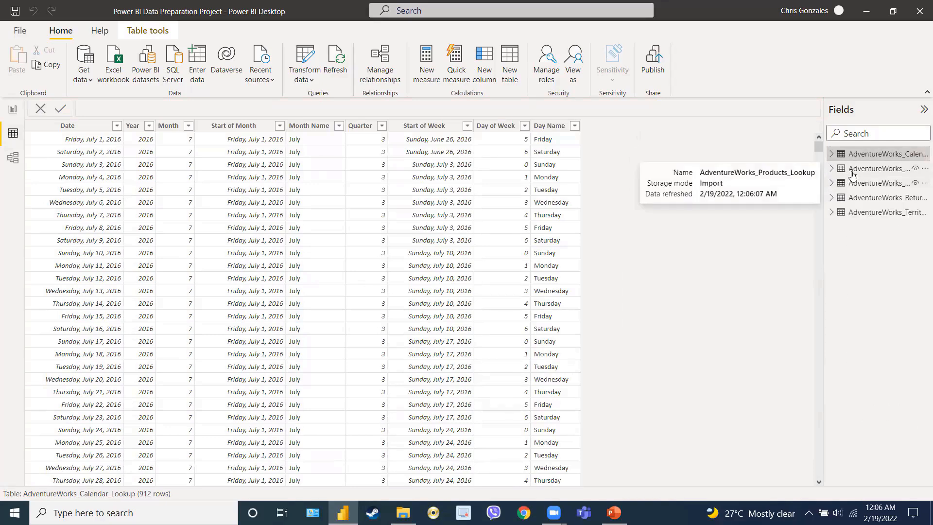
# View the loaded AdventureWorks_Customers_Lookup data and check its Fullname and Income_Level columns
pyautogui.click(853, 170)
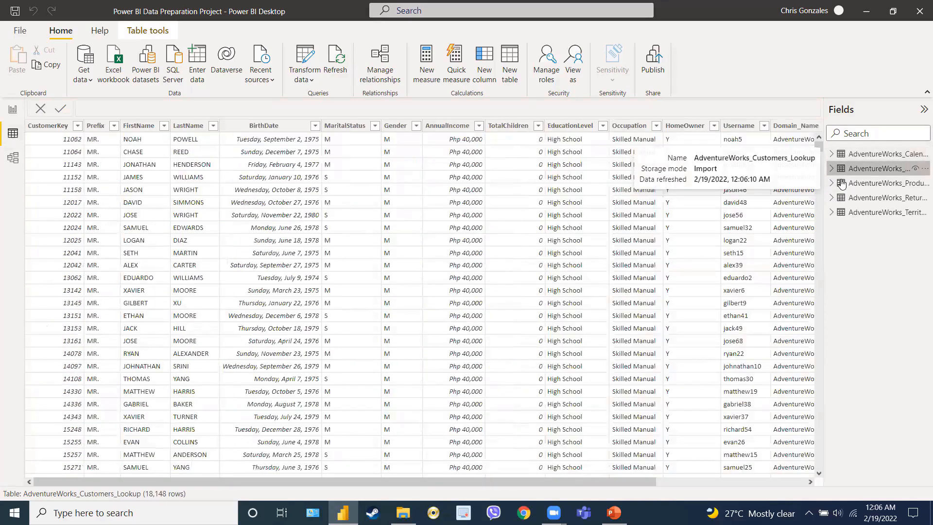
pyautogui.moveTo(472, 479); pyautogui.dragTo(651, 477)
pyautogui.click(729, 127)
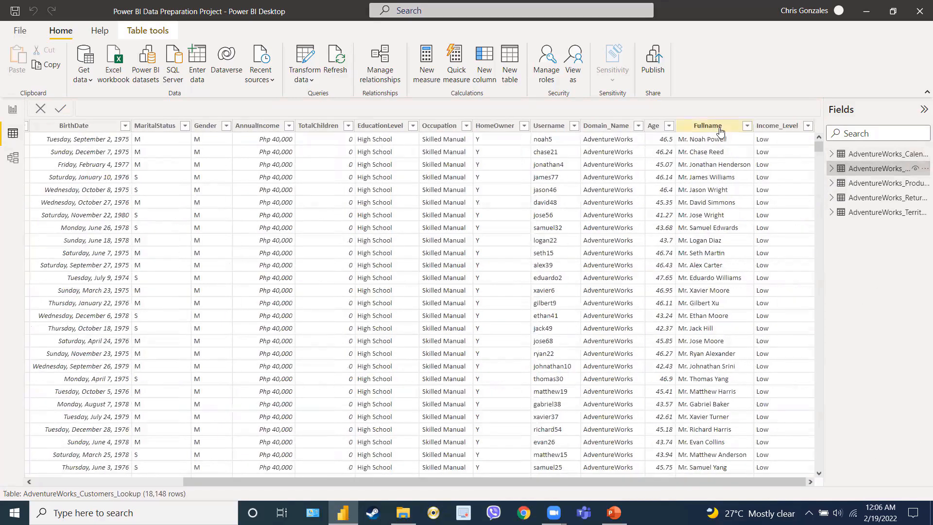
pyautogui.click(775, 128)
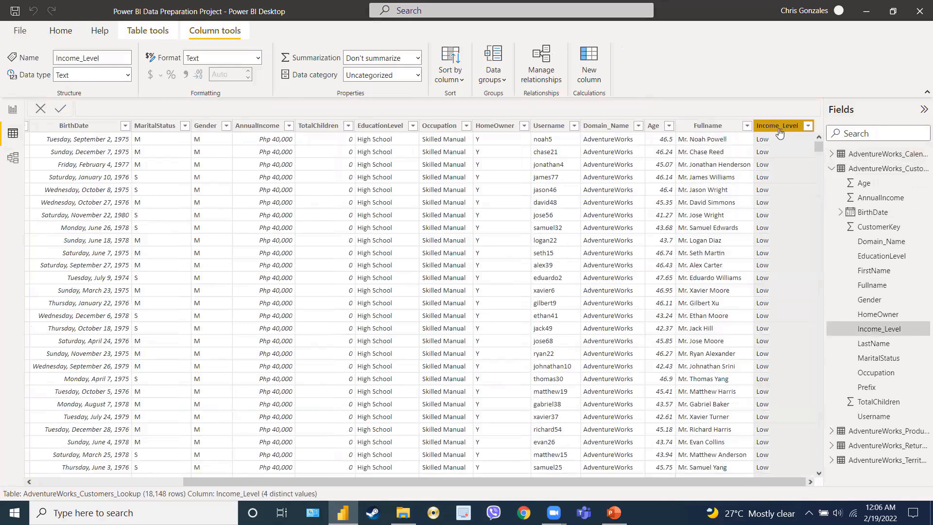
pyautogui.click(832, 168)
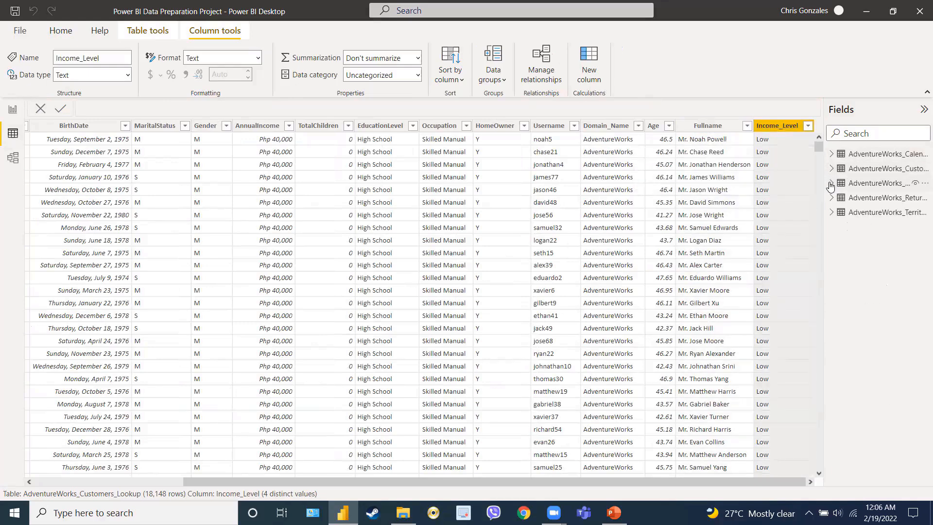
# View the fields and data of AdventureWorks_Products_Lookup across to the Discounted_Price column
pyautogui.click(831, 183)
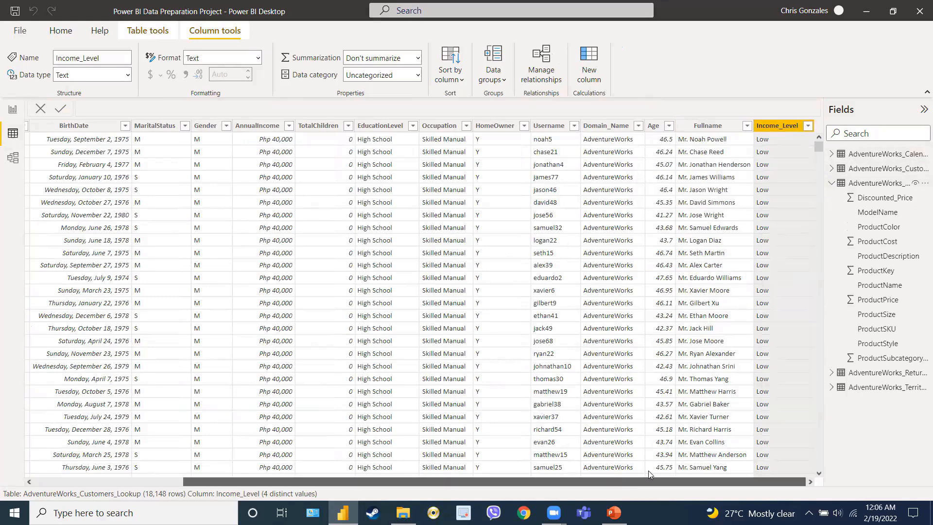
pyautogui.click(867, 183)
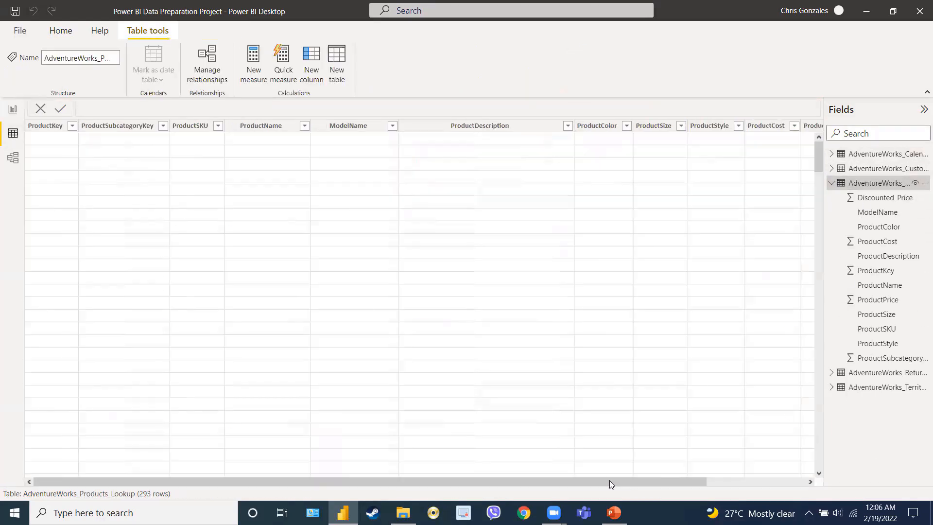
pyautogui.moveTo(609, 482); pyautogui.dragTo(759, 477)
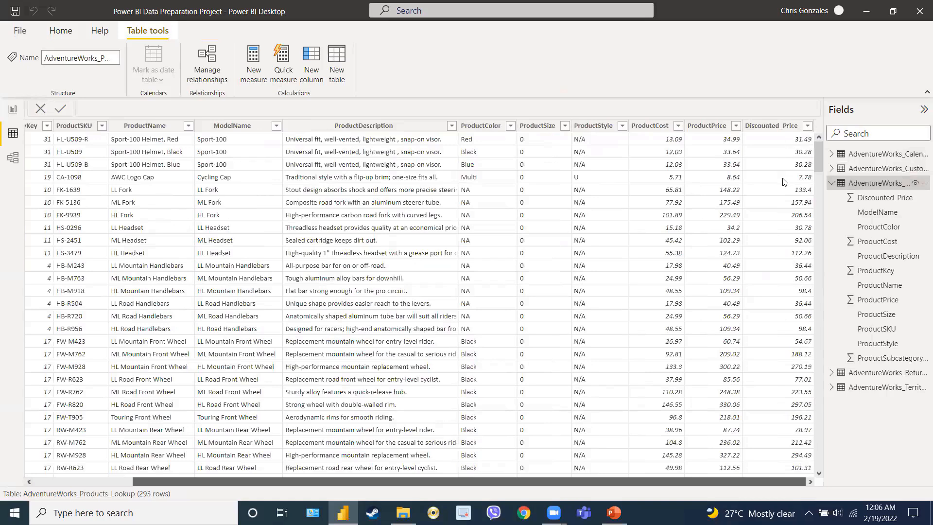
pyautogui.click(833, 183)
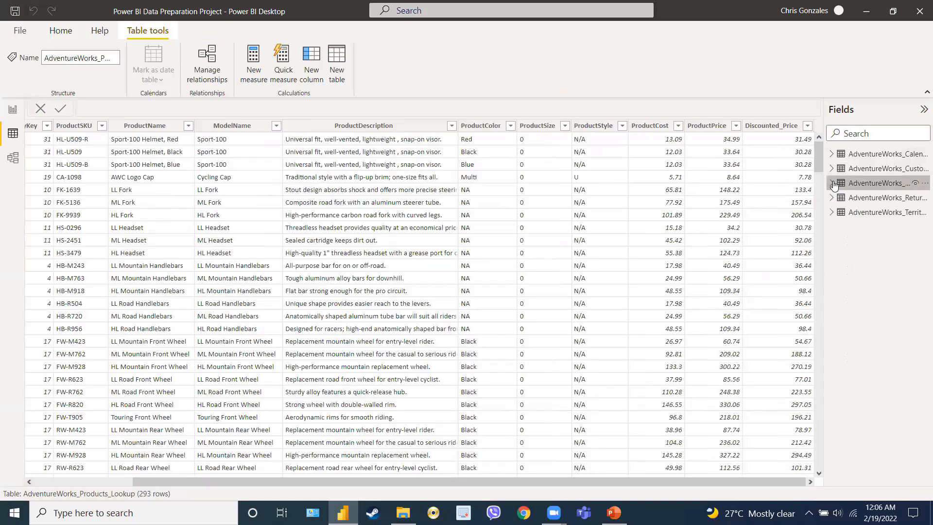
# View the fields and rows of AdventureWorks_Returns_Data to check the grouped returns by country and product
pyautogui.click(832, 197)
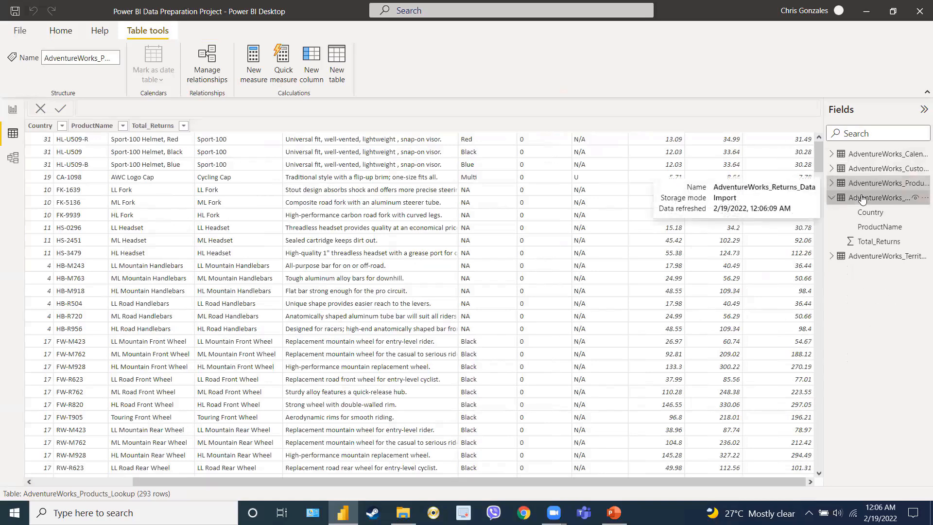
pyautogui.click(861, 198)
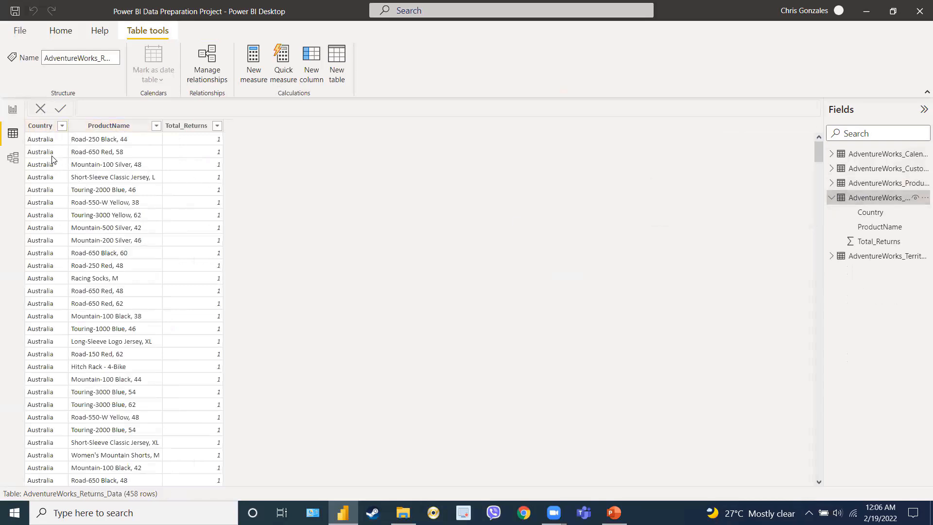
pyautogui.click(846, 197)
# View the fields and rows of the AdventureWorks_Territories_Lookup table
pyautogui.click(833, 213)
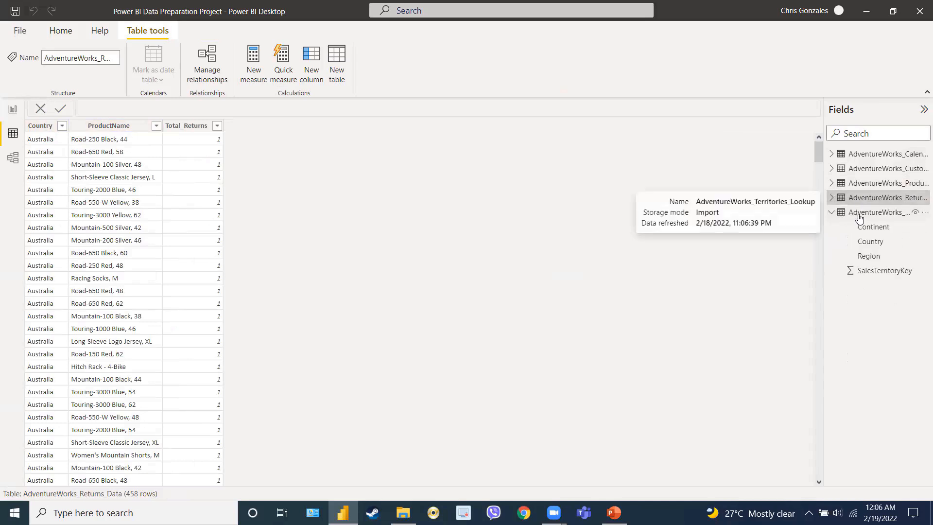
pyautogui.click(859, 217)
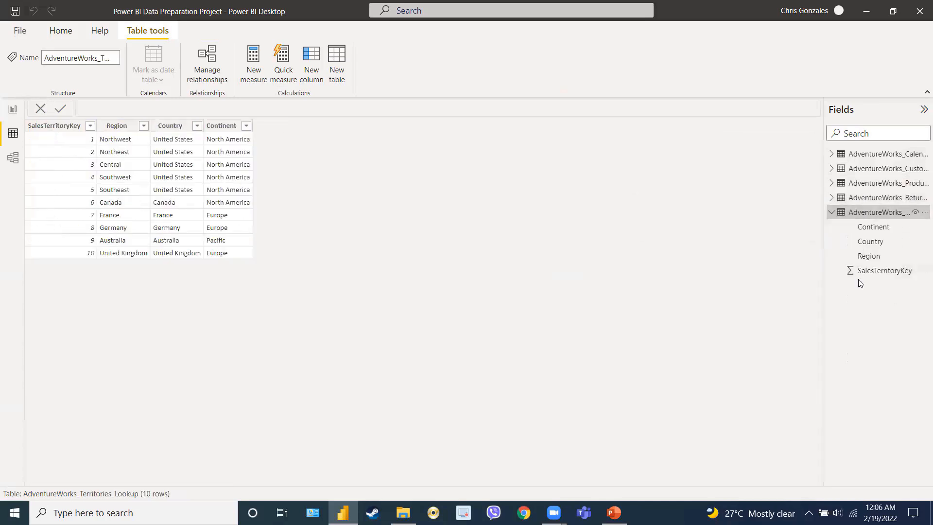
pyautogui.click(832, 214)
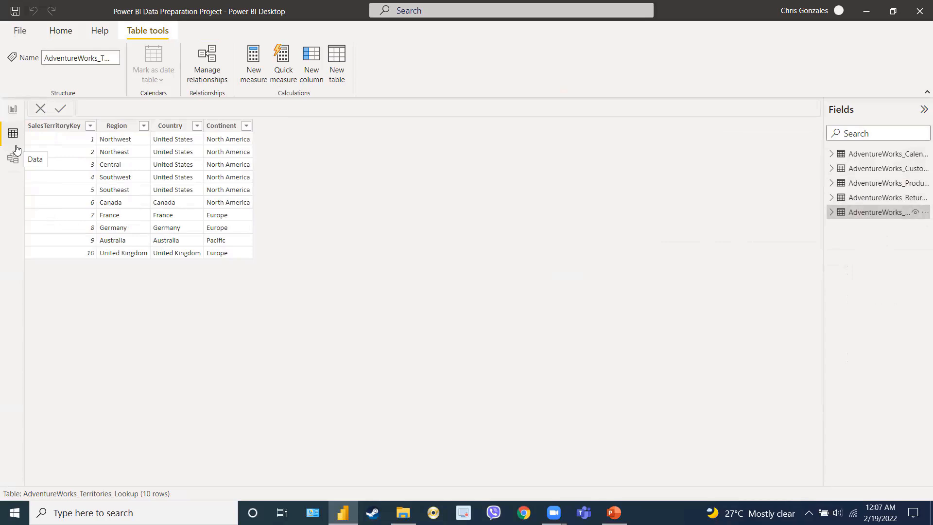
# Reopen the Power Query Editor to transform the loaded tables
pyautogui.click(44, 34)
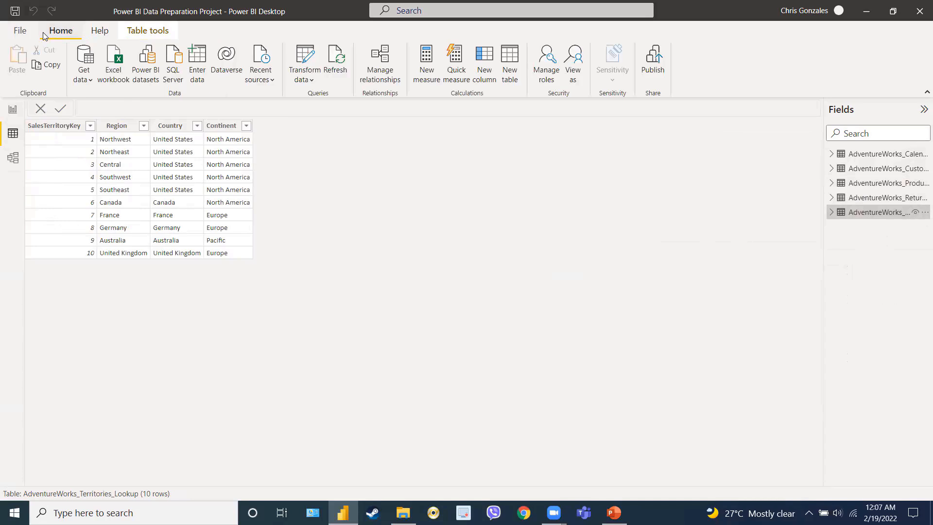
pyautogui.click(308, 80)
pyautogui.click(316, 99)
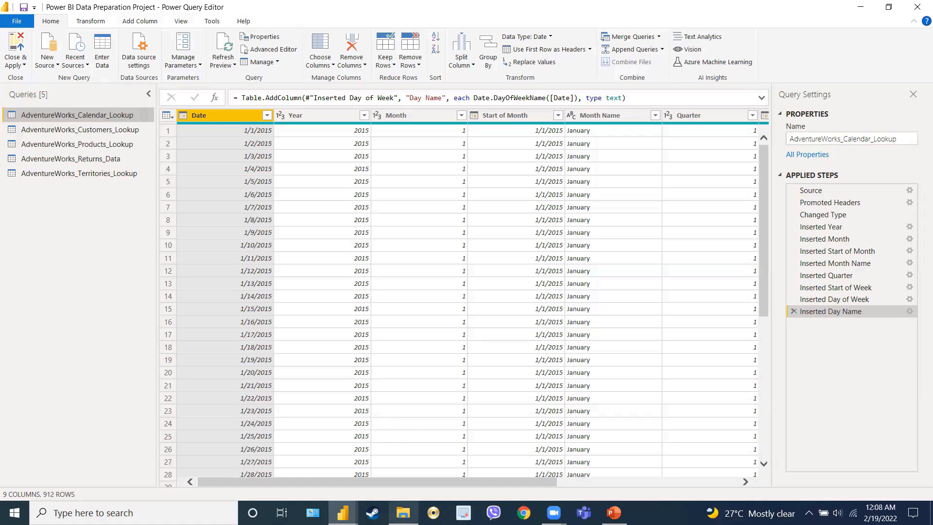
# Switch to the Data Source folder in File Explorer and select the AdventureWorks-Calendar source file
pyautogui.moveTo(402, 513)
pyautogui.click(402, 479)
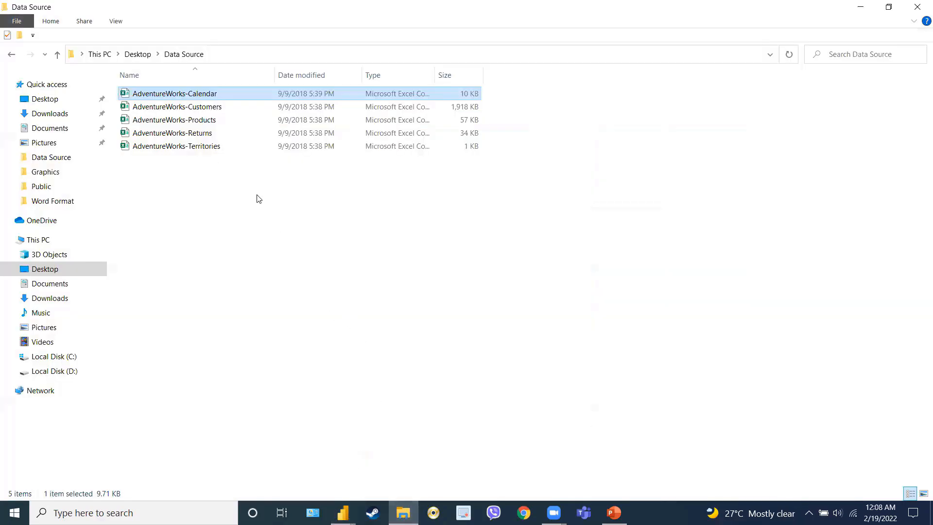
pyautogui.click(218, 110)
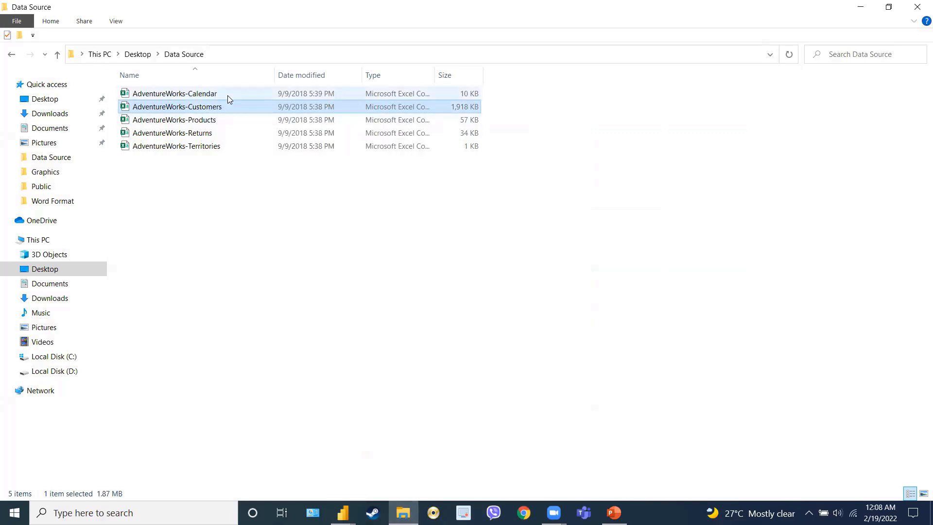
pyautogui.click(228, 97)
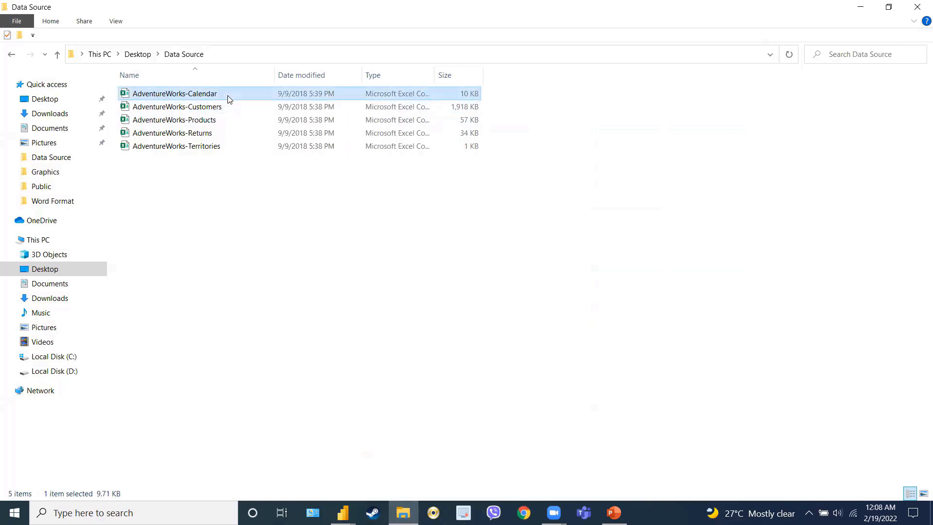
# Go through the AdventureWorks-Products, AdventureWorks-Returns and AdventureWorks-Territories source files in the Data Source folder
pyautogui.keyDown('ctrl'); pyautogui.click(226, 121); pyautogui.keyUp('ctrl')
pyautogui.click(226, 121)
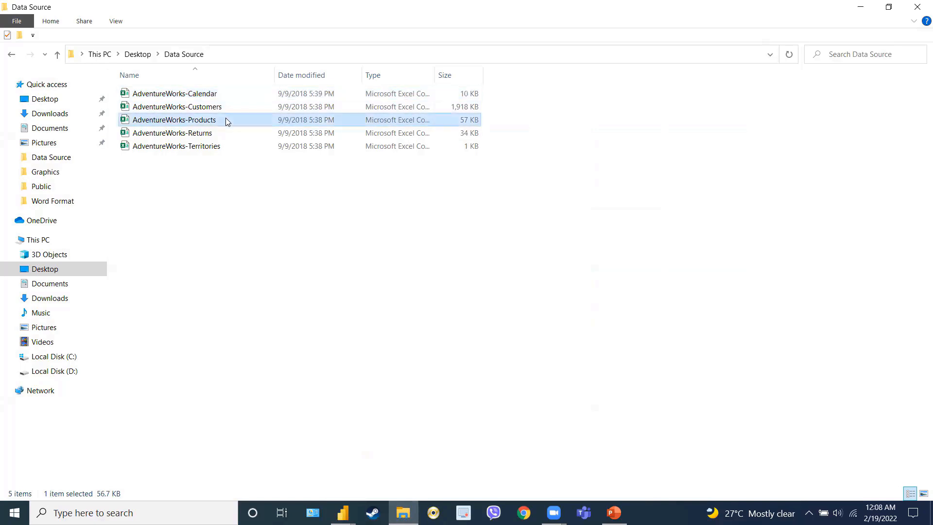
pyautogui.click(228, 136)
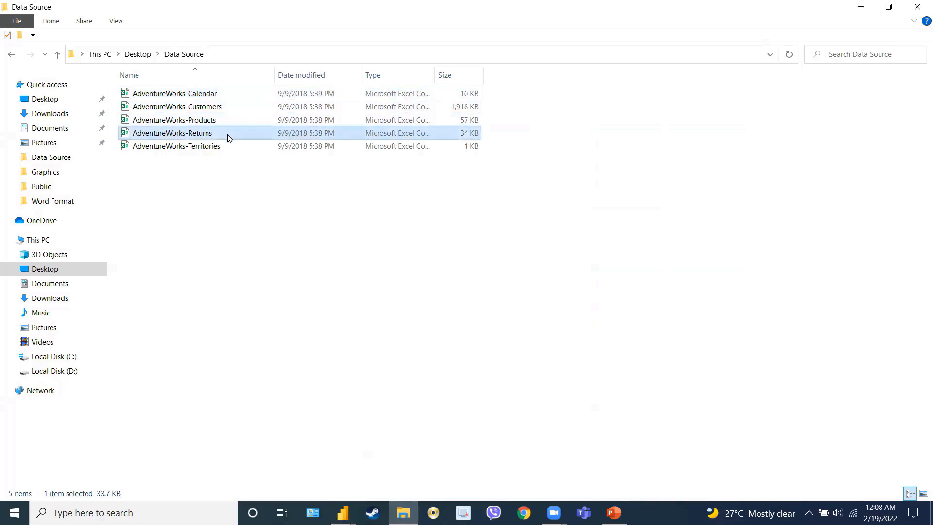
pyautogui.click(230, 149)
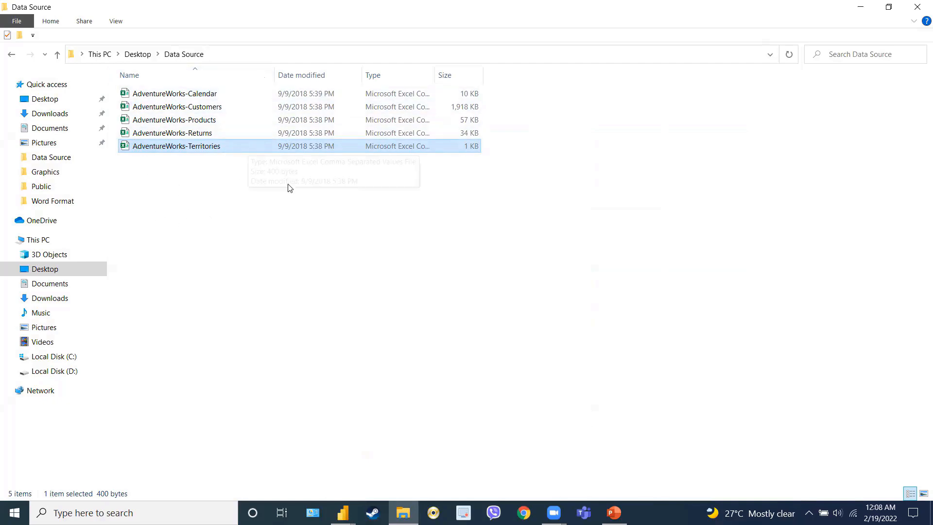
# Return to the Power Query Editor and refresh the previews of all queries from their source files
pyautogui.moveTo(343, 513)
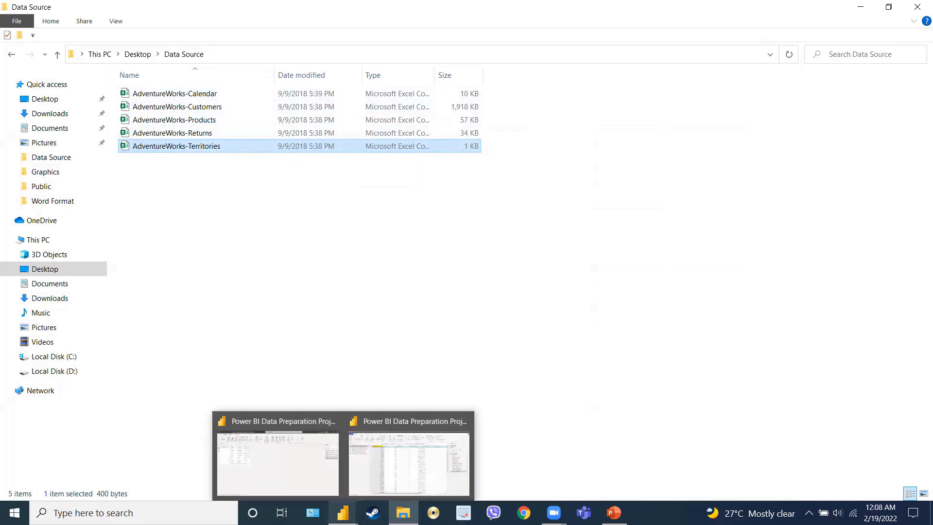
pyautogui.click(372, 495)
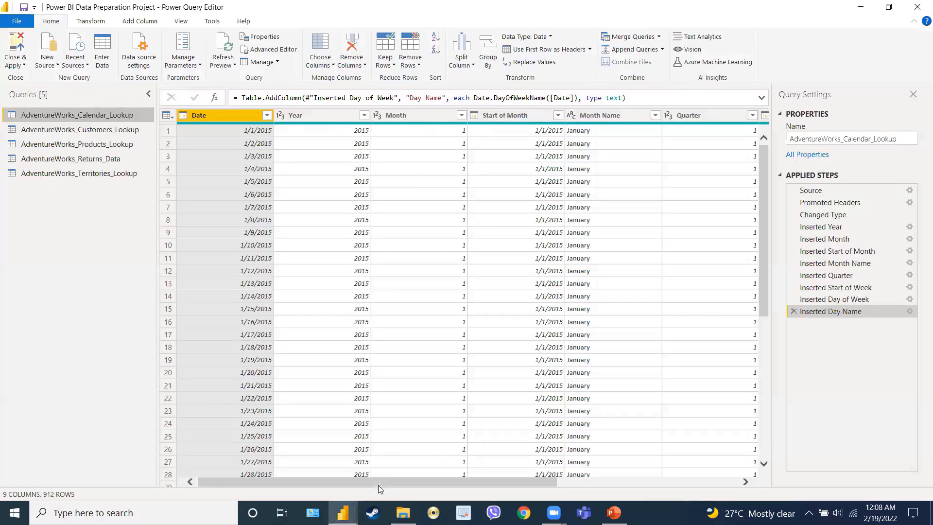
pyautogui.click(228, 67)
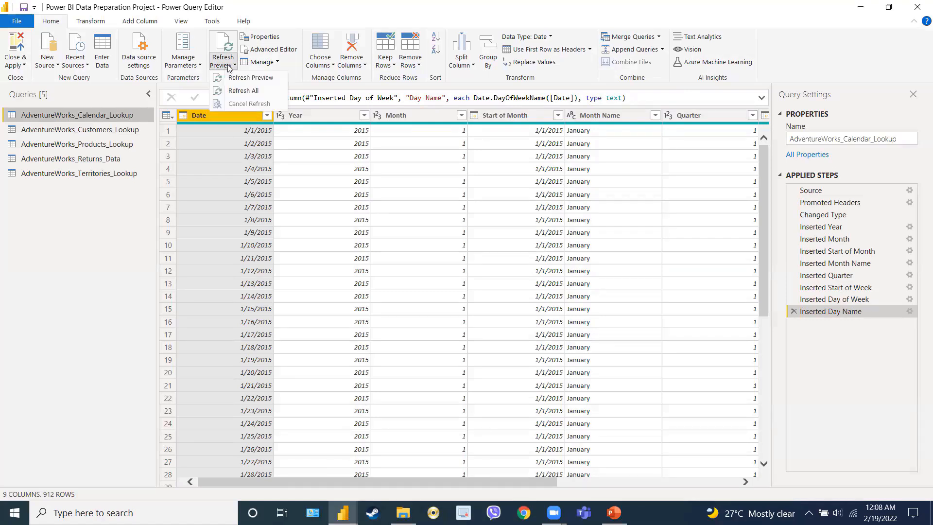
pyautogui.click(236, 91)
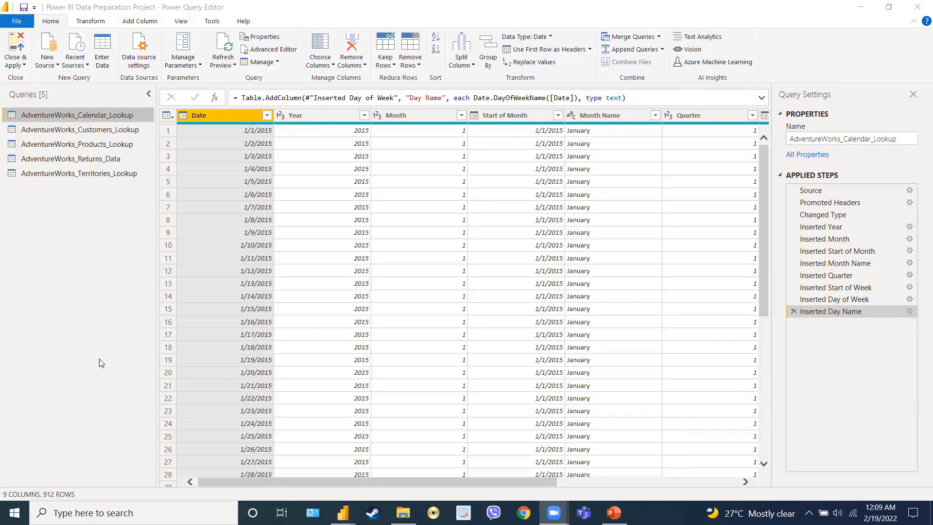